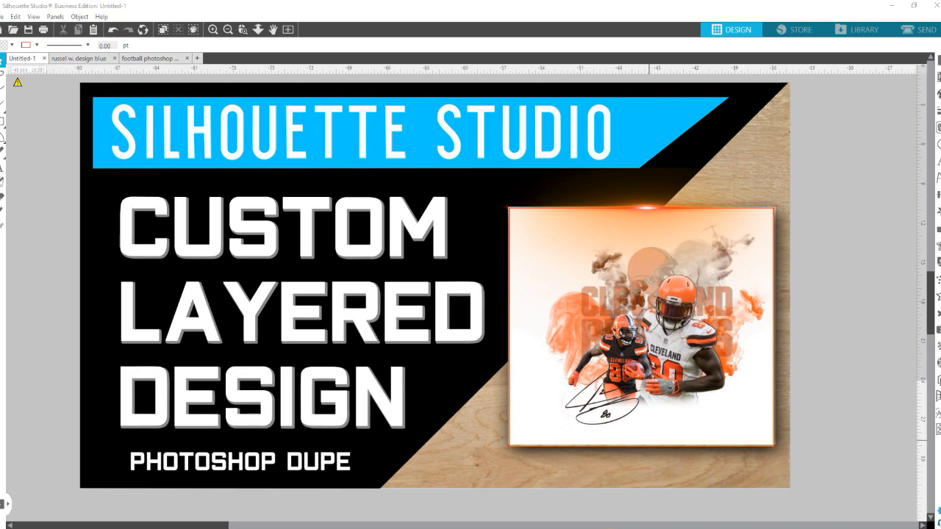
- Switch to the football photoshop dupe design document
left_click(150, 58)
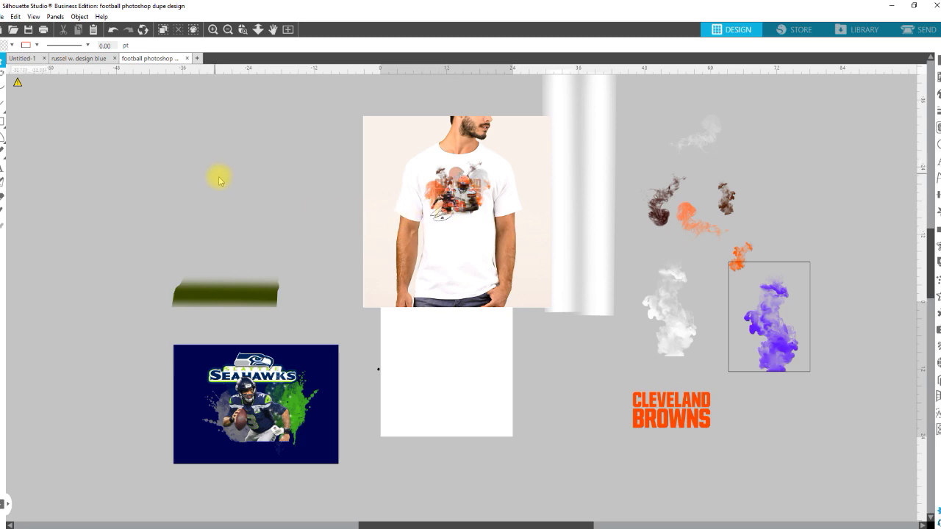
left_click_drag(293, 421, 276, 384)
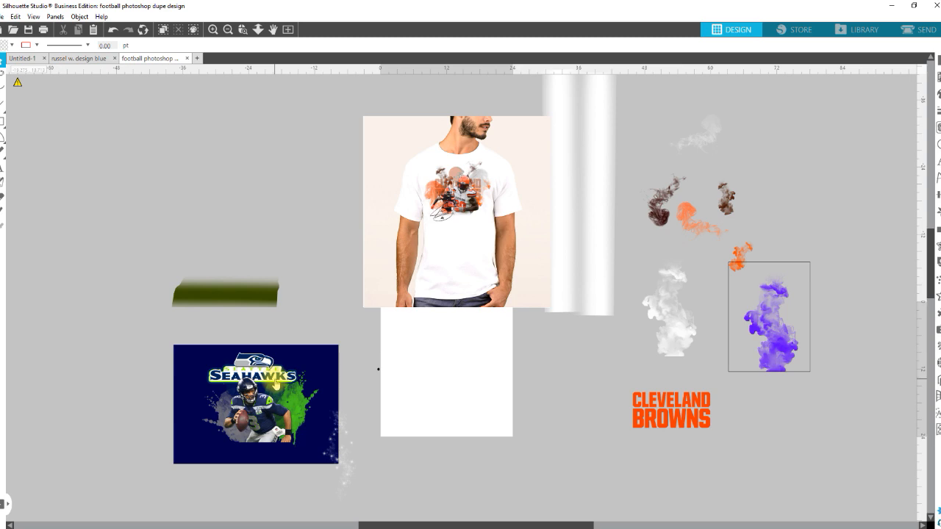
left_click(334, 474)
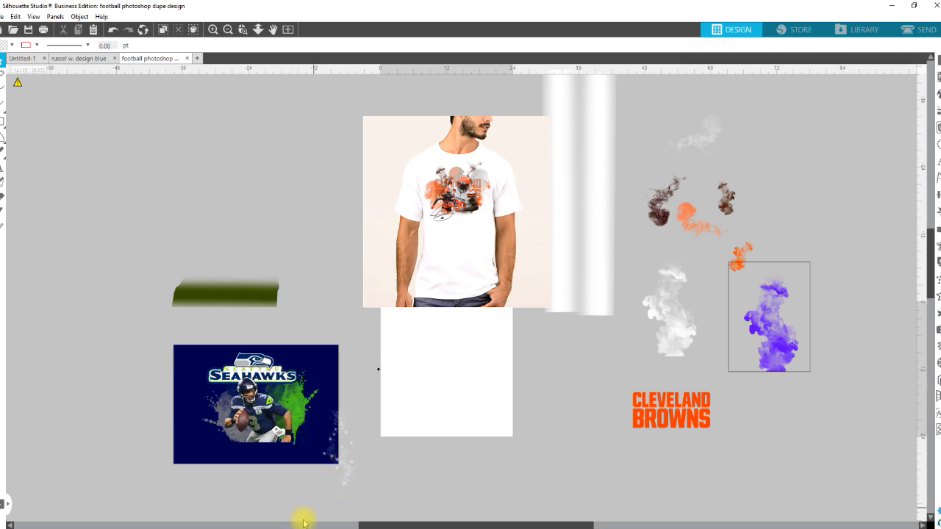
- Switch to the browser and open the remove.bg background removal page
mouse_move(248, 528)
left_click(248, 500)
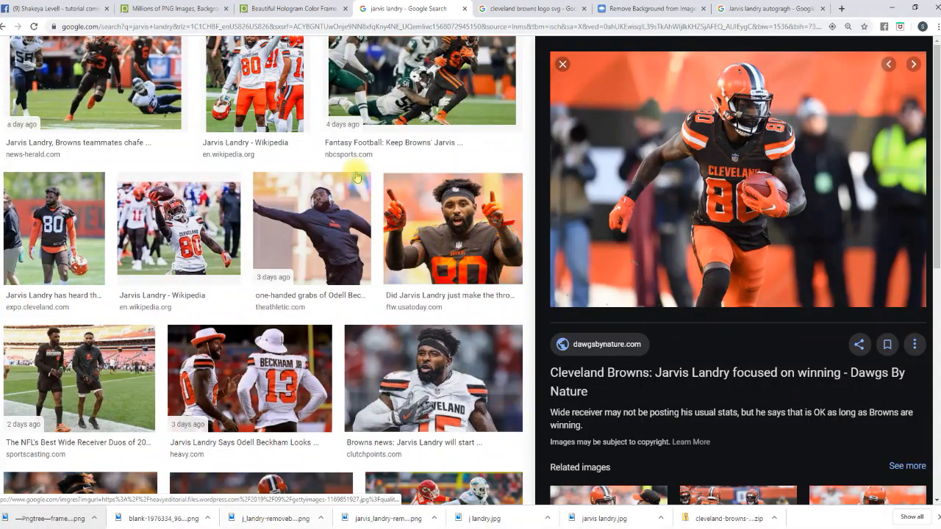
left_click(634, 10)
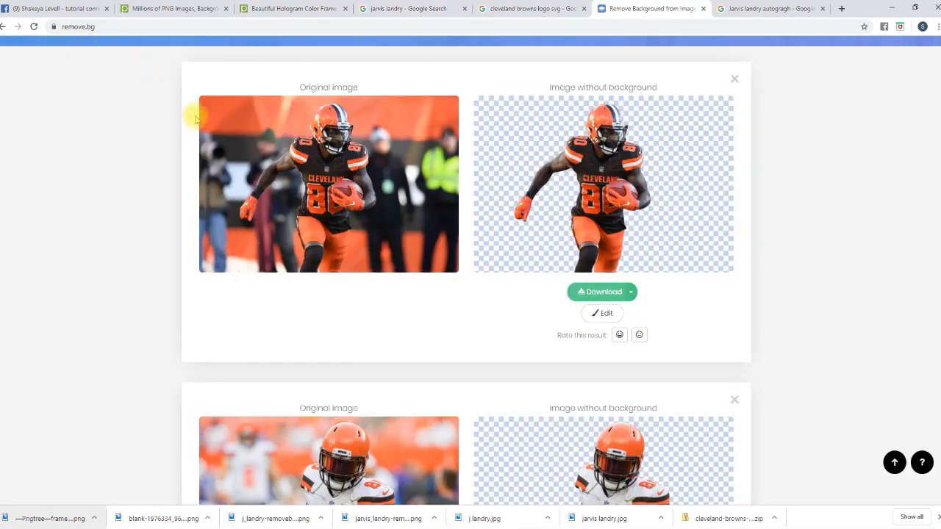
- Try to download the full 1200 × 800 background-free image of the player in the white jersey
scroll(674, 414, "down", 2)
scroll(674, 414, "down", 2)
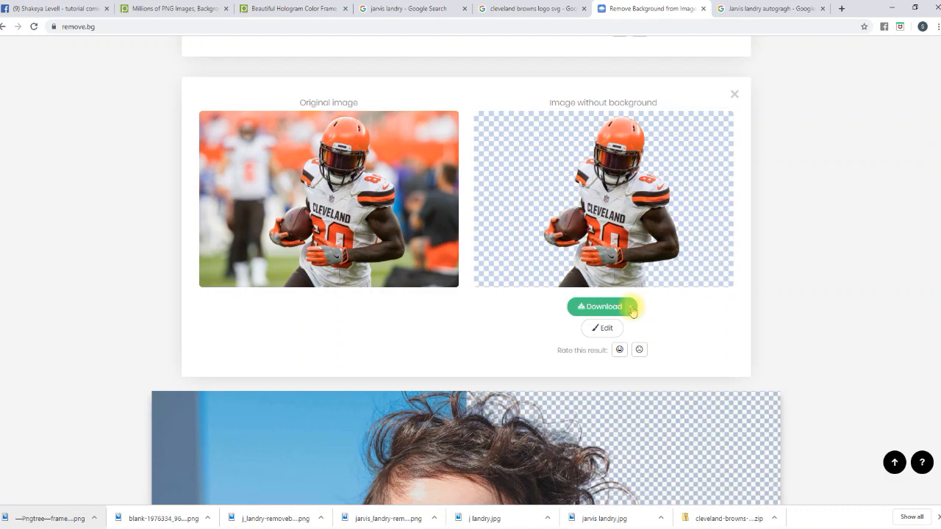
left_click(631, 308)
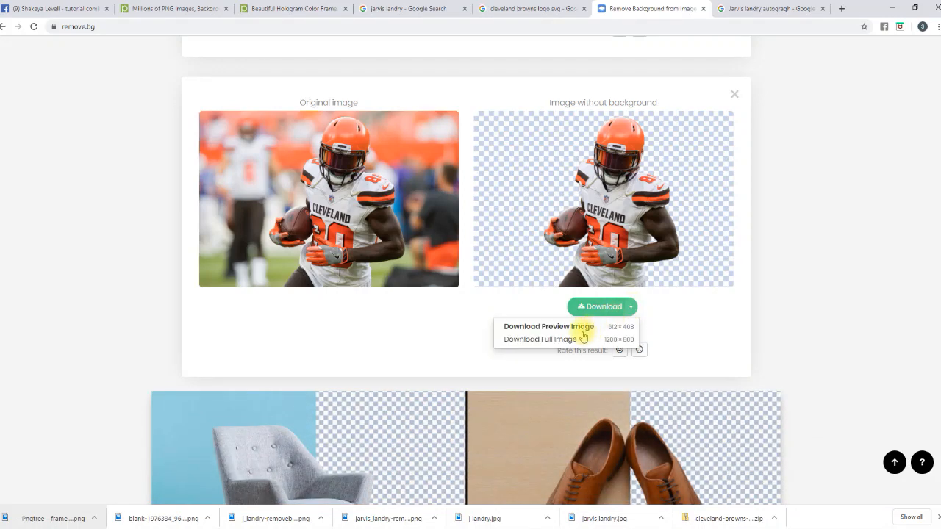
left_click(558, 340)
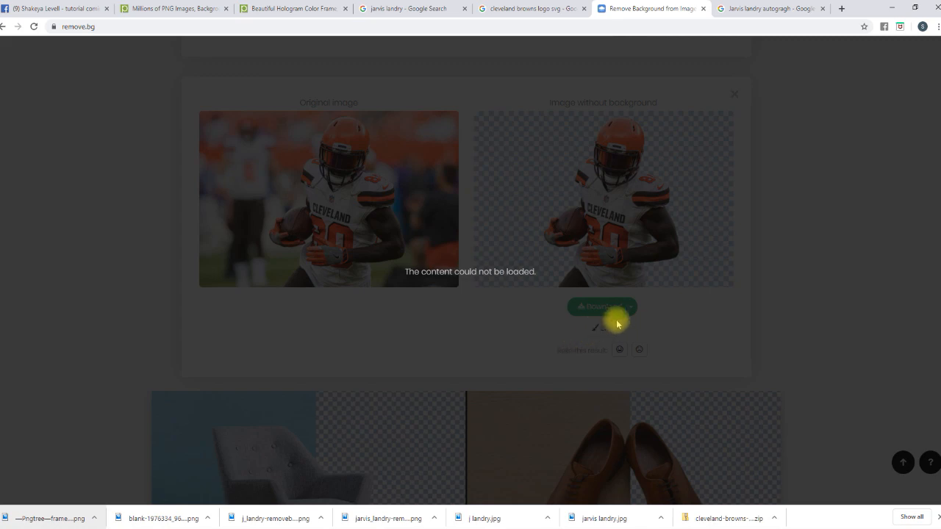
left_click(747, 258)
- Try to download the full 1200 × 800 background-free image of the player in the brown jersey
scroll(699, 279, "up", 5)
scroll(696, 278, "up", 1)
left_click(631, 393)
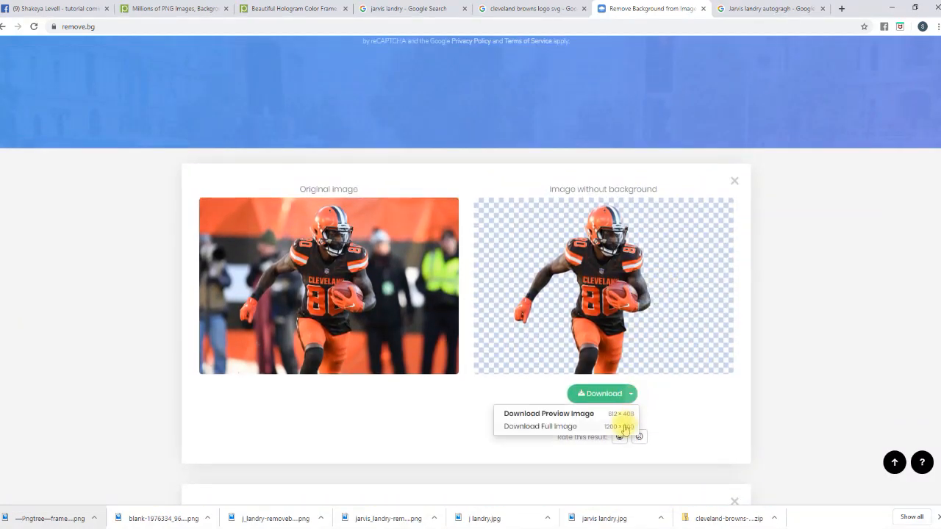
left_click(625, 427)
left_click(782, 347)
- Upload the recent "jarvis landry" photo to remove.bg for background removal
scroll(463, 184, "up", 3)
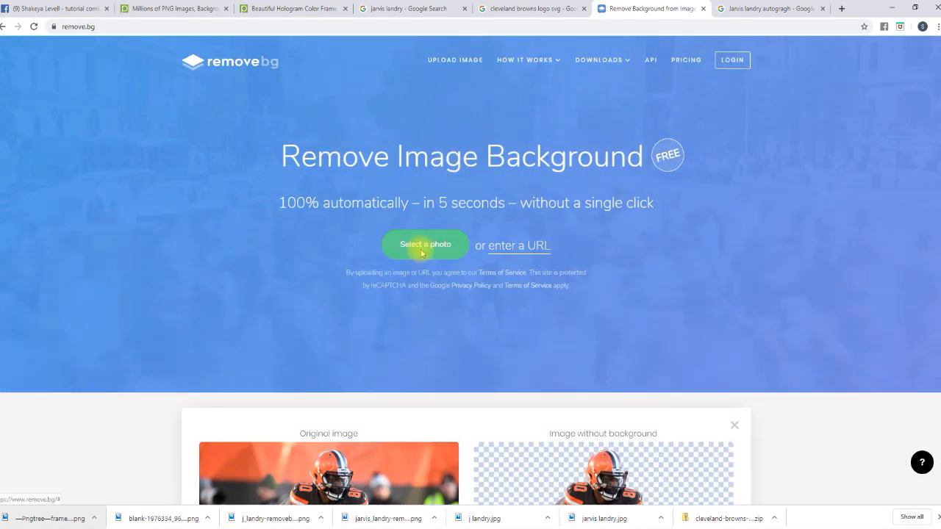
left_click(422, 252)
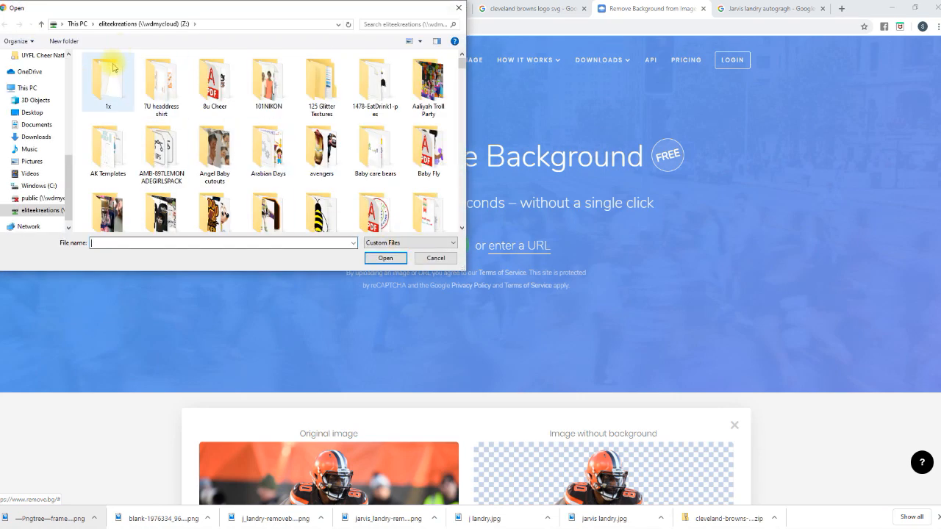
left_click_drag(69, 181, 63, 72)
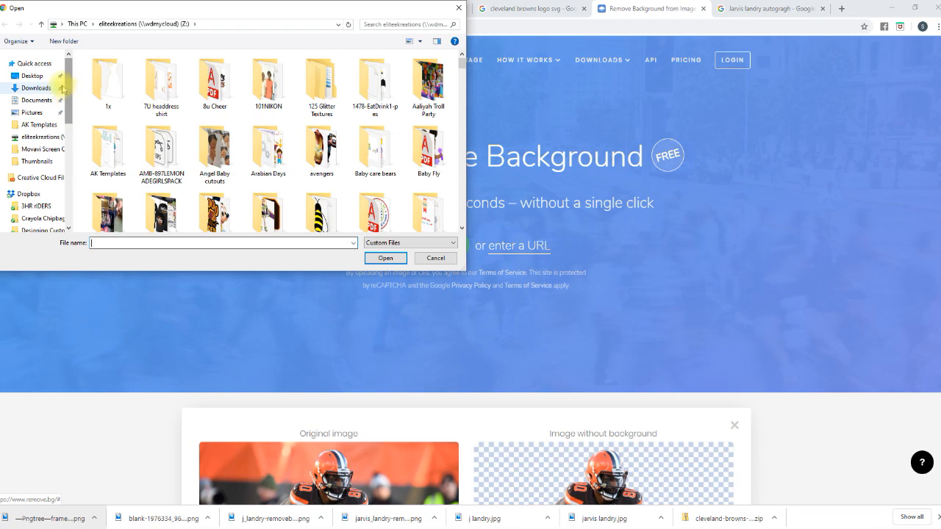
left_click(45, 64)
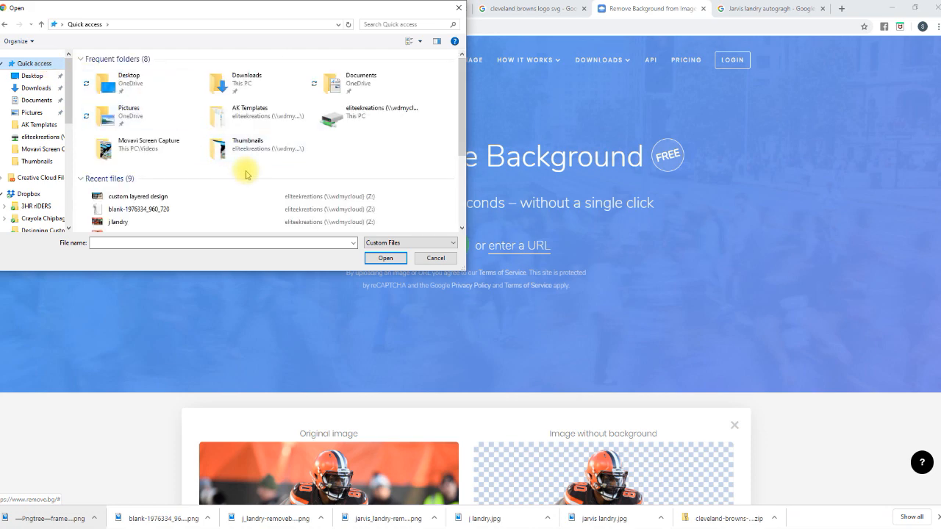
scroll(136, 189, "down", 2)
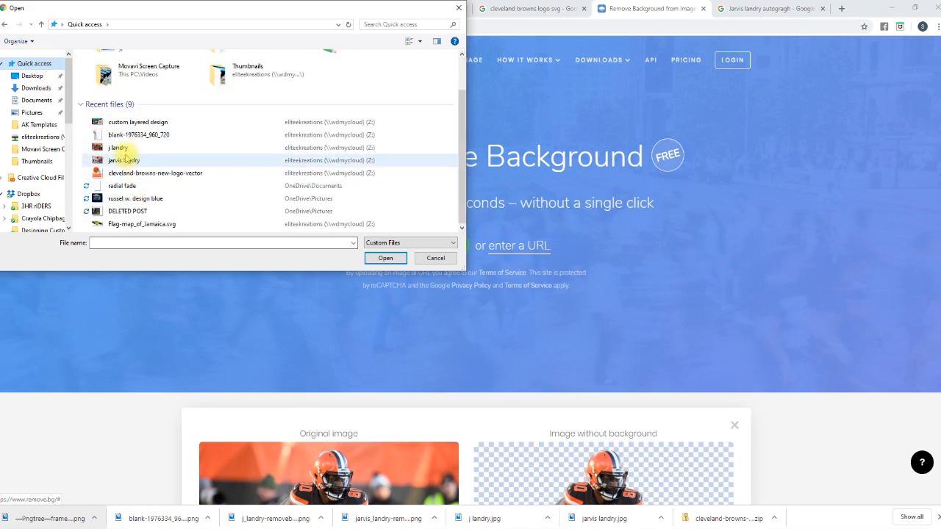
left_click(129, 161)
left_click(385, 259)
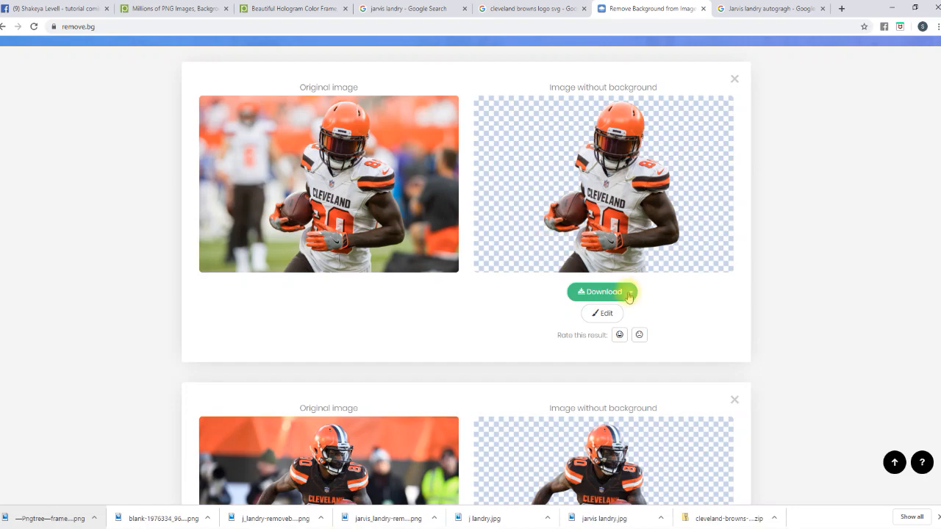
- Request the full image download of the new cutout and log in to remove.bg with the prefilled account credentials
left_click(632, 295)
left_click(621, 326)
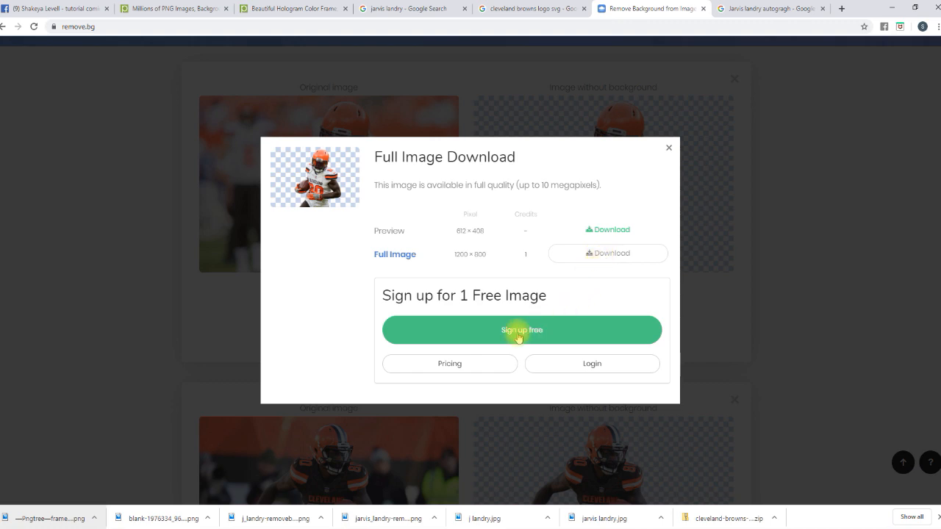
left_click(630, 371)
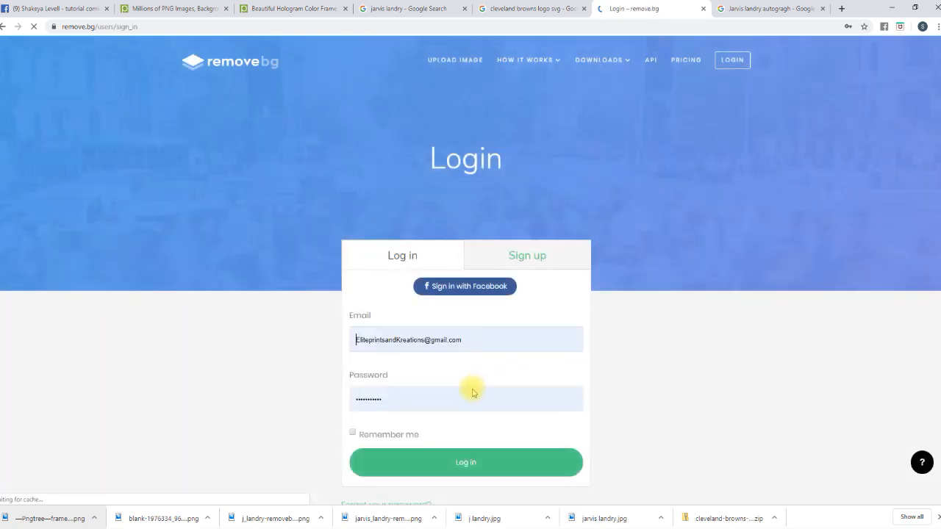
left_click(456, 463)
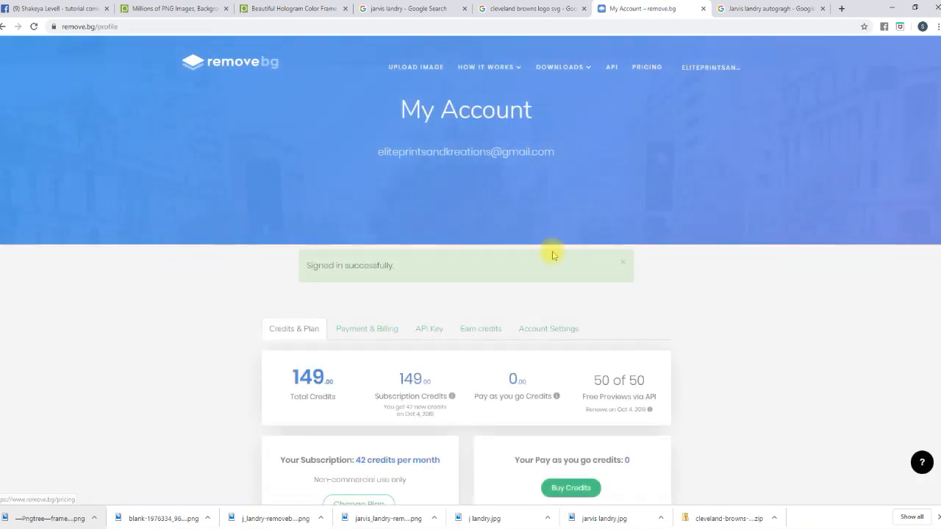
- Return to the image upload page and download the white-jersey cutout as the full 1200 × 800 image
left_click(416, 67)
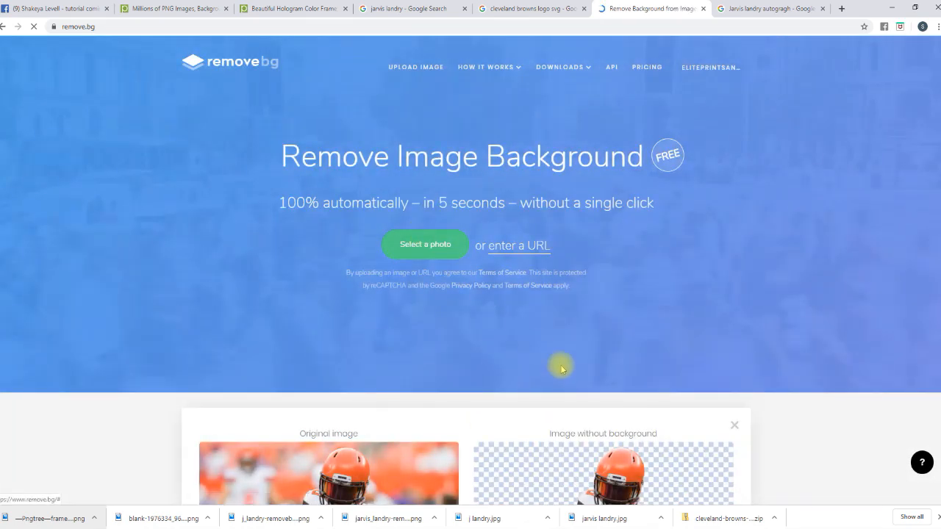
scroll(561, 368, "down", 5)
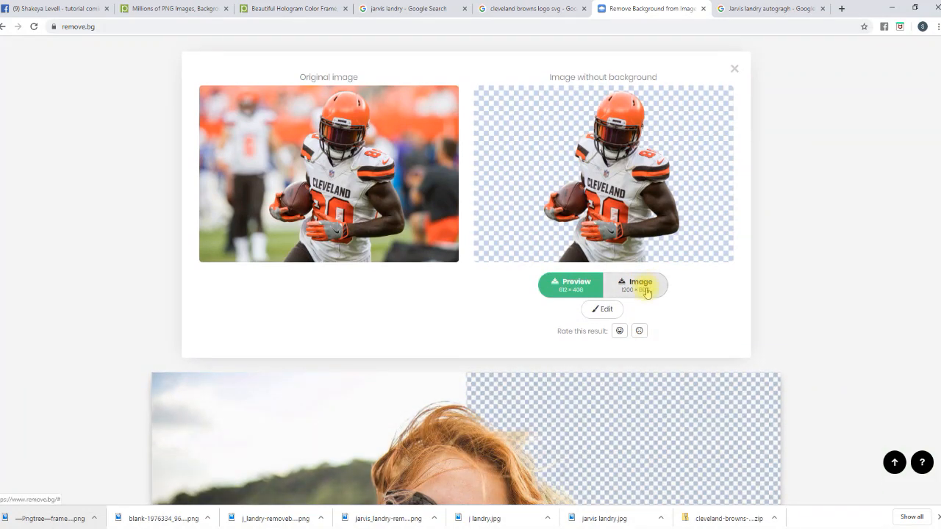
left_click(646, 286)
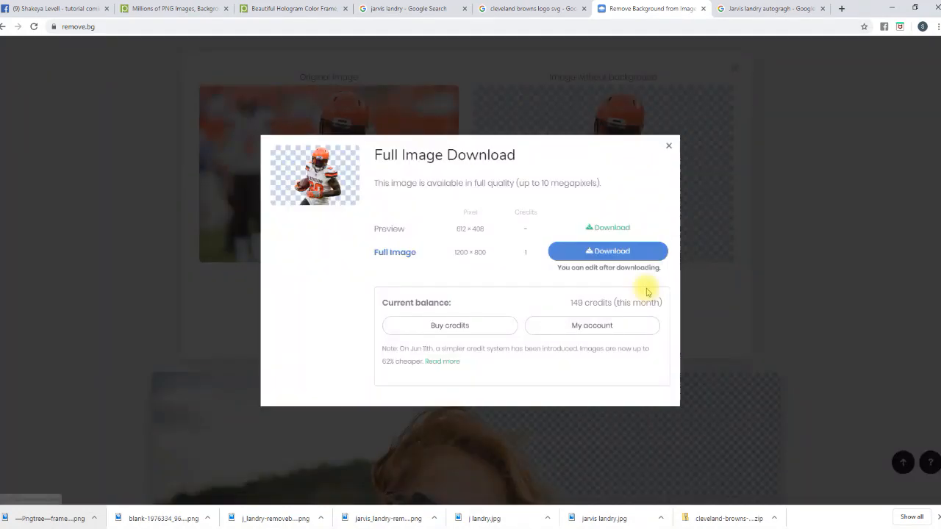
left_click(624, 252)
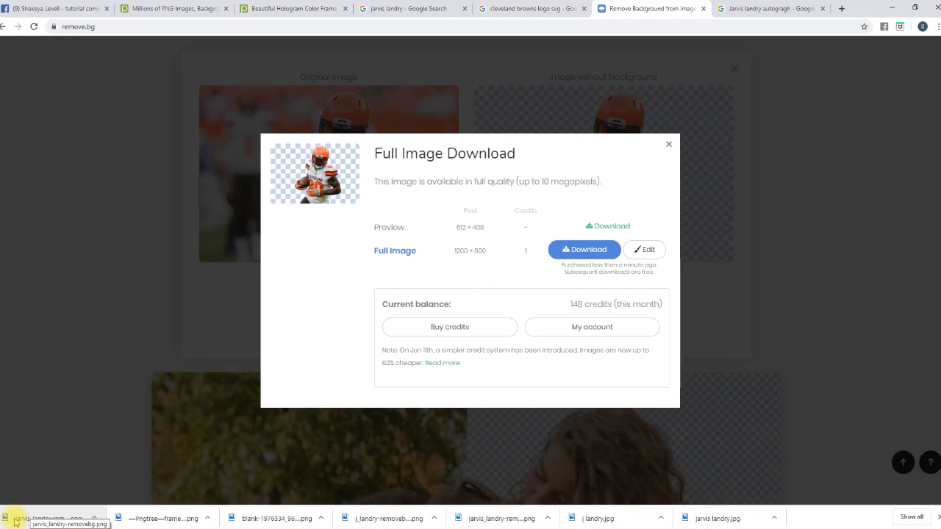
- Import the downloaded jarvis_landry-removebg.png into Silhouette Studio, about 38.3 in wide, in the empty area beside the shirt mockup
left_click_drag(15, 522, 272, 200)
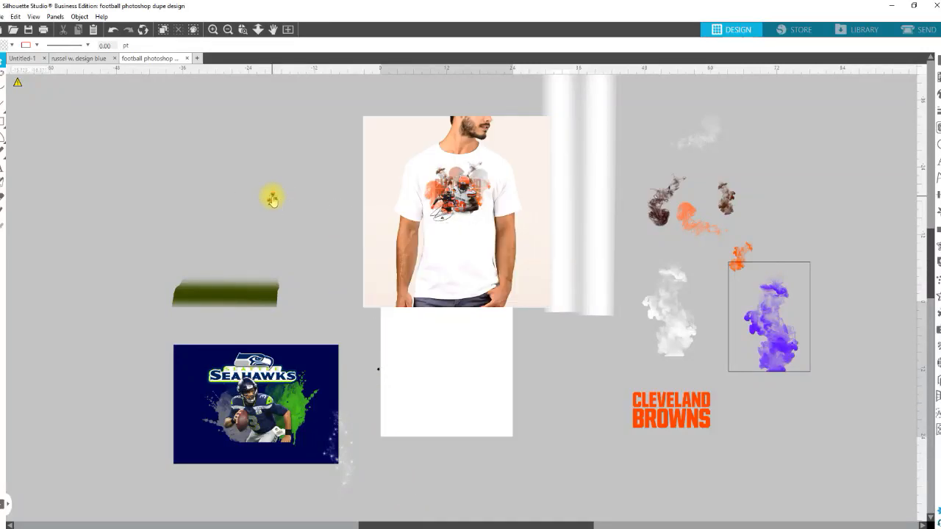
left_click_drag(275, 203, 428, 389)
left_click_drag(404, 290, 283, 204)
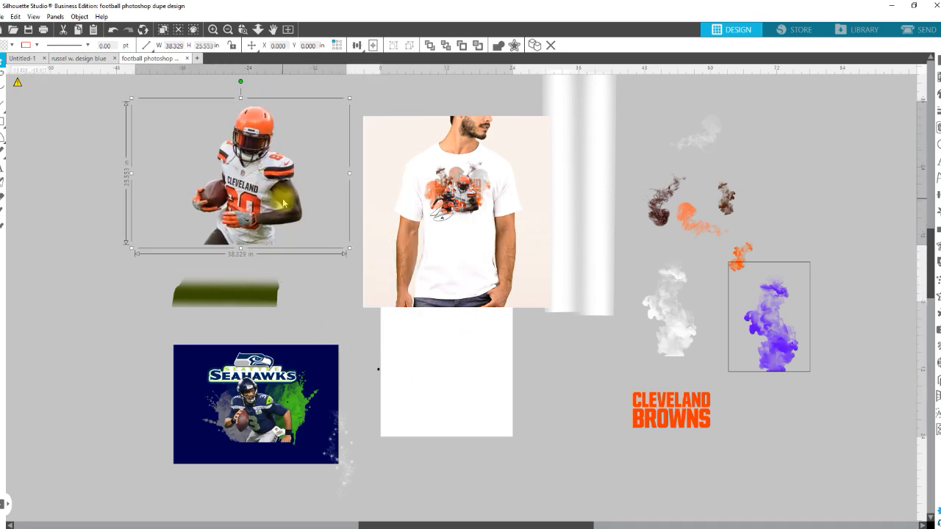
- Place a copy of the shirt mockup's white-jersey player cutout beside the mockup and enlarge it to about 33.3 × 40.9 in
left_click(464, 208)
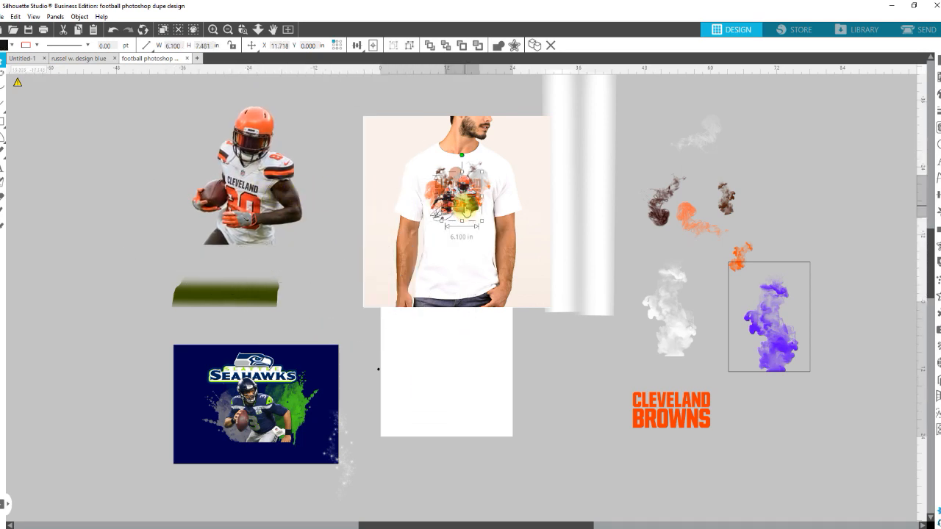
left_click_drag(463, 207, 353, 370)
left_click_drag(280, 308, 217, 226)
- Compare the edges and sharpness of the enlarged player cutout with the newly imported one at close range
key("z")
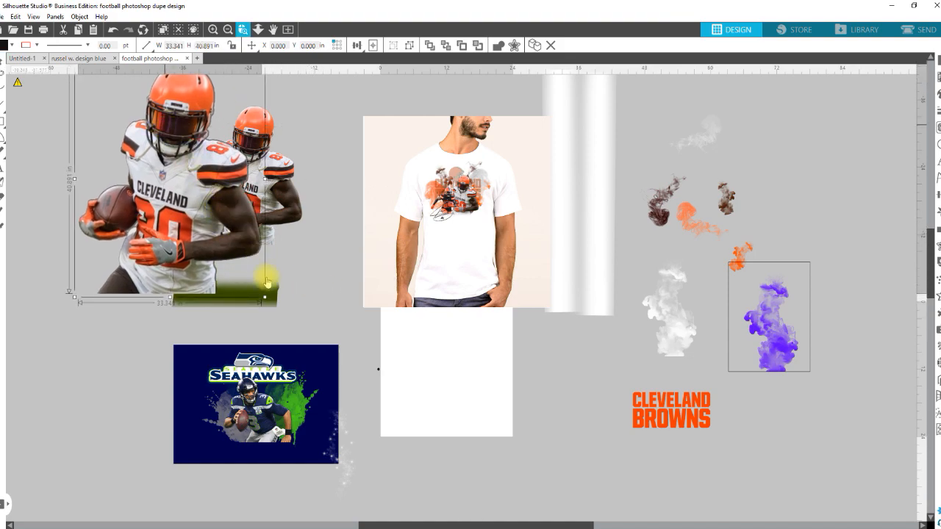
left_click(267, 282)
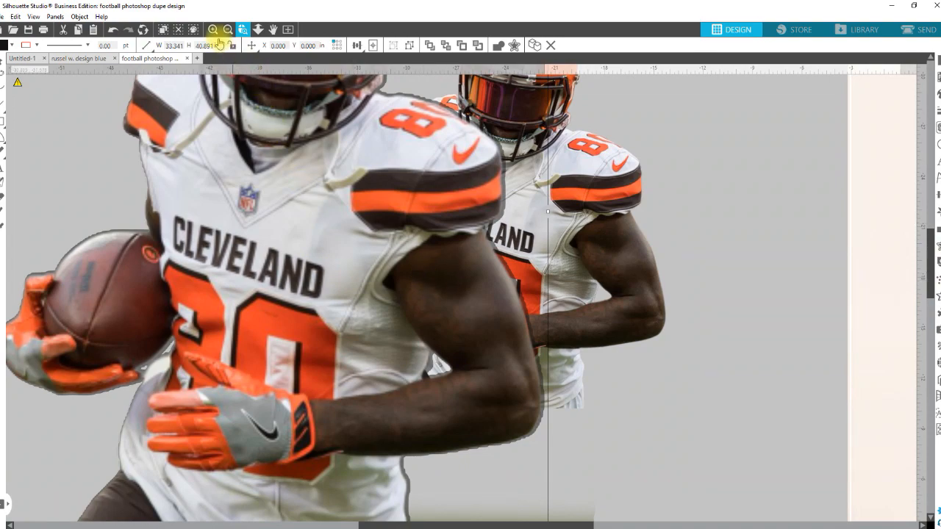
left_click(258, 31)
left_click_drag(319, 213, 328, 186)
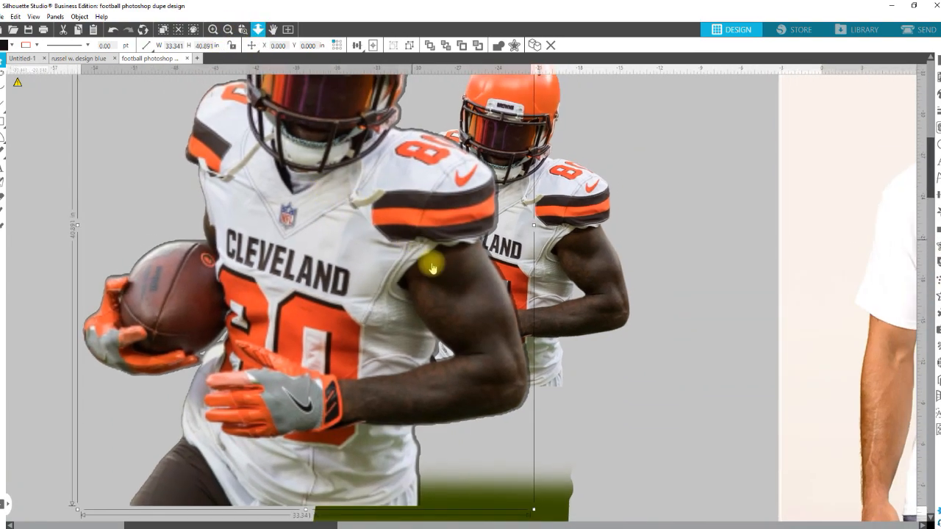
left_click_drag(408, 266, 330, 261)
left_click(245, 30)
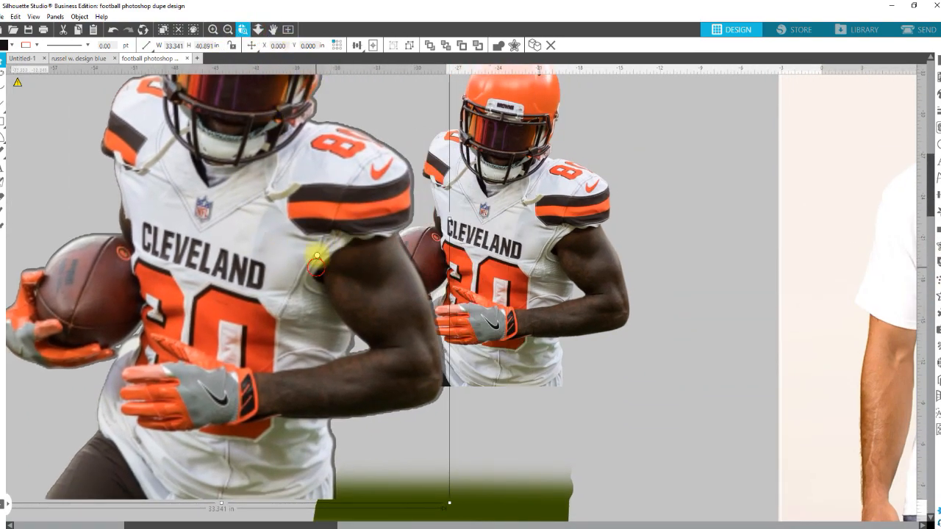
left_click_drag(316, 257, 308, 164)
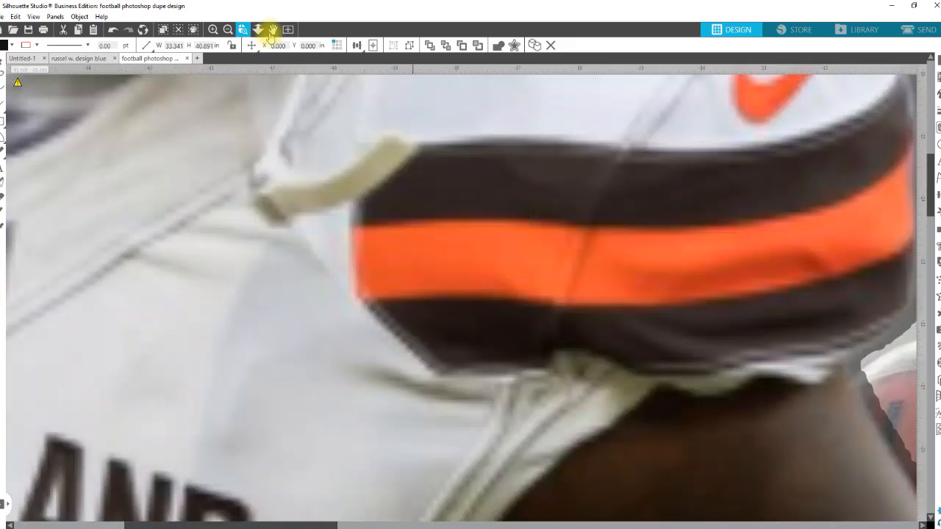
left_click(263, 30)
left_click_drag(330, 457, 300, 183)
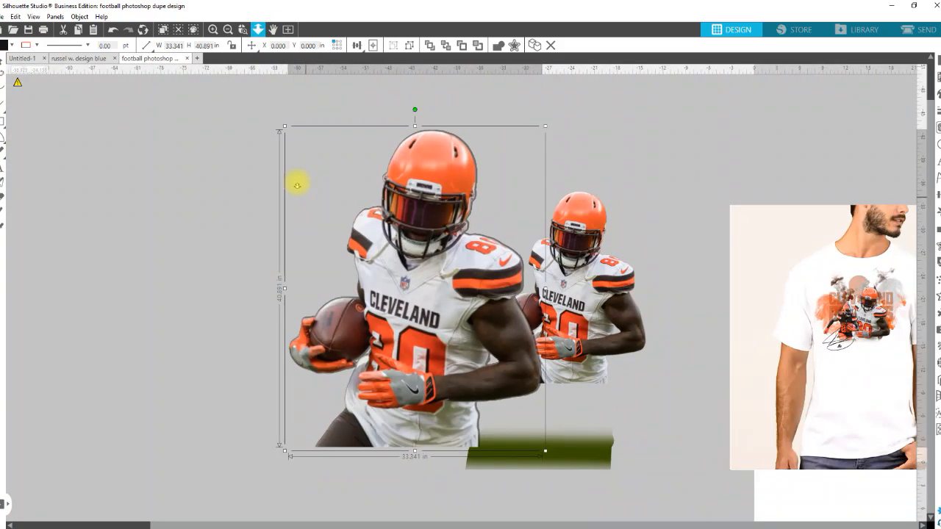
- Scale the larger player cutout down to about 22.8 × 28 in and place it well apart from the newly imported cutout
left_click_drag(311, 152, 389, 223)
left_click_drag(490, 370, 498, 318)
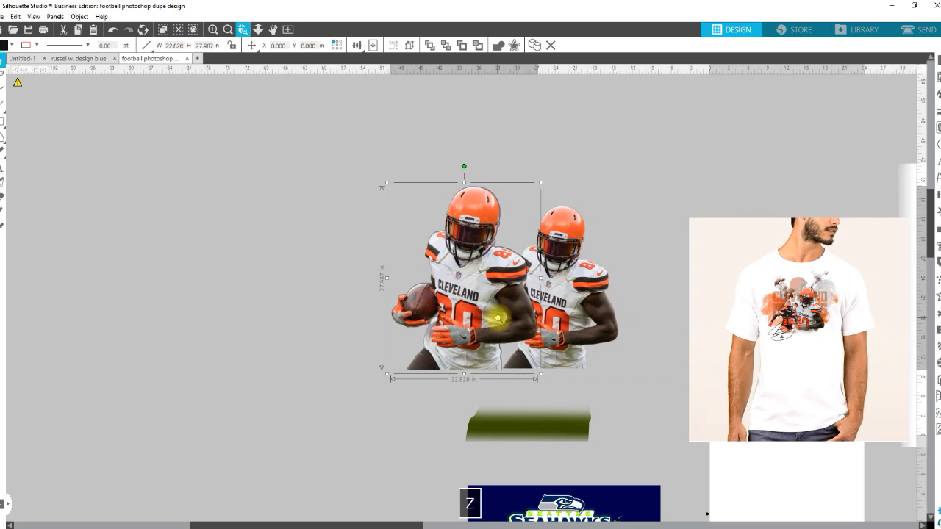
left_click(618, 346)
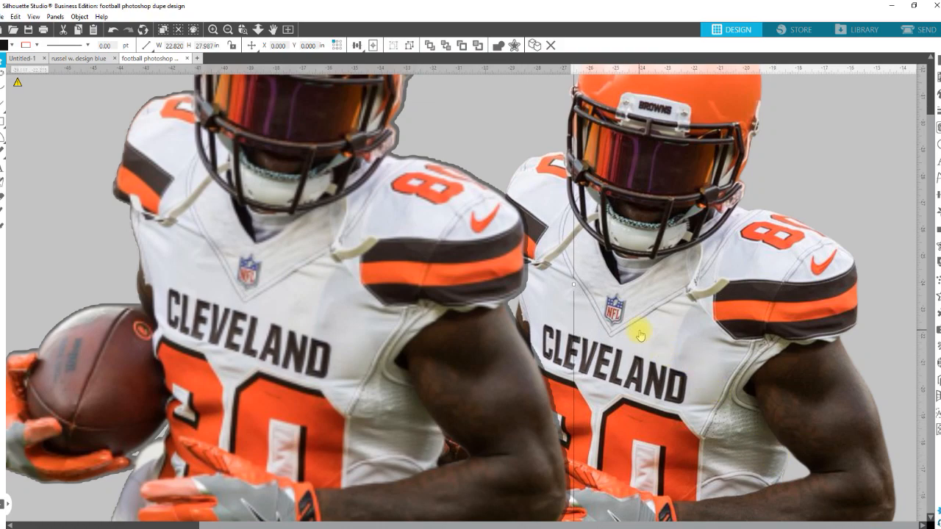
left_click(258, 30)
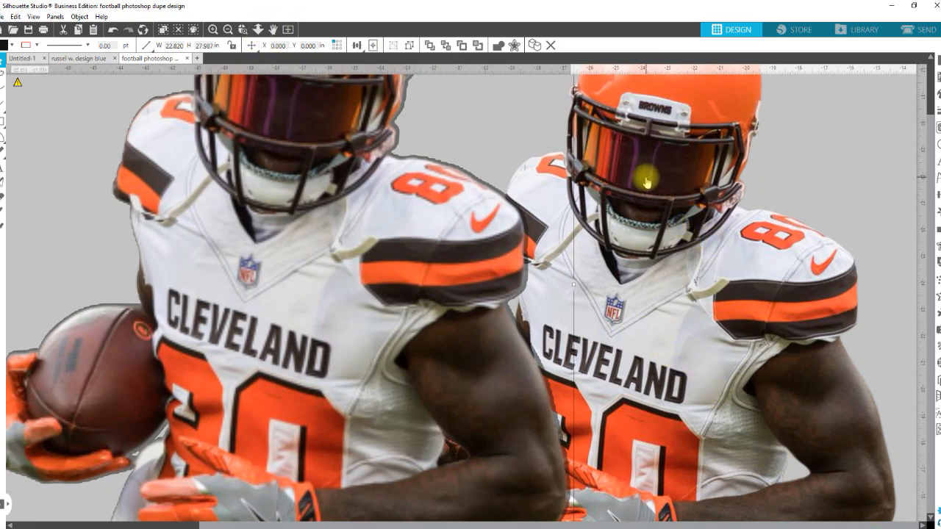
left_click(259, 30)
left_click_drag(585, 363, 555, 211)
left_click_drag(395, 312, 256, 321)
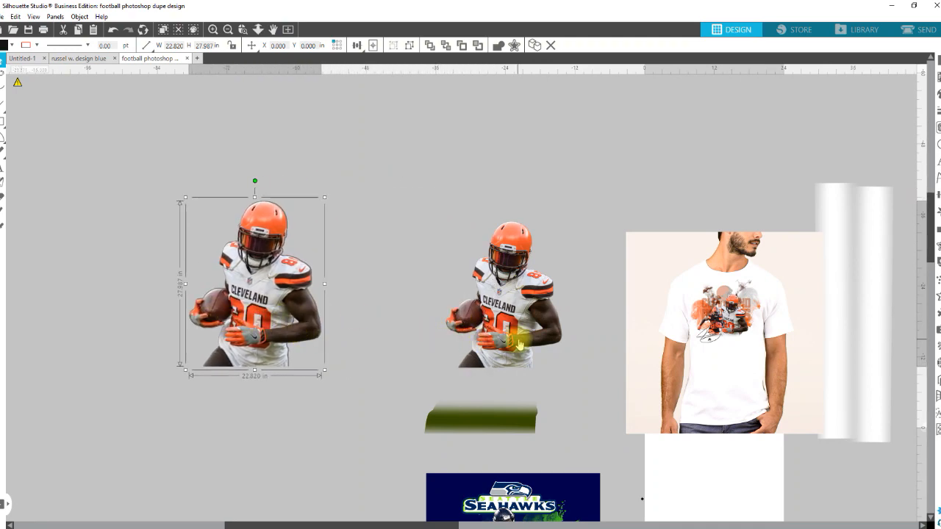
- Move the newly imported player cutout higher up, clear of the green grass strip
left_click_drag(487, 326, 485, 228)
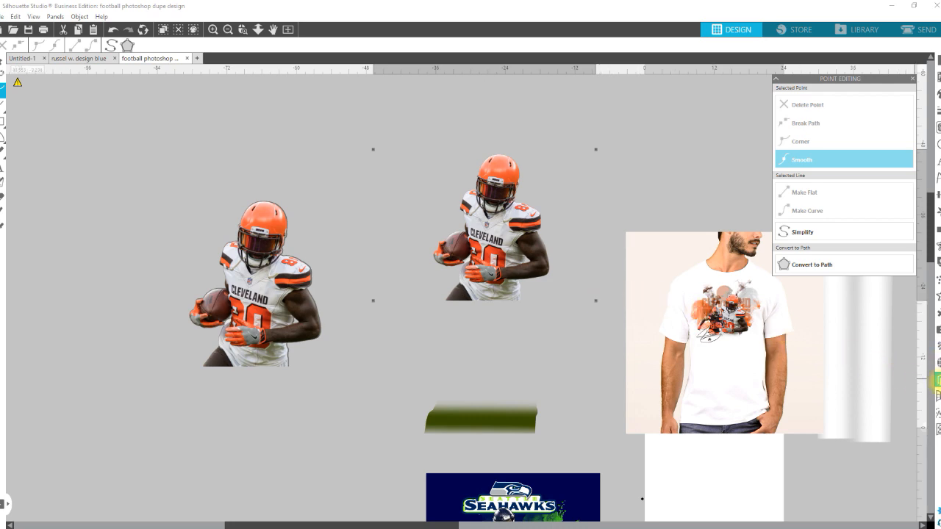
- Expand Layer 1 in the layers list and examine which design objects its individual Group and Polygon entries belong to
left_click(937, 379)
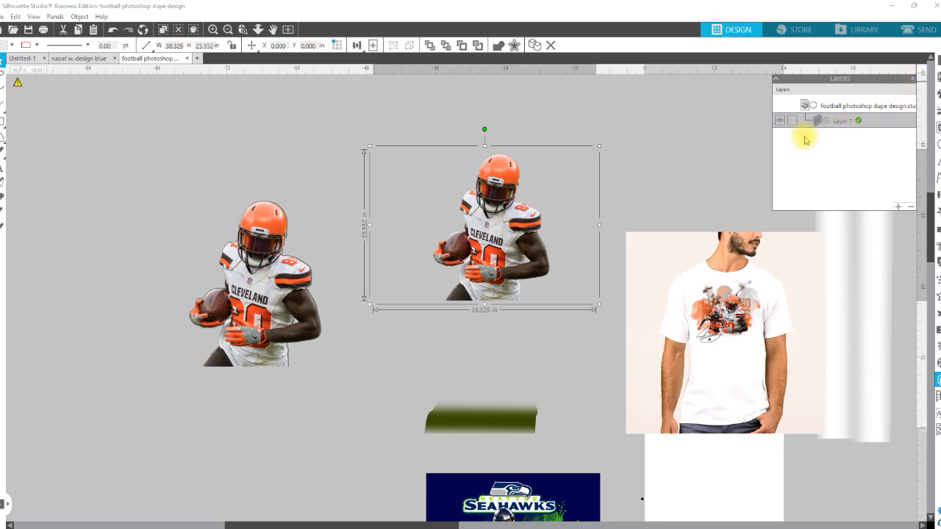
left_click(826, 120)
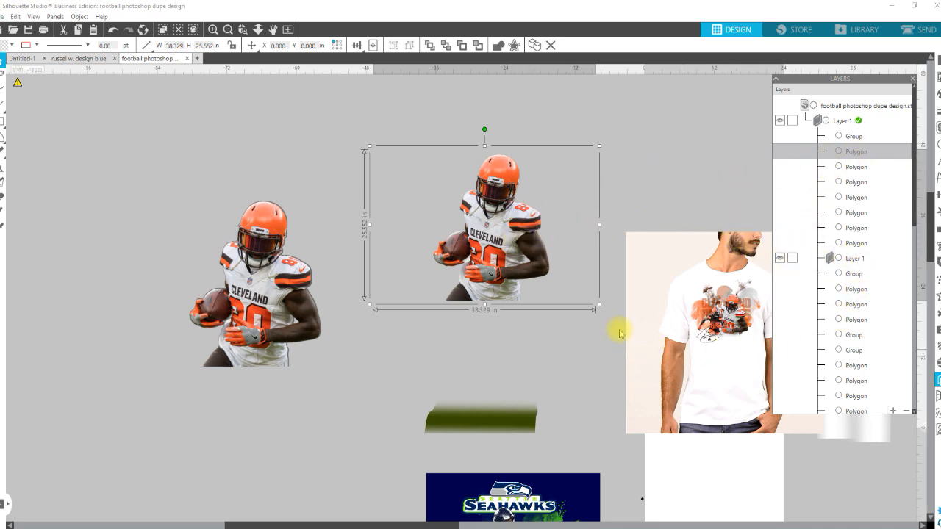
left_click(857, 228)
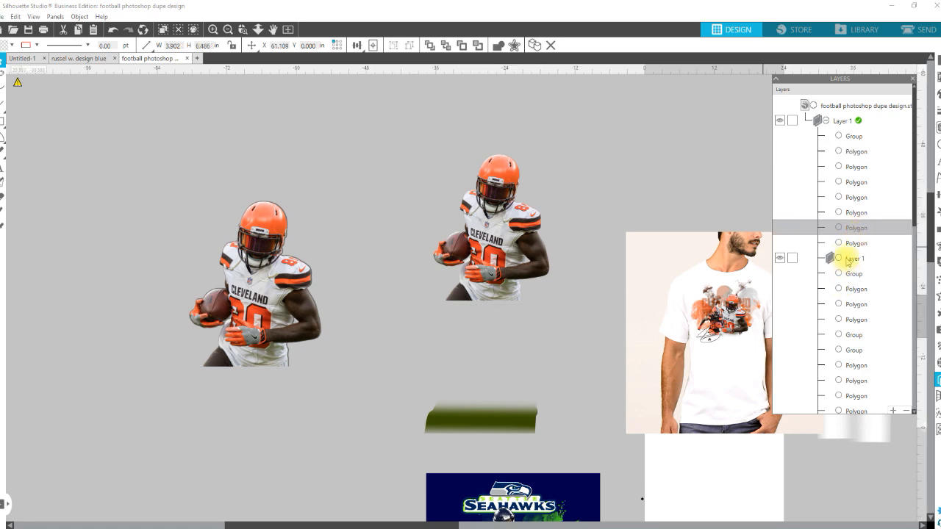
left_click(854, 244)
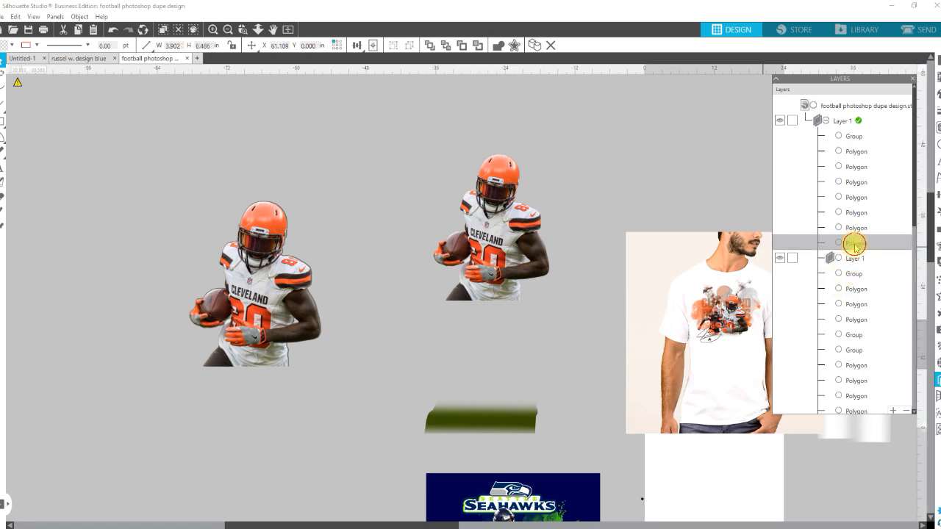
left_click(853, 335)
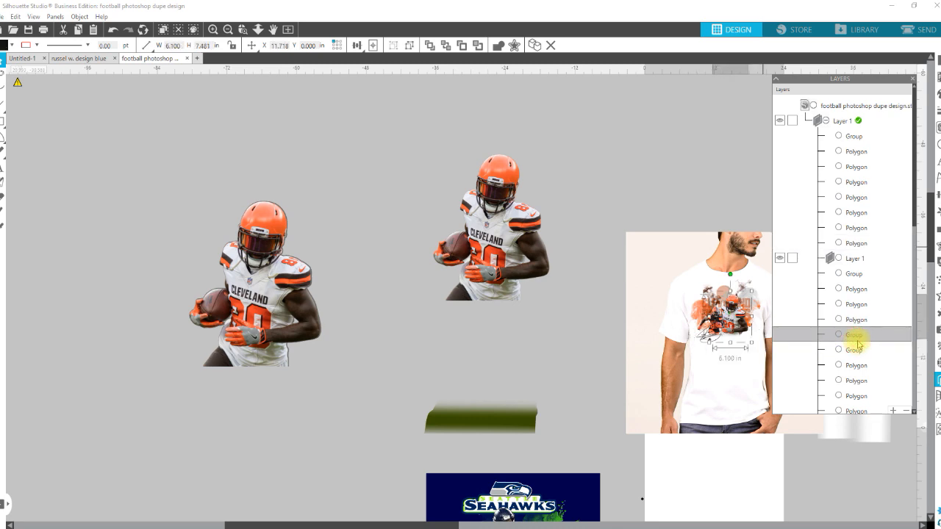
left_click(856, 321)
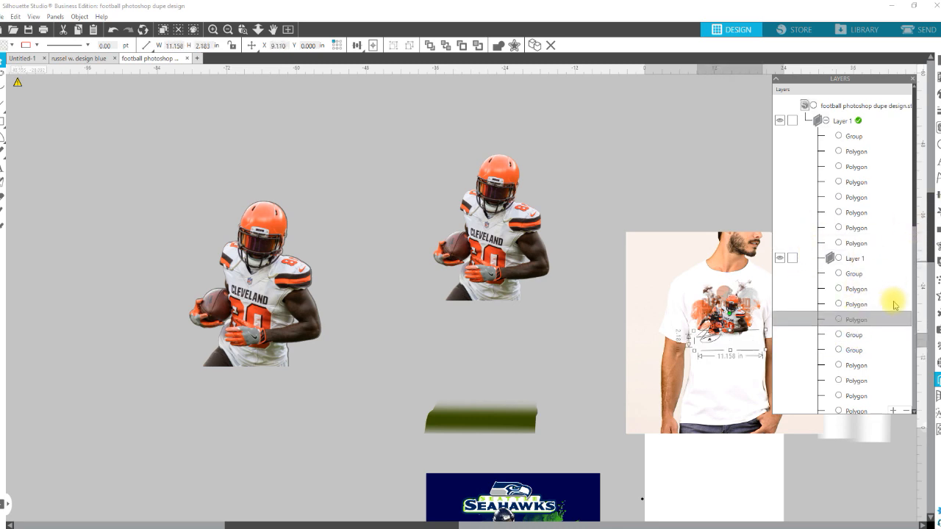
left_click(834, 338)
left_click(854, 290)
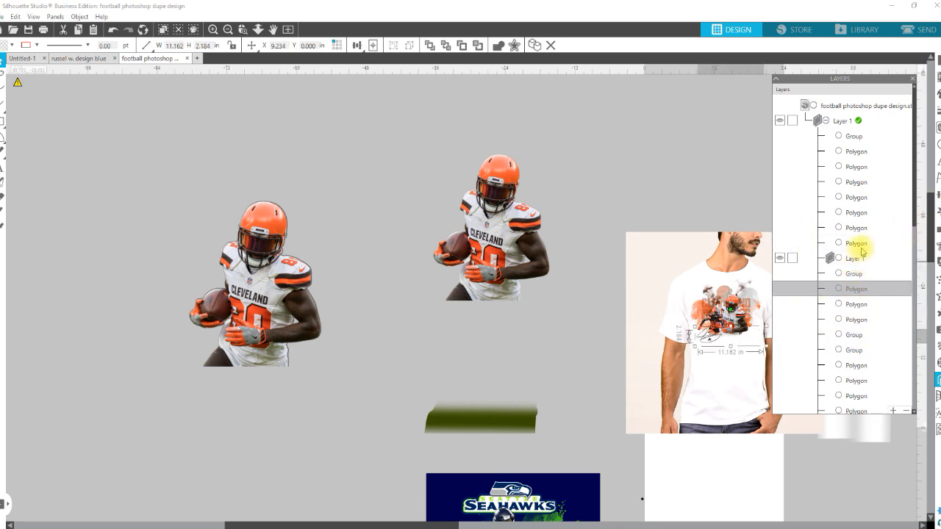
left_click(875, 243)
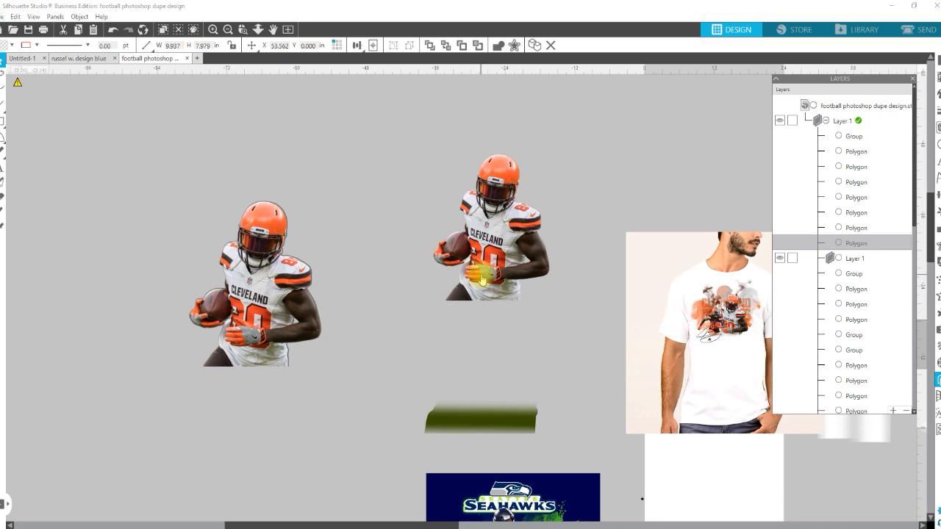
- Set up a trace area about 32.7 × 30.3 in around the newly imported player cutout with threshold 99% and scale 75
left_click(937, 128)
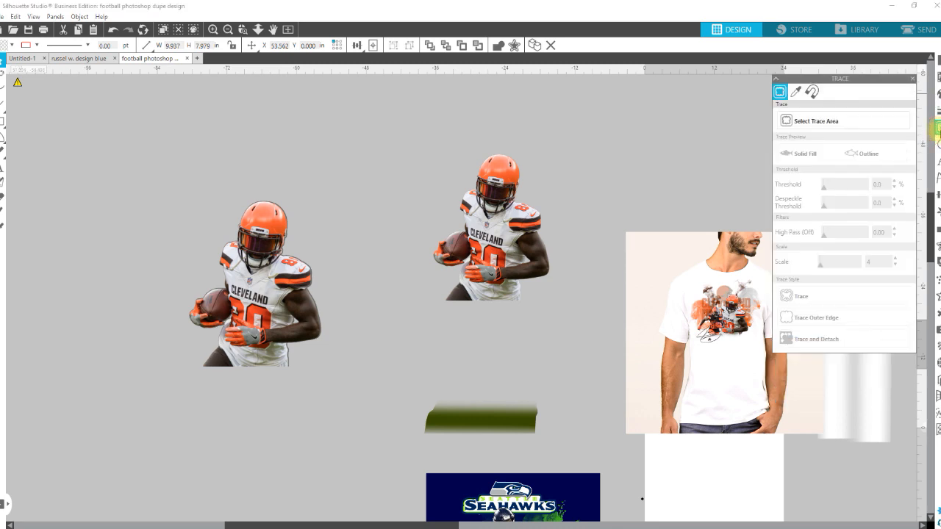
left_click(827, 122)
mouse_move(377, 128)
left_mouse_down()
mouse_move(514, 204)
mouse_move(568, 315)
left_mouse_up()
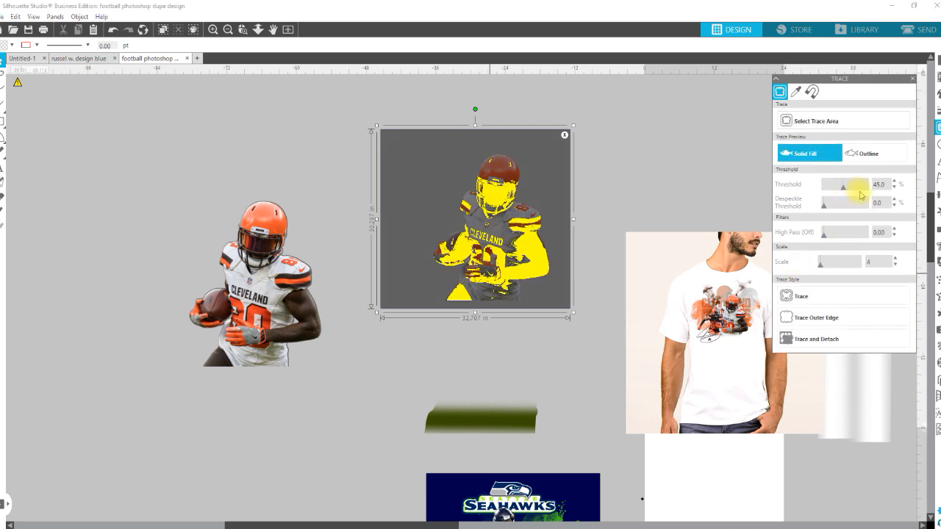
left_click_drag(843, 188, 861, 194)
left_click_drag(860, 265, 791, 271)
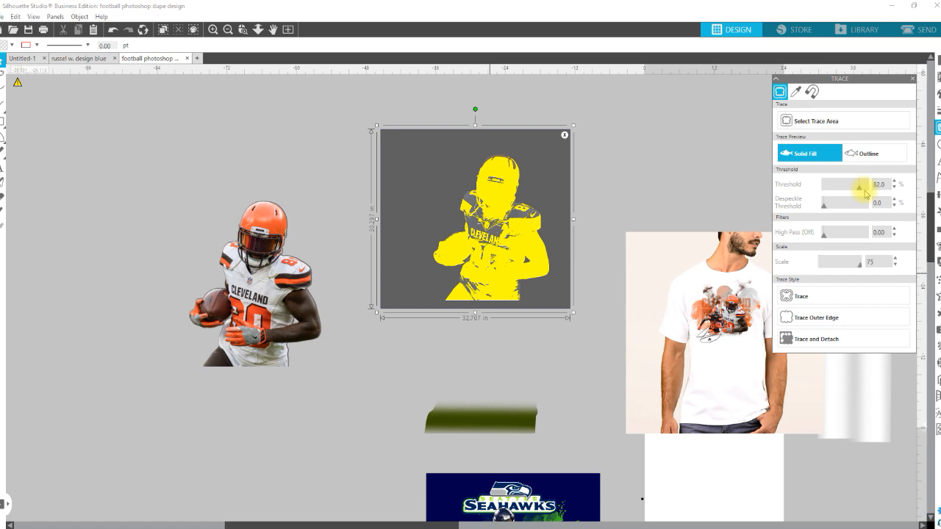
left_click_drag(865, 194, 867, 194)
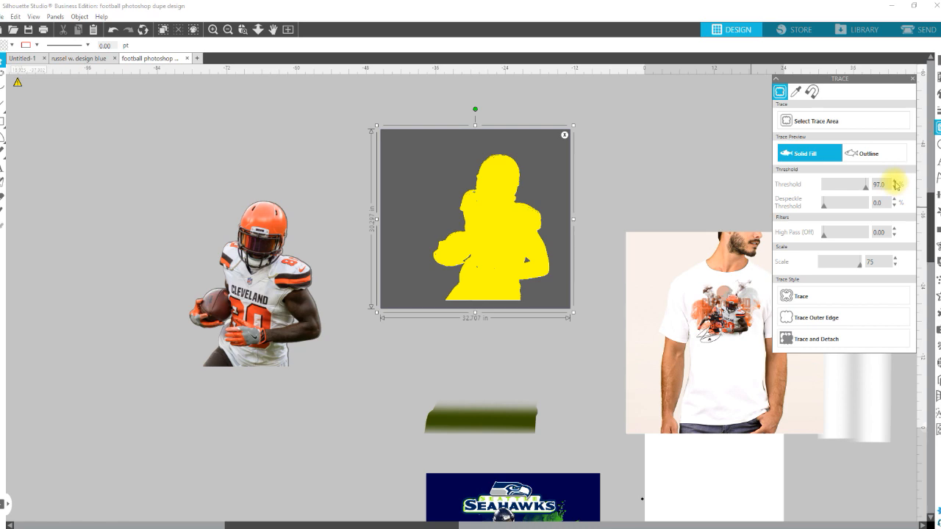
left_click(895, 182)
left_click(895, 182)
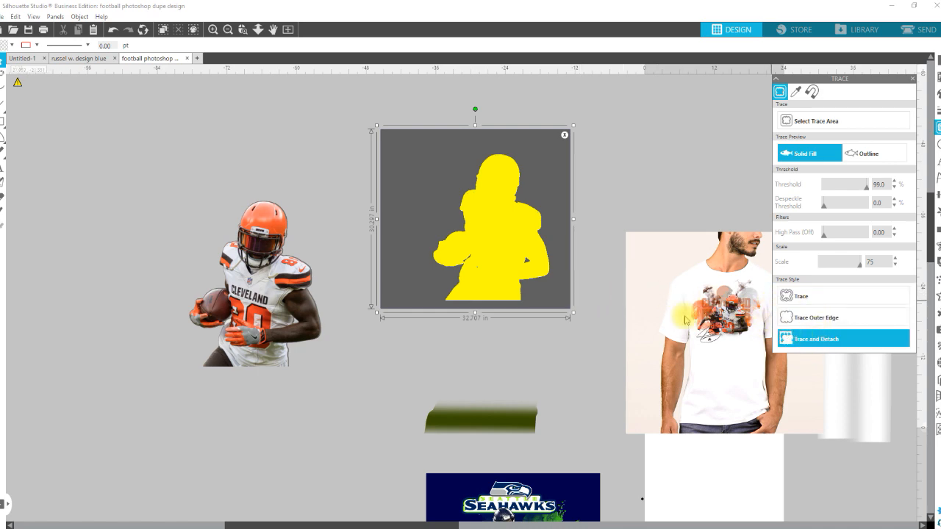
- Trace and detach the player, move it off its original image onto the shirt mockup, and delete the leftover transparent image
left_click(417, 294)
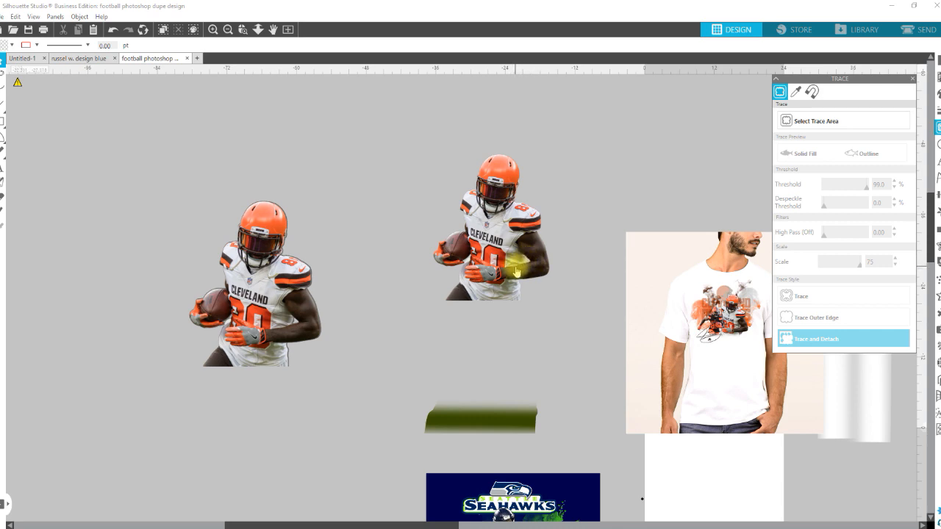
mouse_move(515, 271)
left_mouse_down()
mouse_move(550, 237)
mouse_move(634, 277)
mouse_move(681, 346)
left_mouse_up()
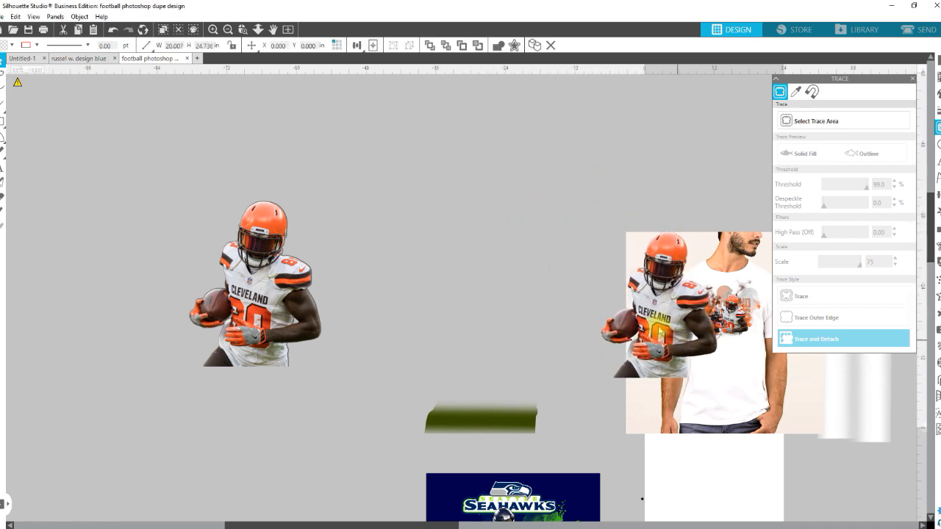
left_click(426, 136)
left_click(451, 164)
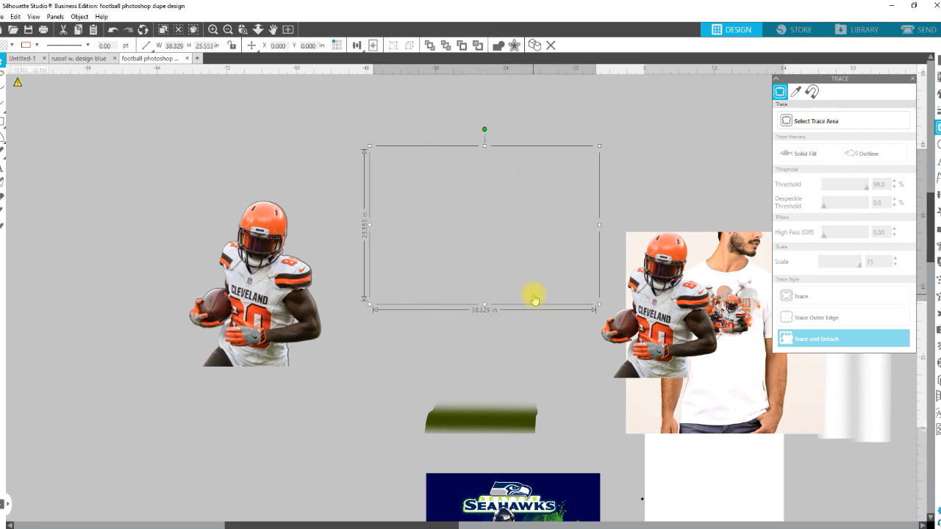
key("Delete")
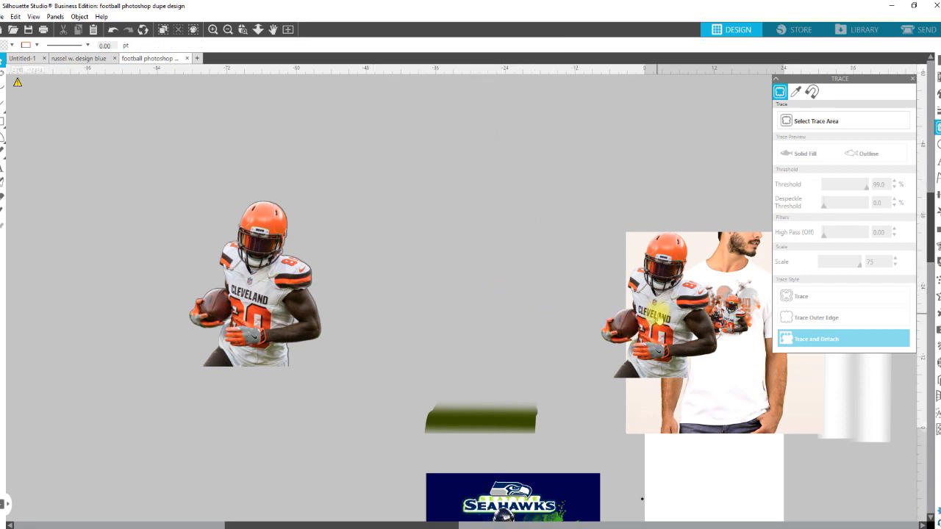
- Move the detached player off the mockup and place the mockup's black-jersey player, about 21.4 × 24.2 in, beside it
left_click(651, 321)
left_click_drag(661, 317, 546, 215)
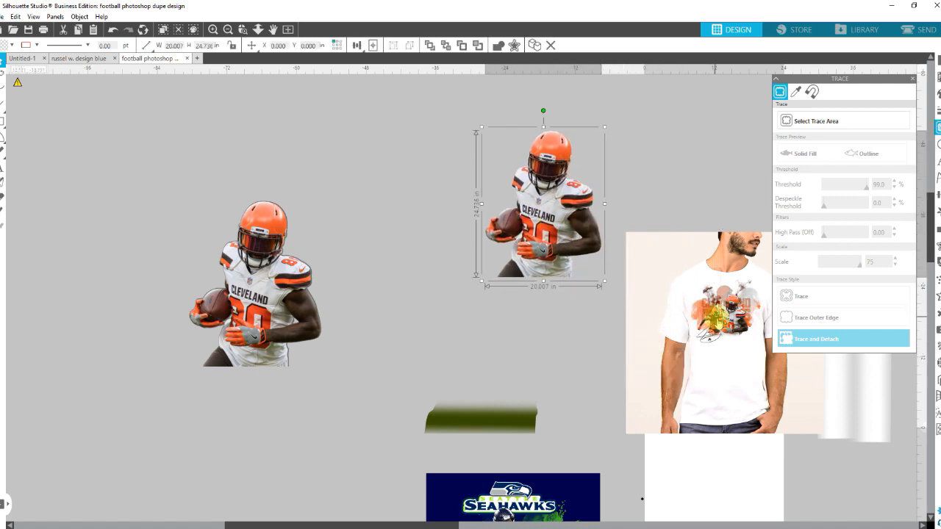
left_click_drag(716, 316, 541, 336)
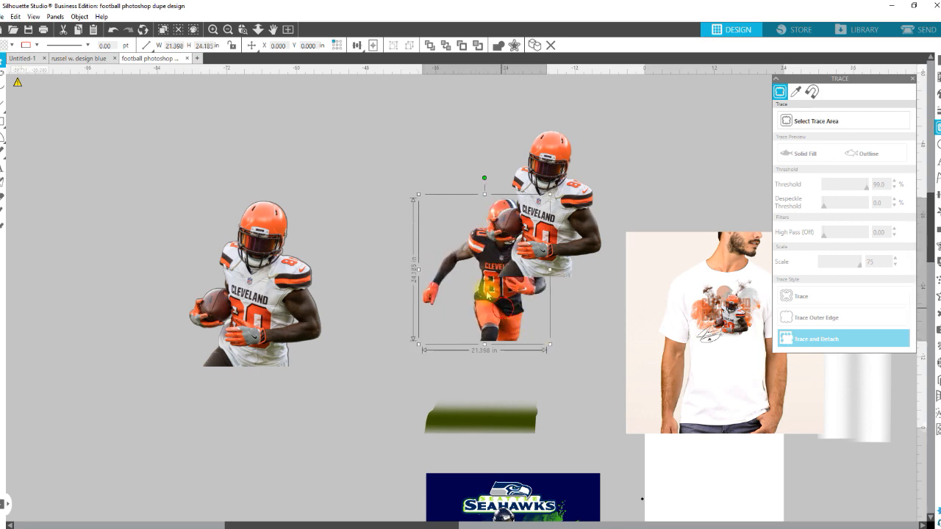
left_click_drag(503, 312, 478, 280)
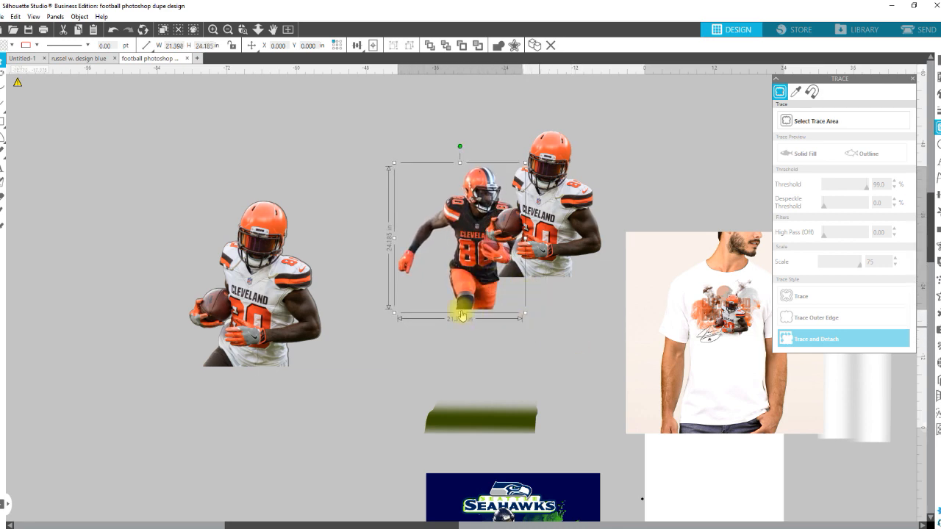
key("space")
left_click_drag(667, 373, 439, 297)
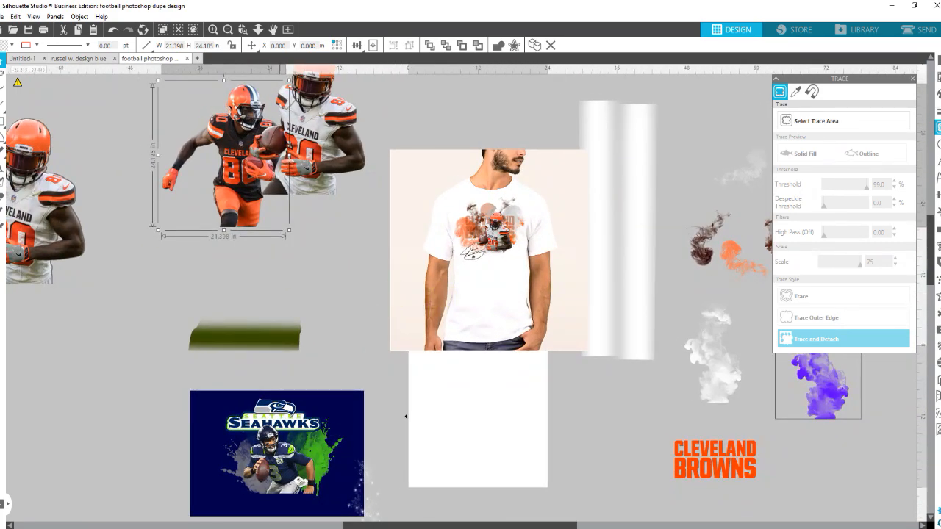
mouse_move(247, 528)
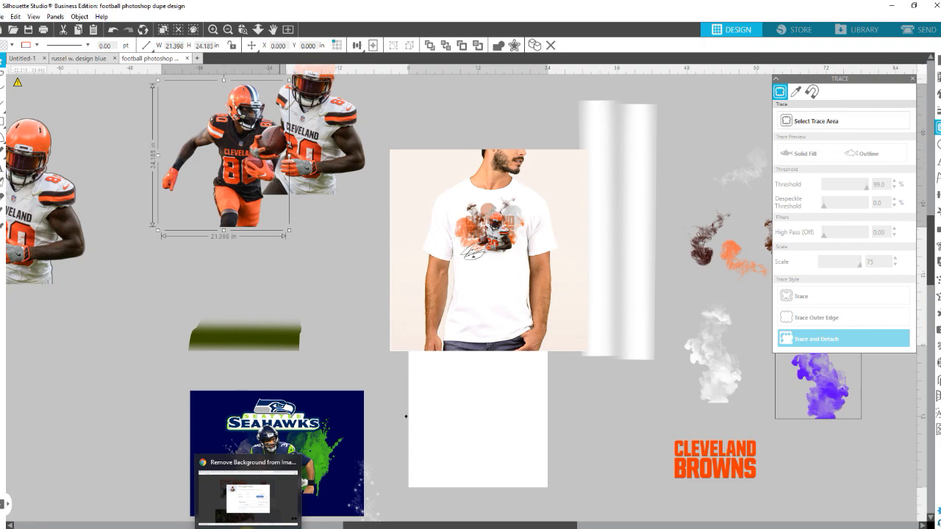
left_click(348, 376)
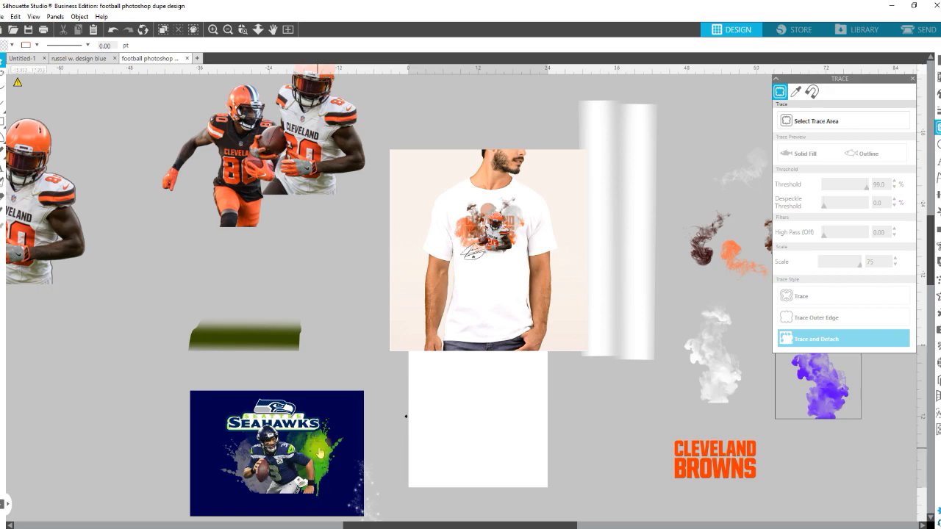
left_click(859, 120)
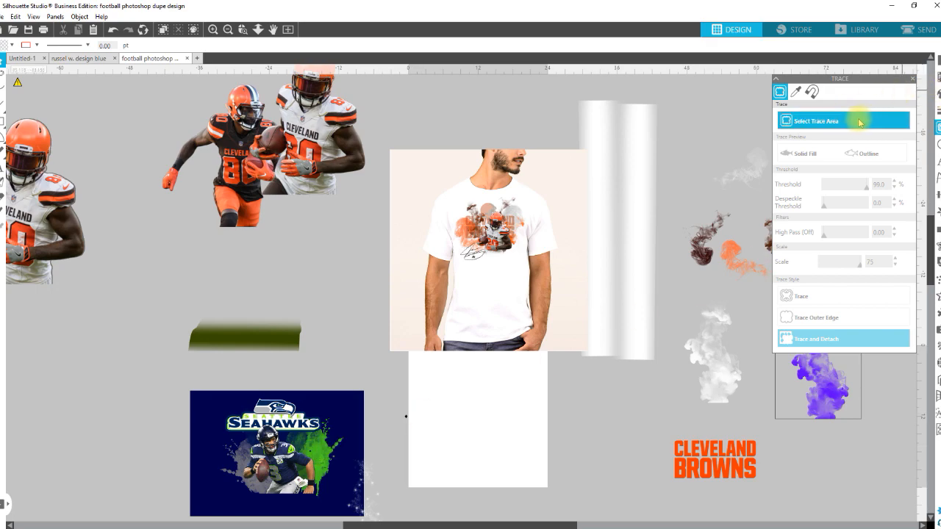
left_click(292, 393)
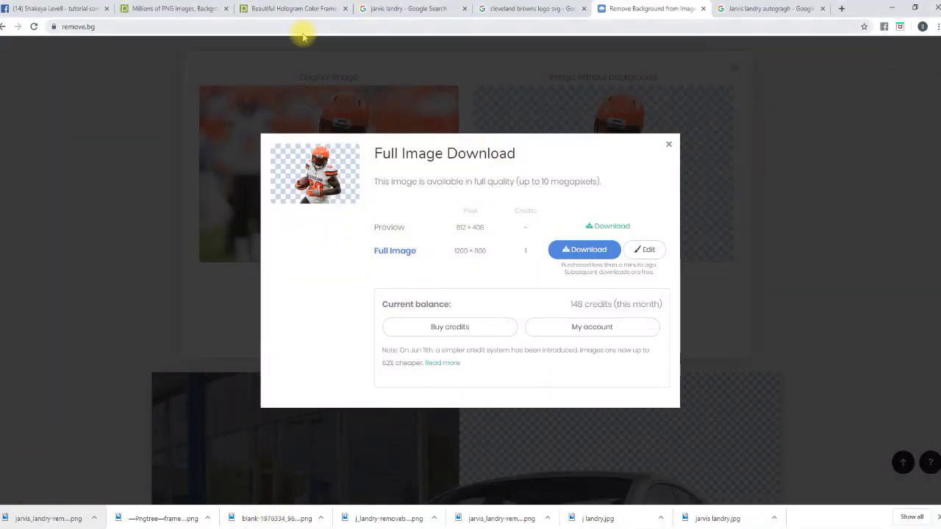
- Switch to the Pngtree site in the browser and look over the featured PNG resources on its home page
left_click(179, 15)
mouse_move(116, 60)
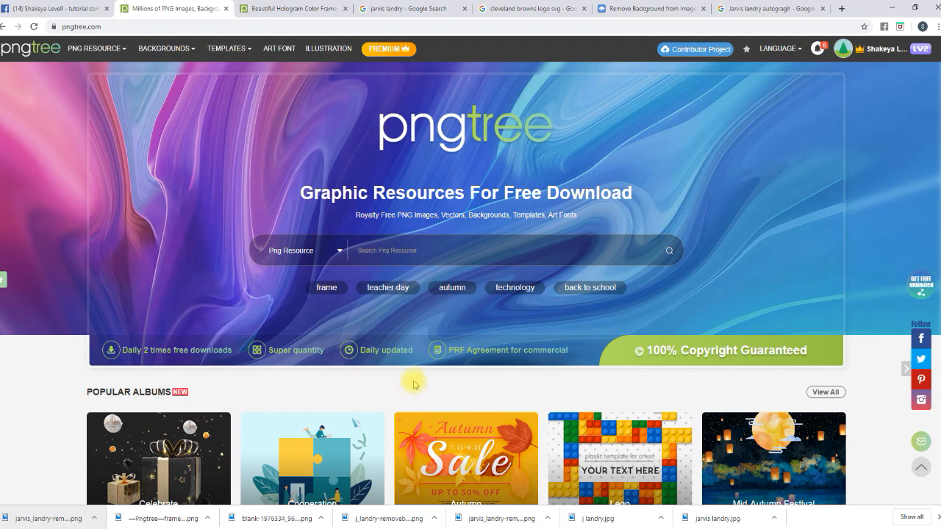
scroll(472, 429, "down", 5)
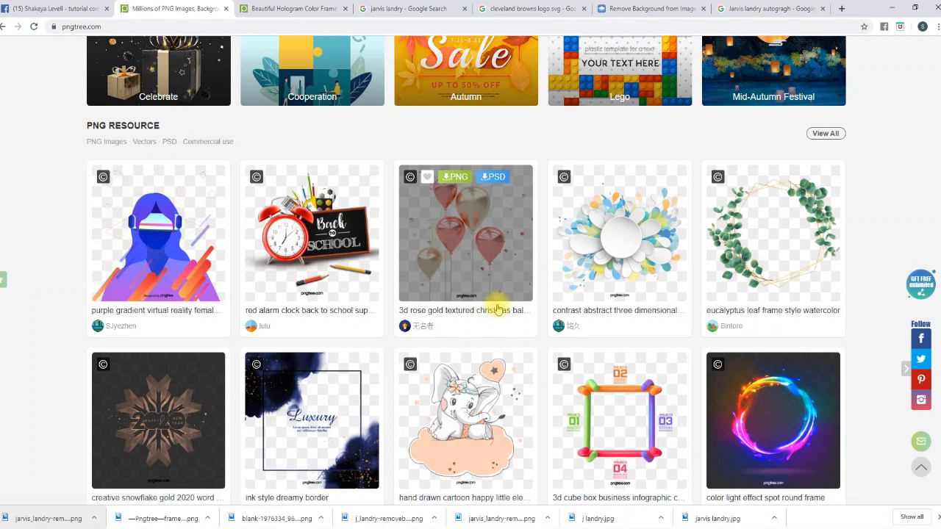
scroll(515, 316, "up", 5)
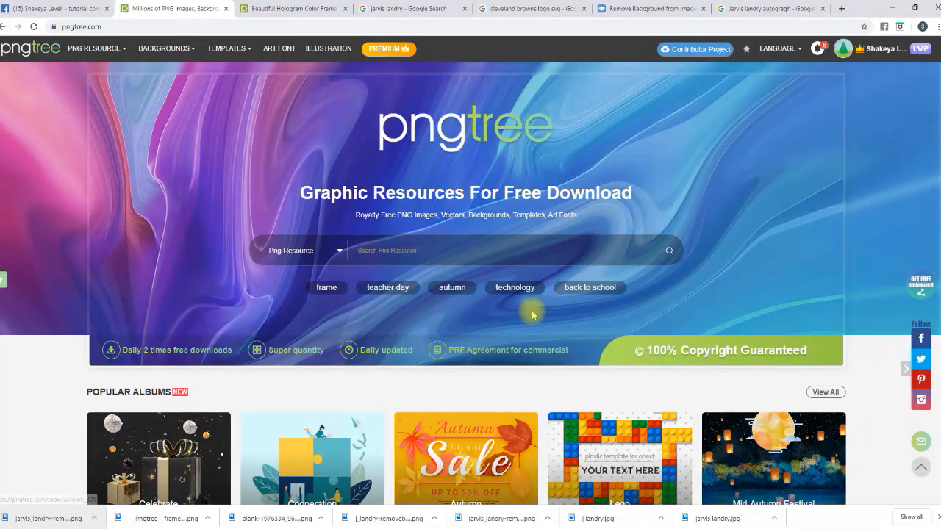
- Open Pngtree's Premium plans and review the prices and the feature comparison between the free and premium plans
mouse_move(410, 58)
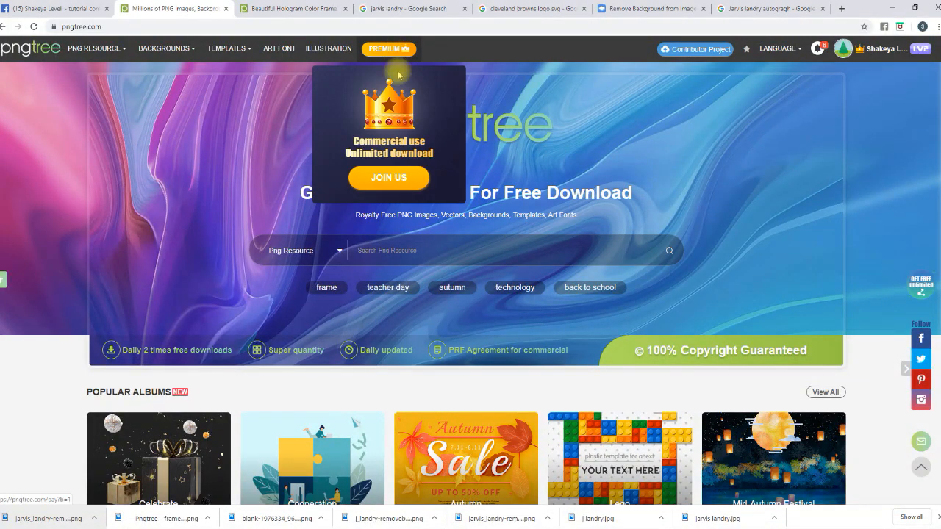
left_click(409, 183)
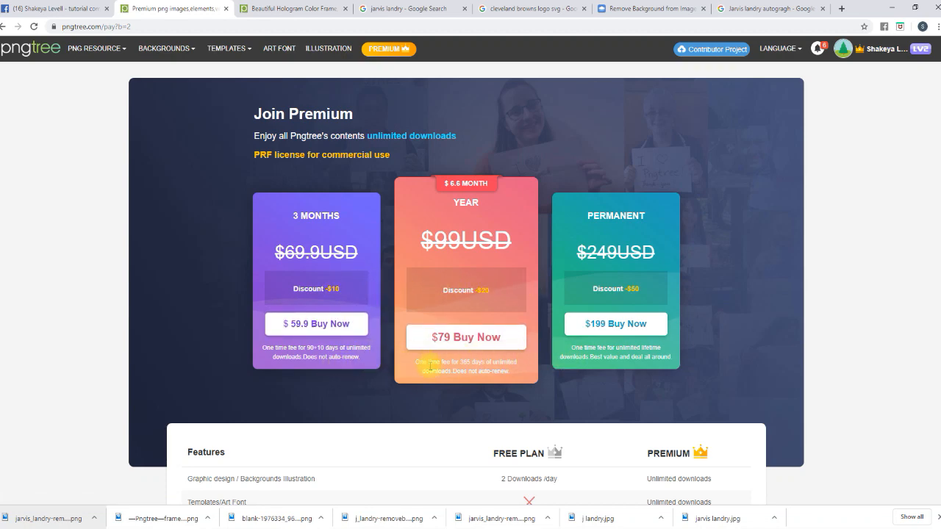
scroll(521, 419, "down", 1)
scroll(521, 428, "down", 1)
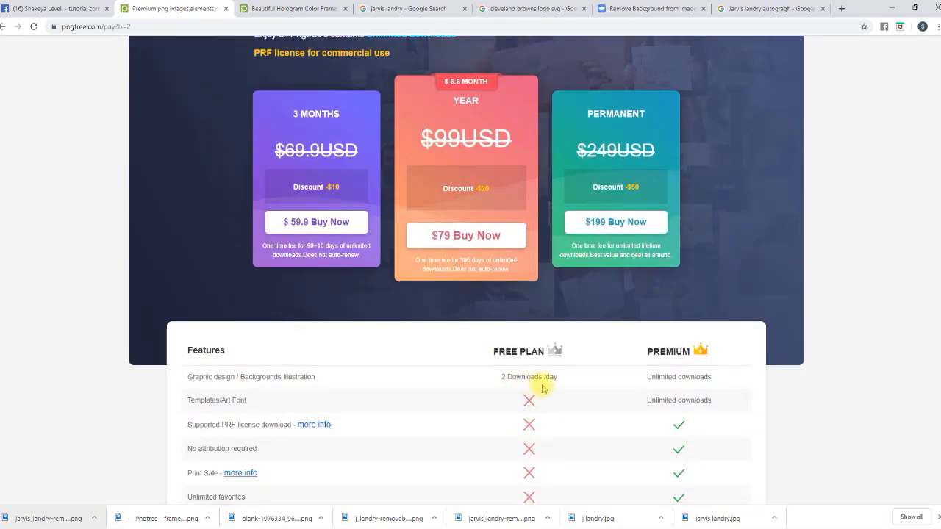
scroll(531, 401, "down", 2)
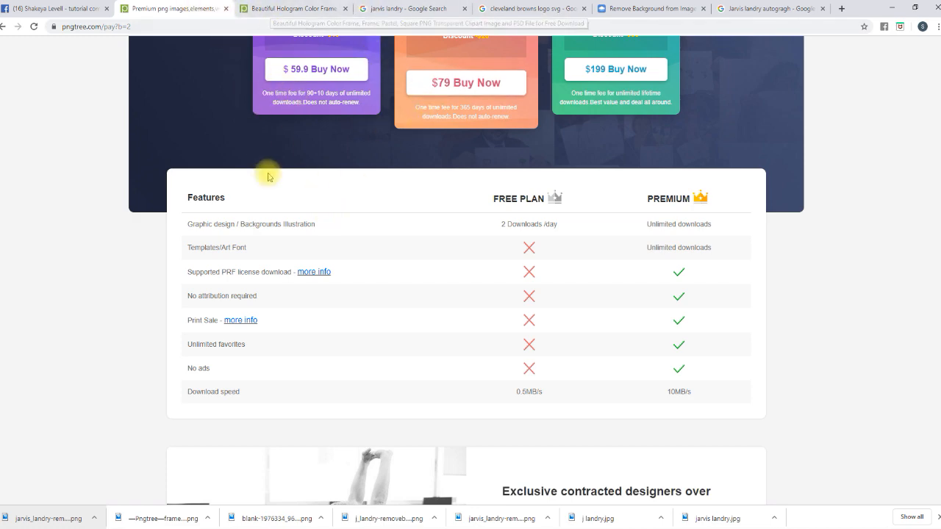
scroll(264, 161, "up", 4)
- Open Pngtree's PNG resource listing for browsing graphics
mouse_move(91, 53)
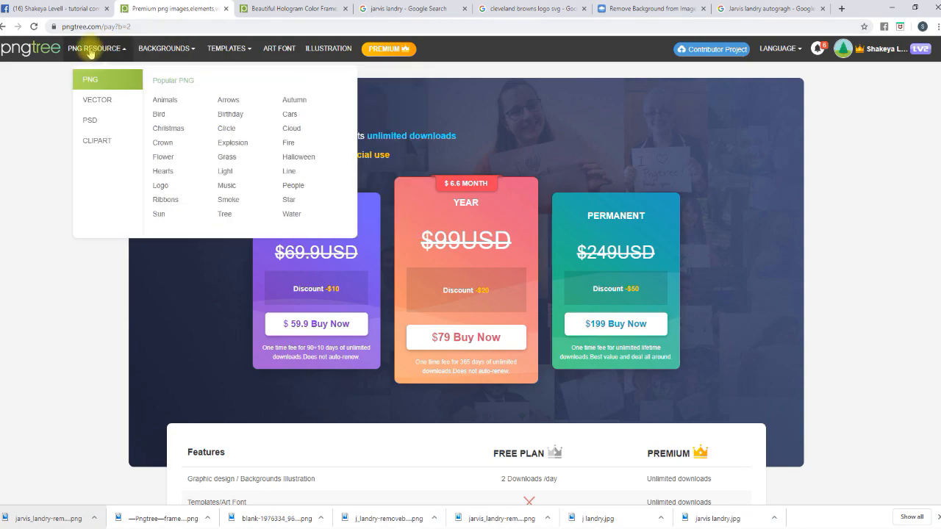
left_click(90, 79)
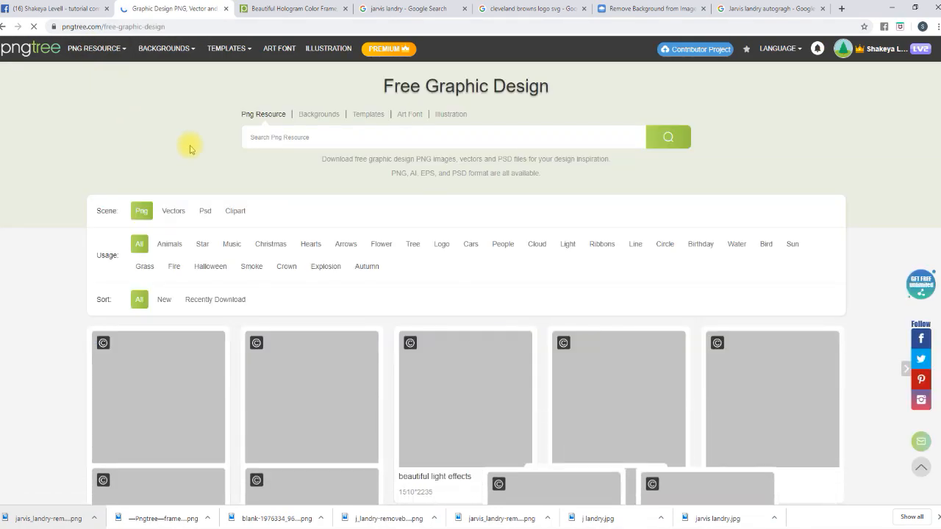
- Search Pngtree's PNG resources for "watercolor splatter"
left_click(294, 139)
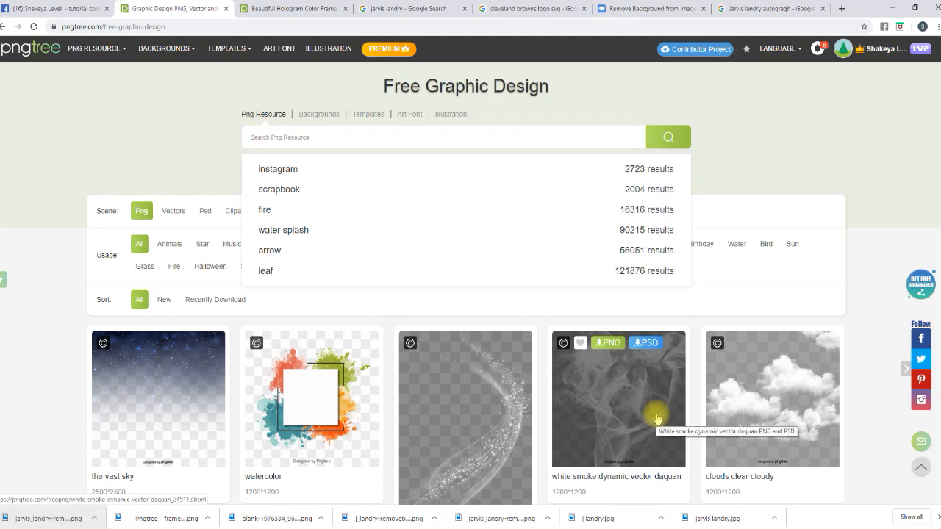
type("waterco")
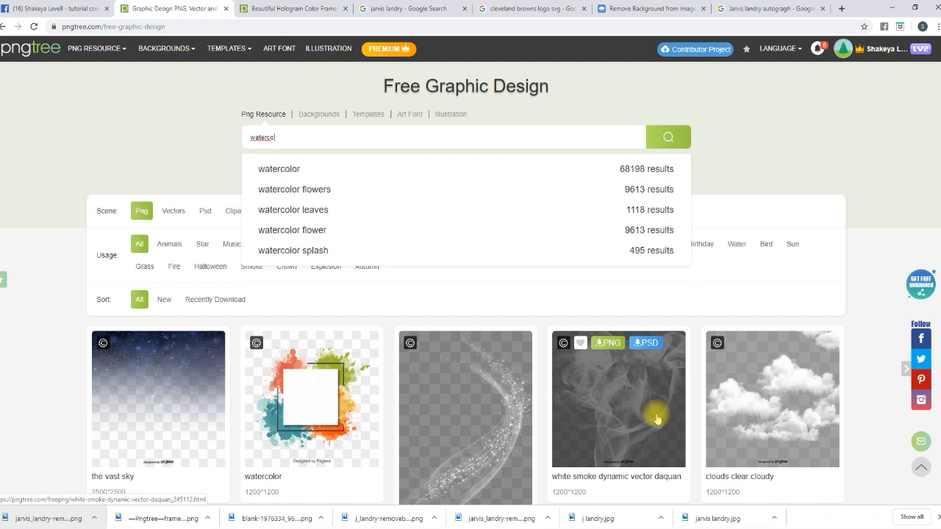
type("lor spl")
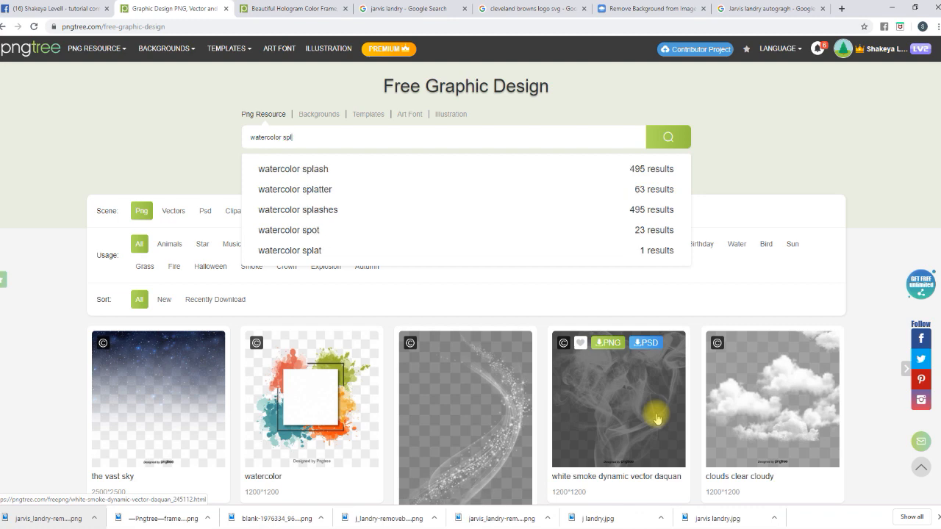
type("atter")
key("Return")
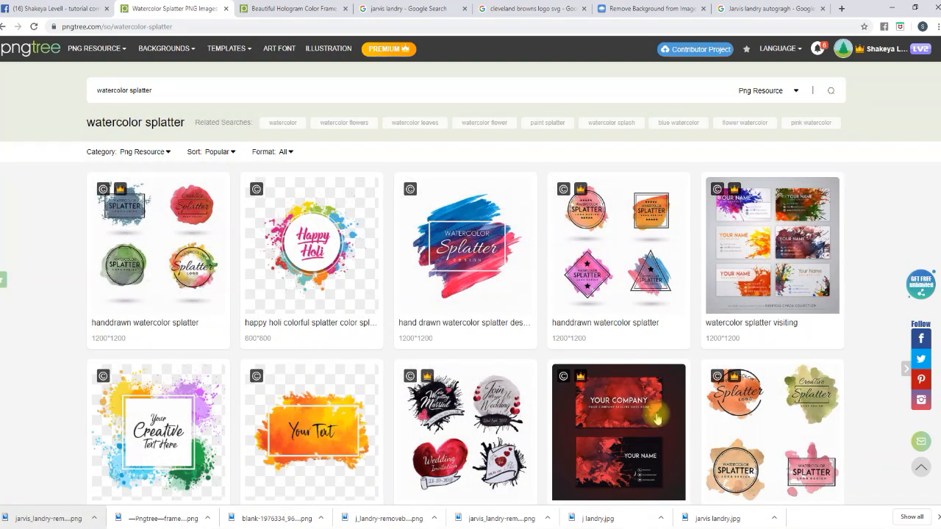
- Look through the first page of watercolor splatter results for a usable splatter graphic
scroll(657, 419, "down", 6)
scroll(506, 146, "down", 3)
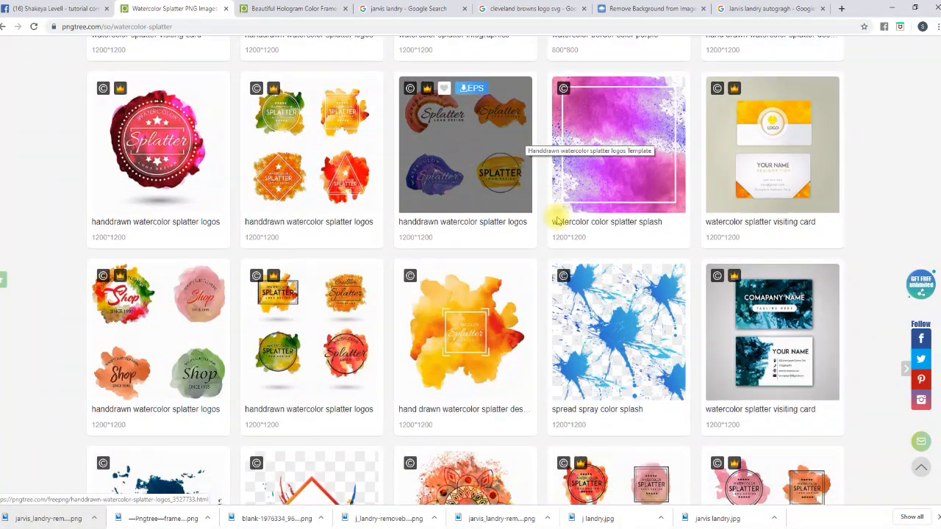
scroll(557, 219, "down", 1)
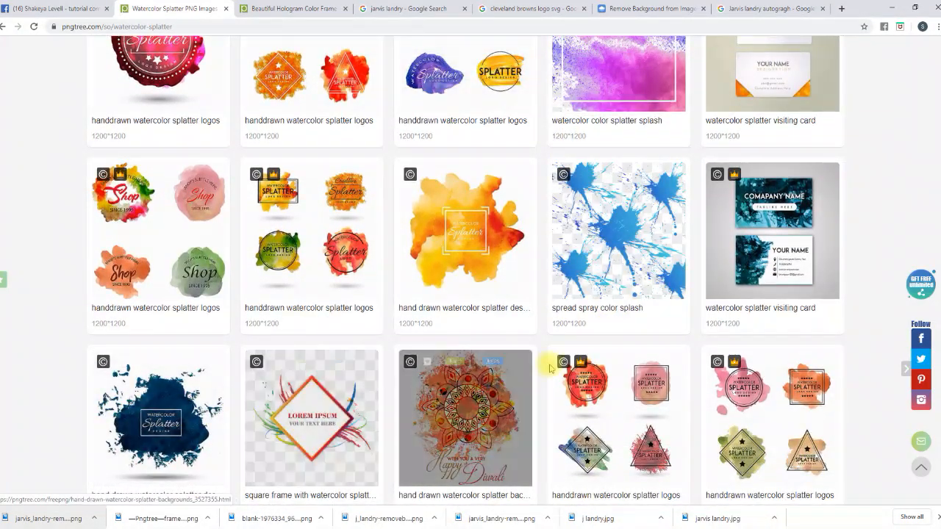
scroll(654, 353, "down", 3)
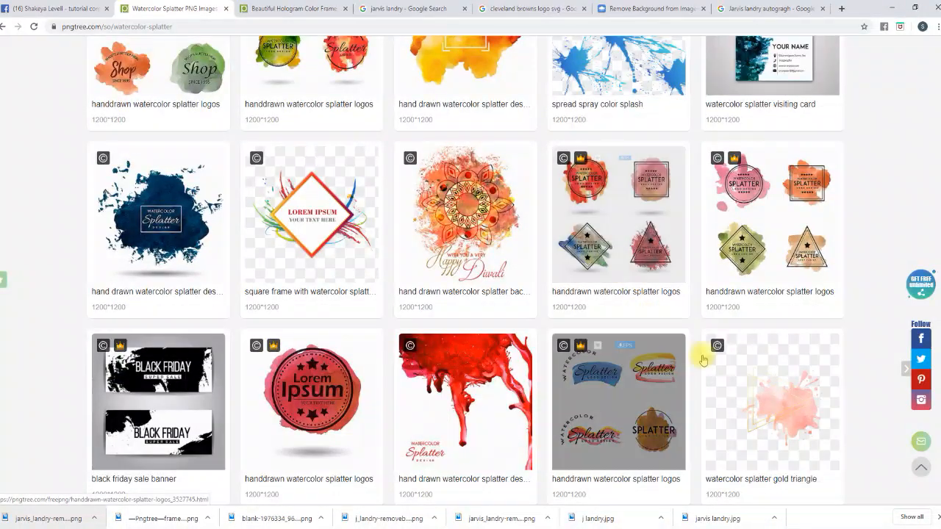
scroll(514, 320, "down", 3)
scroll(523, 326, "down", 6)
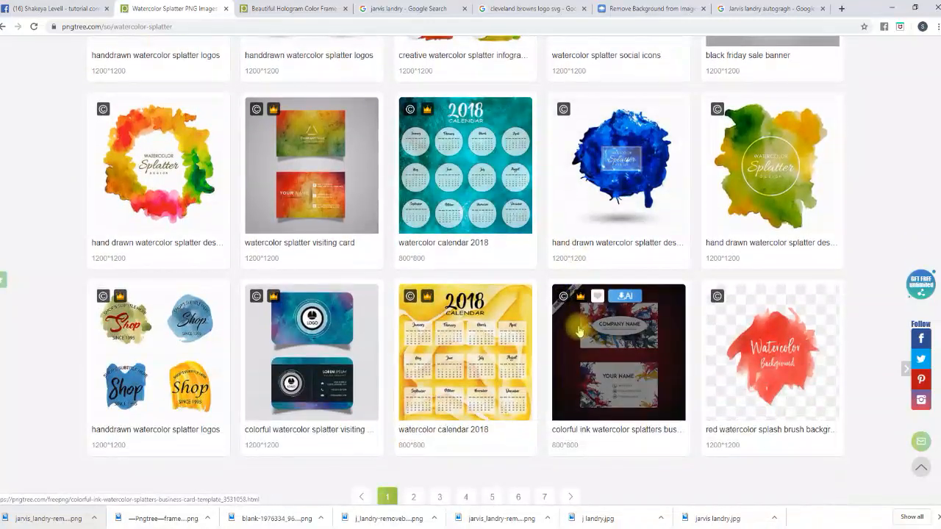
scroll(578, 331, "down", 3)
- Go to page 2 of the results and download the Watercolor Splatter Vector as a PNG
left_click(411, 291)
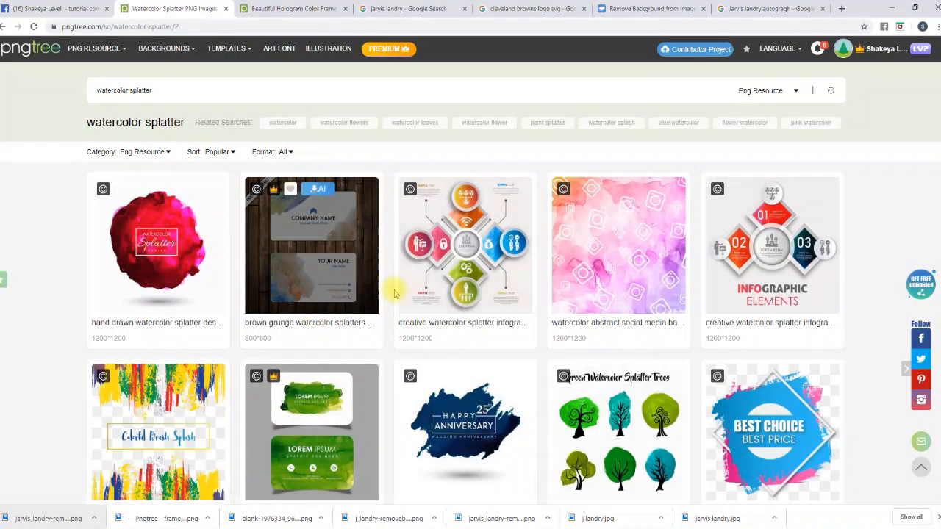
scroll(557, 273, "down", 5)
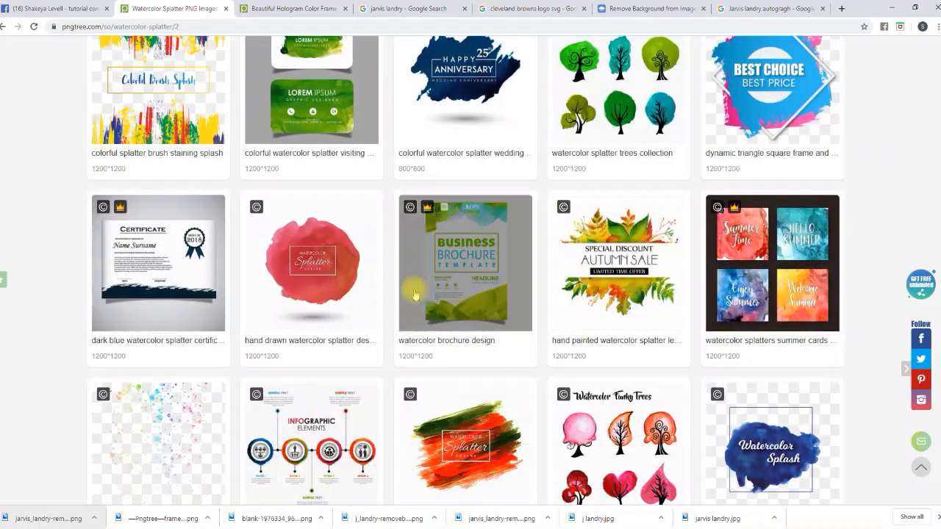
scroll(443, 349, "down", 2)
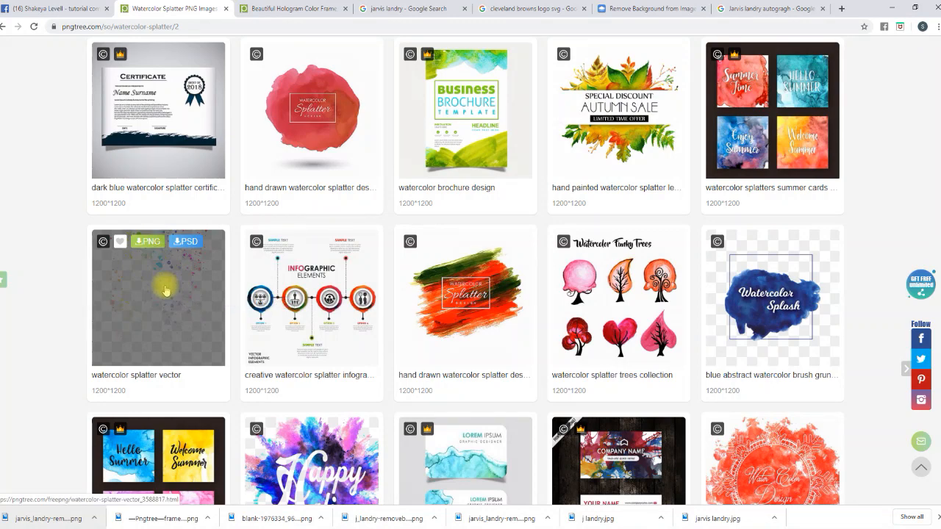
left_click(166, 291)
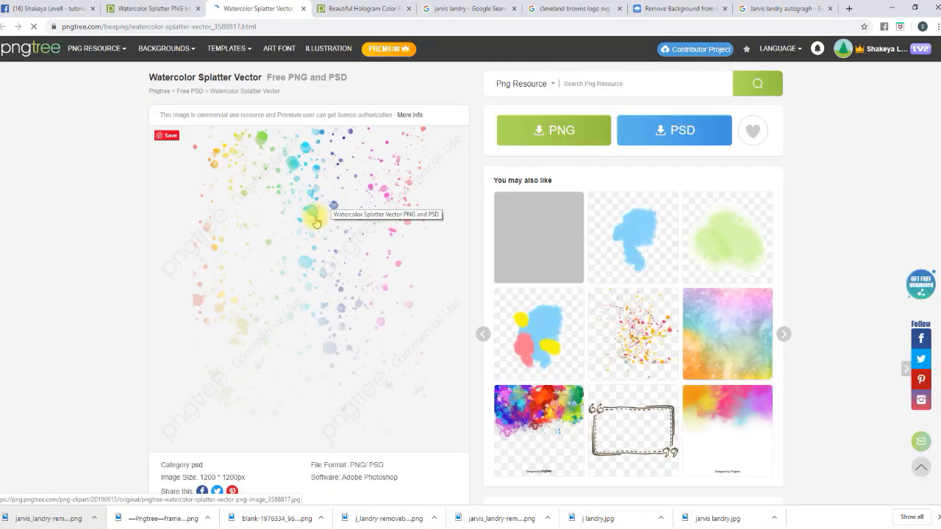
left_click(553, 132)
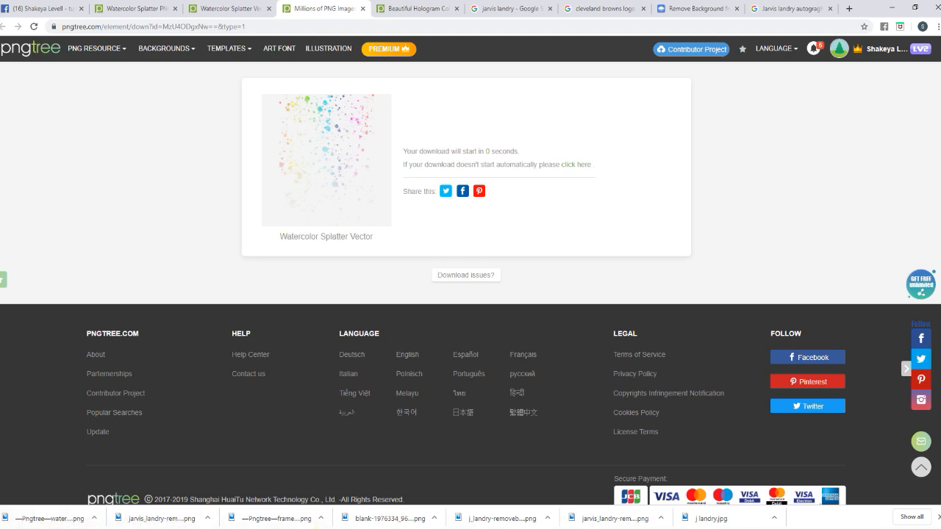
- Switch to Silhouette Studio, remove the purple smoke image's outline colour and move the white smoke level beside it
left_click(422, 528)
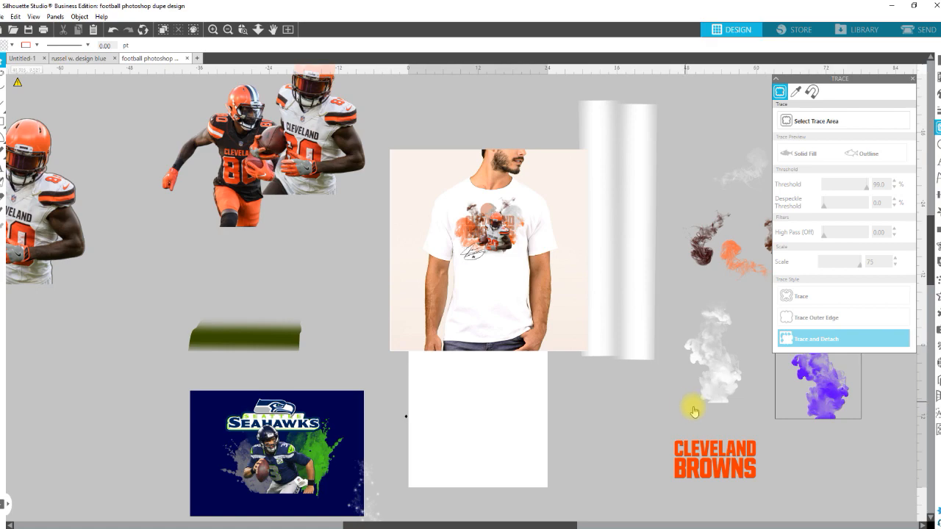
key("space")
left_click_drag(715, 413, 500, 393)
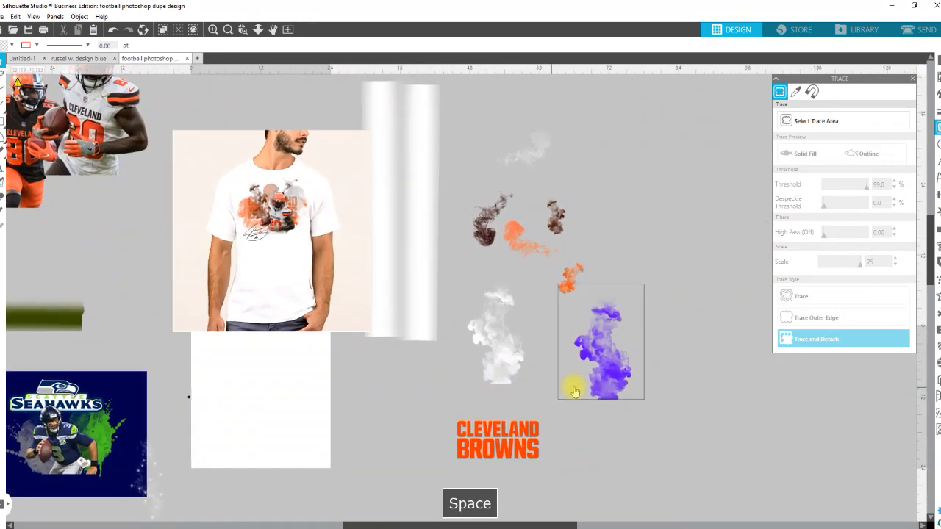
left_click(594, 384)
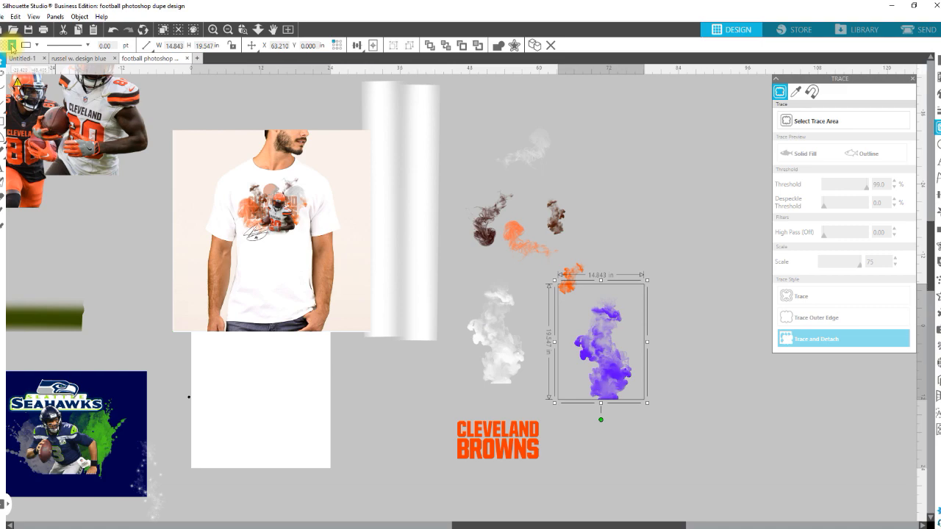
left_click(36, 45)
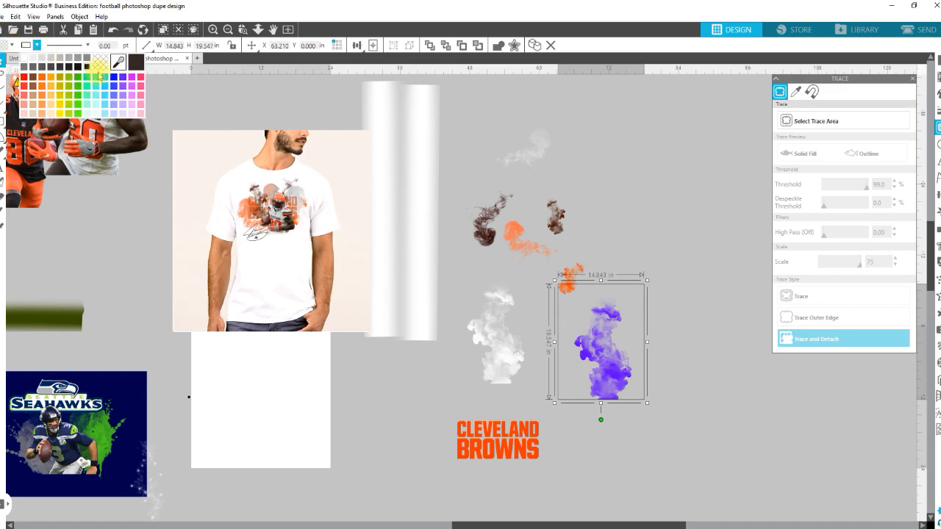
left_click(107, 64)
left_click_drag(505, 350, 516, 375)
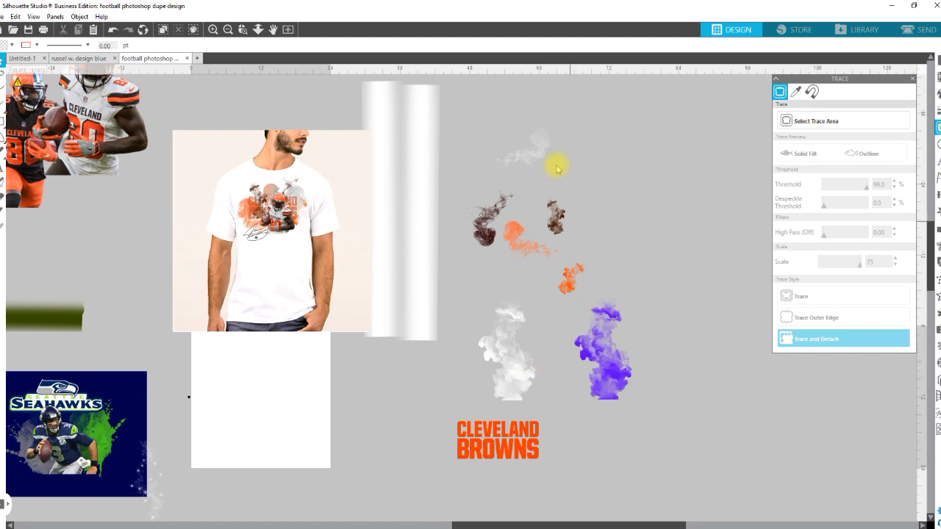
- Select the purple smoke image and open the Colorize image effect for it
left_click(612, 375)
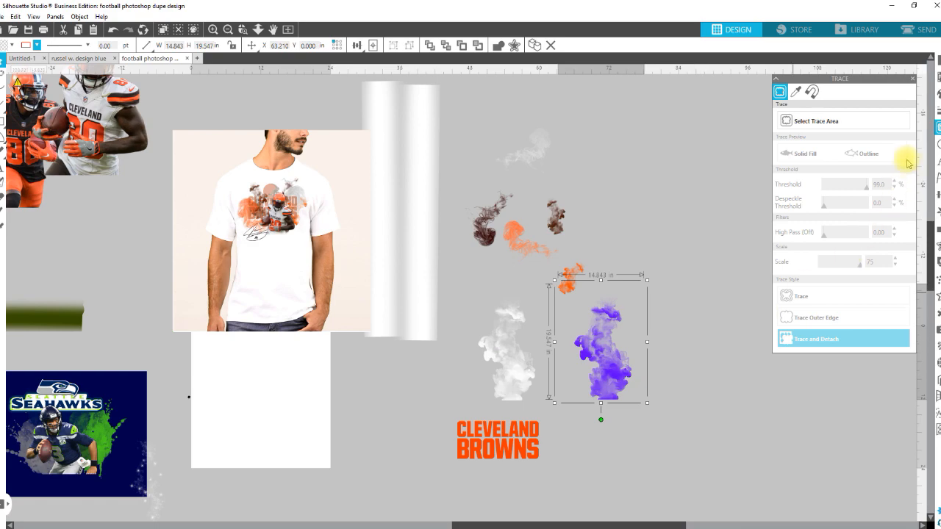
left_click(938, 144)
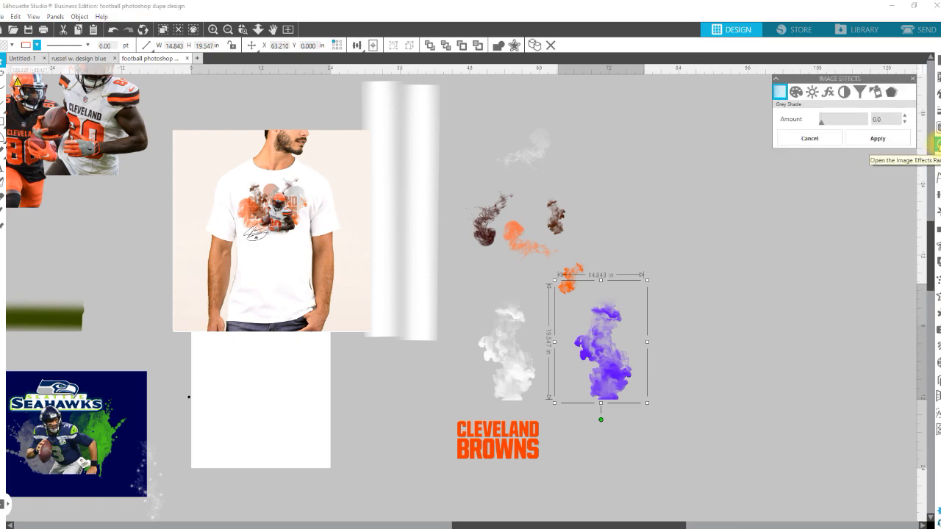
left_click(796, 92)
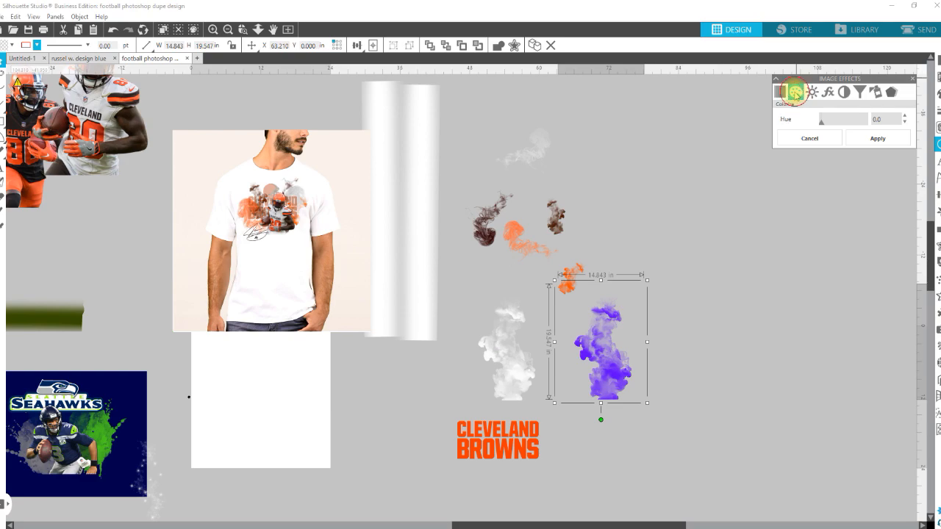
mouse_move(821, 122)
left_mouse_down()
mouse_move(844, 129)
mouse_move(835, 130)
left_mouse_up()
left_click(811, 139)
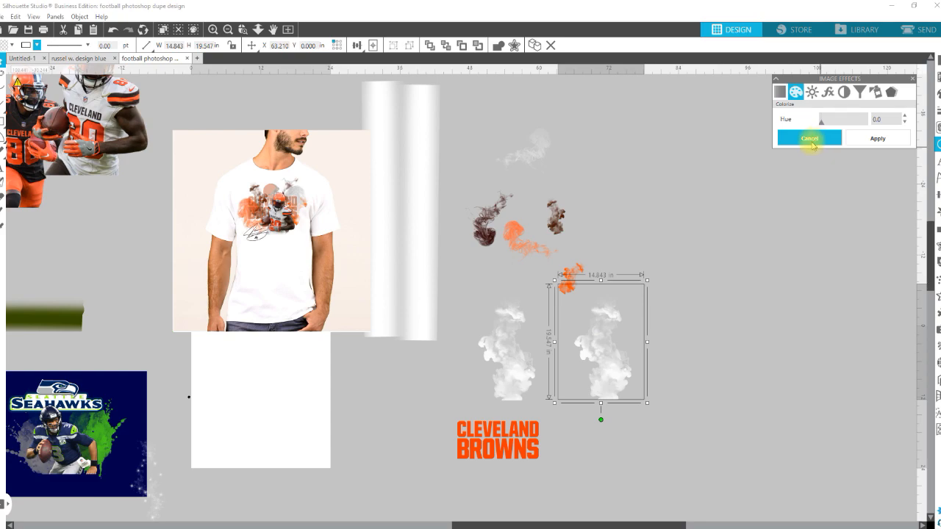
left_click(805, 183)
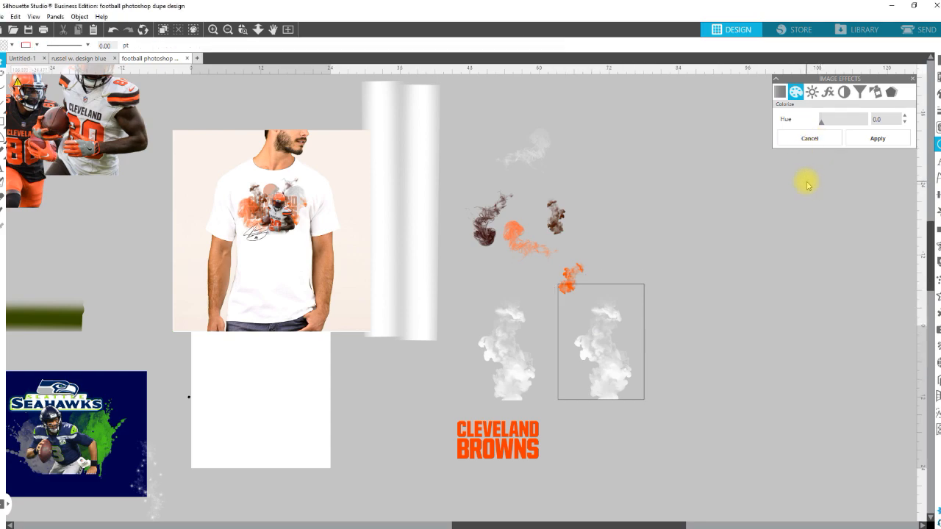
key("ctrl+z")
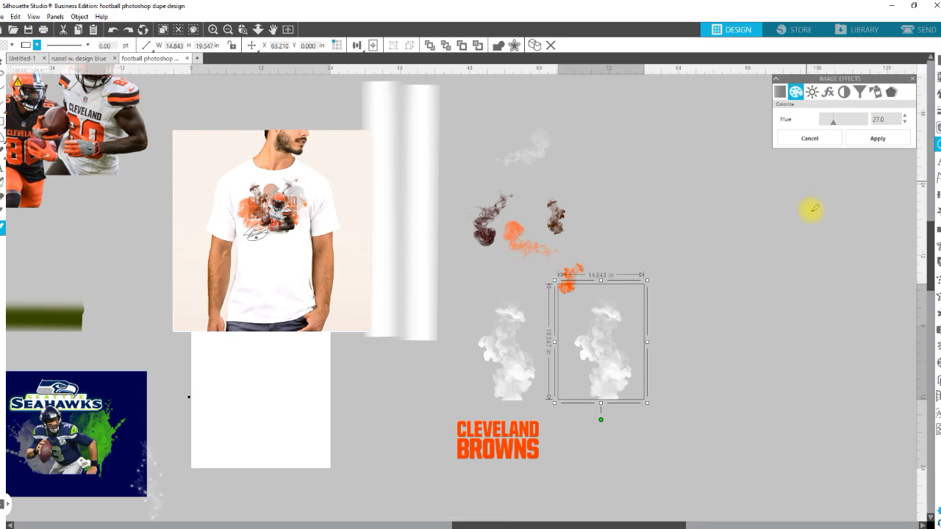
key("ctrl+z")
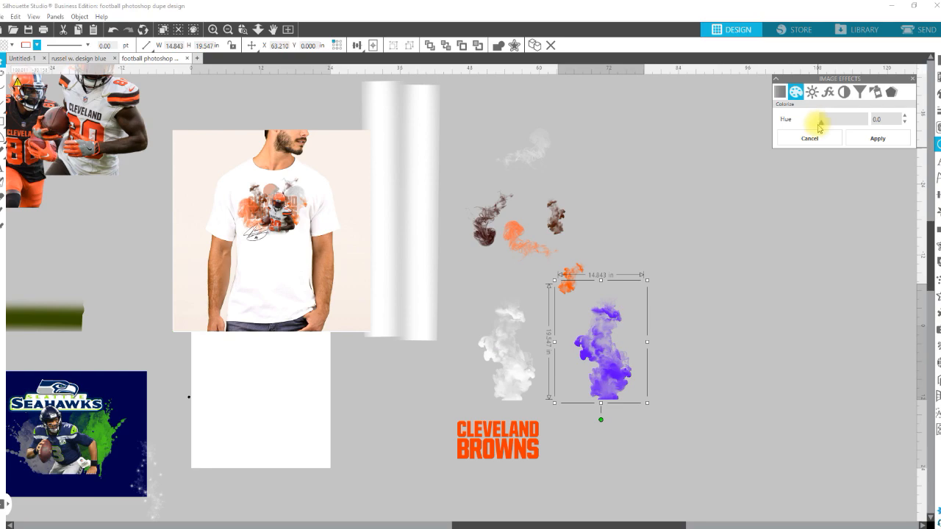
- Colorize the purple smoke orange with a hue of 35 and apply the effect
mouse_move(824, 127)
left_mouse_down()
mouse_move(857, 123)
mouse_move(837, 125)
left_mouse_up()
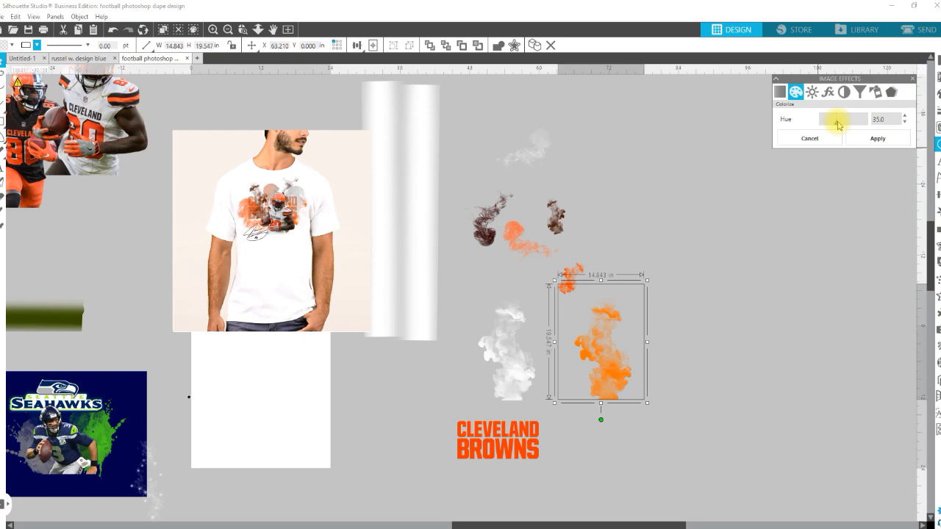
left_click_drag(837, 125, 837, 125)
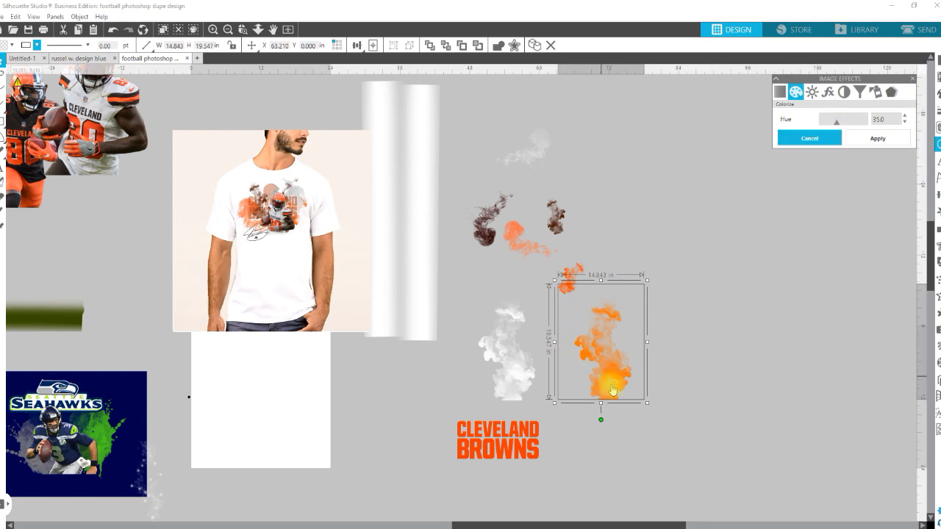
left_click(882, 144)
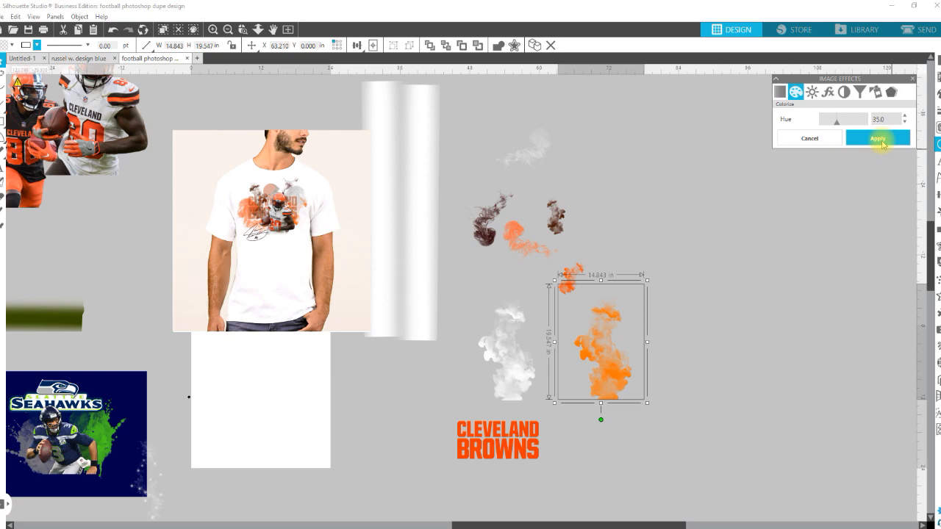
- Set the orange smoke's gamma to 42 and try a small Colorize hue change, returning the hue to 0
left_click(828, 92)
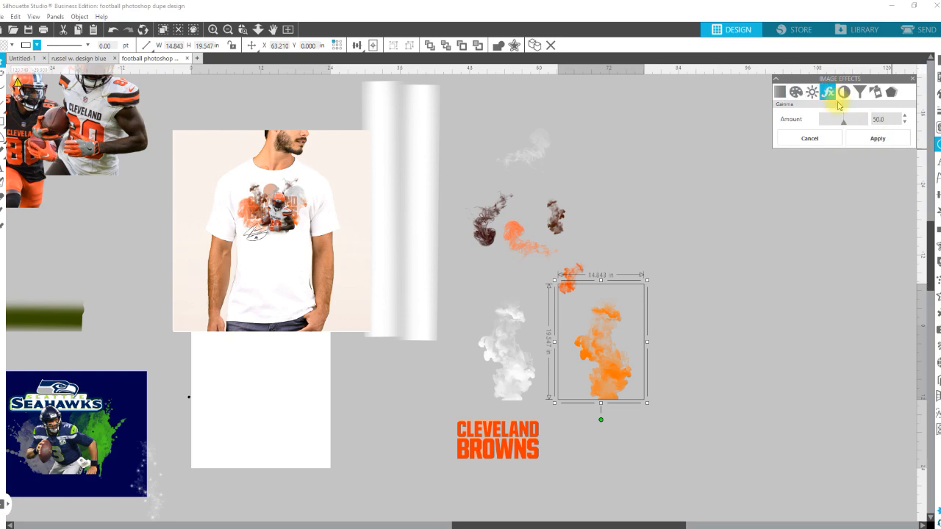
left_click_drag(847, 126, 844, 128)
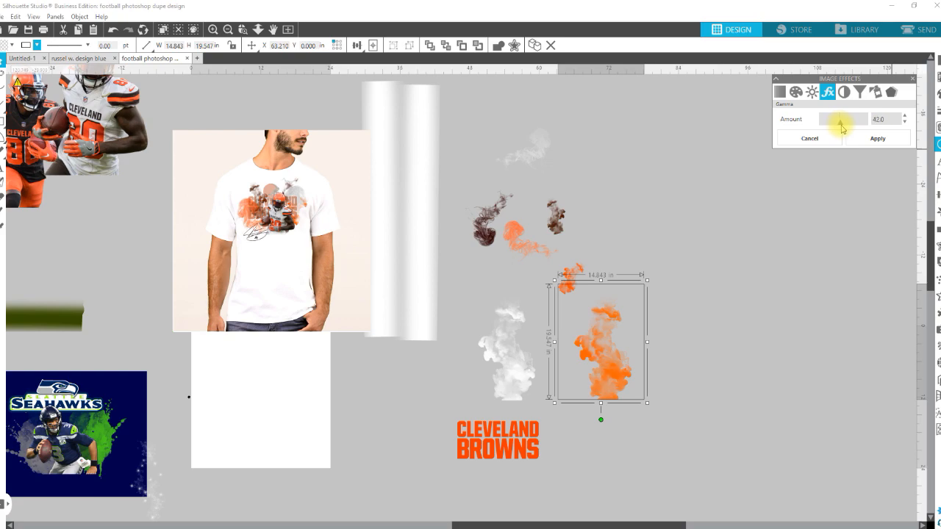
left_click(811, 93)
left_click(796, 92)
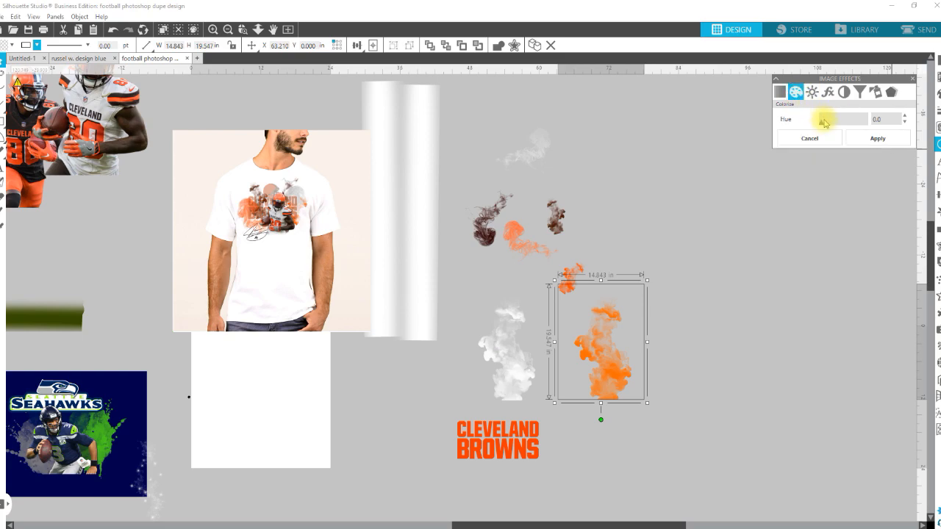
left_click_drag(824, 129, 821, 125)
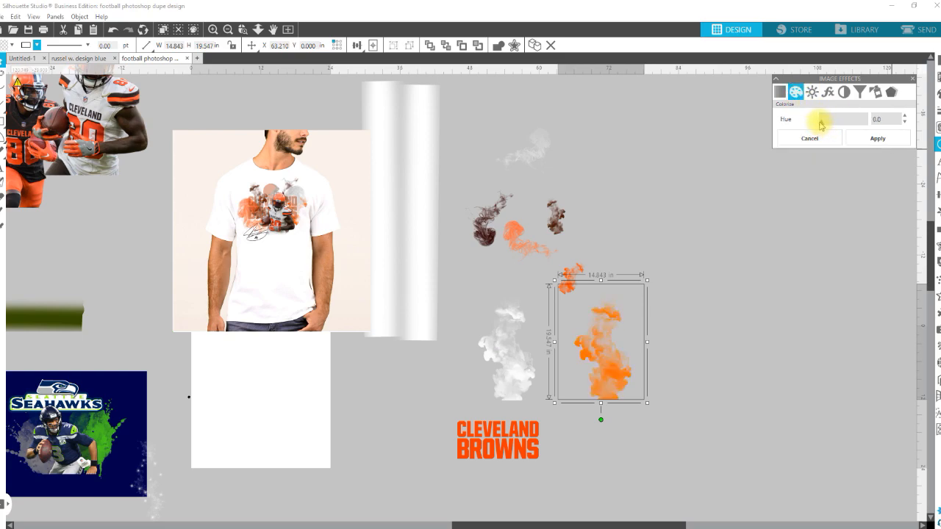
- Set the orange smoke image's brightness to -31, contrast to 9 and saturation to -53 to turn it brown
left_click(812, 92)
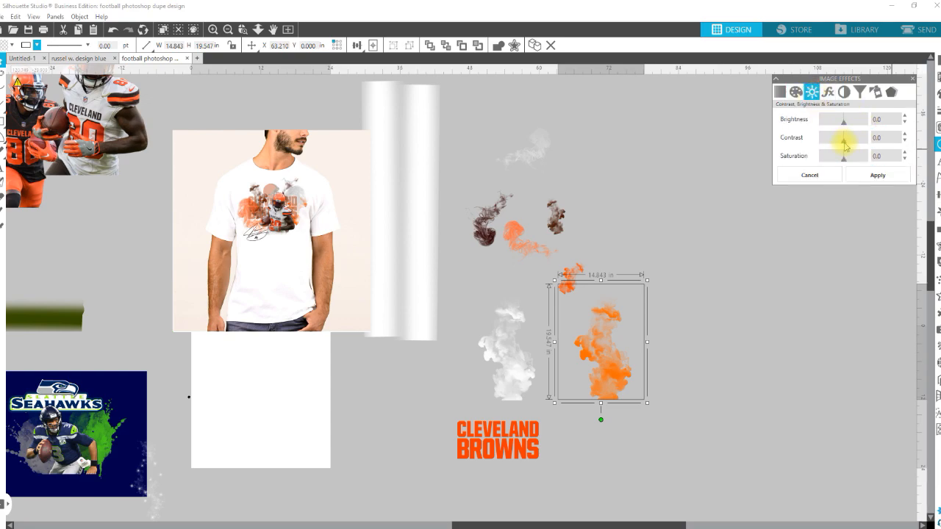
left_click_drag(845, 148, 851, 148)
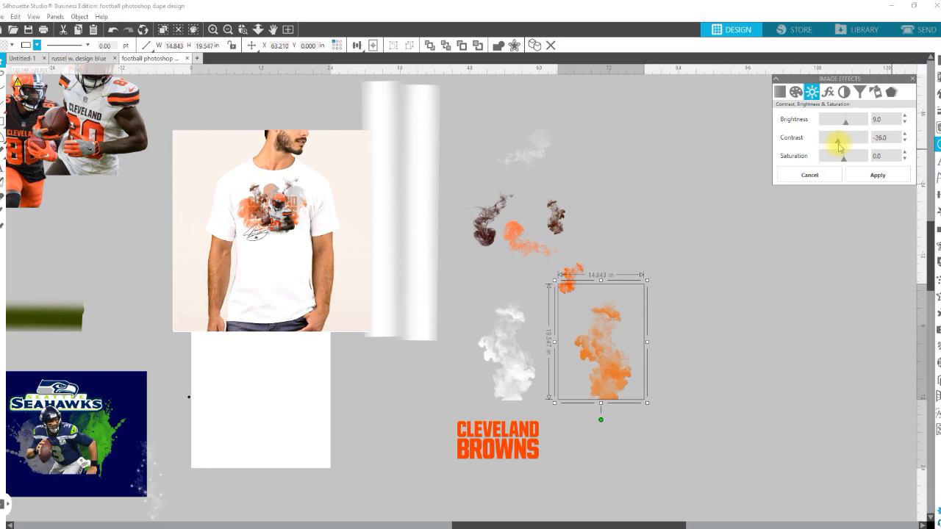
mouse_move(843, 161)
left_mouse_down()
mouse_move(851, 166)
mouse_move(834, 165)
left_mouse_up()
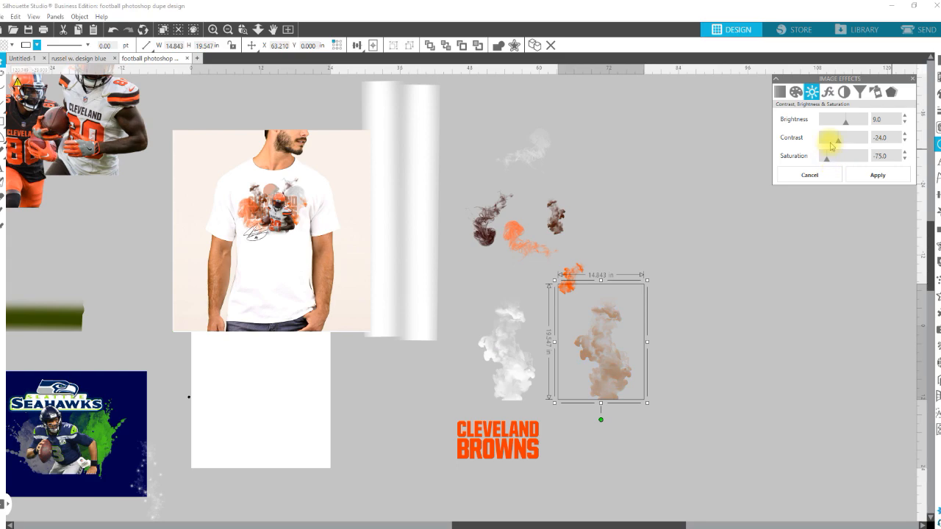
left_click_drag(839, 142, 856, 149)
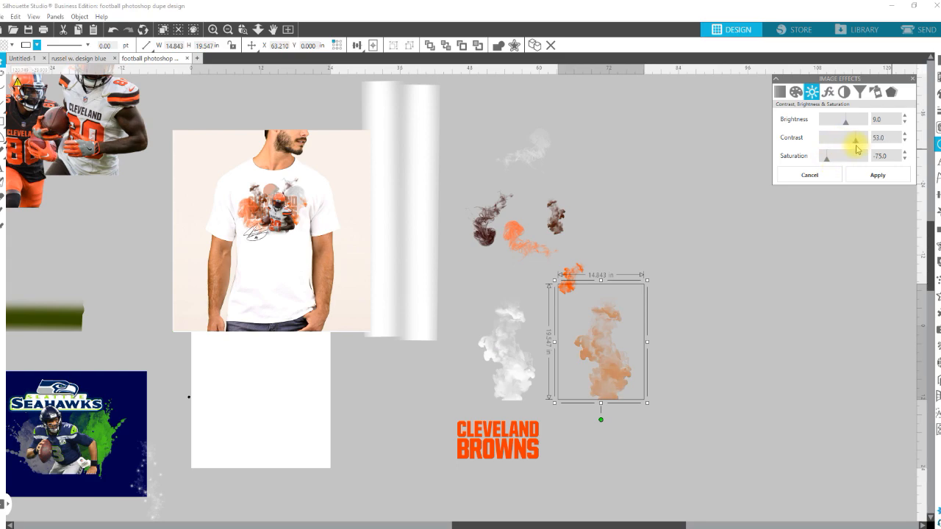
left_click_drag(846, 122, 839, 126)
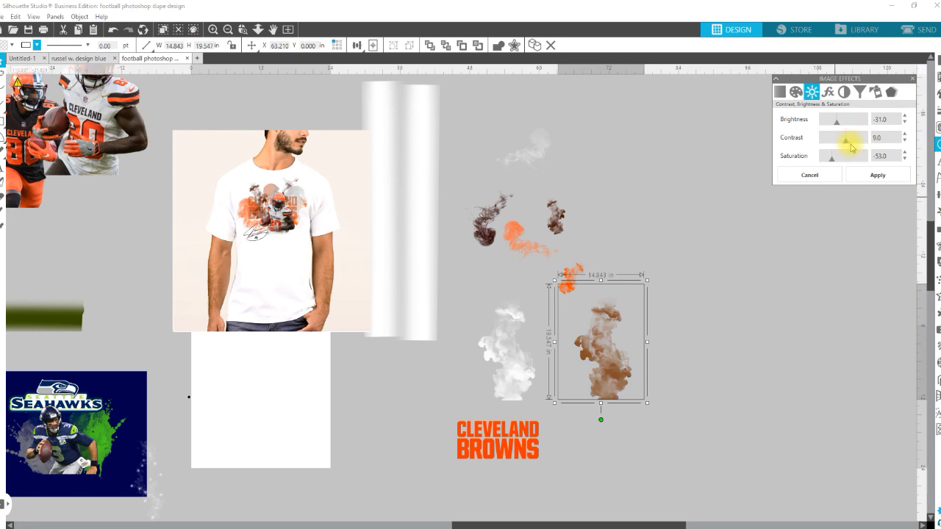
- Lower the gamma of the brown smoke image slightly below 50 and apply the effect
left_click(828, 91)
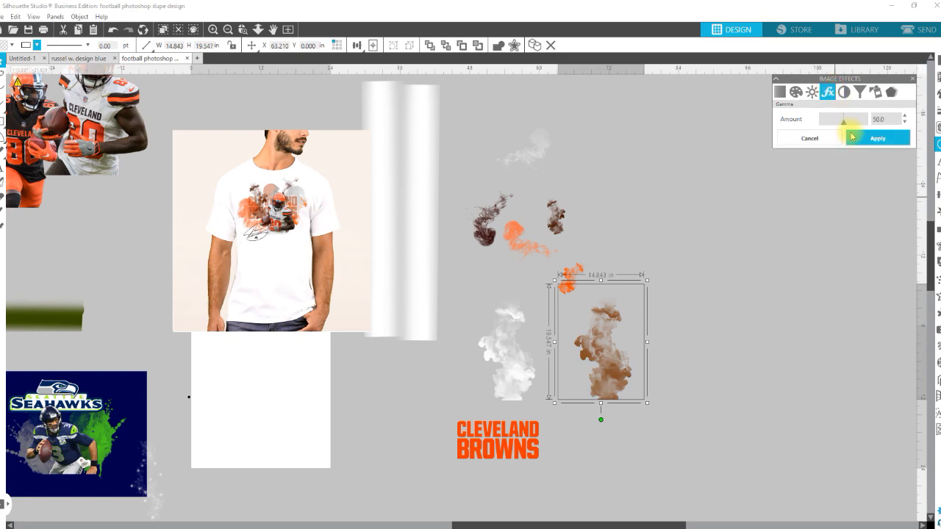
left_click_drag(844, 120, 839, 125)
left_click(875, 138)
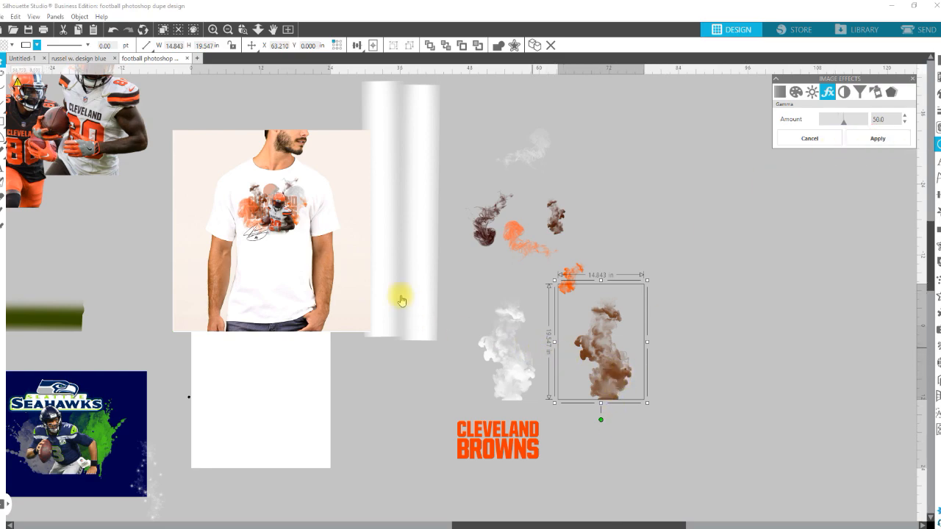
- Move the two white fade bars away from the T-shirt mockup to the empty area beyond the smoke images
left_click_drag(412, 225, 756, 246)
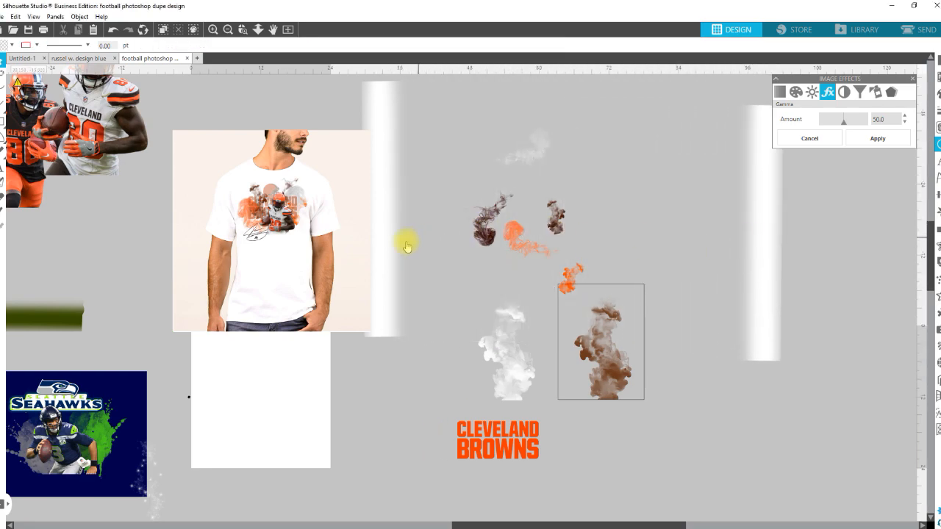
left_click_drag(397, 252, 706, 283)
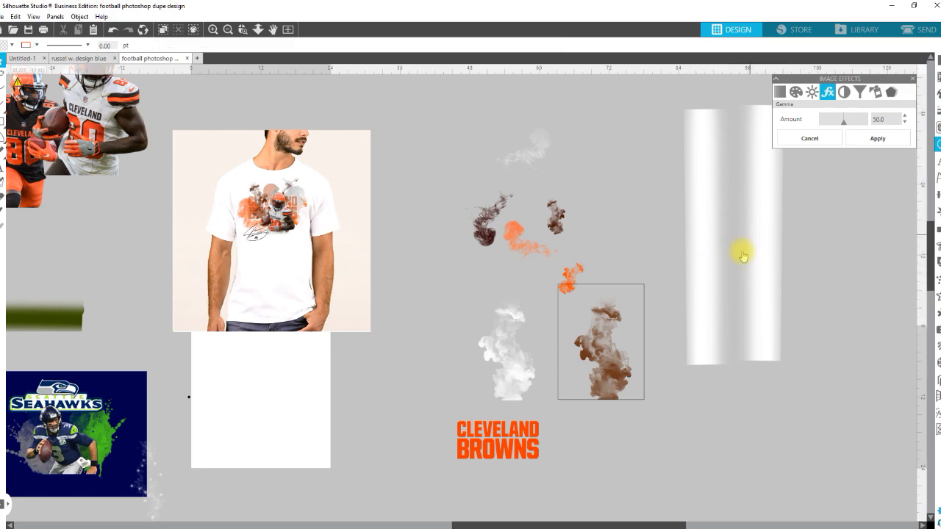
left_click_drag(776, 239, 817, 295)
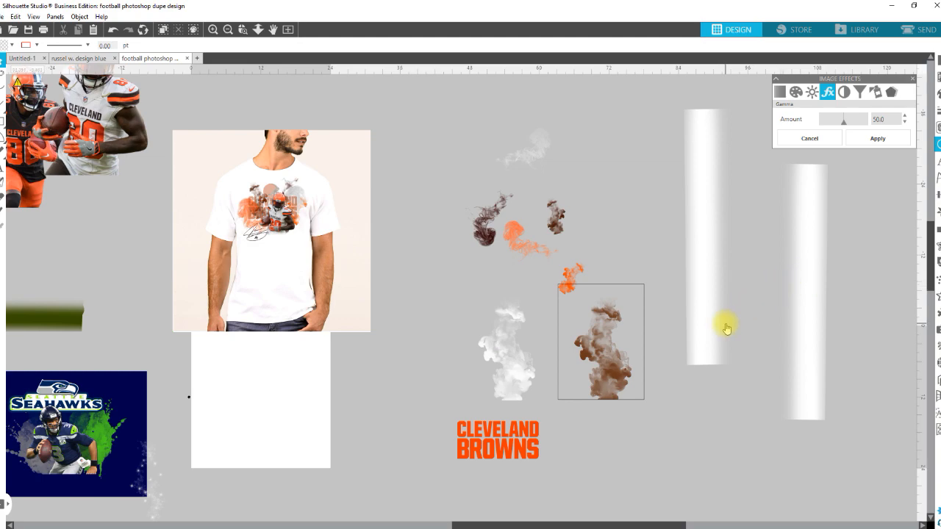
left_click(806, 299)
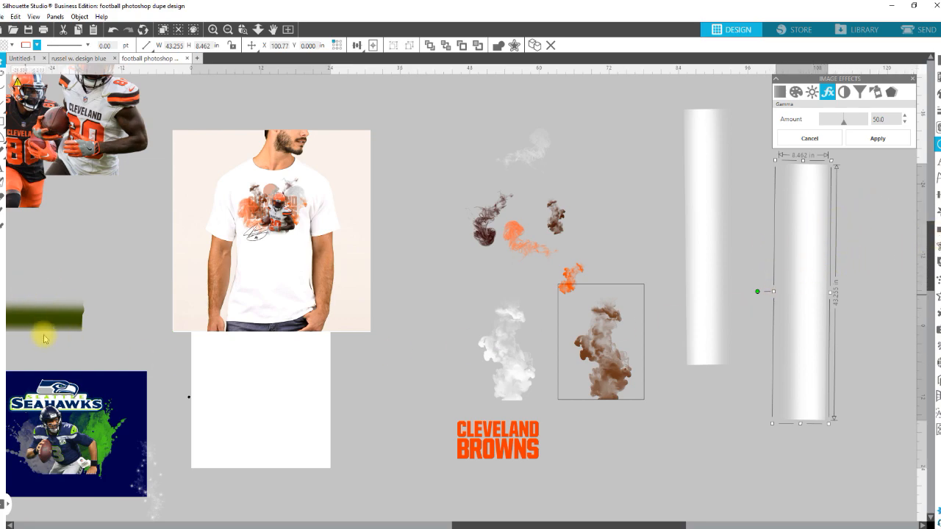
- Try gamma and Colorize changes on the green fade bar beside the blank page, ending at a hue of 53
left_click_drag(42, 317, 402, 365)
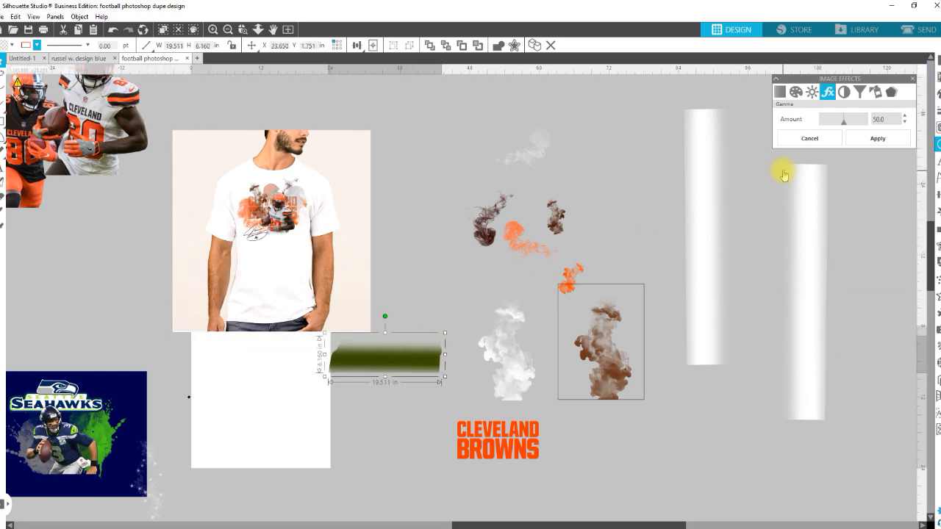
mouse_move(843, 120)
left_mouse_down()
mouse_move(857, 126)
mouse_move(836, 133)
left_mouse_up()
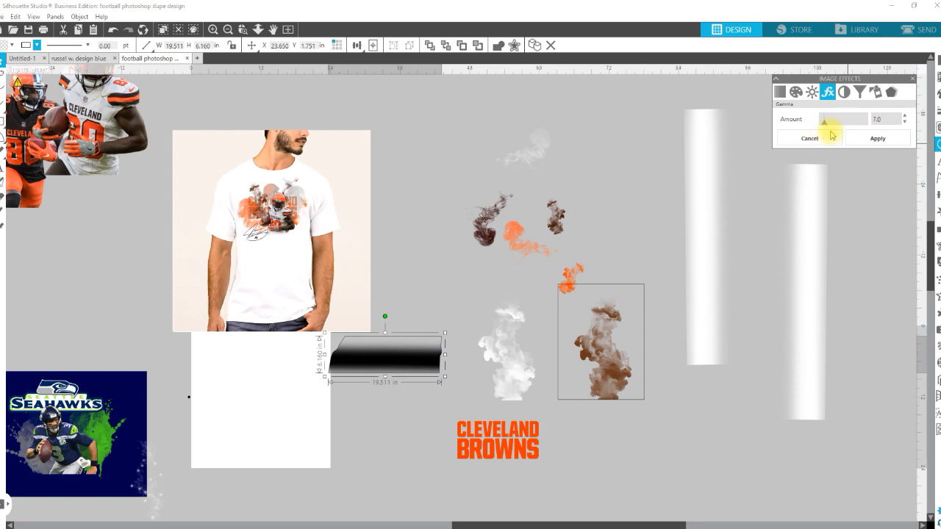
left_click(812, 93)
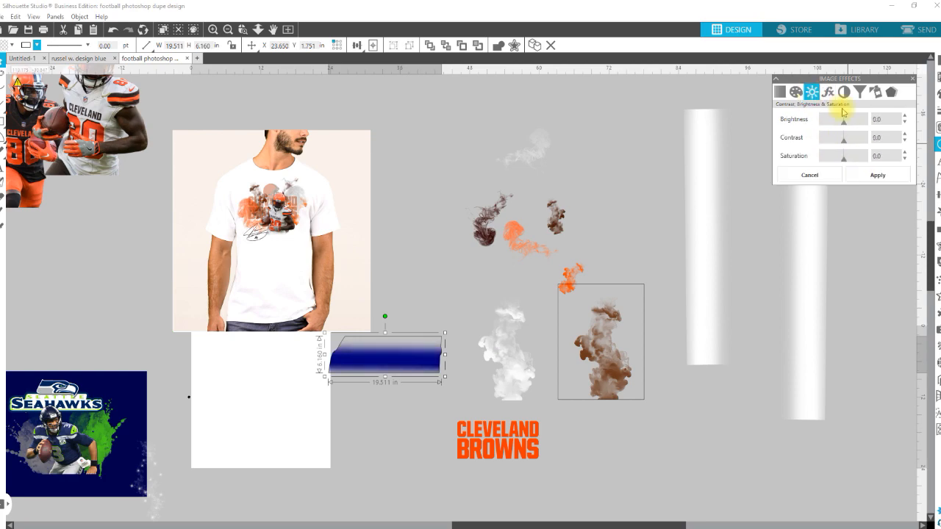
left_click(796, 92)
left_click_drag(822, 125, 842, 128)
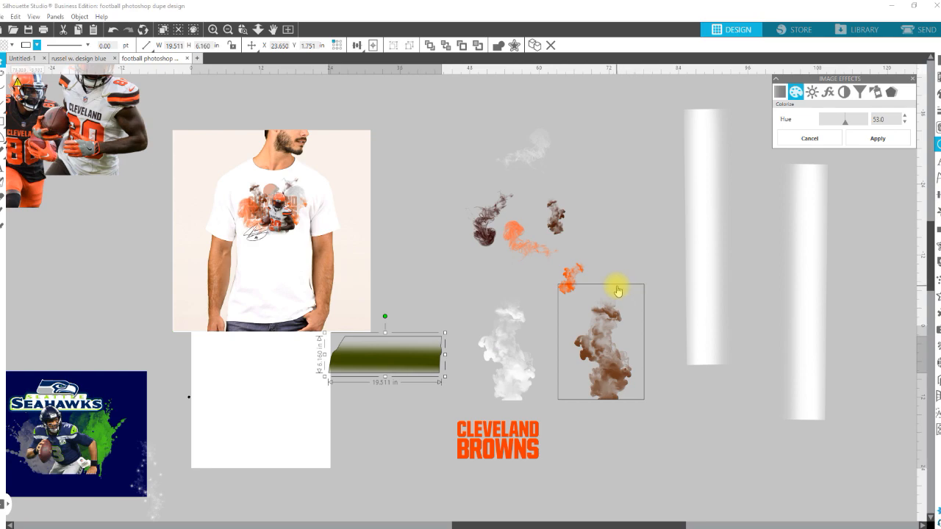
- Rotate the outer white fade bar by 90° with the Transform rotate options
left_click(800, 288)
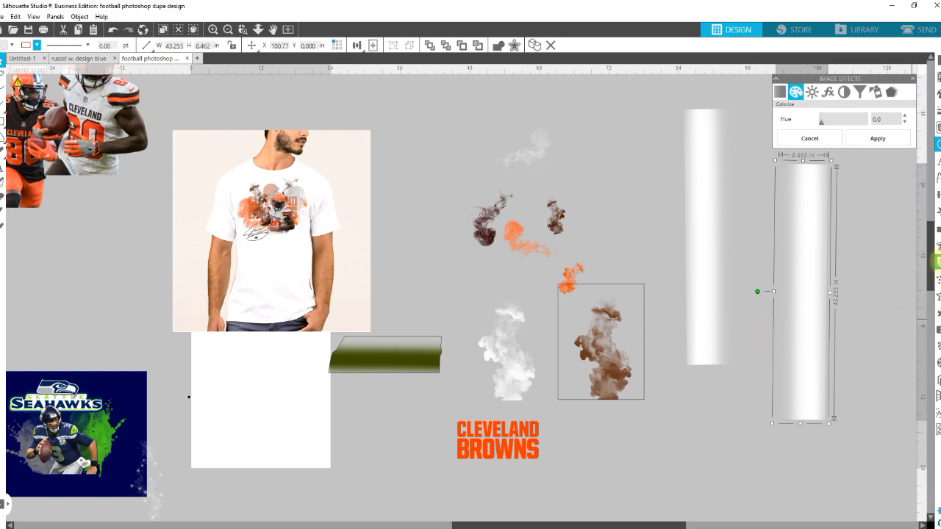
left_click(938, 194)
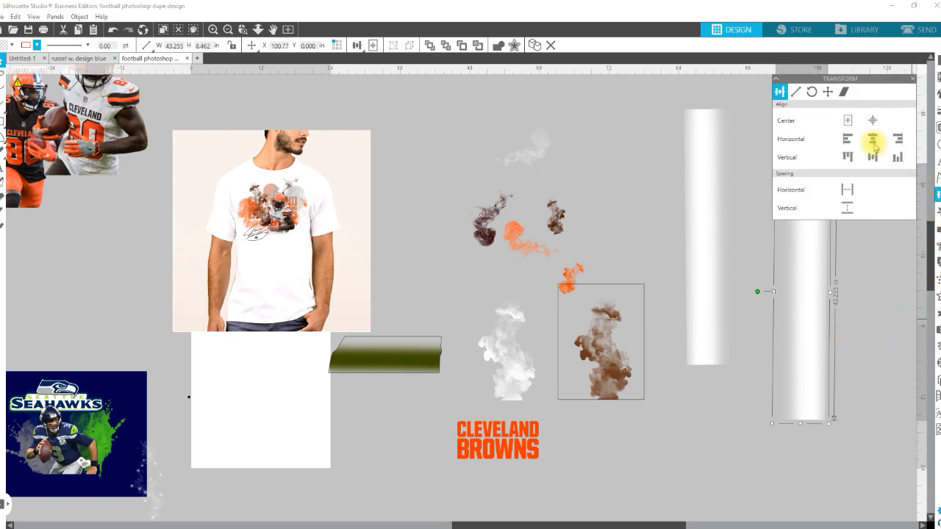
left_click(811, 92)
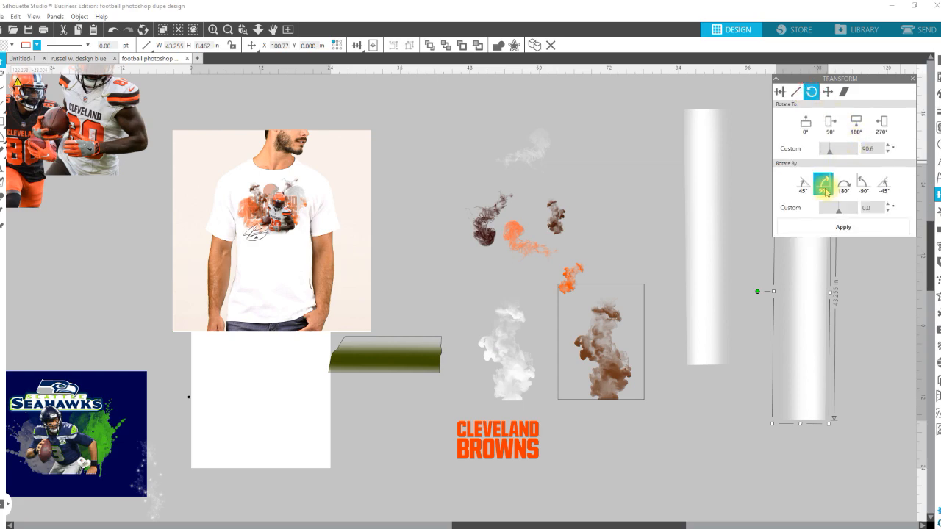
left_click(825, 184)
- Place the rotated white fade bar across the two Browns players' legs and bring it to the front
left_click_drag(830, 273, 243, 179)
right_click(243, 178)
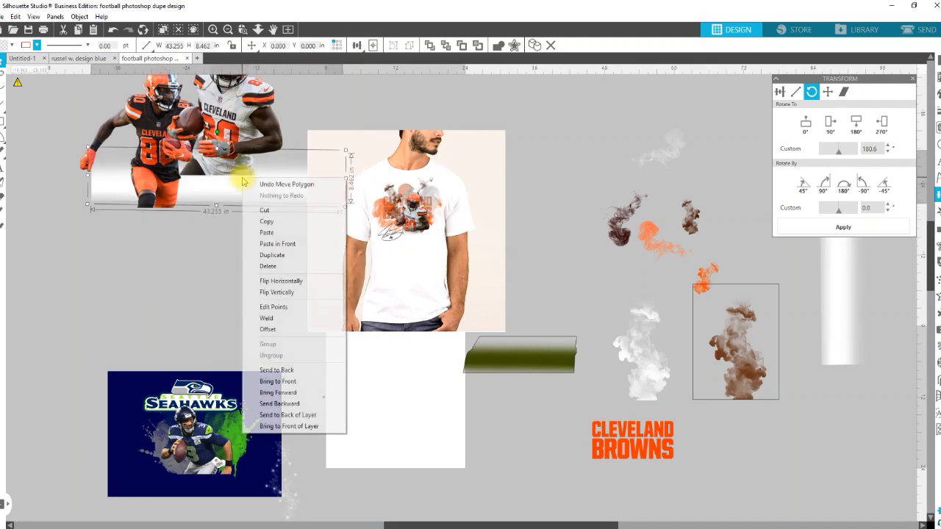
left_click(280, 383)
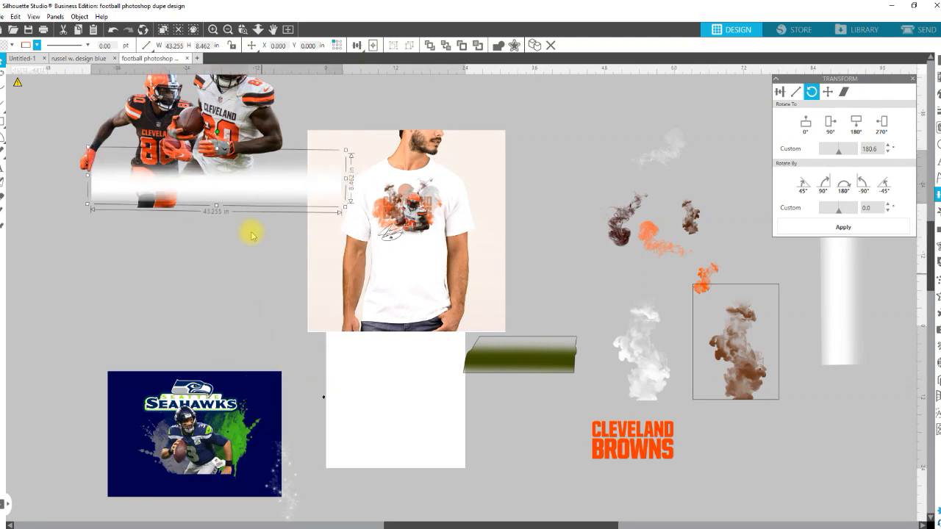
mouse_move(231, 185)
left_mouse_down()
mouse_move(231, 197)
mouse_move(231, 185)
left_mouse_up()
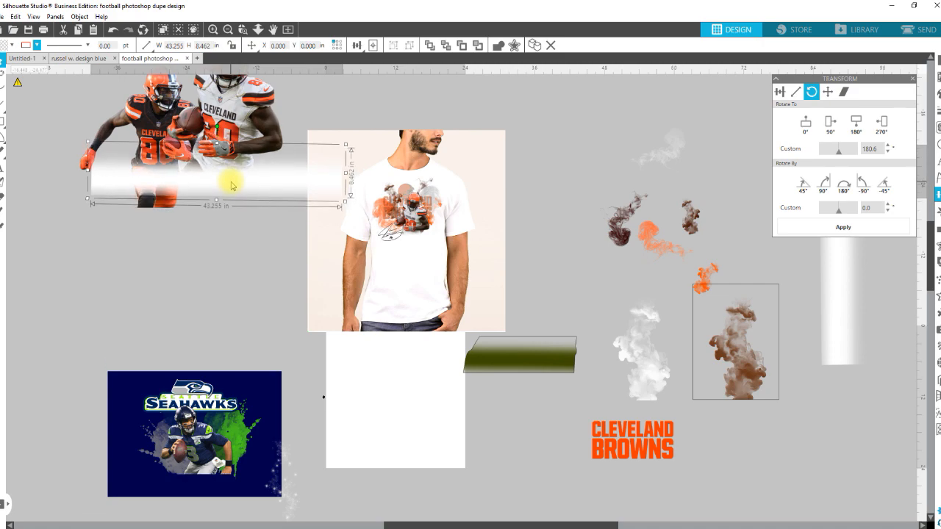
- Move the black-jersey player up so the white fade bar covers the lower legs
left_click_drag(160, 139, 171, 114)
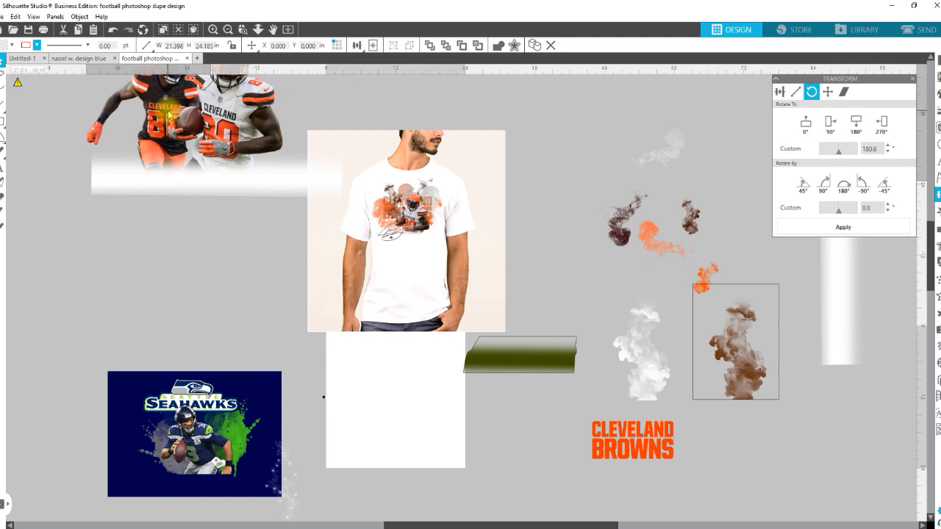
left_click_drag(170, 115, 171, 114)
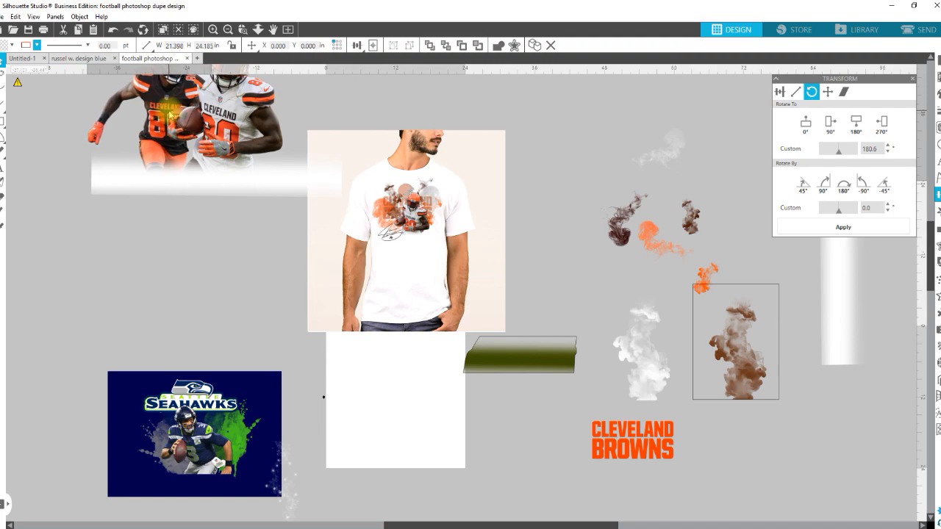
scroll(194, 161, "up", 2)
key("space")
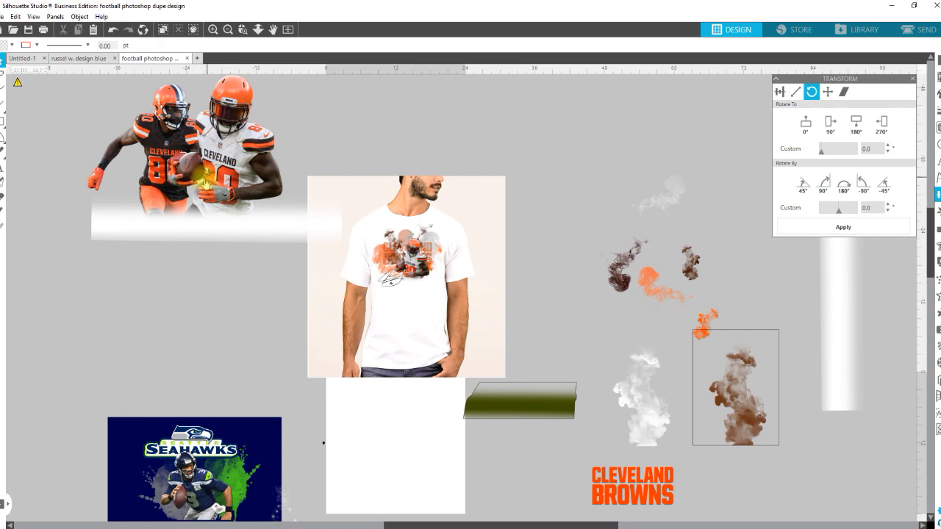
- Send the white-jersey player to the back, behind the black-jersey player
left_click(214, 162)
right_click(223, 153)
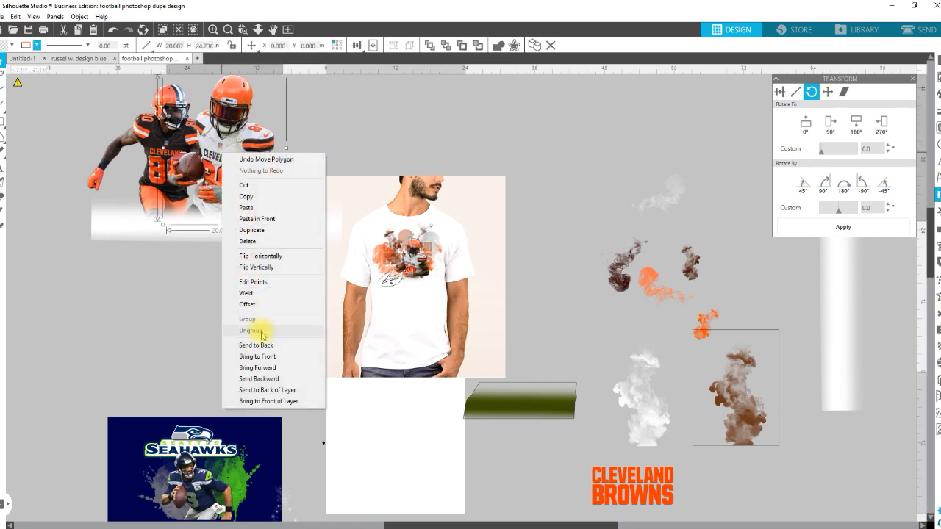
left_click(257, 345)
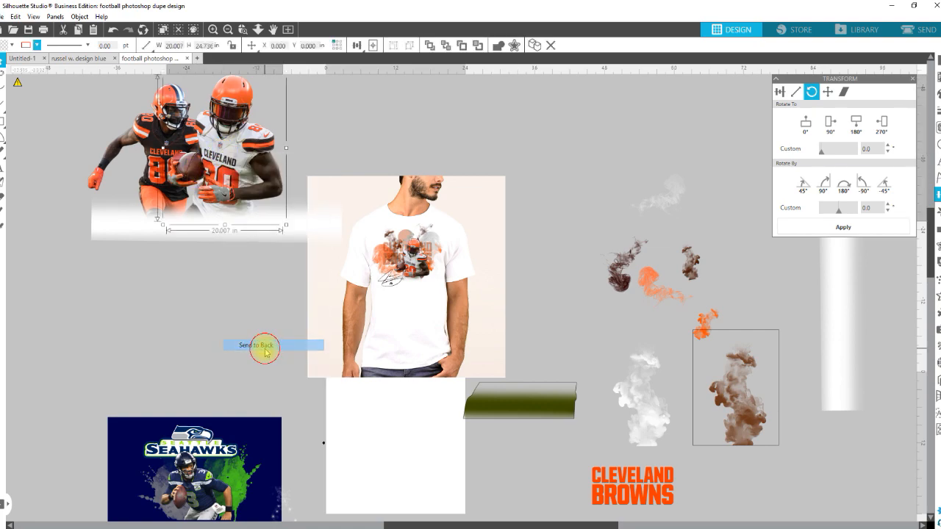
left_click(178, 188)
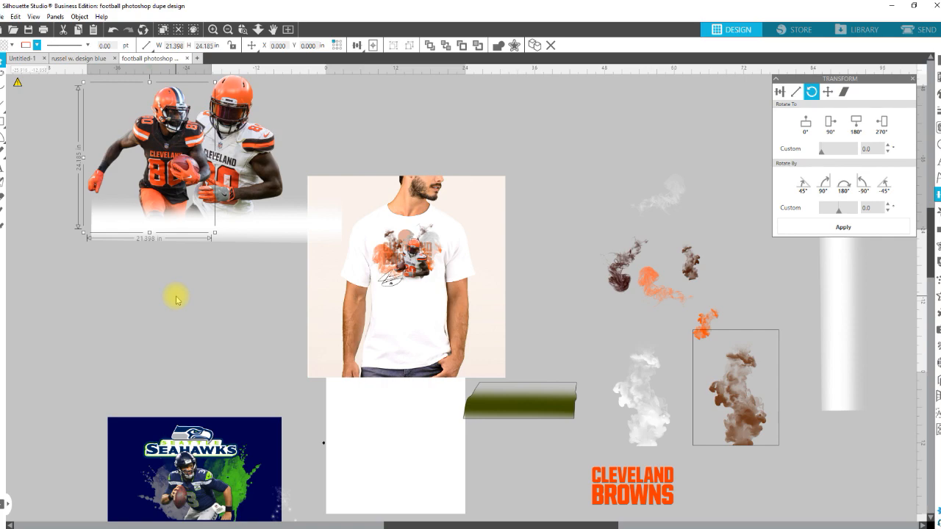
- Move the green fade bar over the Seahawks player's legs and set its Colorize hue to 0
scroll(174, 302, "down", 3)
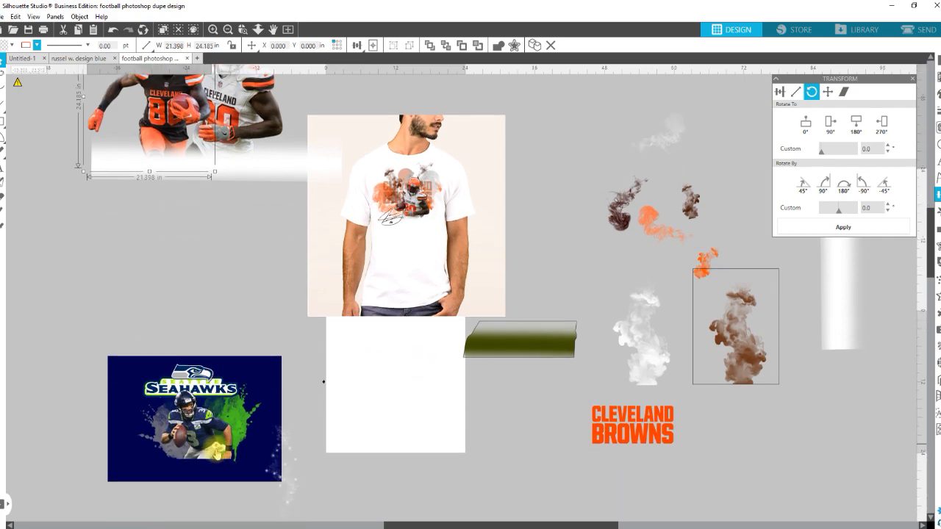
left_click_drag(525, 336, 206, 457)
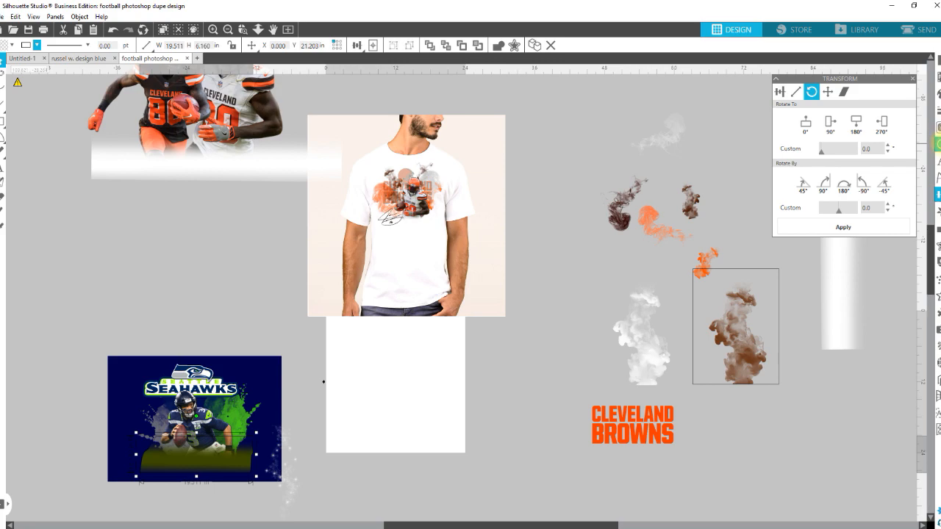
left_click(938, 145)
left_click(796, 92)
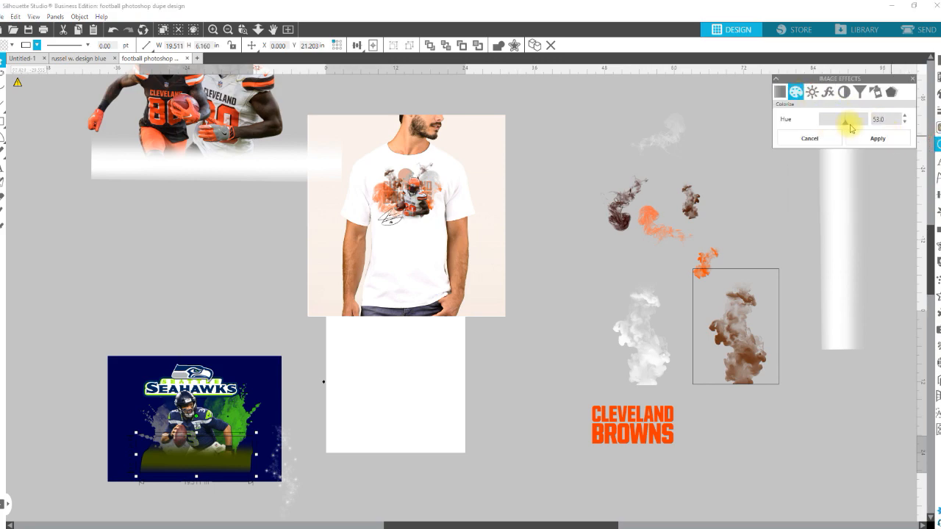
left_click_drag(844, 124, 822, 130)
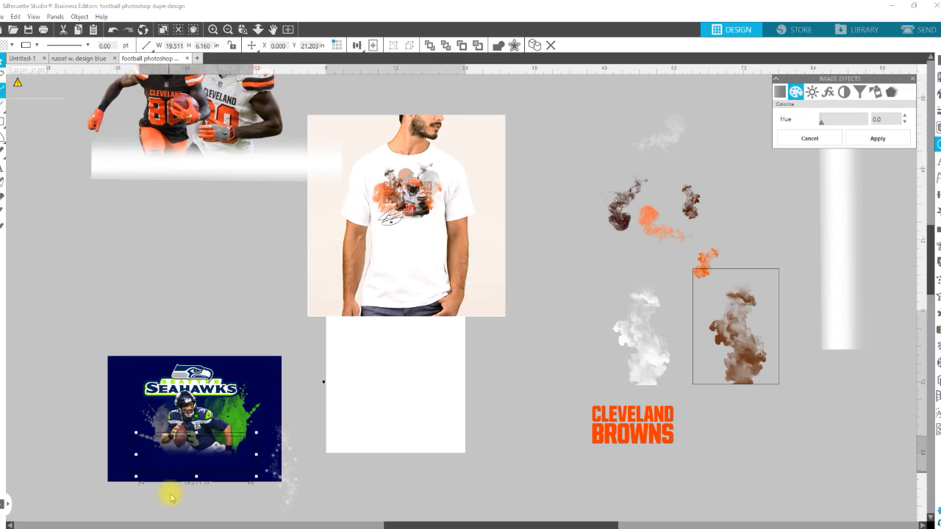
- Remove the outline colour from the fade bar on the Seahawks design and deselect it
left_click(36, 45)
left_click(102, 67)
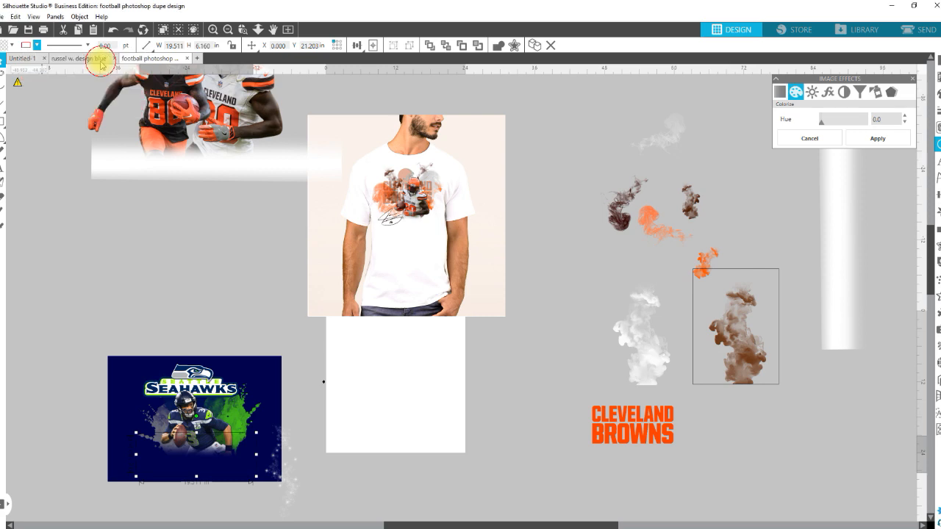
left_click(214, 289)
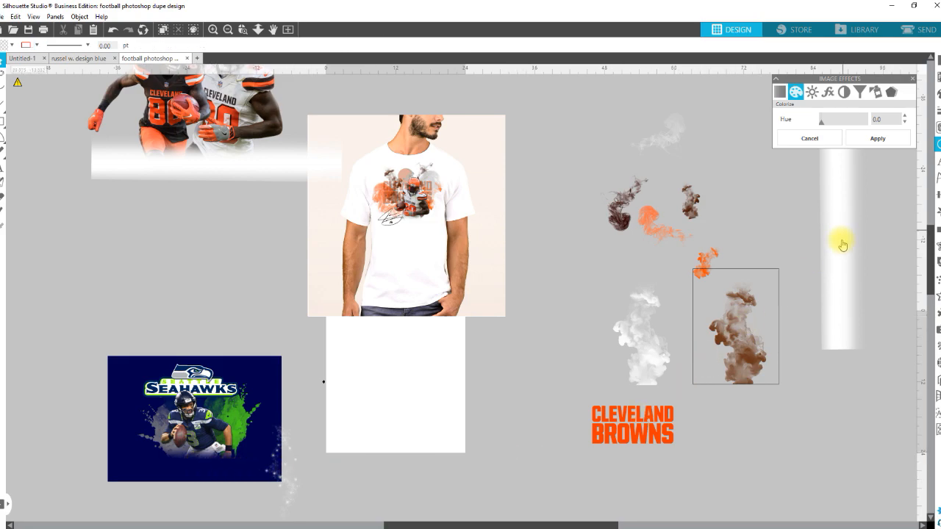
- Nudge the fade bar lower on the Seahawks design and move the brown smoke image clear of the small orange smoke
left_click(209, 469)
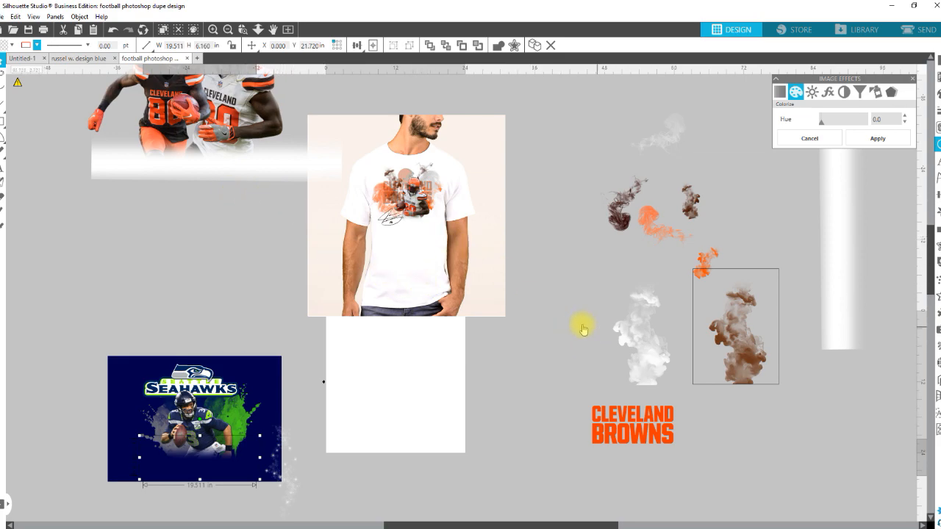
left_click_drag(703, 333, 746, 378)
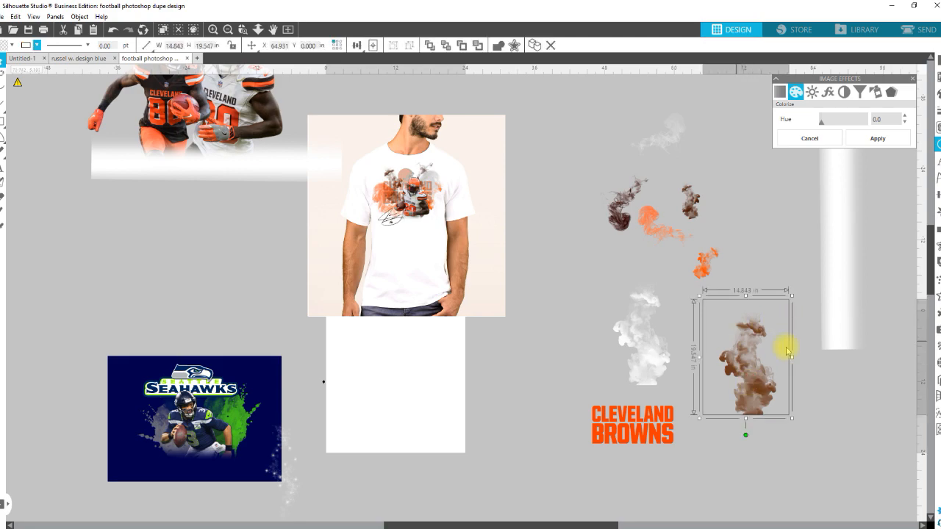
- Tilt the brown smoke image clockwise and place it overlapping the white smoke
left_click(38, 45)
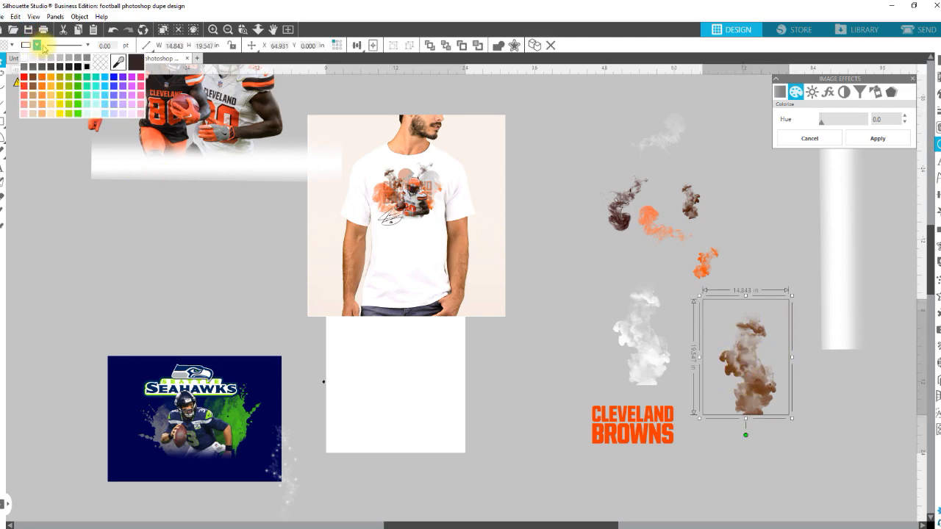
left_click(112, 64)
left_click_drag(723, 394, 637, 410)
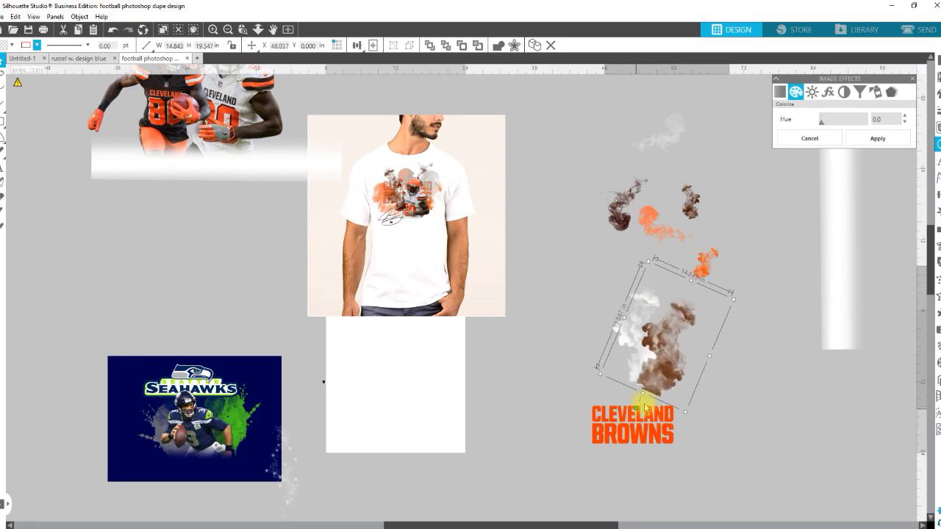
- Try to select the white smoke underneath the overlapping brown smoke image
left_click(632, 343)
double_click(630, 344)
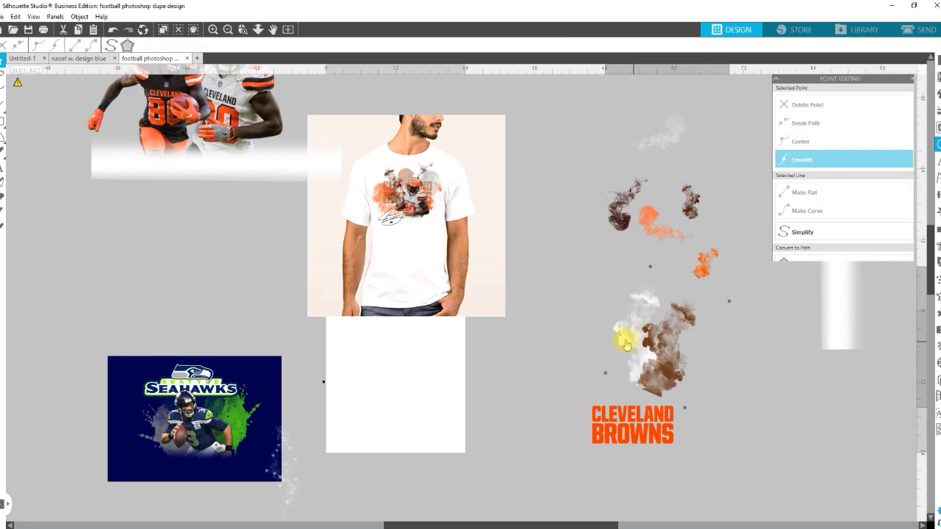
left_click(658, 368)
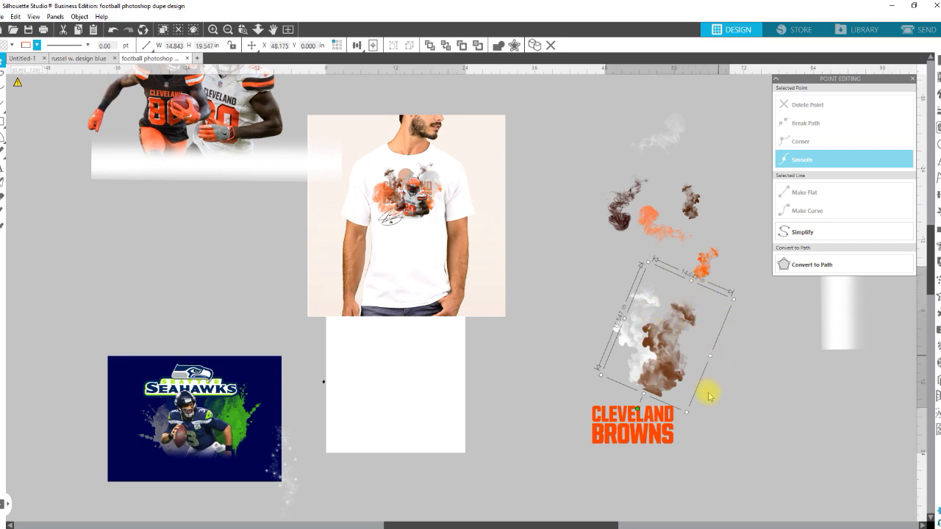
- Move the brown smoke image clear of the white smoke, between the Cleveland Browns text and the fade bar
left_click_drag(639, 356, 735, 384)
left_click(634, 365)
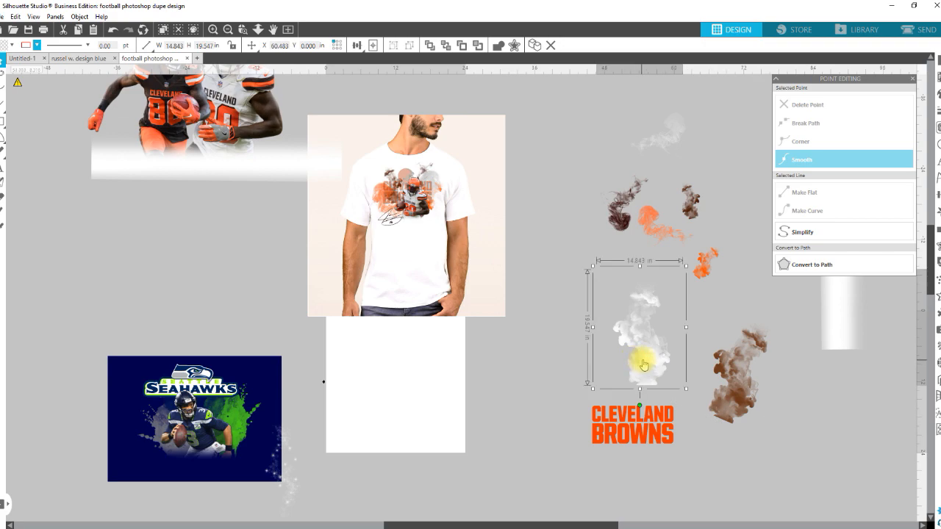
double_click(646, 355)
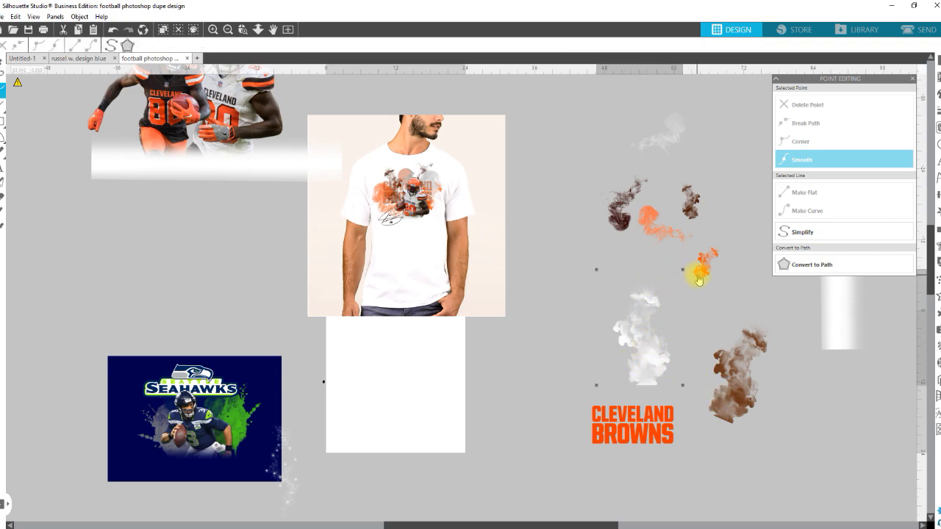
left_click_drag(730, 393, 734, 395)
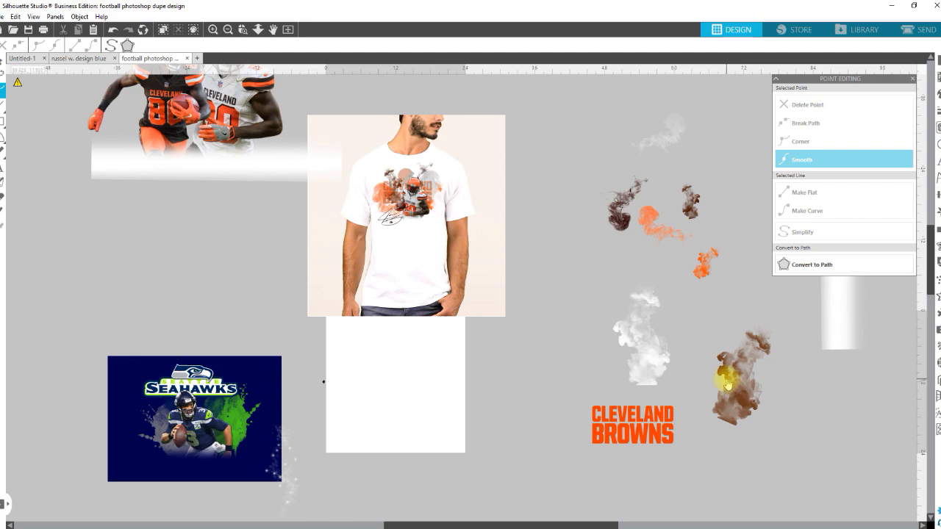
- Mark a trace area that encloses the entire brown smoke image
key("z")
left_click_drag(710, 321, 792, 445)
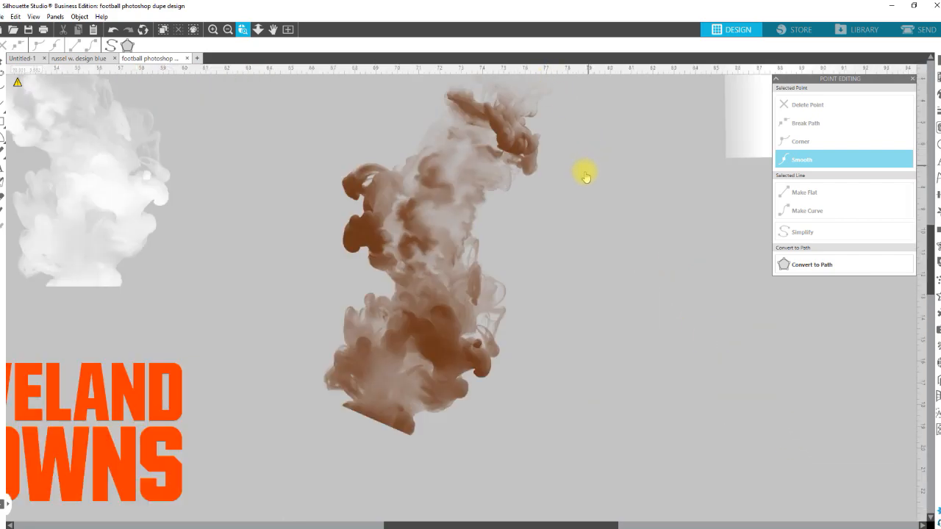
left_click(261, 32)
left_click_drag(262, 141, 263, 189)
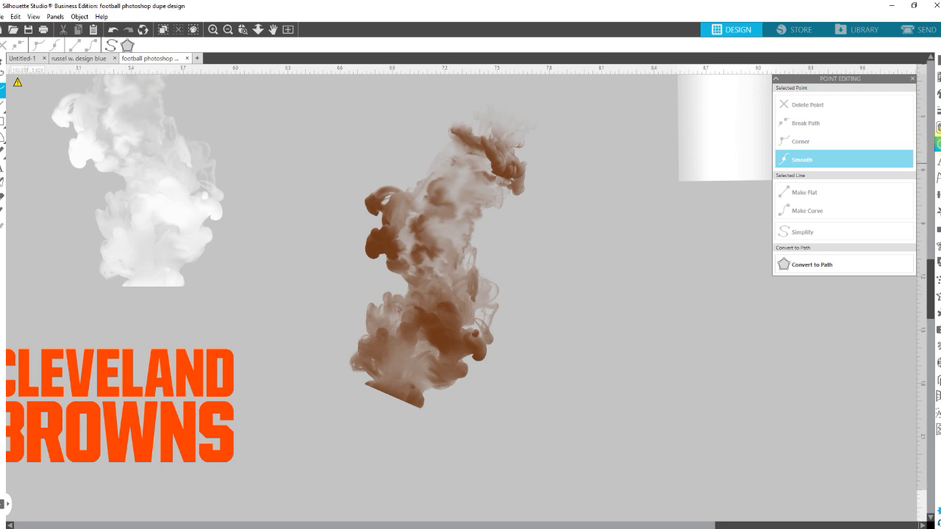
left_click(938, 126)
left_click(817, 122)
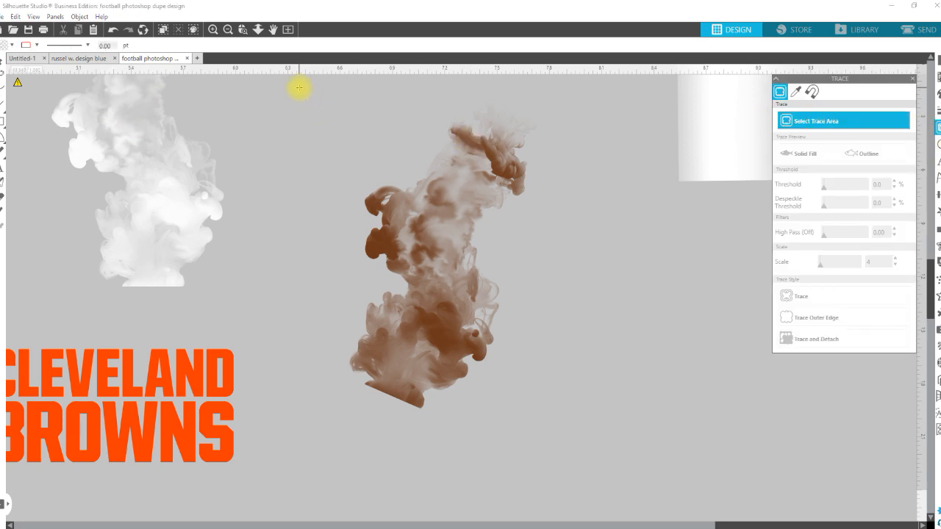
mouse_move(299, 87)
left_mouse_down()
mouse_move(510, 328)
mouse_move(594, 443)
mouse_move(629, 445)
left_mouse_up()
left_click_drag(589, 356, 588, 336)
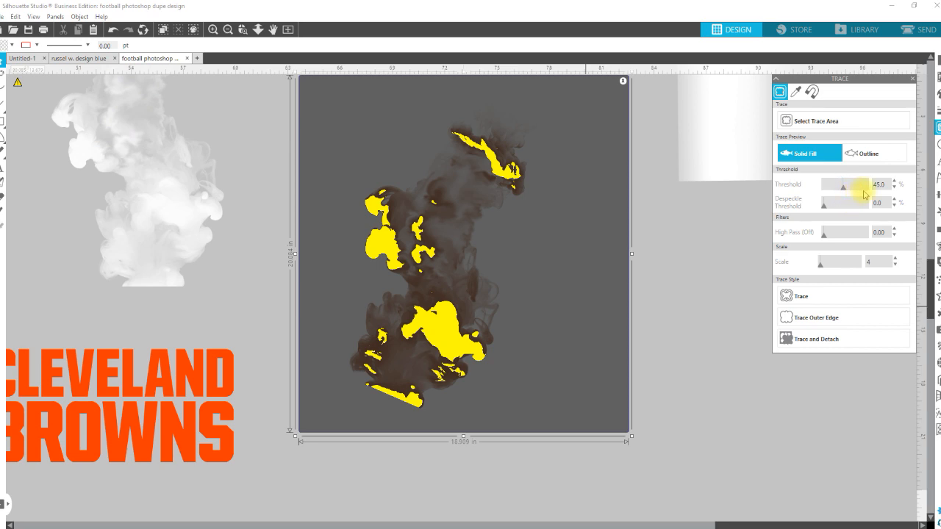
- Trace the brown smoke with the threshold at 100% and the scale at 75
left_click(857, 188)
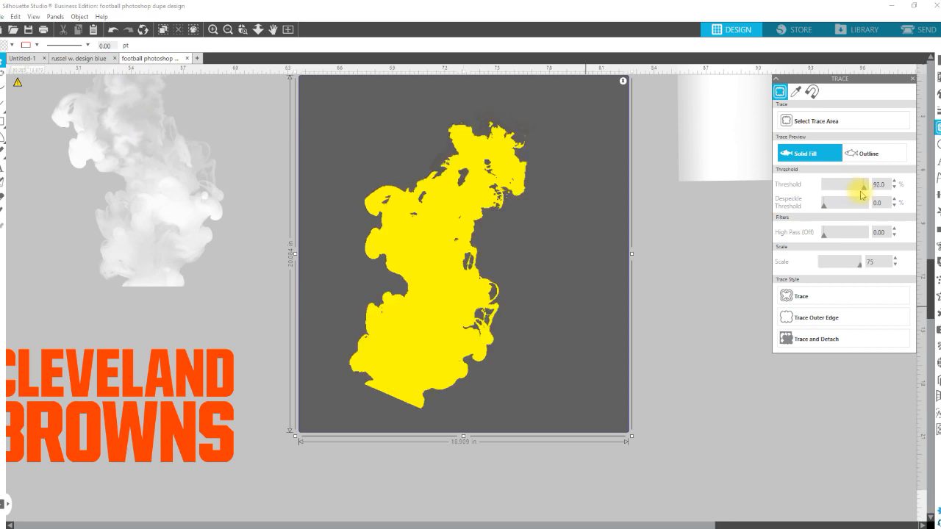
left_click_drag(864, 190, 868, 192)
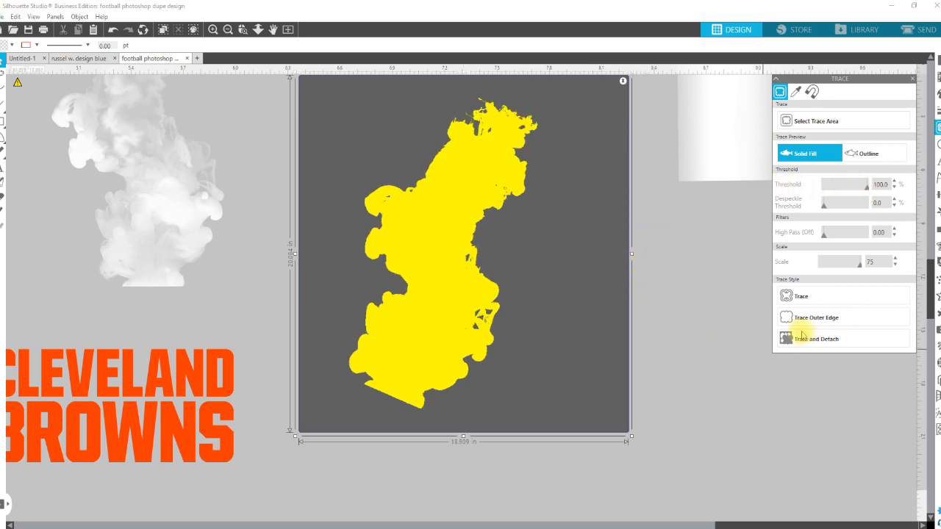
left_click(809, 297)
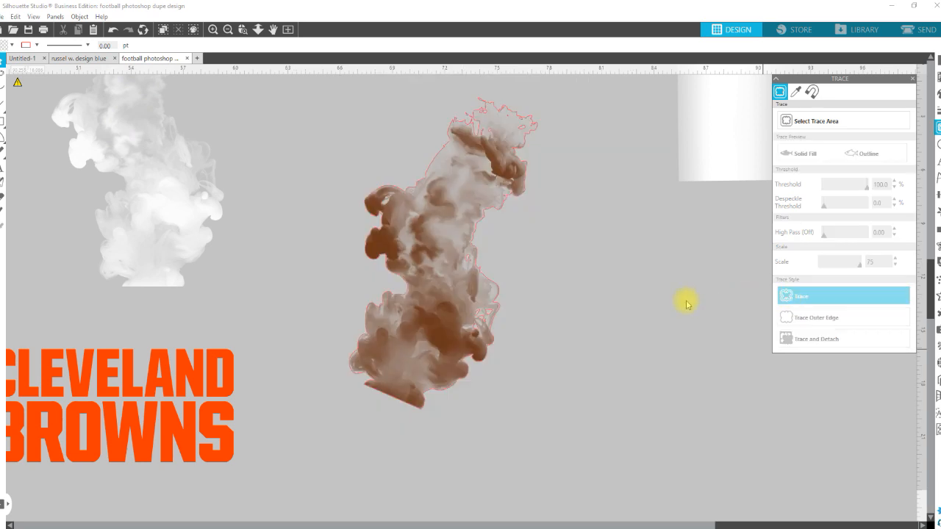
- Select the traced smoke outline and preview an outward offset with a distance of 0.2 in
left_click(500, 311)
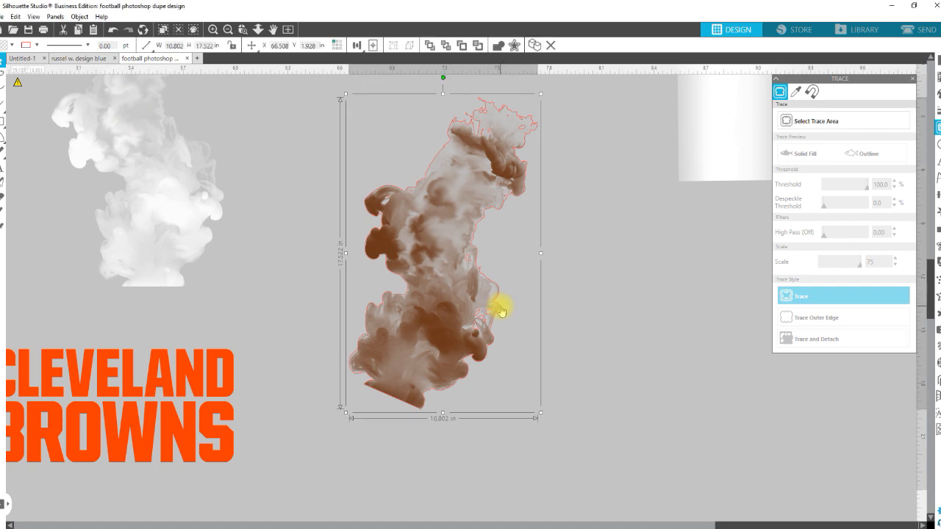
left_click(502, 310)
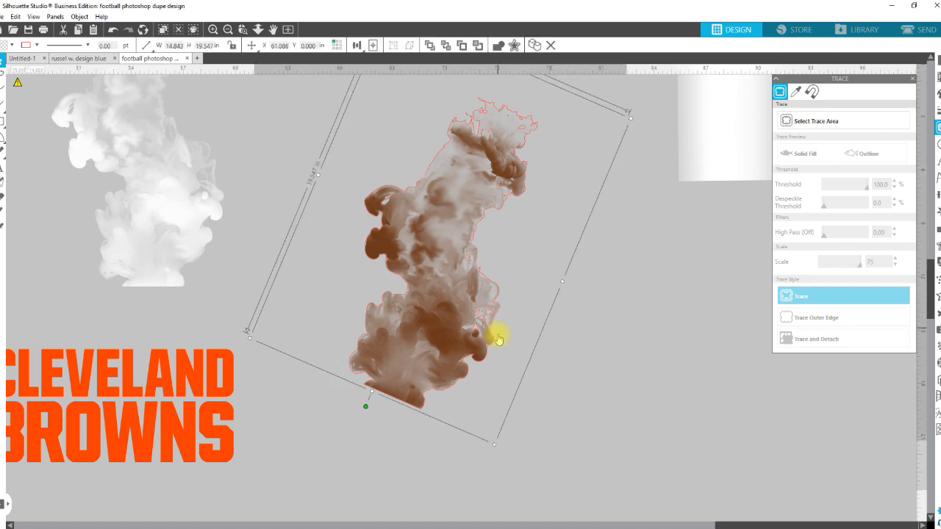
left_click(496, 343)
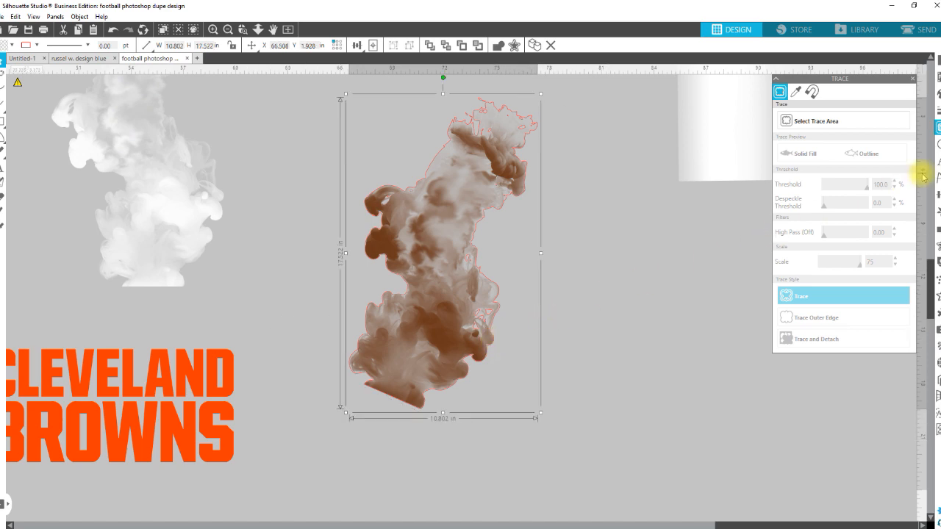
left_click(939, 247)
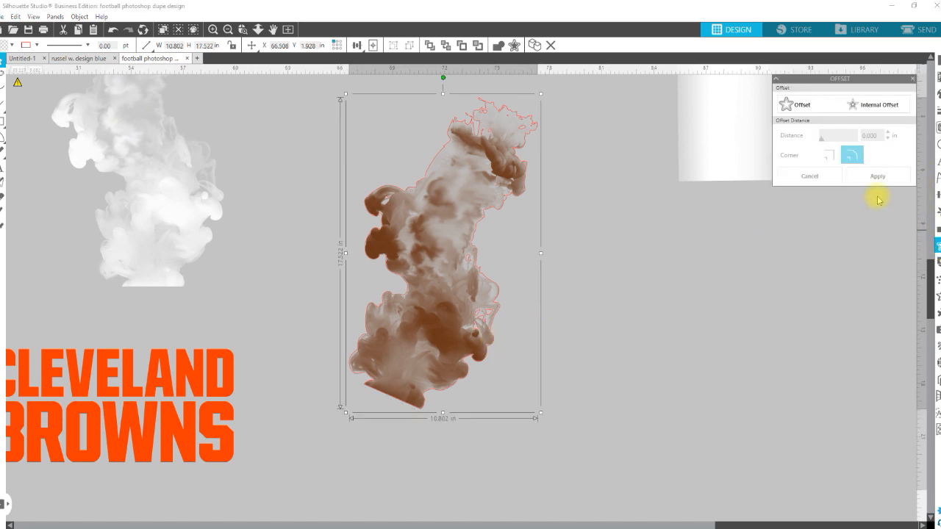
left_click(801, 104)
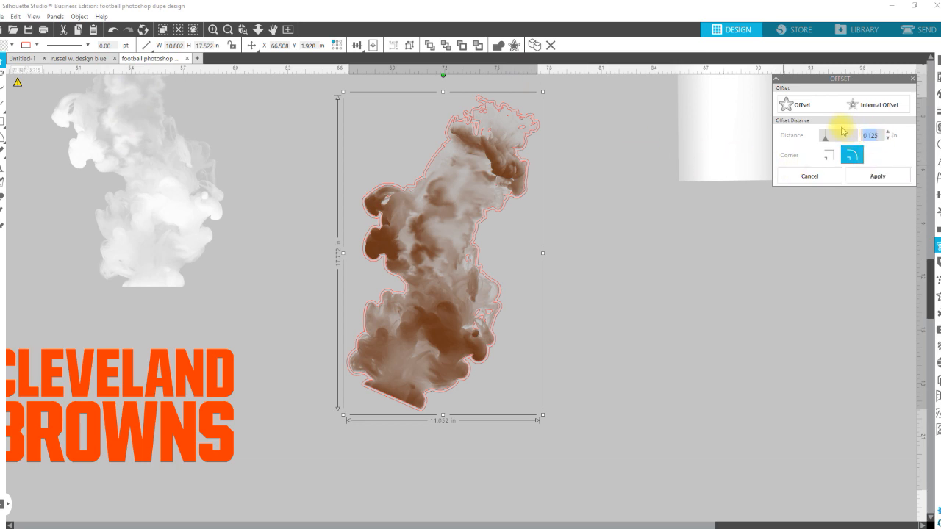
type(".")
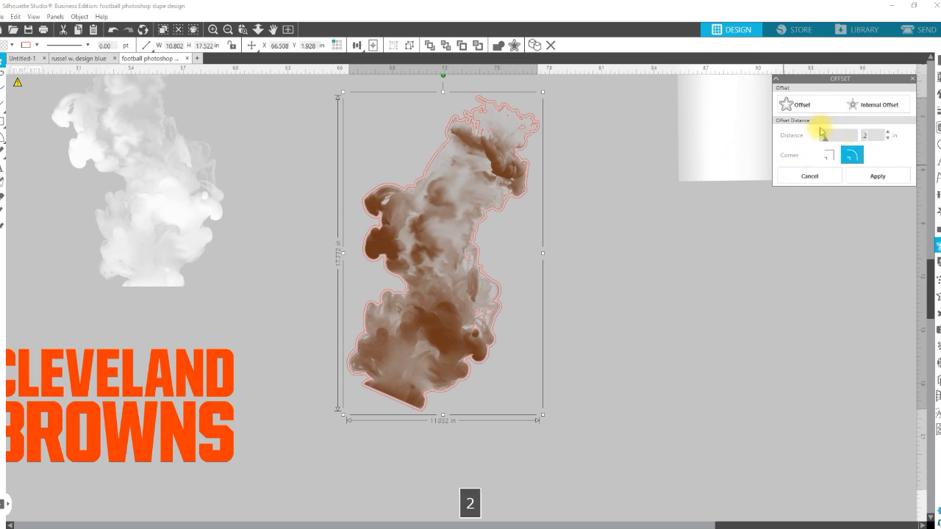
type("2")
key("Return")
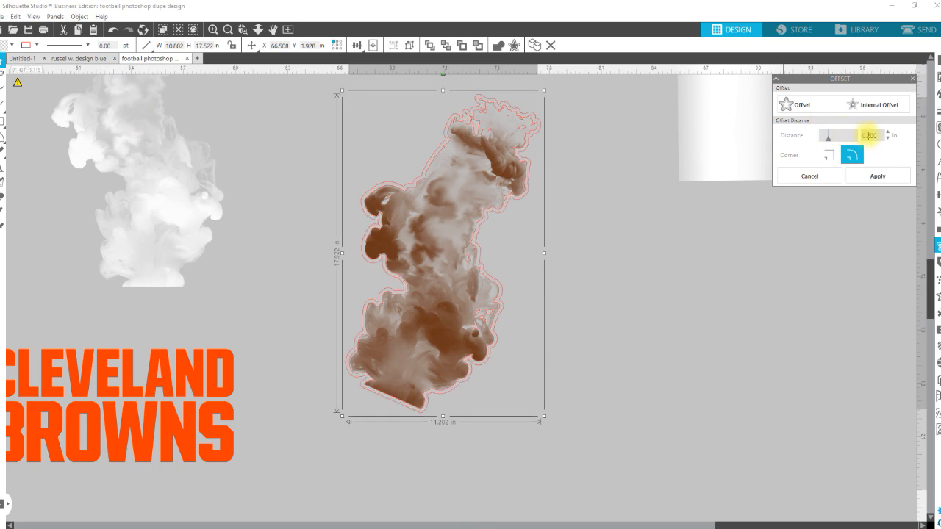
- Try offset distances of 0.42 and 0.35 in, settle on 0.30 in and apply the offset
type("42")
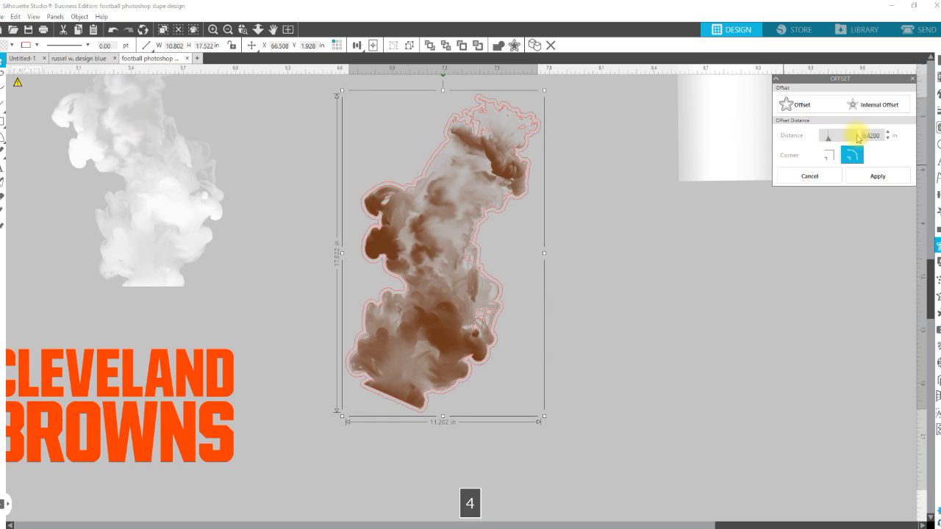
key("Return")
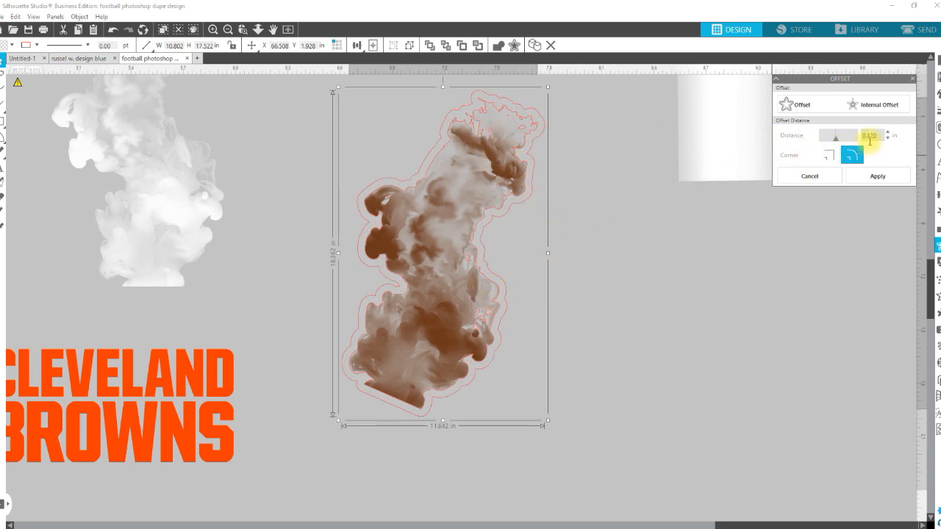
type("35")
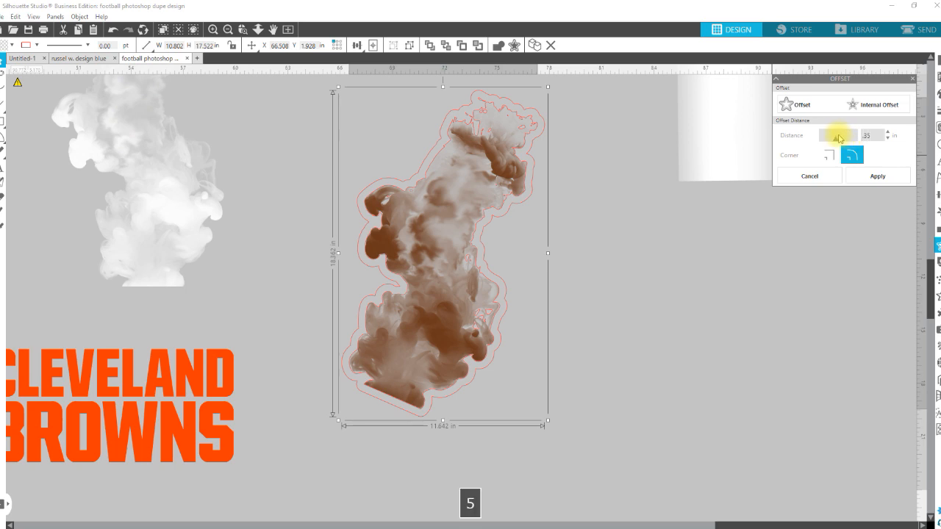
key("Return")
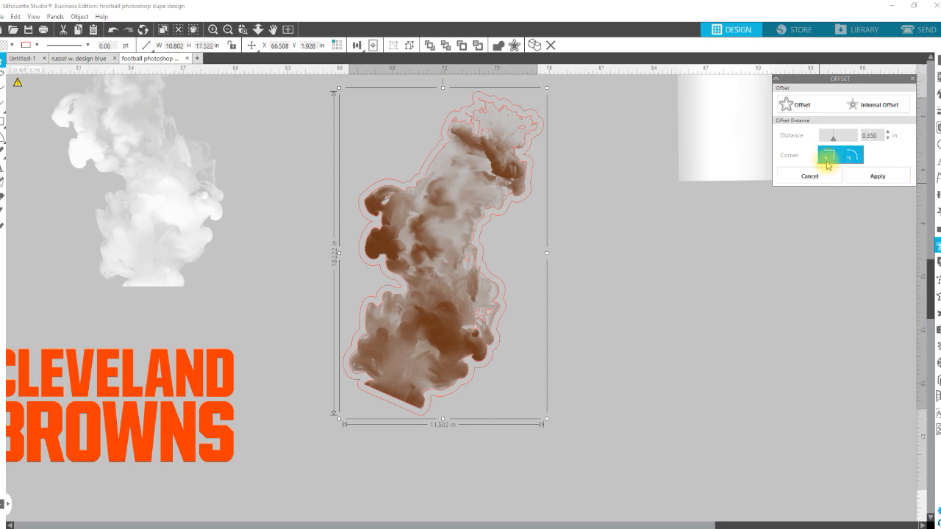
key("Delete")
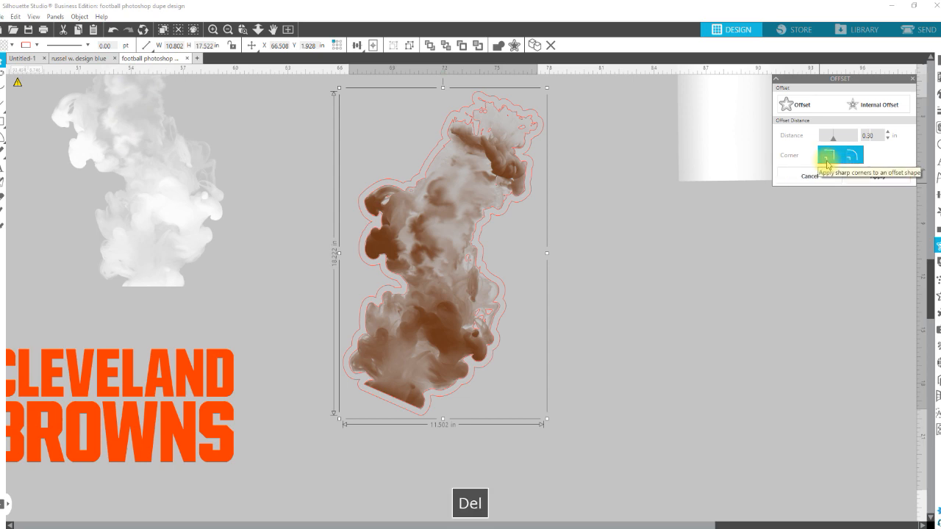
left_click(867, 180)
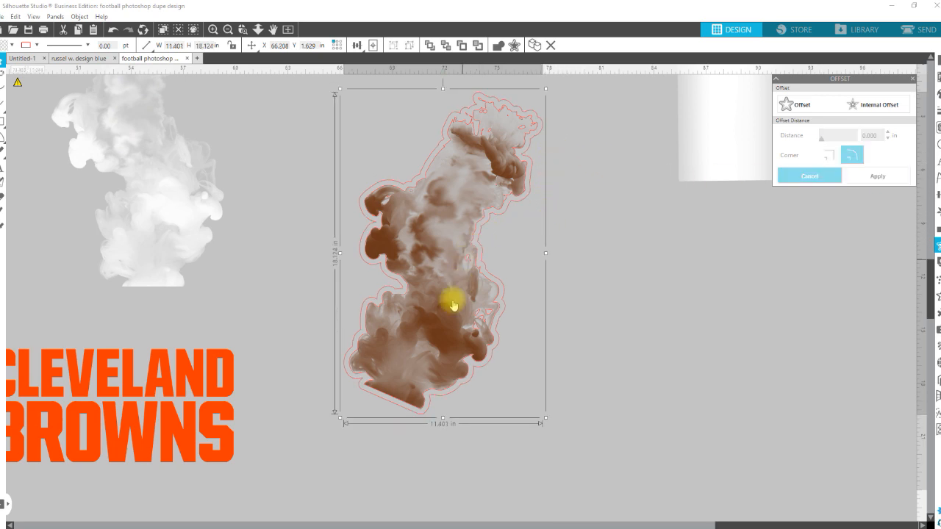
- Undo the trial move of the smoke image and move the inner trace outline away from it
left_click_drag(422, 409, 516, 384)
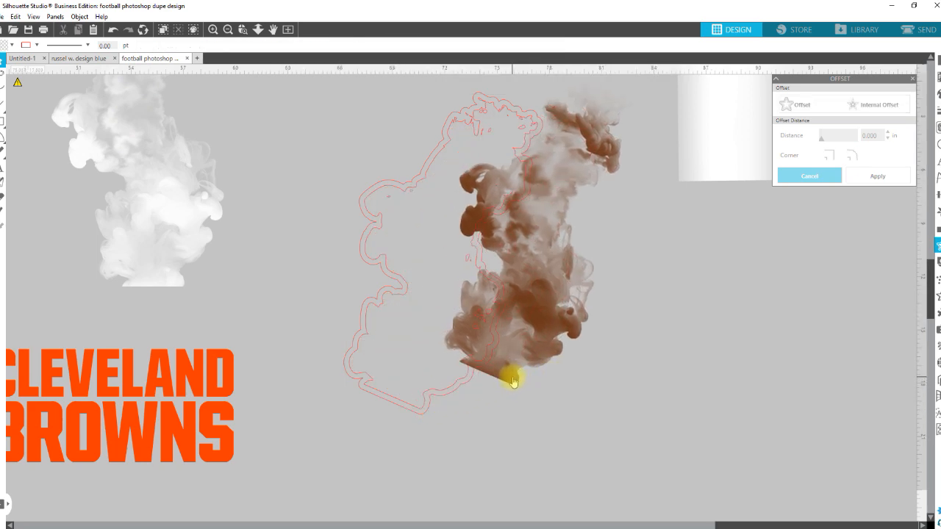
key("ctrl+z")
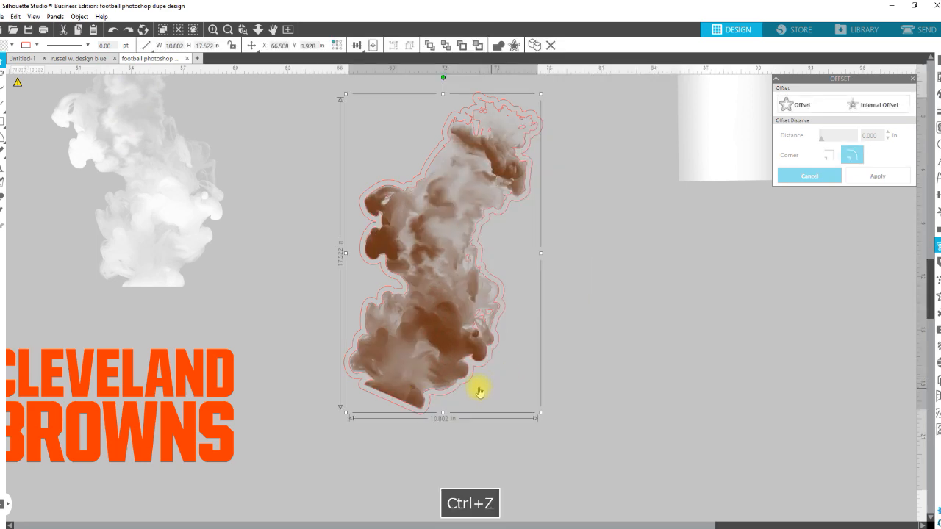
double_click(417, 410)
left_click_drag(414, 405, 735, 471)
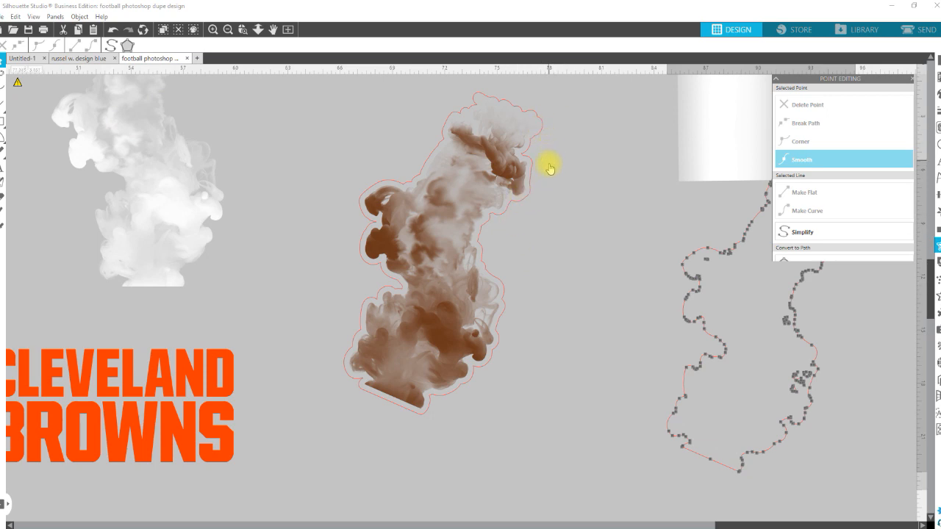
- Check the offset around the smoke's wispy top, select the smoke with its offset outline and crop the image to it
scroll(550, 168, "up", 1)
key("z")
left_click_drag(459, 99, 548, 139)
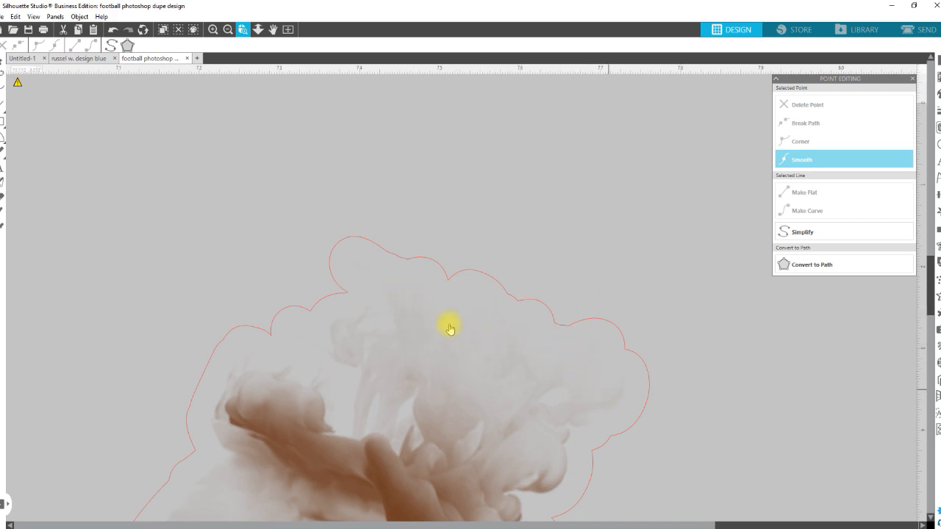
left_click(258, 29)
left_click_drag(390, 271, 401, 61)
left_click(495, 256)
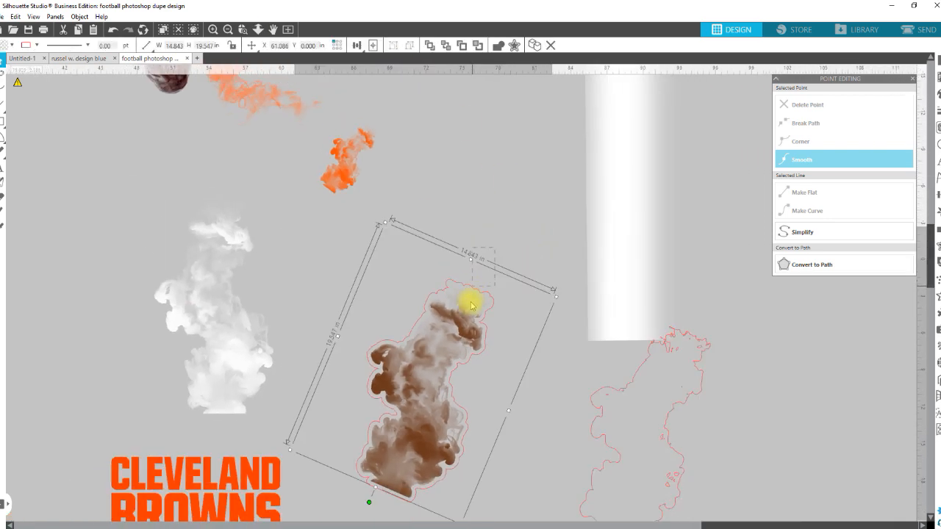
left_click(938, 228)
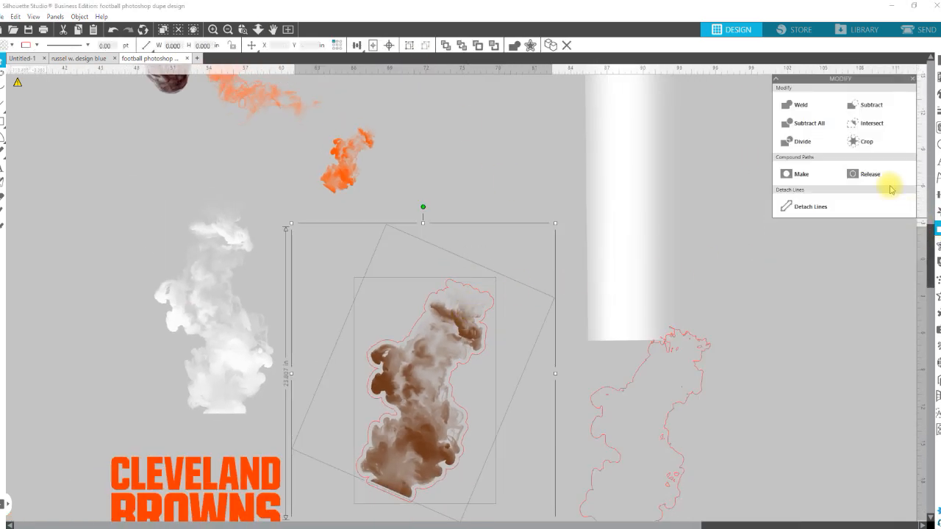
left_click(874, 146)
- Deselect the cropped brown smoke, check its cut shape and move it so it overlaps the white smoke
left_click(510, 370)
double_click(435, 367)
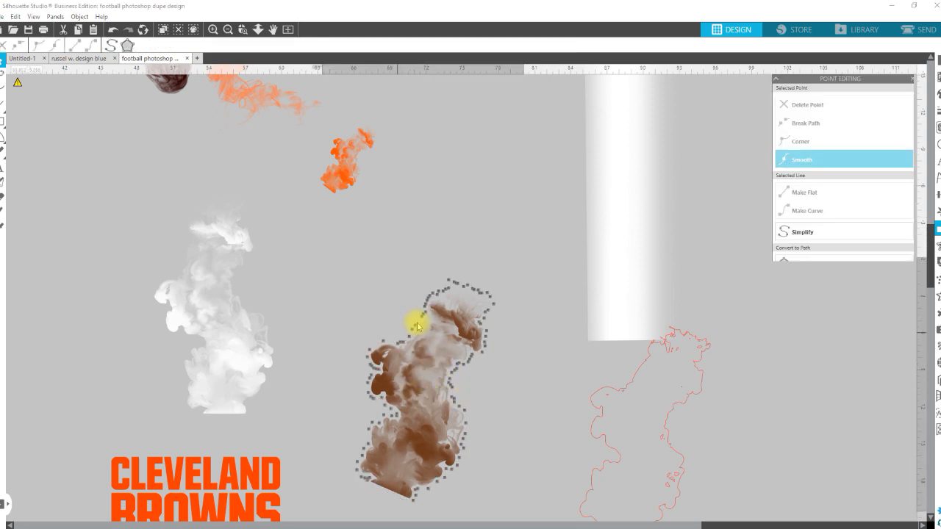
left_click_drag(418, 431, 266, 379)
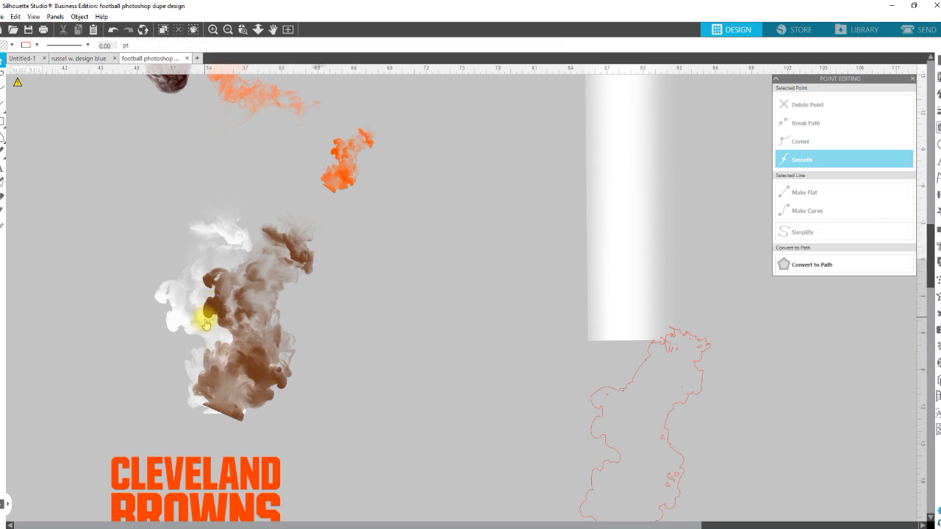
- Nudge the large white smoke so more of it shows beside the overlapping brown smoke
mouse_move(199, 325)
left_mouse_down()
mouse_move(153, 315)
mouse_move(195, 323)
left_mouse_up()
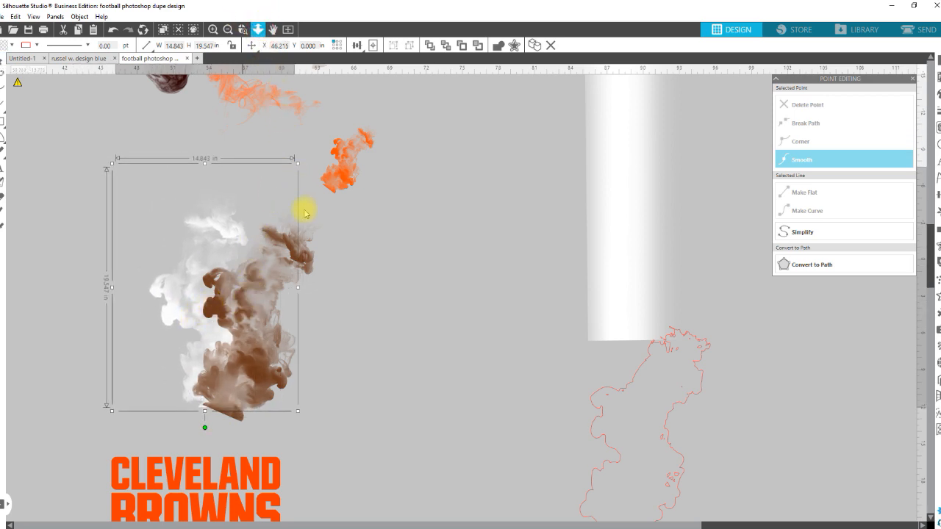
left_click_drag(319, 285, 307, 176)
left_click_drag(161, 208, 388, 230)
key("space")
left_click_drag(134, 218, 494, 301)
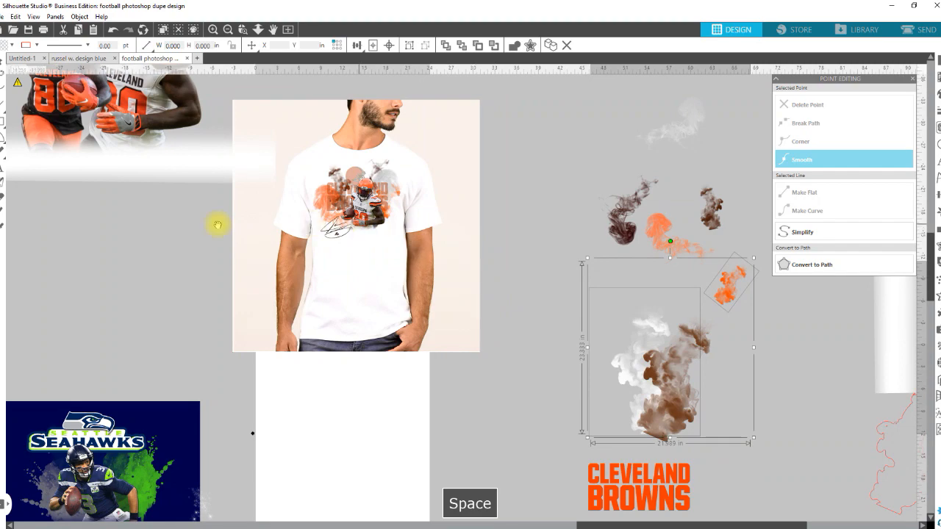
- Place the dark maroon smoke cutout beside the arm of the white-jersey player
scroll(168, 196, "up", 3)
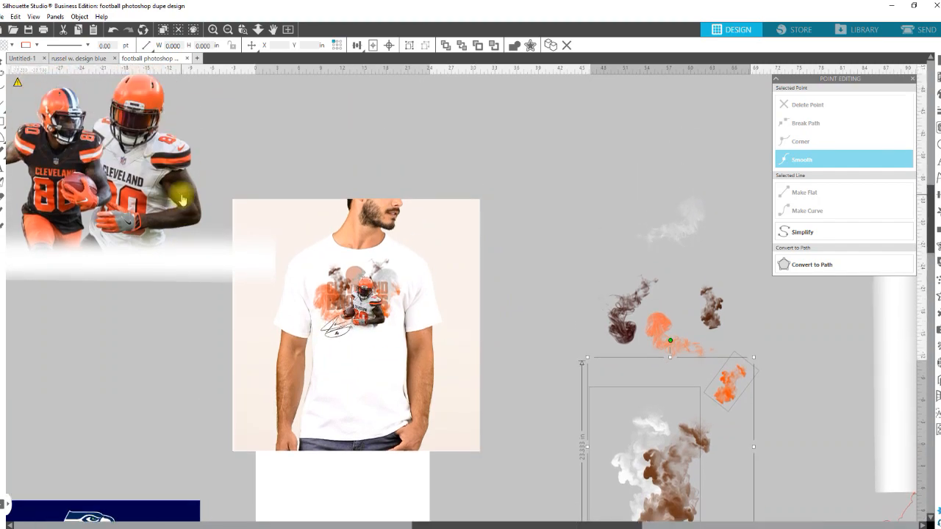
double_click(126, 171)
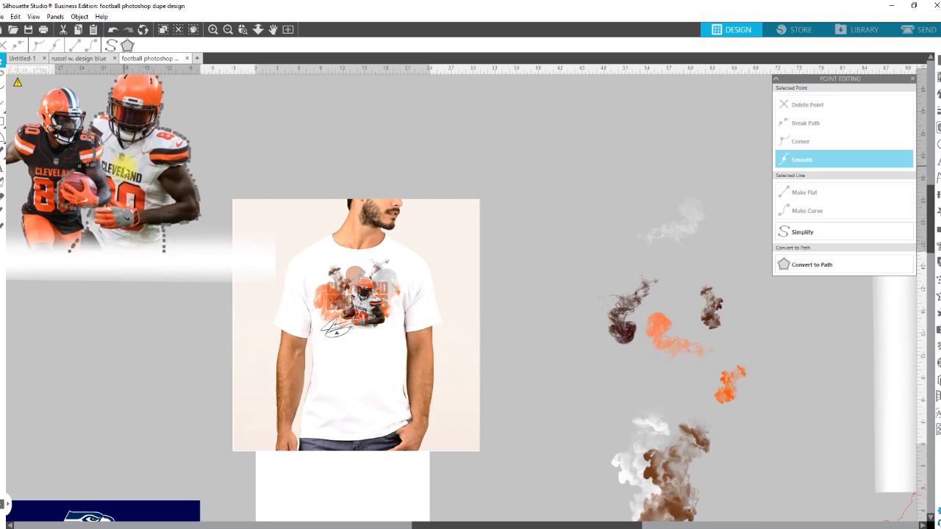
left_click(127, 171)
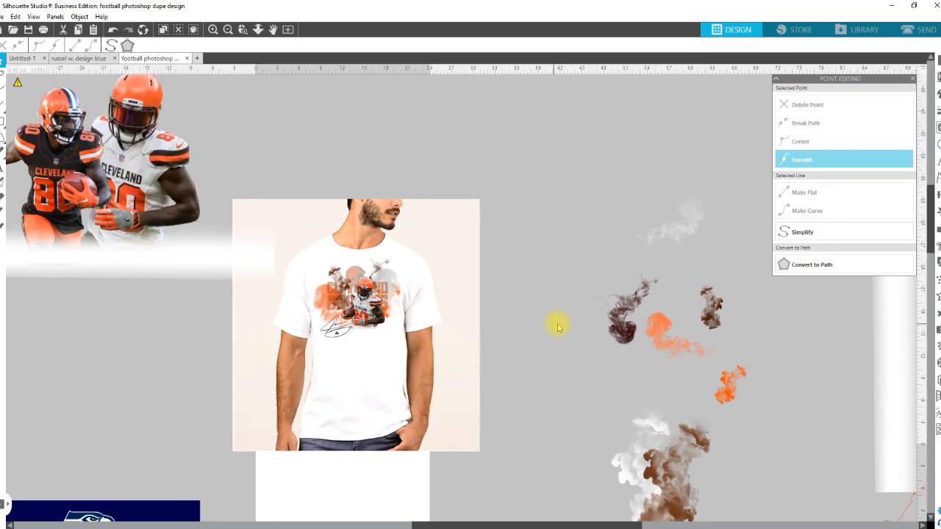
left_click_drag(622, 336, 216, 226)
left_click(216, 225)
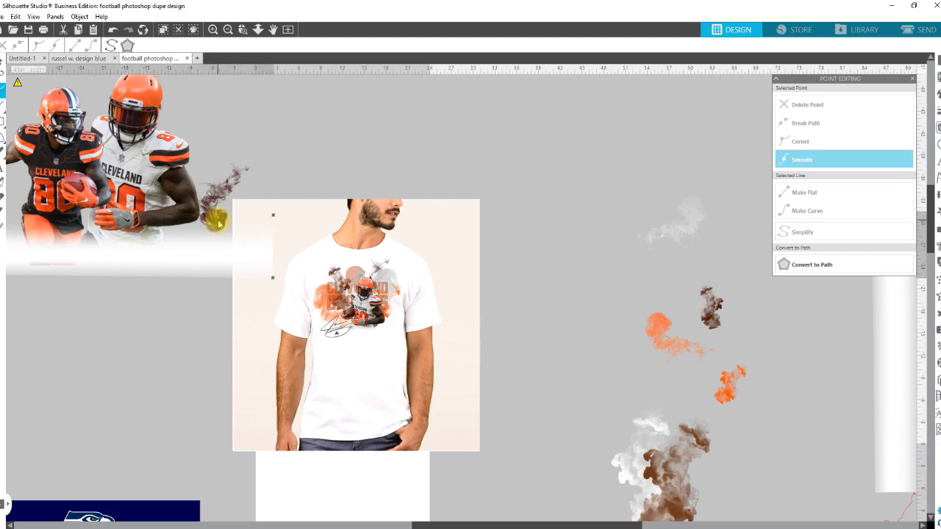
left_click(188, 235)
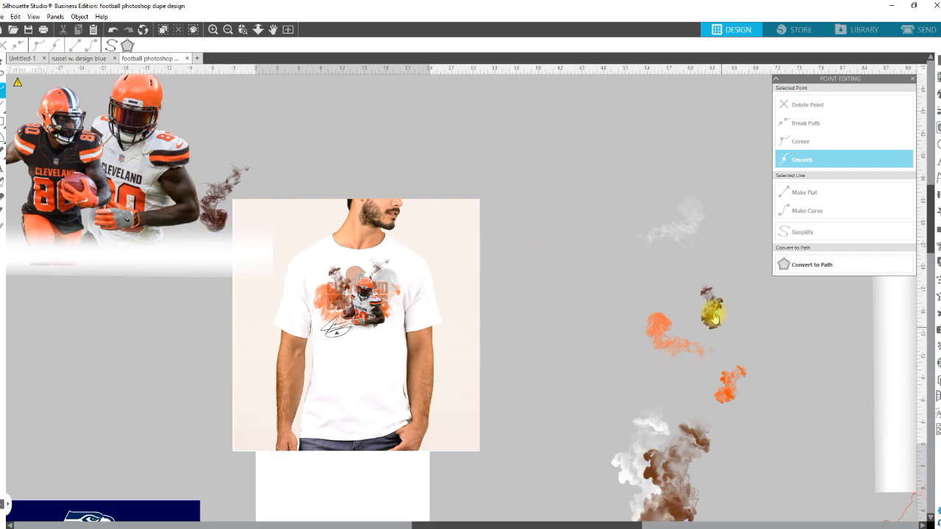
- Select the small pale, brown and two orange smoke cutouts together and move them onto the two players
left_click_drag(630, 187, 744, 389)
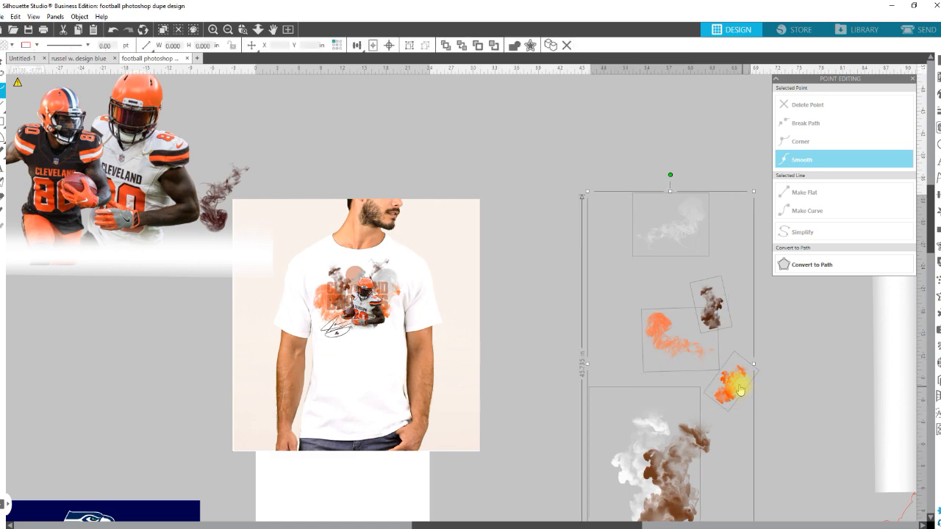
left_click_drag(630, 163, 738, 379)
left_click_drag(737, 379, 131, 229)
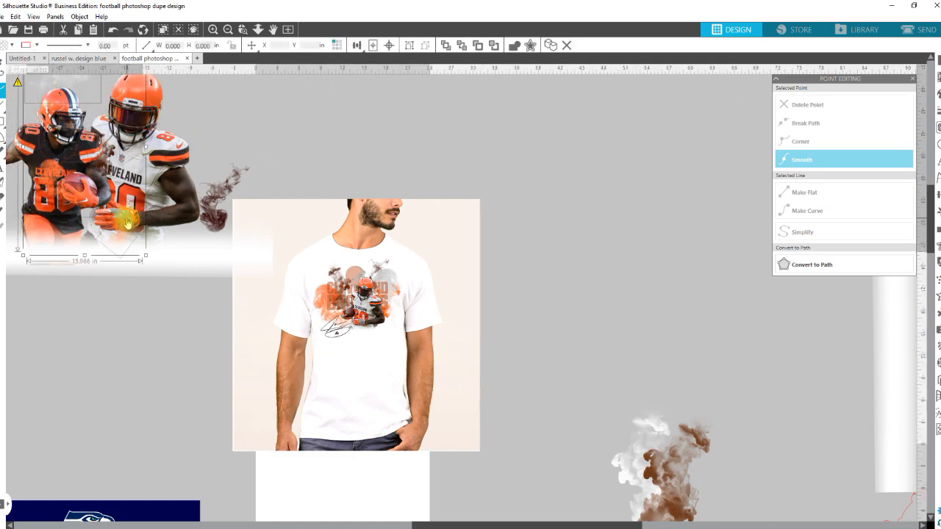
- Position the wispy orange smoke beside the dark-jersey player's hip and send it backward behind the player
key("z")
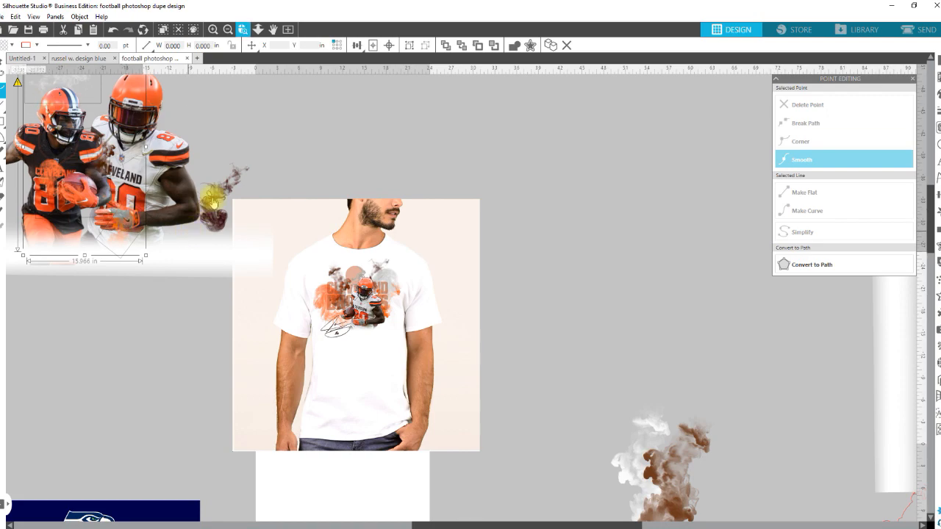
left_click(211, 209)
left_click(258, 29)
left_click(311, 170)
left_click_drag(311, 169, 330, 192)
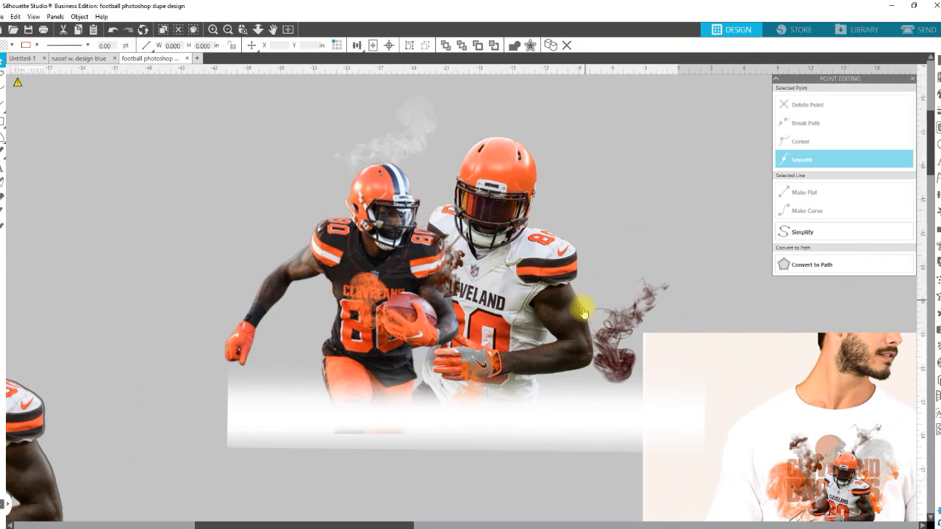
left_click(478, 384)
left_click_drag(371, 296, 321, 352)
right_click(318, 347)
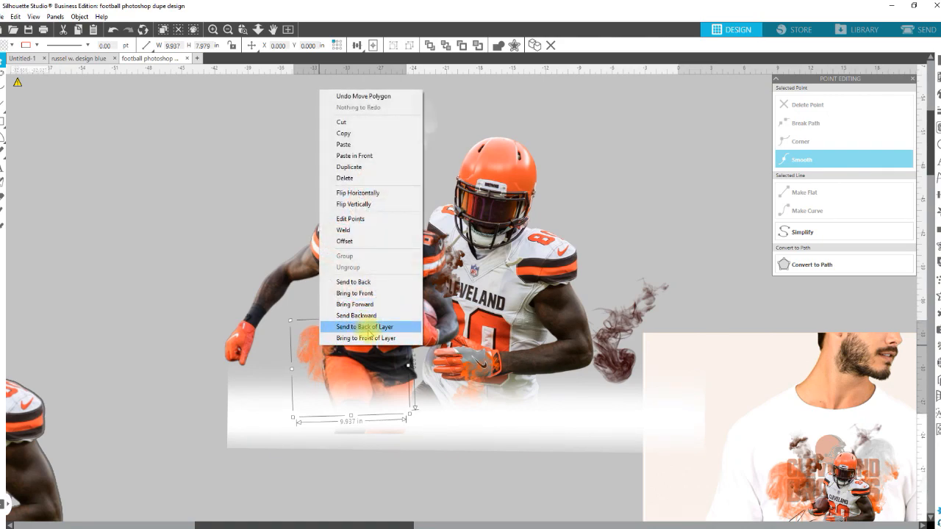
left_click(357, 315)
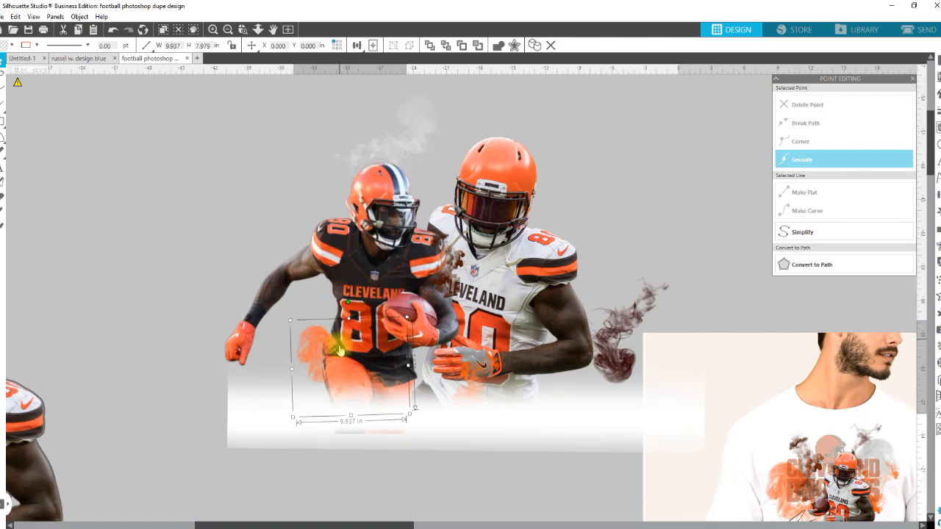
mouse_move(314, 342)
left_mouse_down()
mouse_move(313, 359)
mouse_move(310, 350)
left_mouse_up()
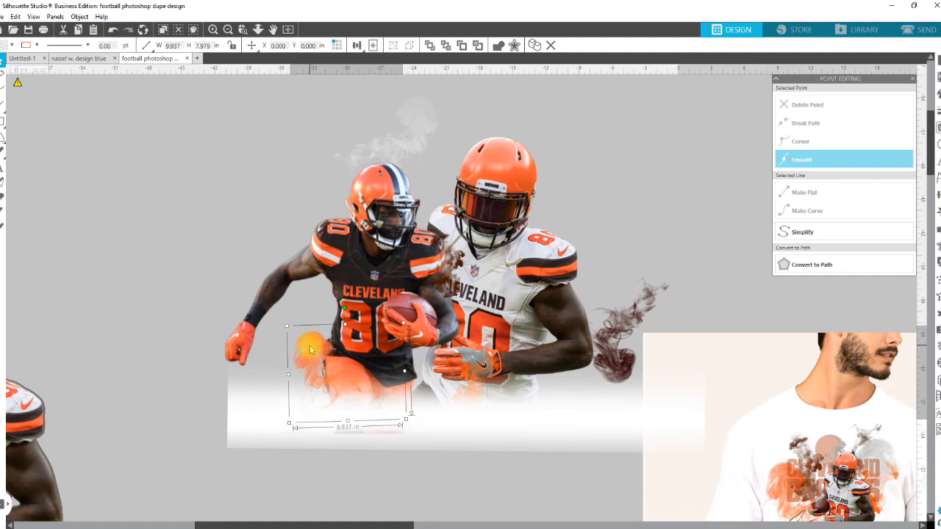
- Shift the fade bar, move the maroon smoke over the white-jersey player's arm and send the smoke to the back
left_click_drag(614, 363, 583, 370)
left_click(652, 321)
left_click(644, 300)
left_click_drag(643, 298, 613, 293)
right_click(615, 292)
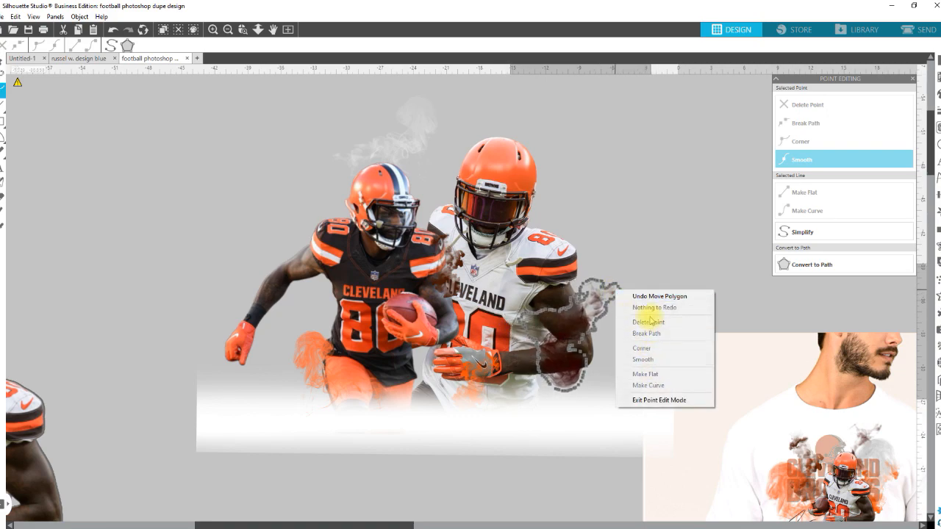
left_click(632, 223)
left_click(605, 294)
right_click(608, 295)
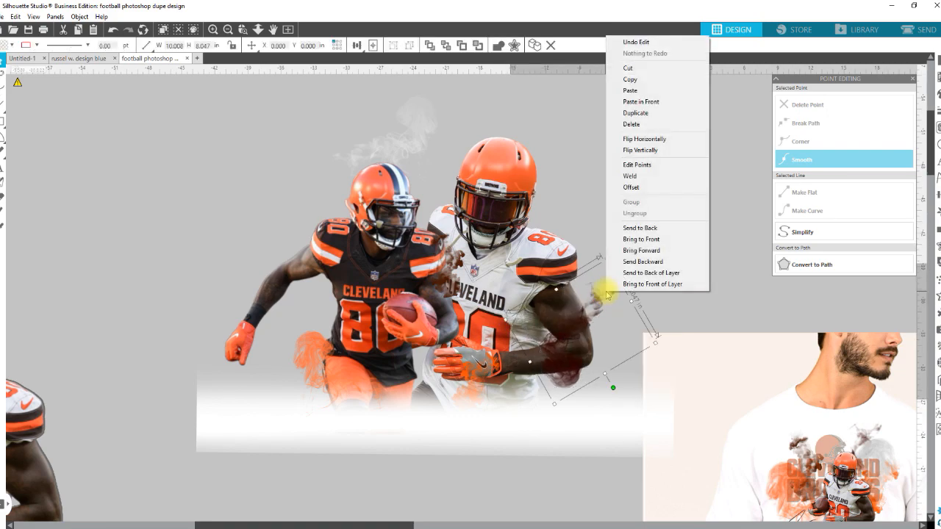
left_click(656, 228)
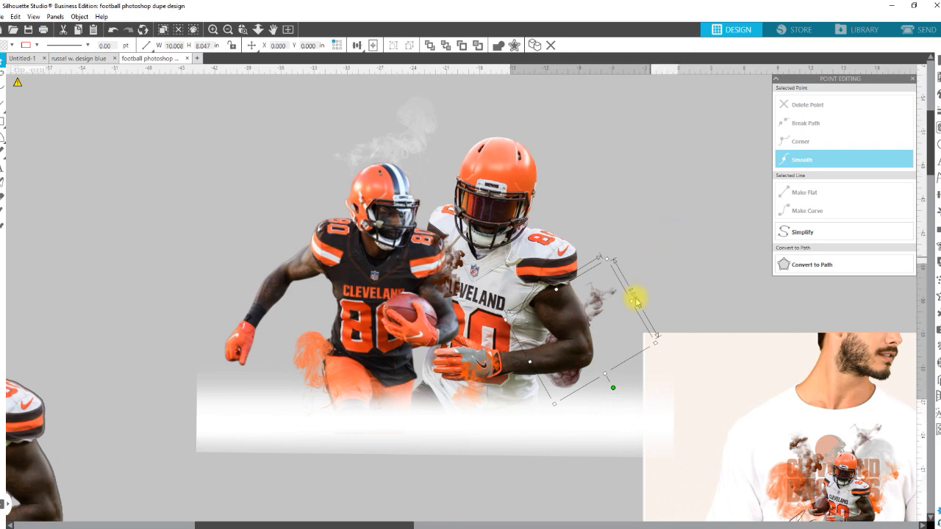
- Enlarge the maroon smoke to about 27 by 21.7 in and rotate it to rise beside the white-jersey player
left_click_drag(607, 258, 666, 225)
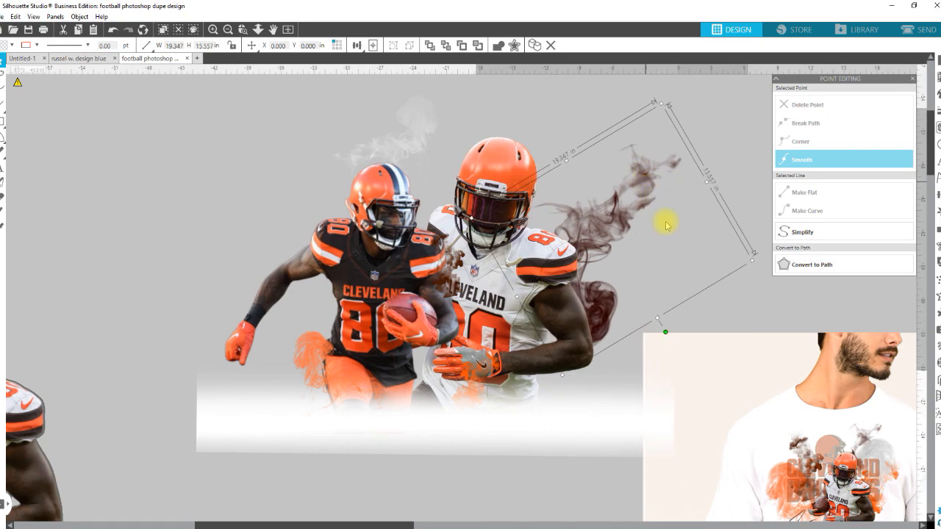
left_click_drag(664, 333, 563, 339)
left_click_drag(570, 136, 574, 45)
- Flip the maroon smoke horizontally and vertically, and rotate it so its dense part sits beside the white-jersey player's helmet
right_click(559, 232)
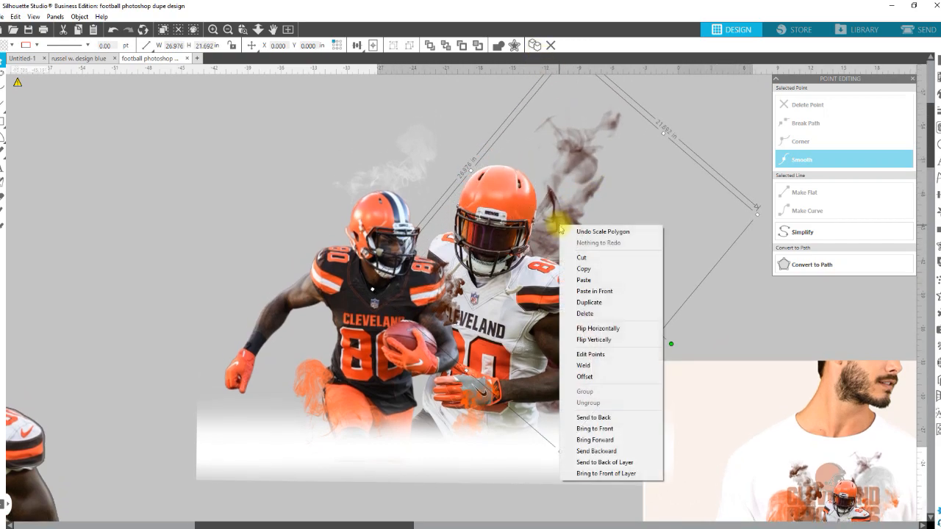
left_click(611, 330)
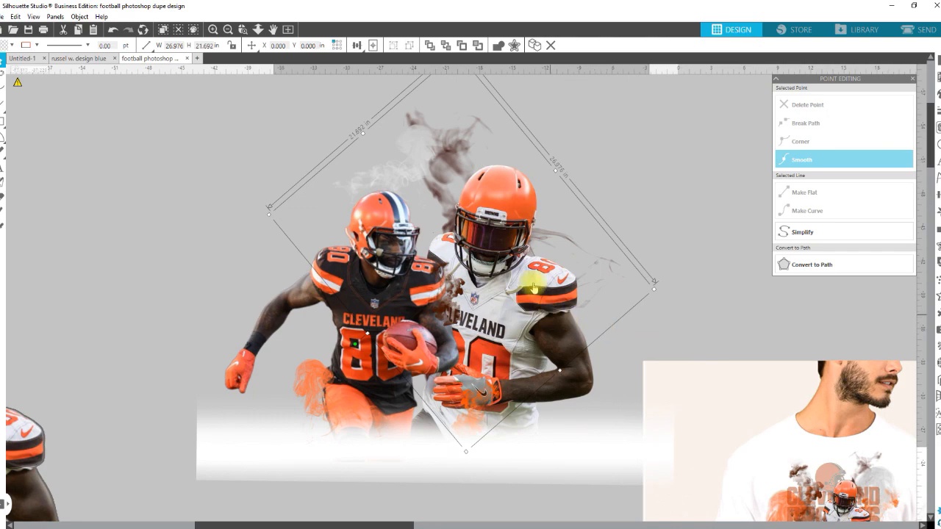
right_click(443, 159)
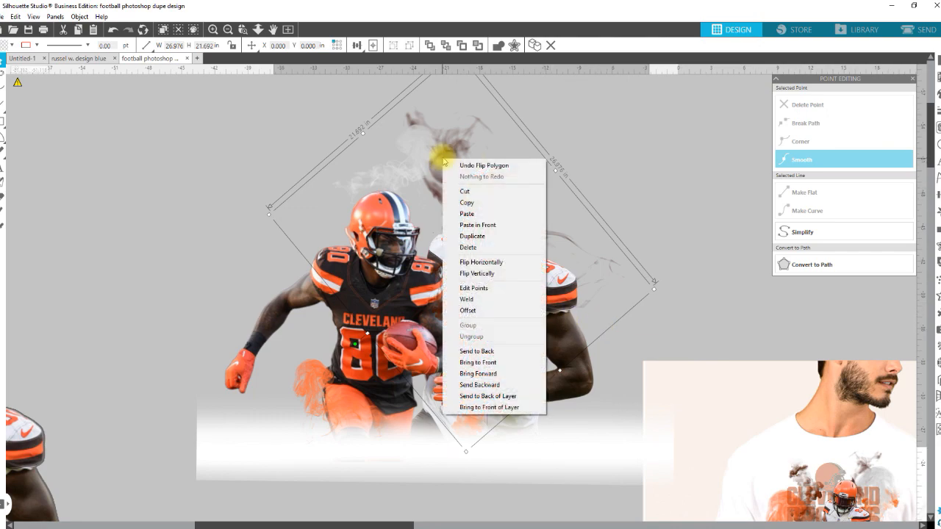
left_click(486, 273)
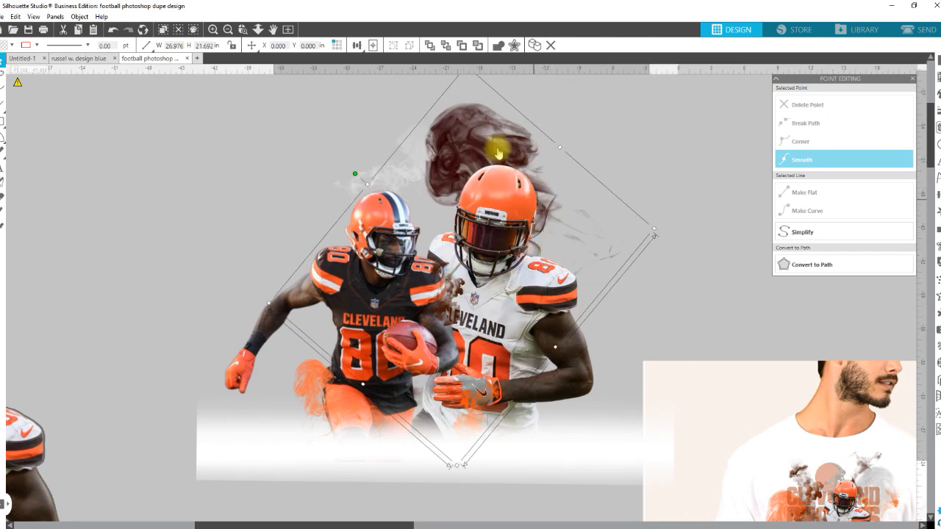
left_click_drag(480, 127, 514, 153)
left_click_drag(390, 191, 507, 139)
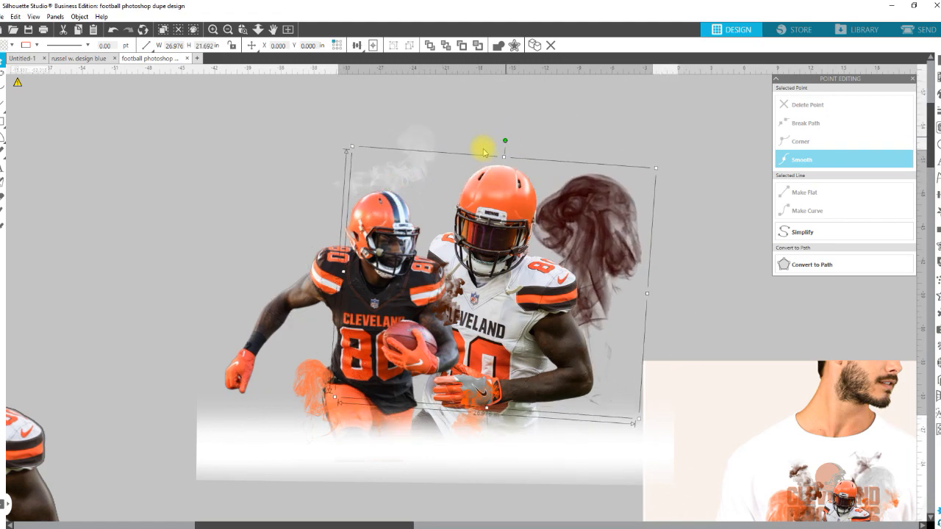
- Move the wispy orange smoke outward, enlarge it to about 23.2 by 18.7 in and send it to the back
left_click_drag(325, 371, 377, 341)
left_click_drag(380, 343, 293, 354)
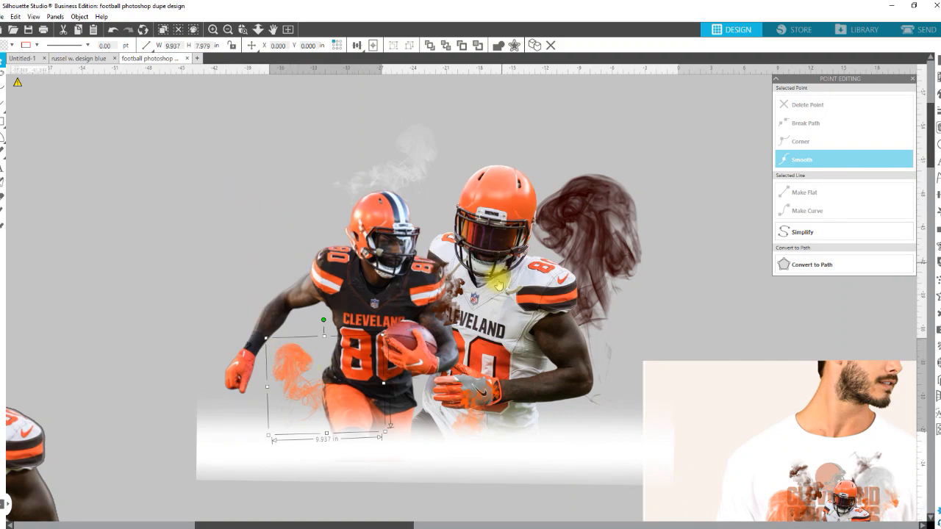
left_click(300, 361)
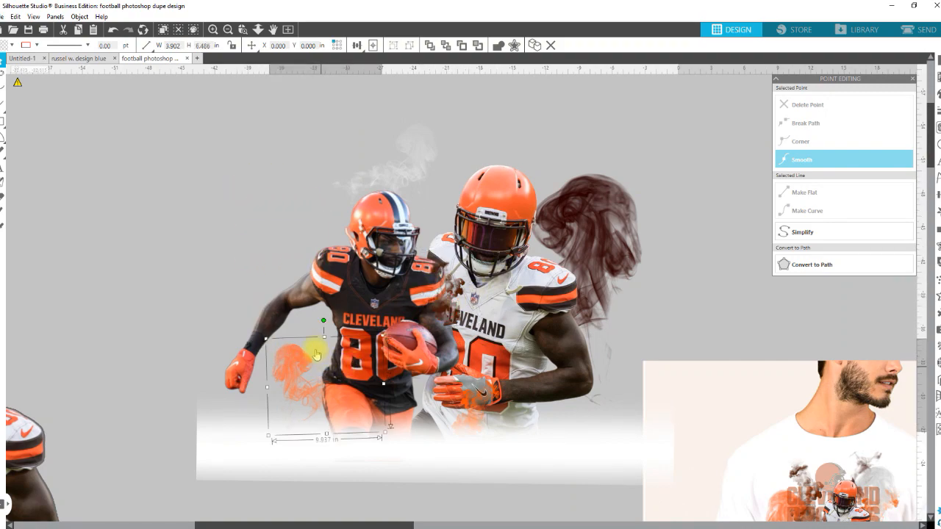
left_click_drag(265, 339, 117, 221)
right_click(165, 265)
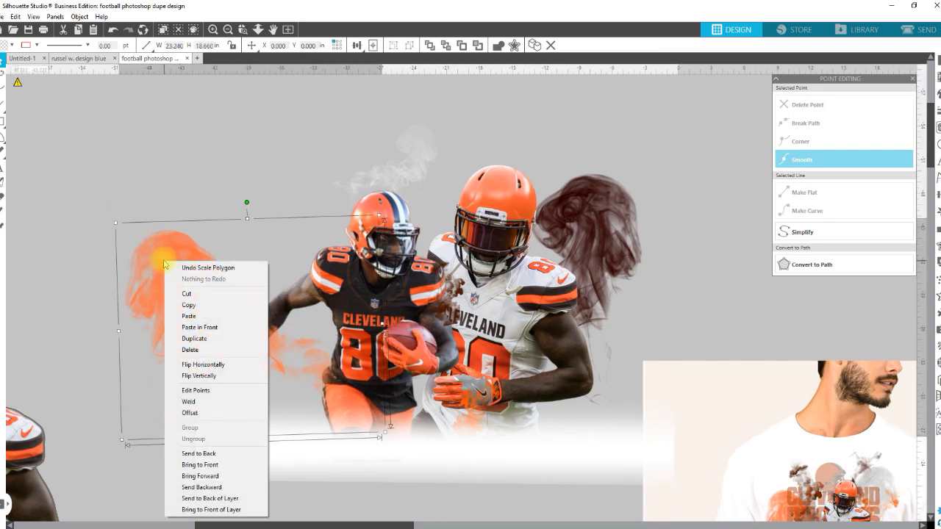
left_click(213, 453)
- Flip the large orange smoke horizontally and rotate it so it rises behind the dark-jersey player's extended arm
left_click_drag(186, 300, 288, 298)
right_click(277, 276)
left_click(312, 387)
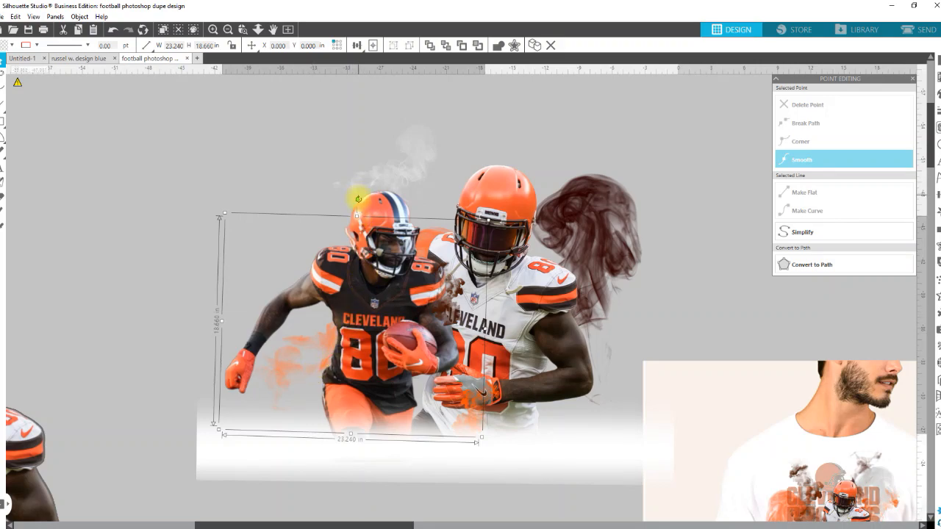
left_click_drag(355, 200, 219, 255)
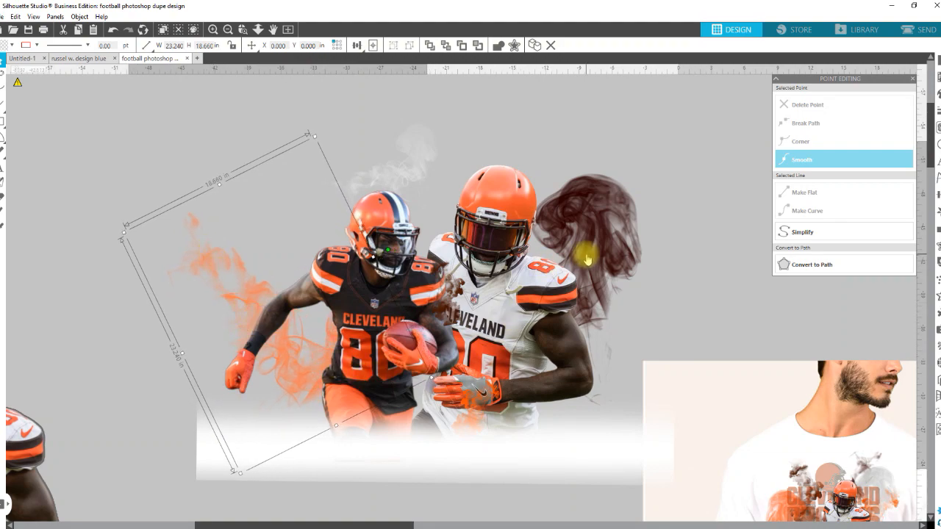
- Reposition the white fade bar so it fades both players' lower bodies and covers the exposed cut edge
left_click(399, 457)
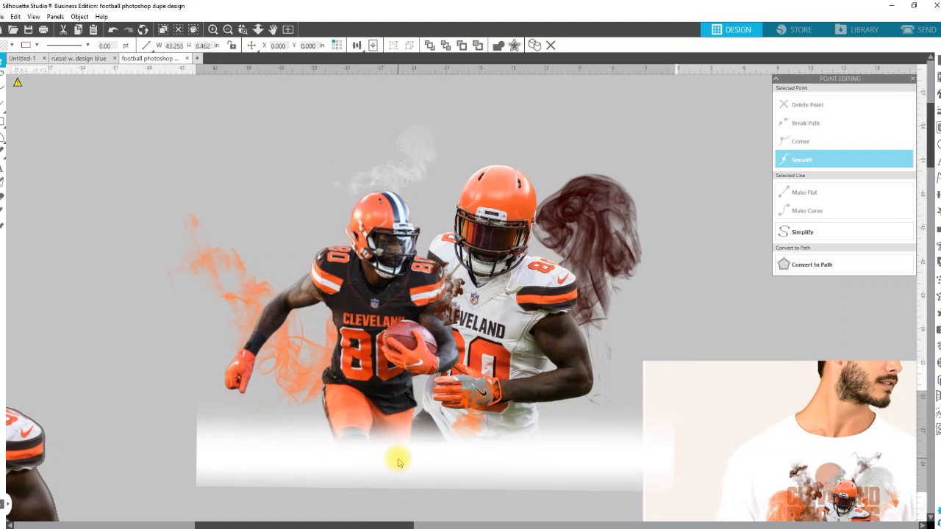
left_click(398, 457)
mouse_move(400, 459)
left_mouse_down()
mouse_move(399, 487)
mouse_move(399, 448)
left_mouse_up()
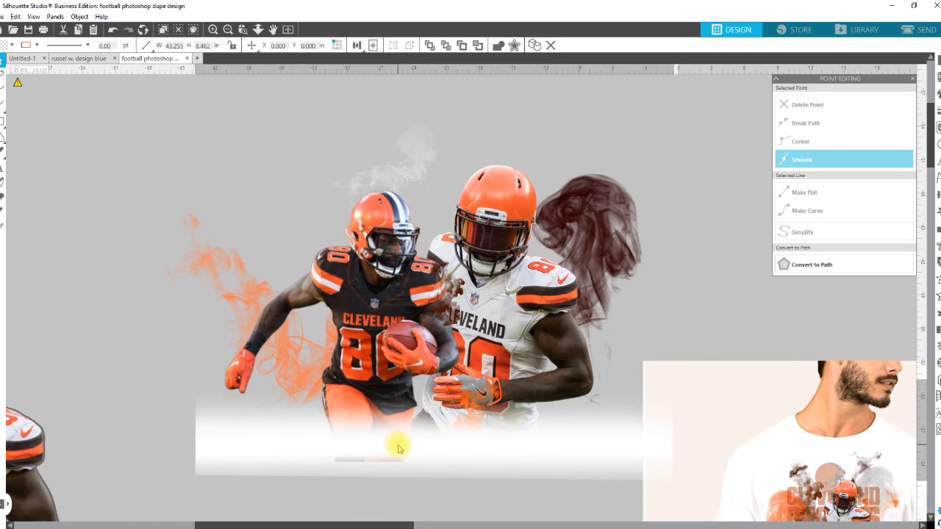
left_click(380, 461)
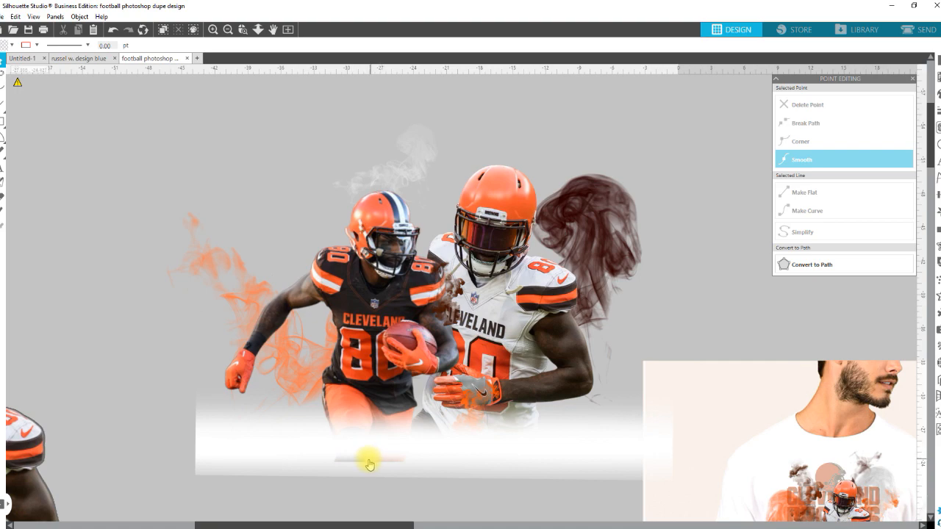
left_click(377, 303)
left_click(513, 492)
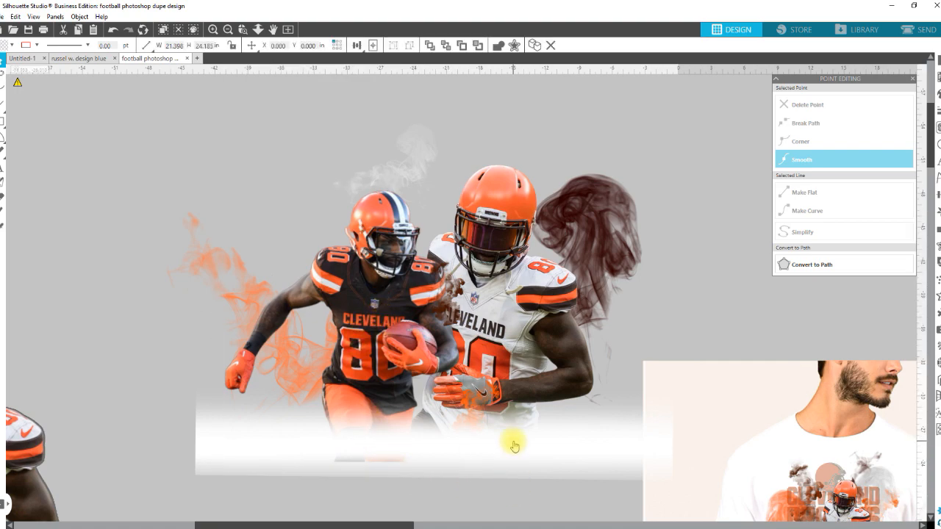
left_click(518, 450)
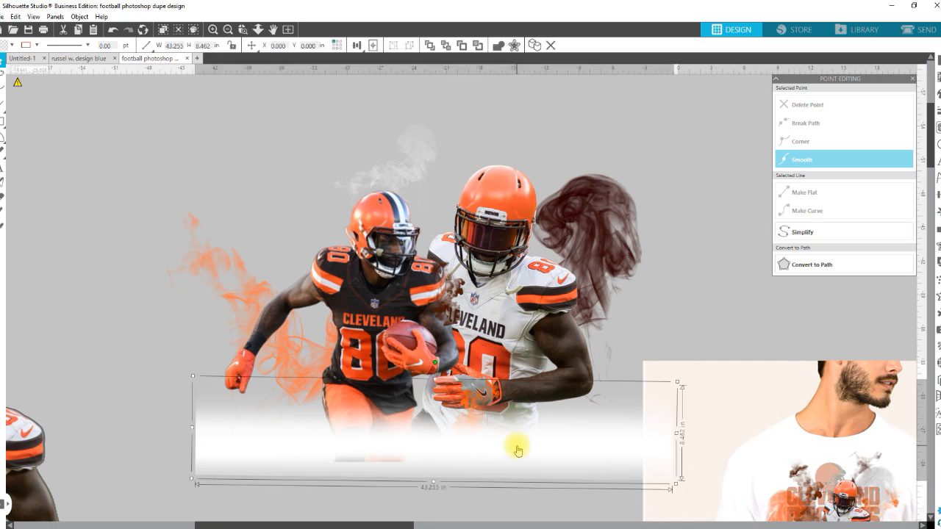
left_click_drag(519, 447, 517, 465)
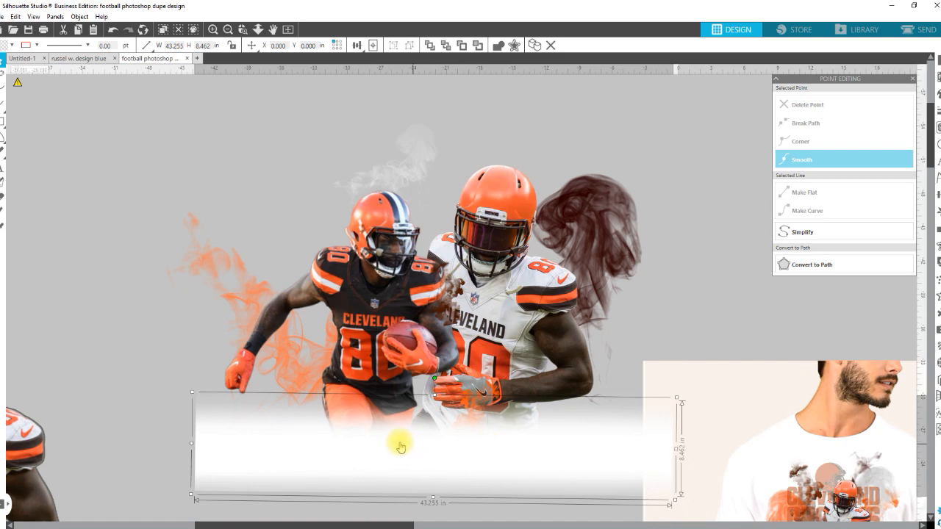
- Lower the pale smoke toward the dark-jersey player's helmet and try adding the orange smoke near the gloves to the selection
left_click_drag(403, 157, 413, 186)
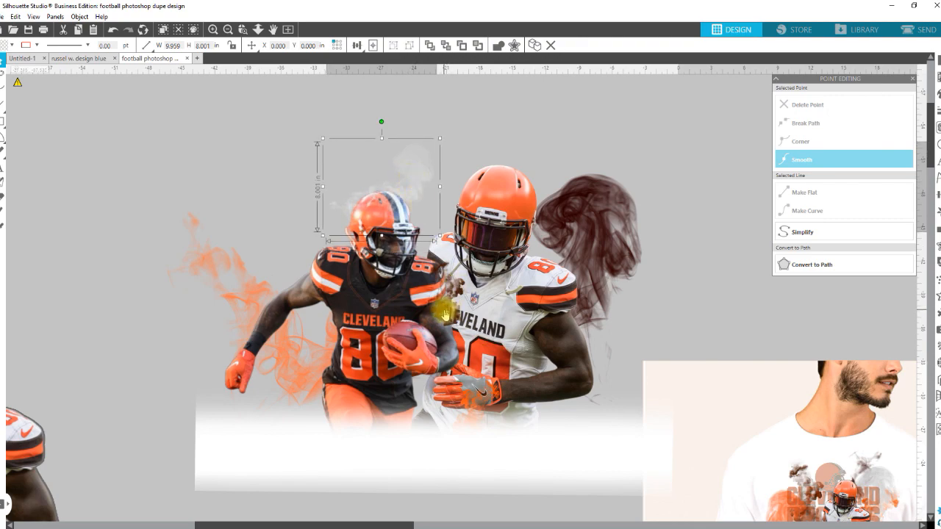
left_click(467, 399, "shift")
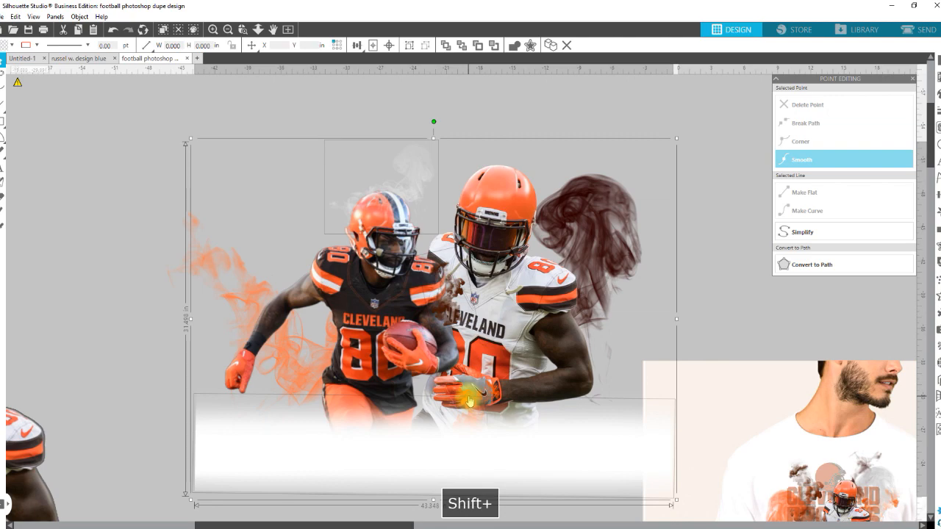
left_click(471, 397, "shift")
left_click(473, 456, "shift")
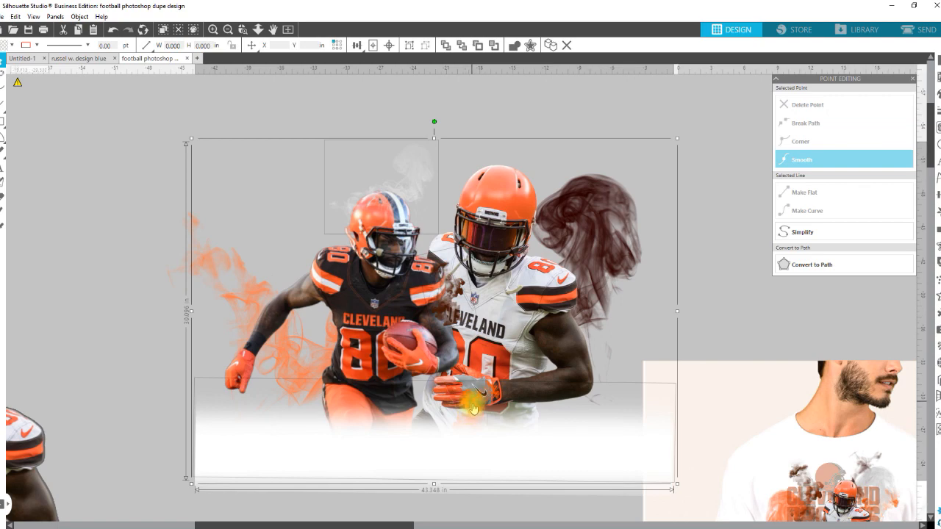
left_click(467, 504)
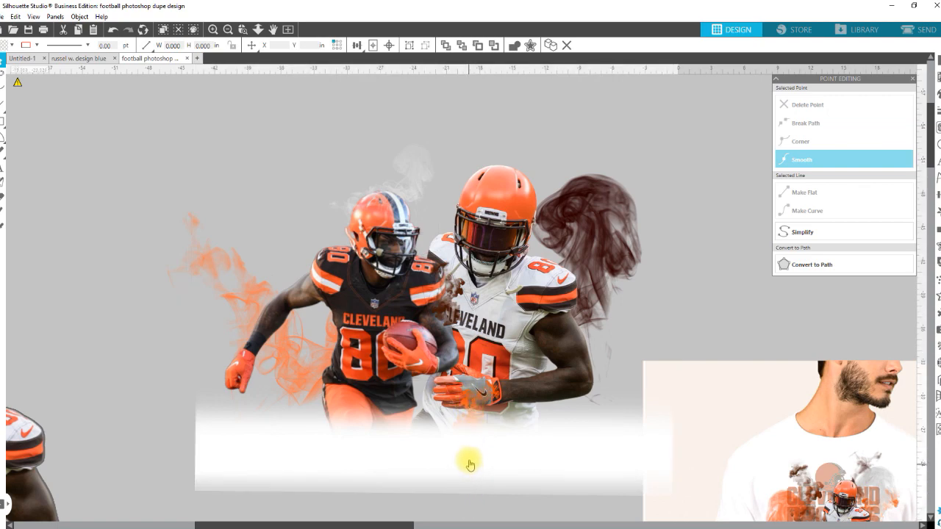
- Shift the fade bar aside, move the small orange smoke above the white-jersey player's helmet, and restore the bar over the lower bodies
left_click(607, 411)
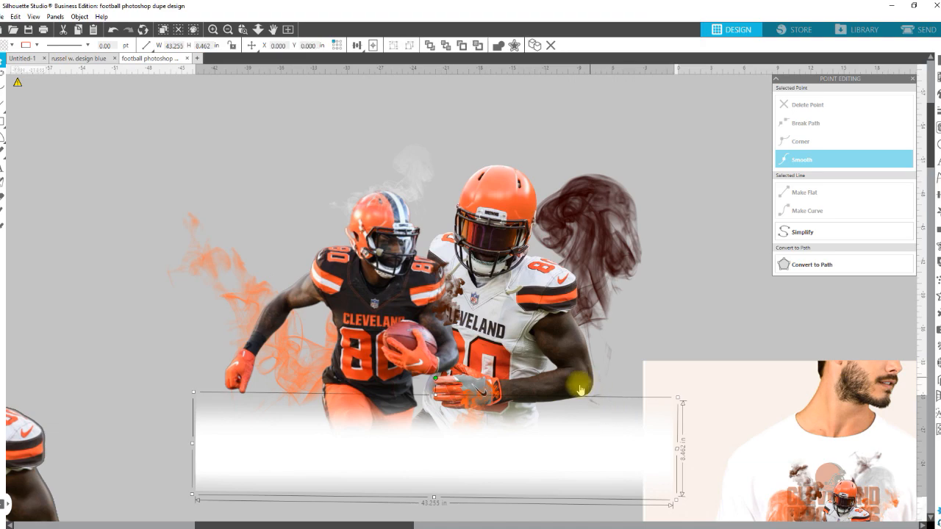
left_click_drag(594, 393, 594, 376)
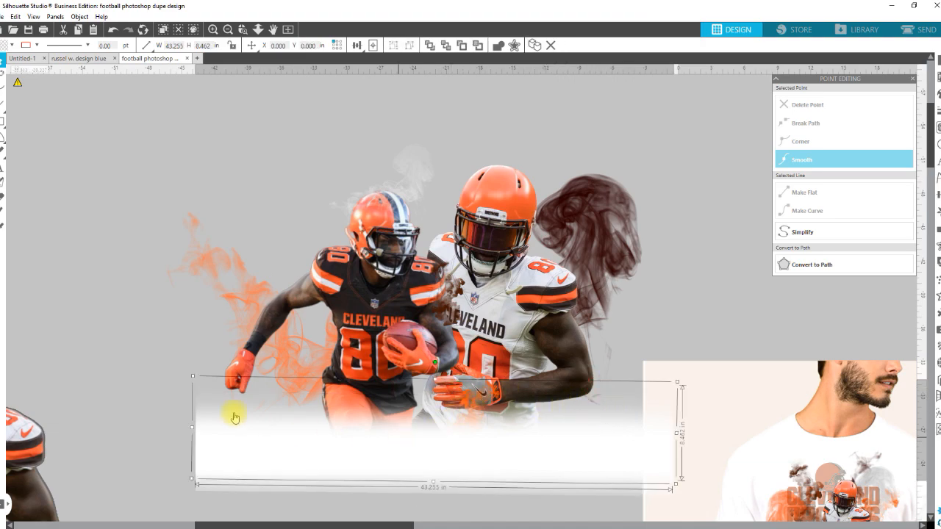
left_click_drag(205, 398, 197, 452)
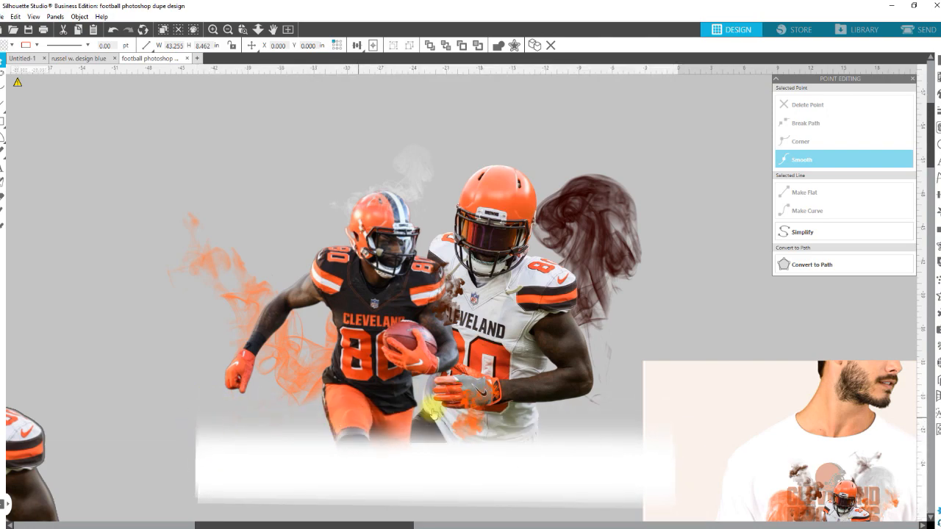
left_click_drag(488, 398, 505, 147)
left_click_drag(384, 474, 384, 446)
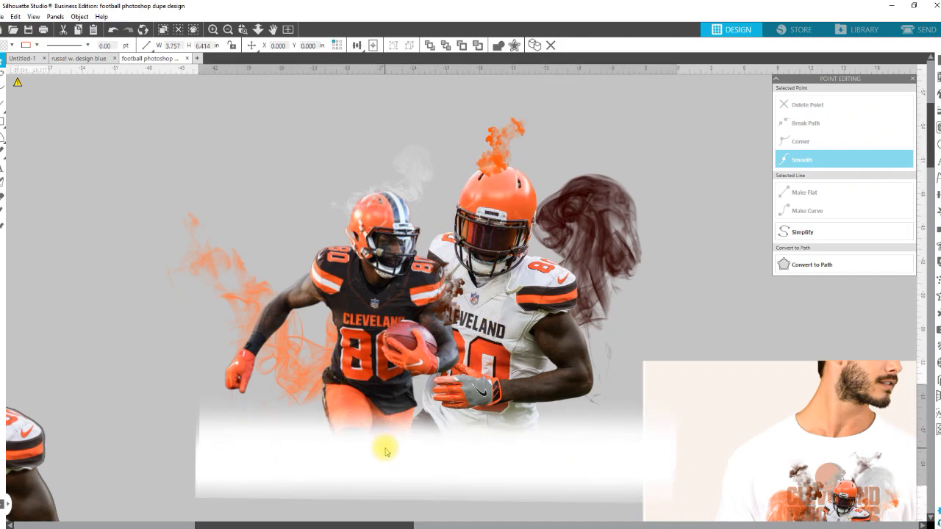
- Send the small orange, brown and pale smokes to the back together and move them up around the players' helmets
left_click(499, 154)
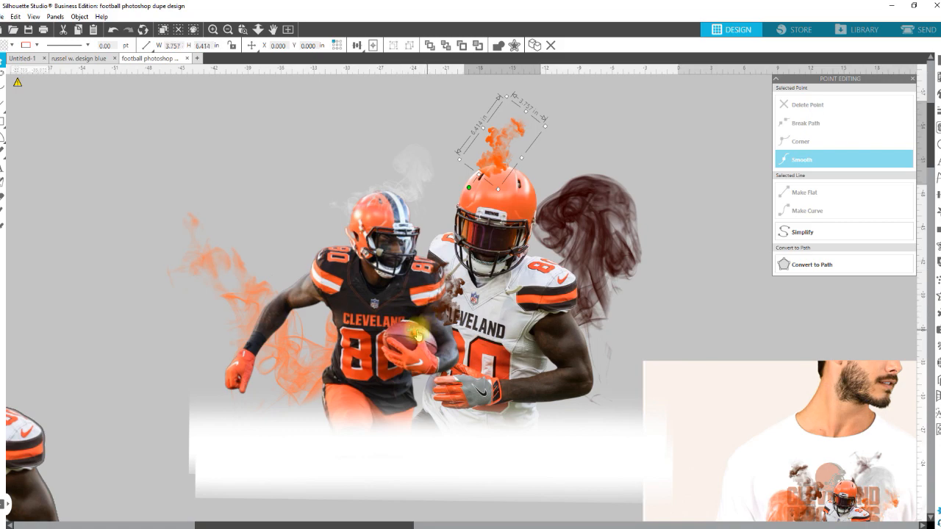
left_click(433, 293, "shift")
left_click(402, 177, "shift")
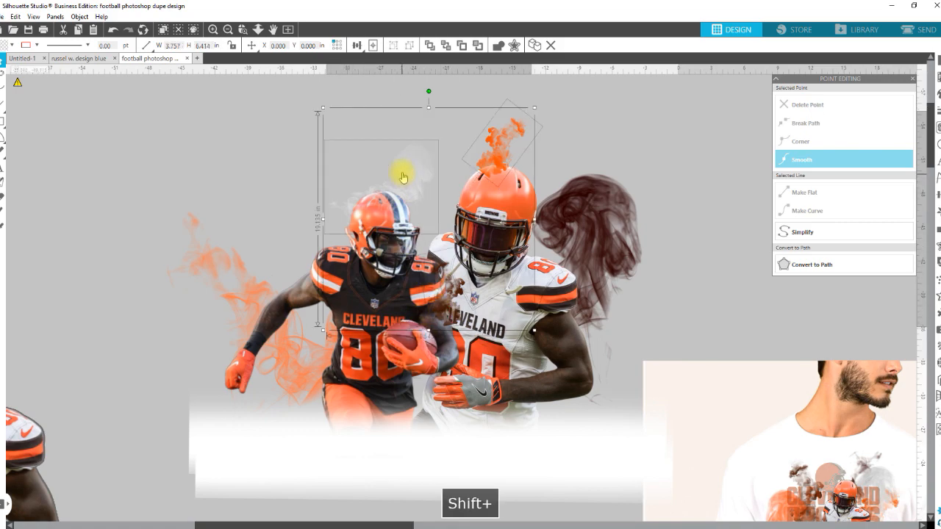
right_click(408, 180)
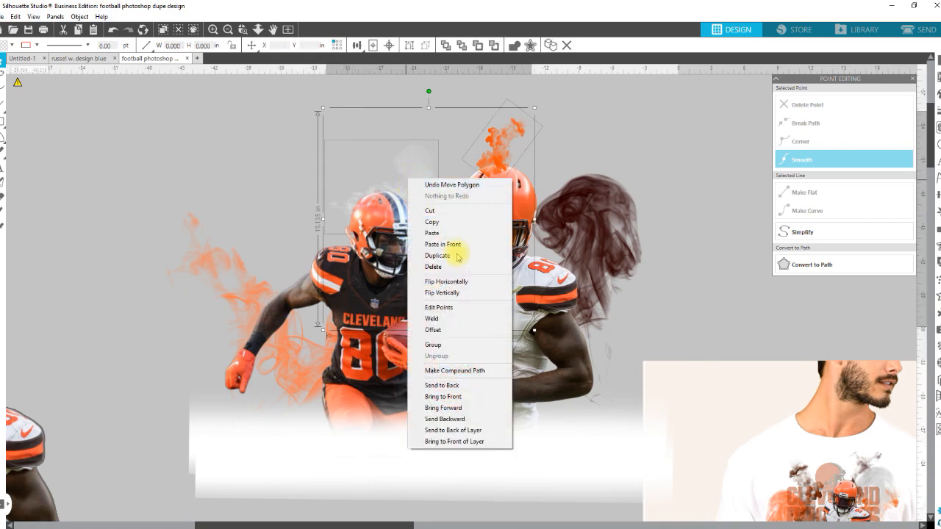
left_click(454, 386)
left_click_drag(503, 147, 489, 66)
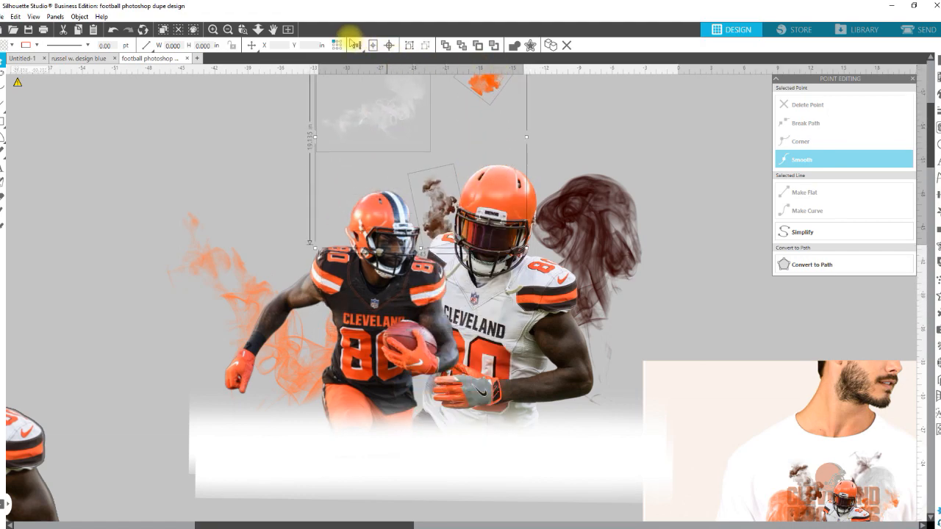
left_click_drag(400, 153, 415, 86)
- Enlarge the brown smoke to about 14.6 by 24.3 in and rotate it to rise behind the dark-jersey player
left_click(550, 200)
left_click(475, 189)
left_click_drag(500, 184, 491, 279)
left_click_drag(436, 340, 414, 253)
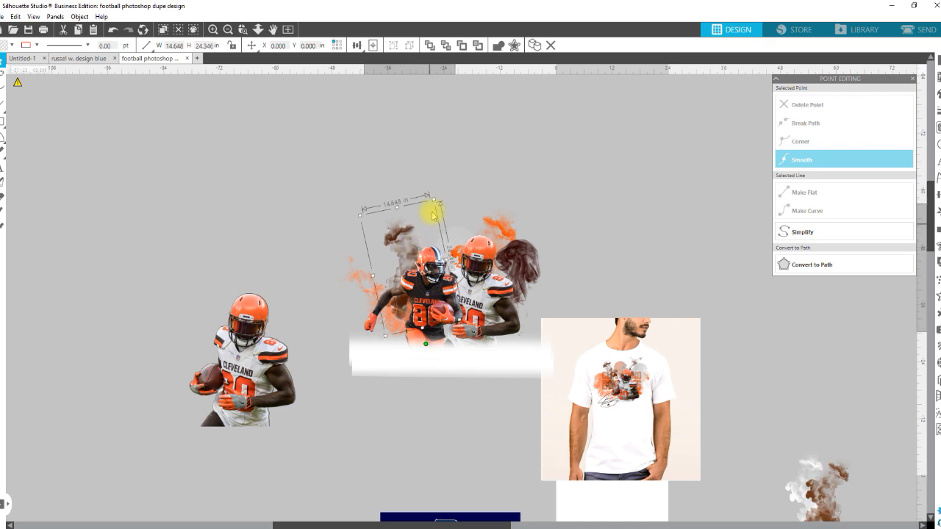
left_click_drag(425, 343, 399, 314)
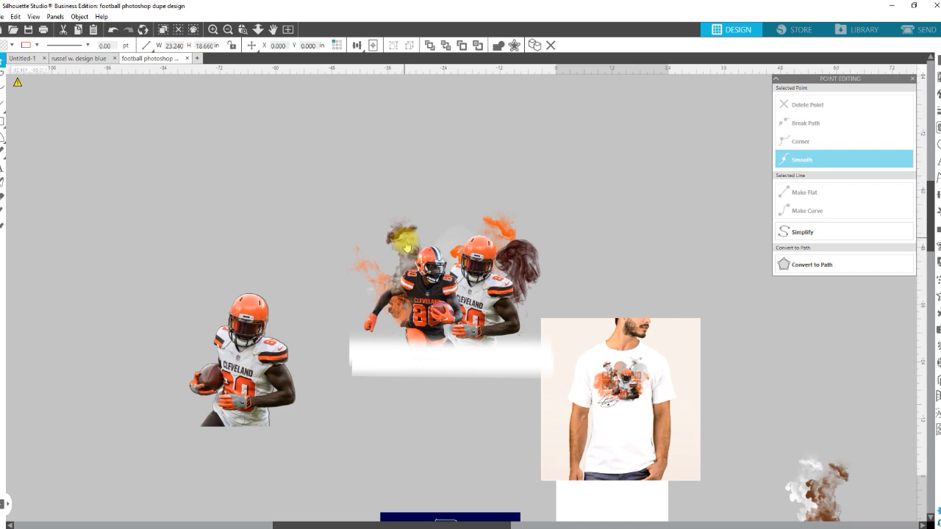
- Send the large orange smoke to the back, enlarge it to about 30.4 by 24.4 in and rotate it behind the dark-jersey player
right_click(379, 284)
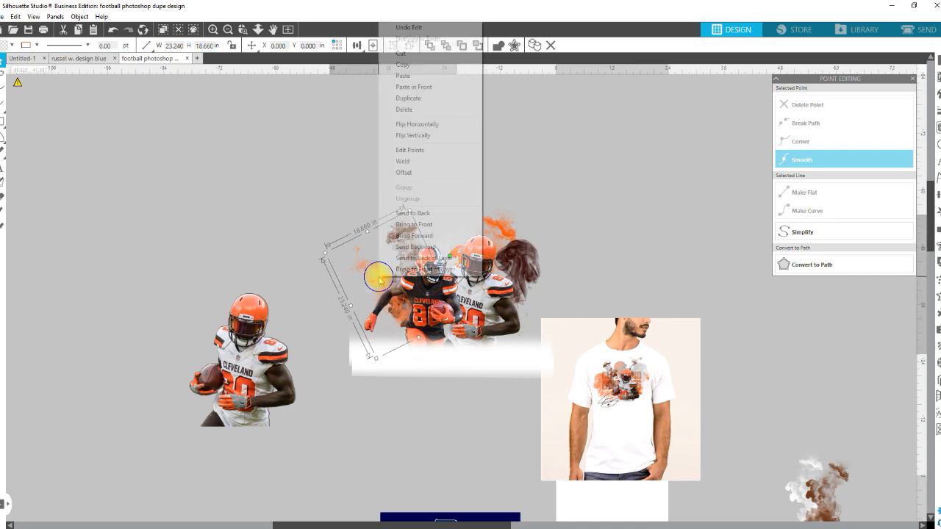
left_click(420, 214)
left_click_drag(369, 274, 331, 229)
left_click_drag(464, 255, 337, 323)
left_click_drag(338, 271, 398, 312)
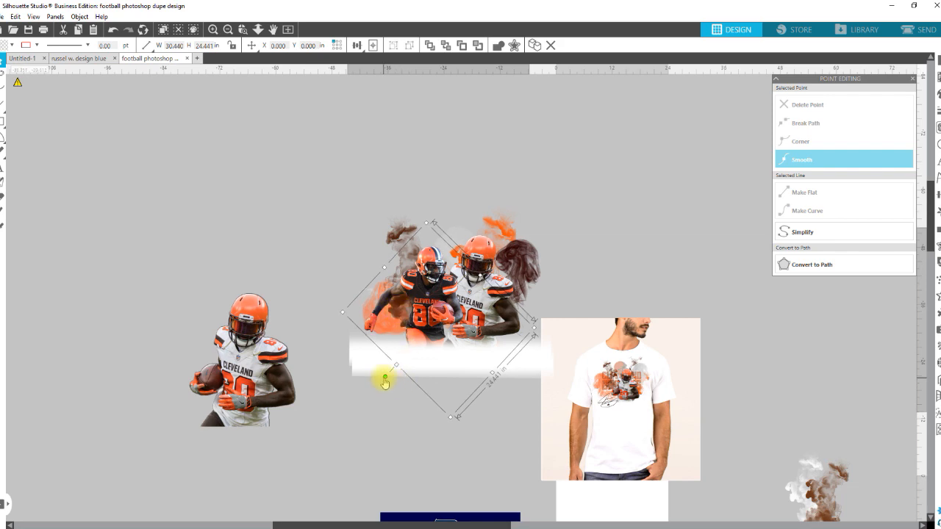
left_click_drag(384, 377, 407, 358)
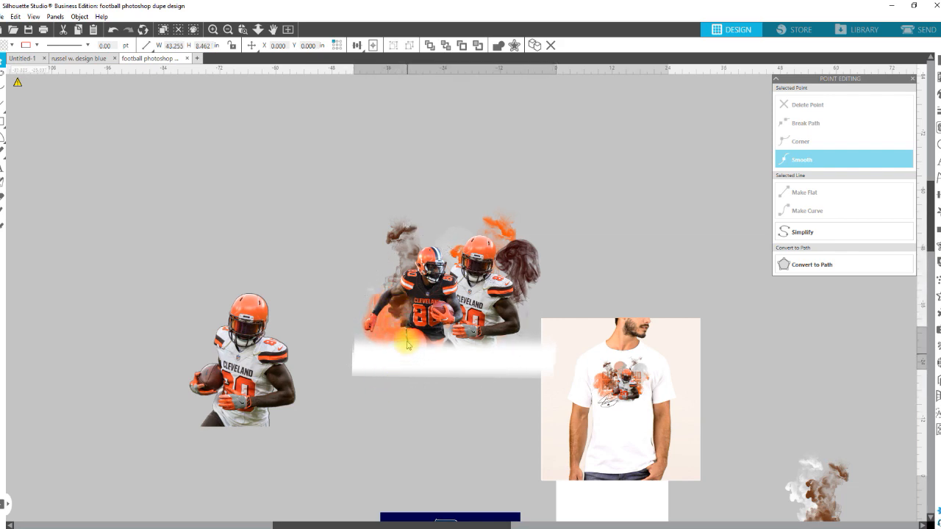
- Move the large orange smoke outward around the dark-jersey player's extended arm and nudge the brown smoke closer to his helmet
left_click(375, 298)
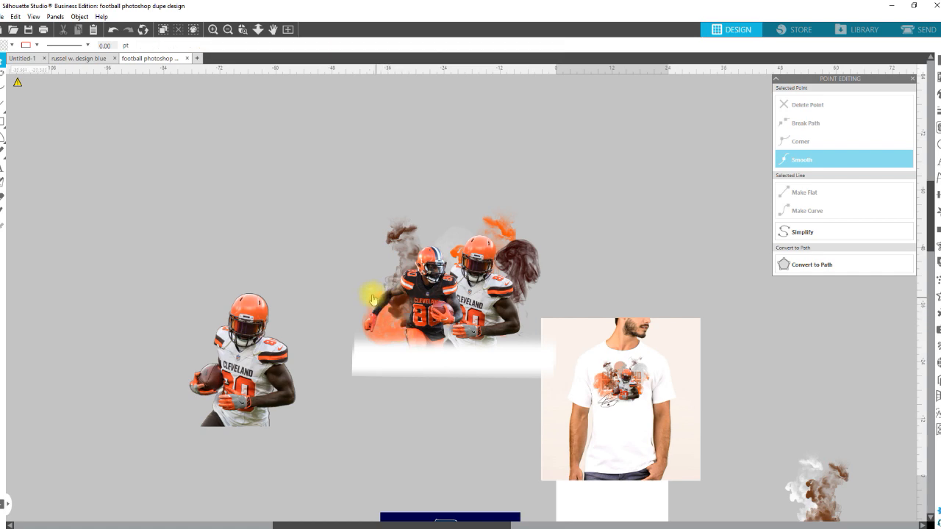
left_click(375, 300)
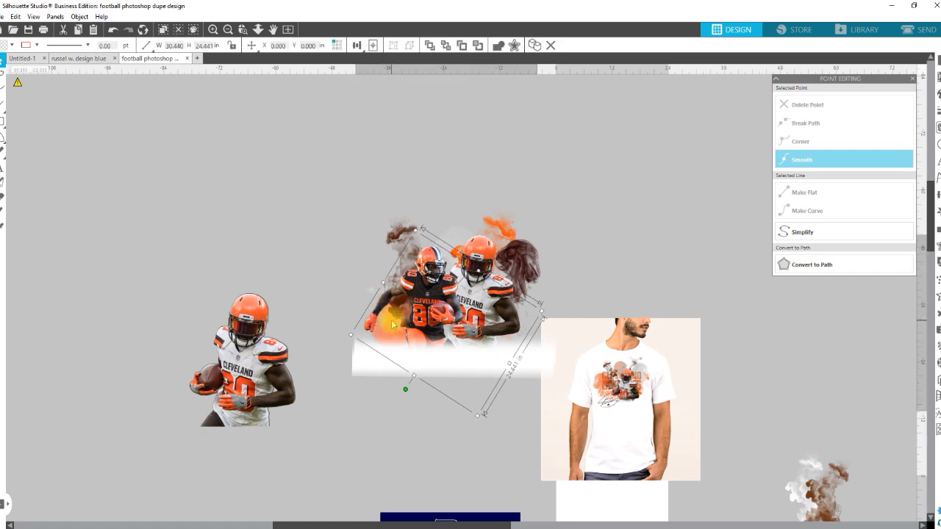
left_click_drag(376, 319, 372, 316)
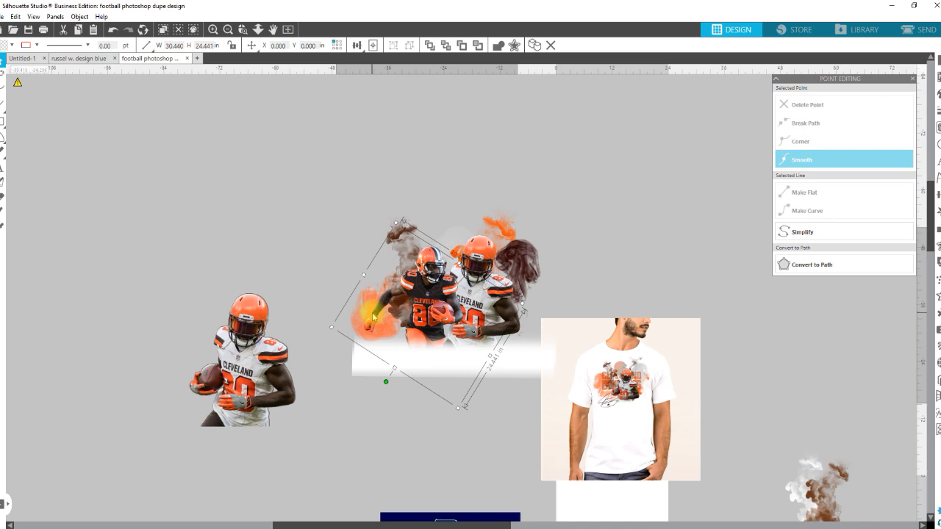
left_click(407, 253)
left_click_drag(406, 254, 413, 262)
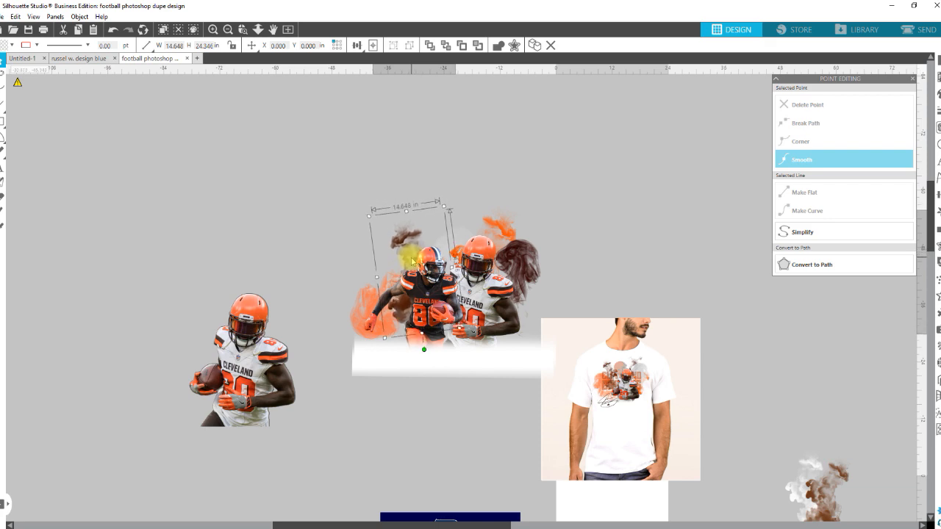
- Move the orange smoke behind the white-jersey player inward so it rises between the two helmets, and adjust its rotation
left_click(450, 255)
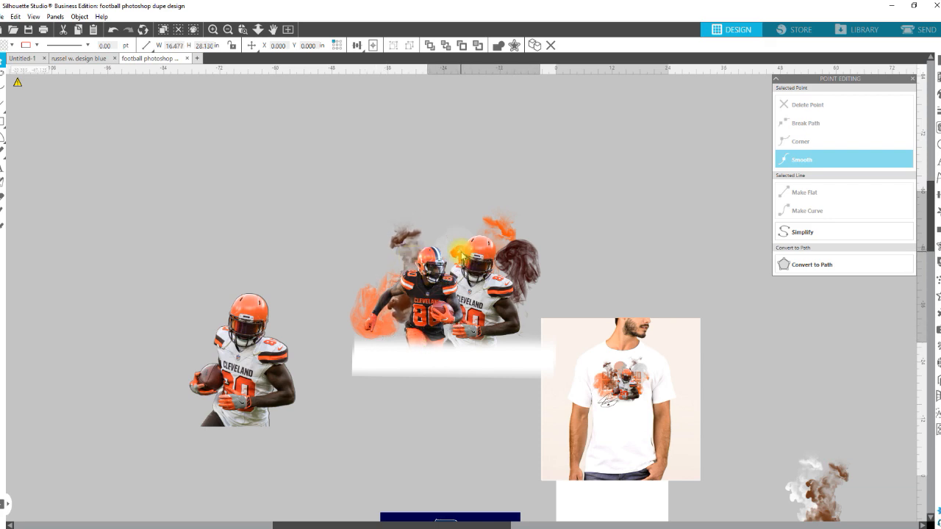
left_click_drag(450, 255, 444, 254)
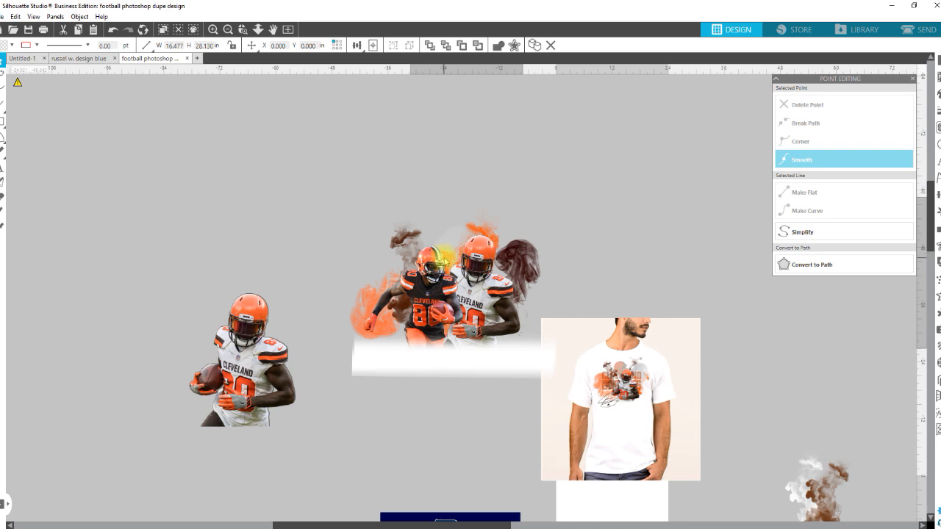
left_click(483, 234)
left_click_drag(441, 355, 490, 358)
- Flip the brown smoke vertically, rotate it sideways and position it so it arches behind the dark-jersey player's helmet
left_click(415, 229)
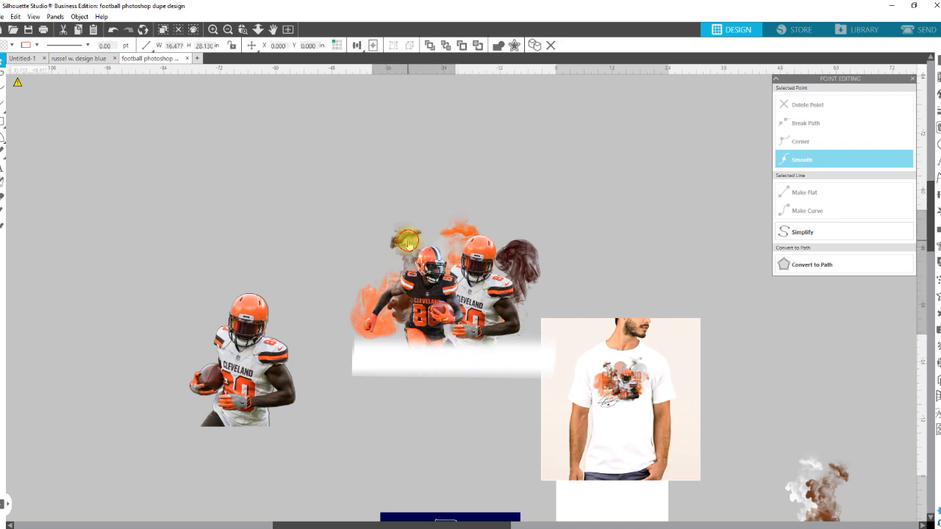
right_click(414, 248)
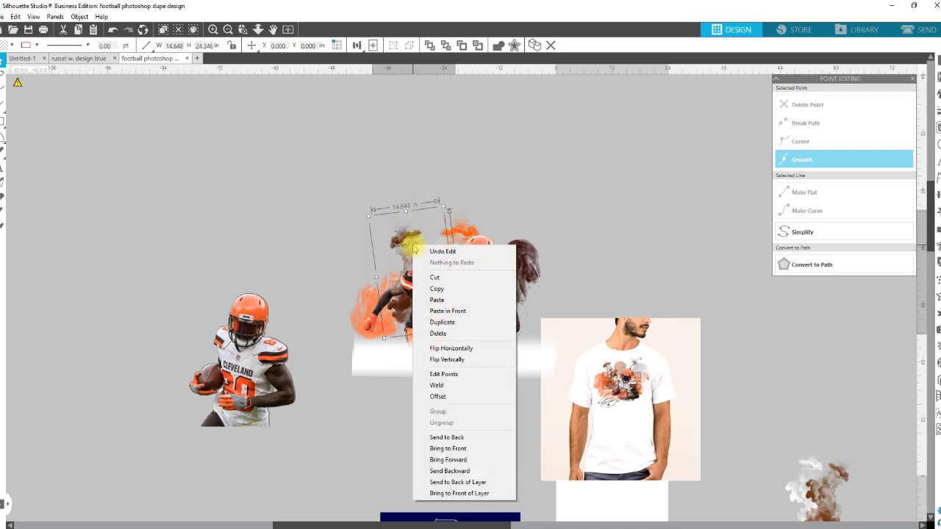
left_click(448, 359)
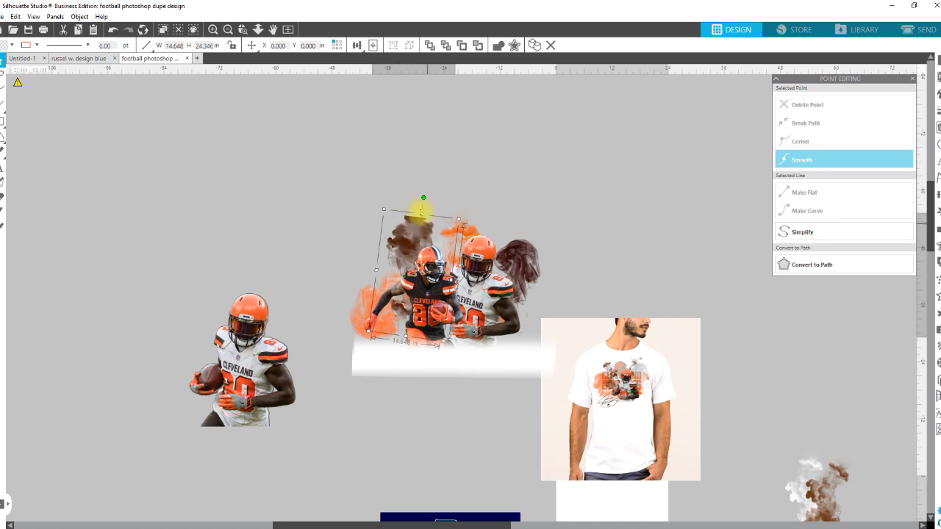
left_click_drag(425, 198, 482, 265)
left_click_drag(409, 270, 372, 263)
left_click_drag(394, 326, 402, 327)
left_click(399, 265)
left_click_drag(458, 247, 422, 241)
left_click(440, 239)
left_click(420, 245)
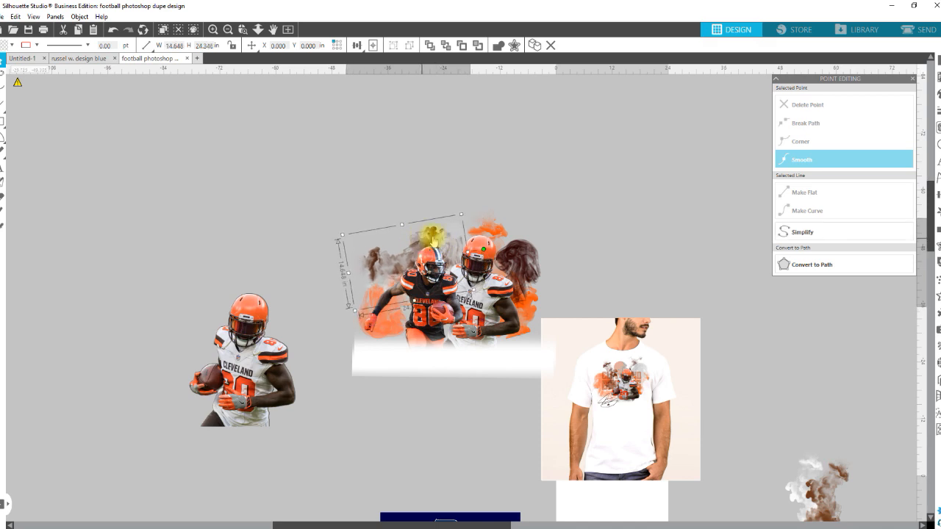
- Move the small orange smoke from behind the white-jersey player to the outer edge beside the dark-jersey player's arm
left_click(502, 234)
left_click_drag(502, 234, 399, 240)
right_click(400, 240)
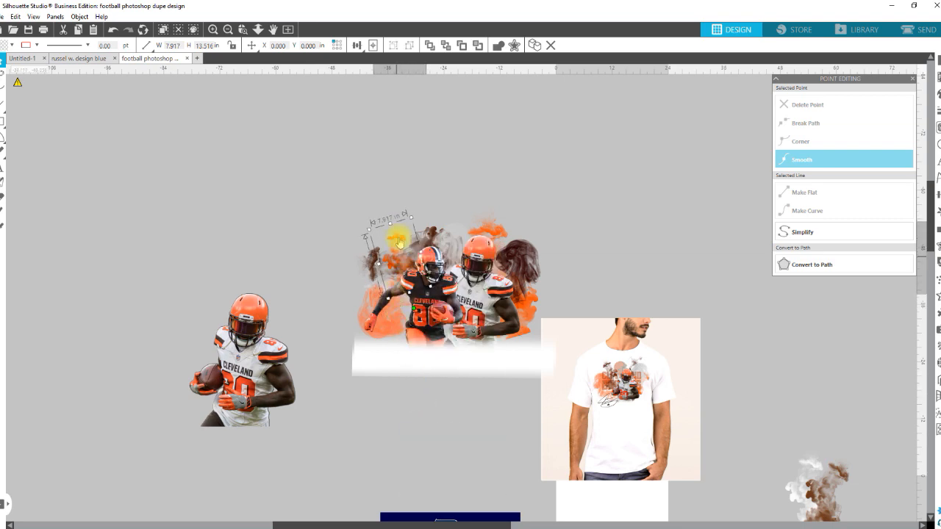
left_click_drag(397, 237, 374, 264)
left_click(415, 250)
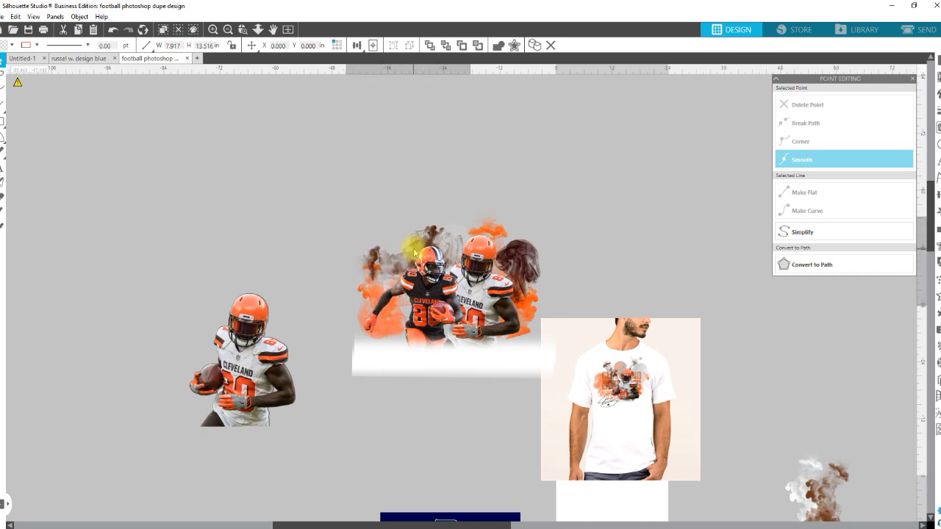
- Shift the maroon smoke slightly outward from the white-jersey player's shoulder and clear the selection
left_click(529, 261)
left_click_drag(546, 282, 514, 278)
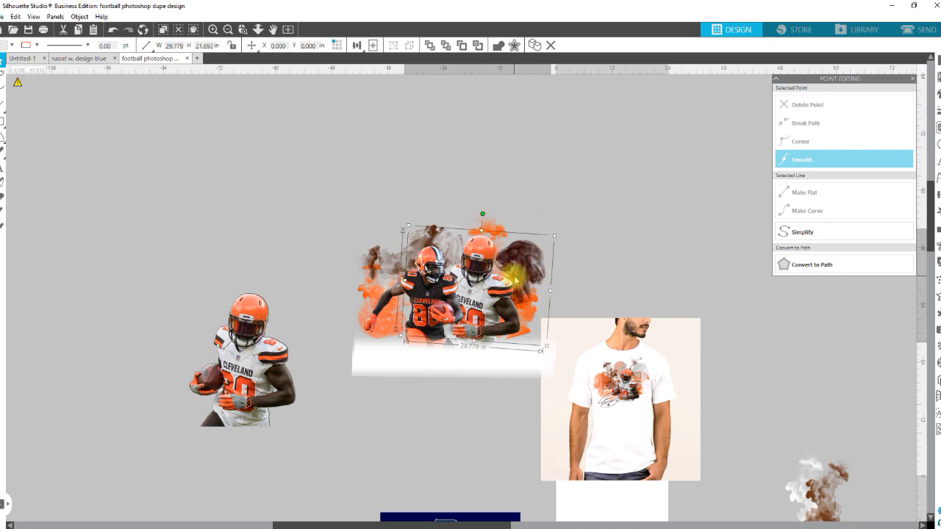
left_click(559, 243)
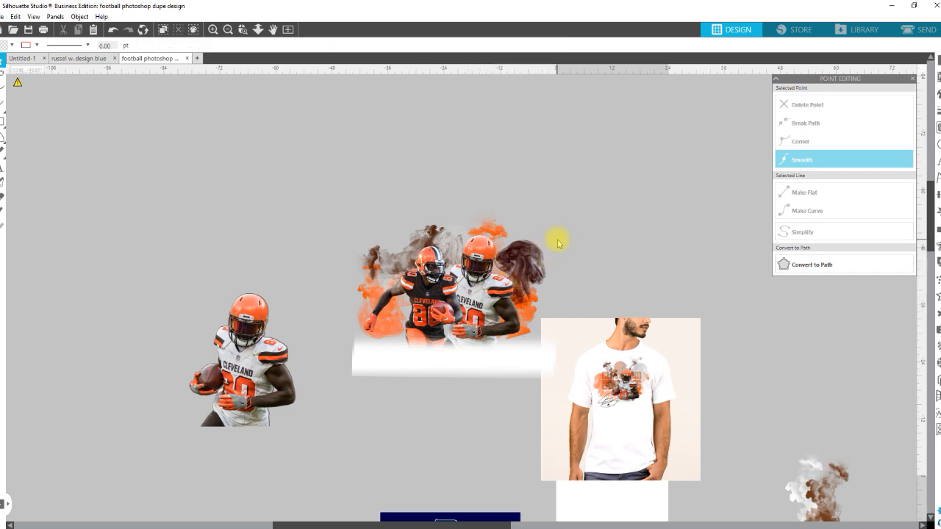
left_click(109, 447)
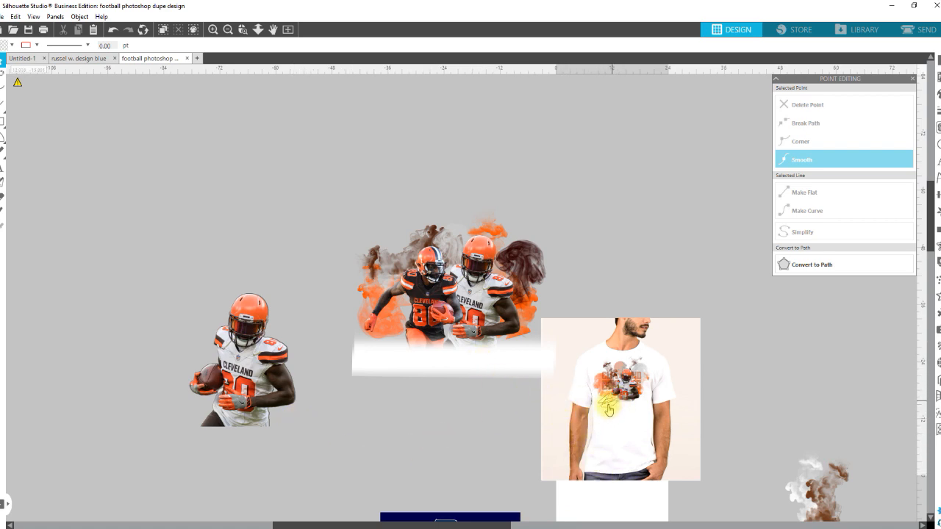
- Inspect the print on the reference shirt and select the faded helmet logo behind its player
key("z")
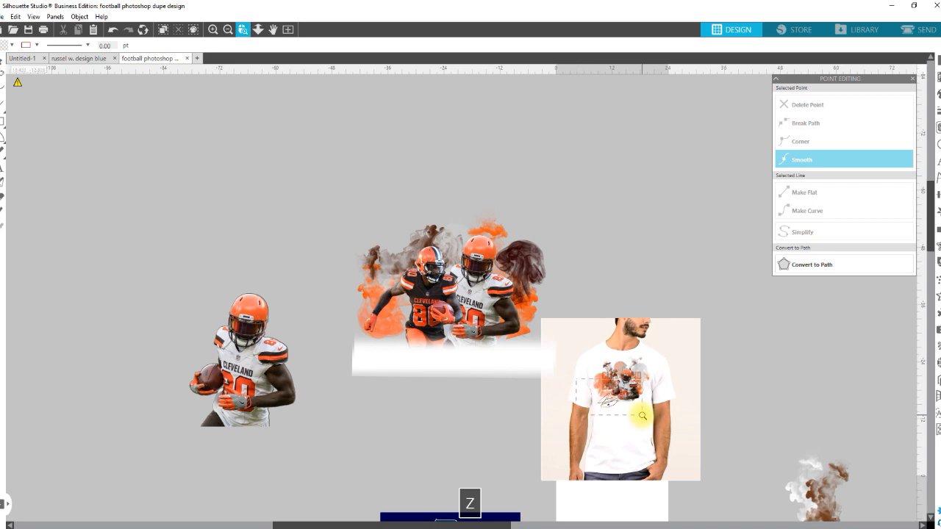
left_click_drag(563, 346, 657, 454)
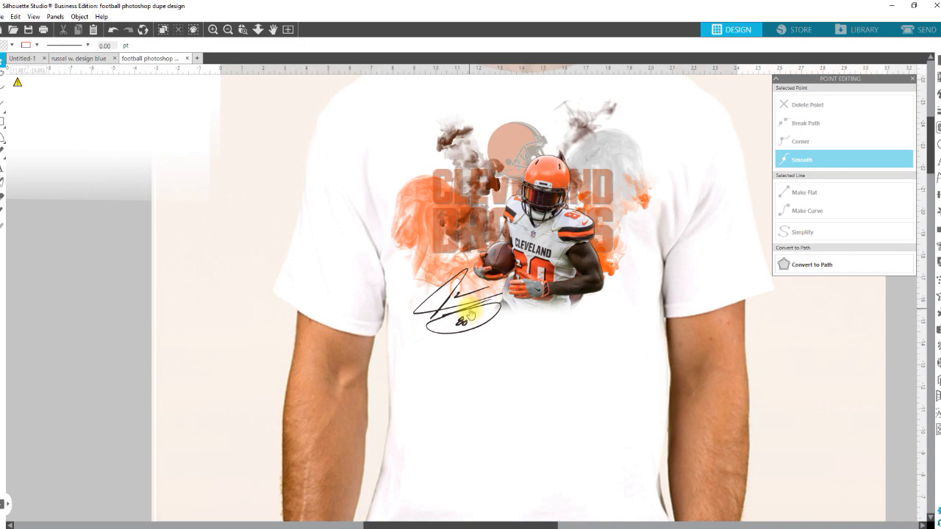
left_click(519, 157)
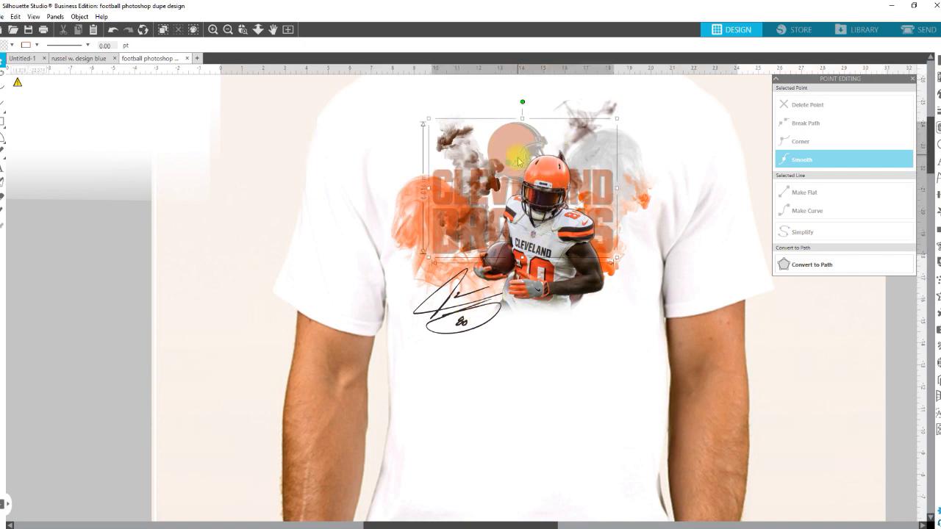
mouse_move(520, 164)
left_mouse_down()
mouse_move(521, 74)
mouse_move(517, 169)
left_mouse_up()
- Move the loose orange Cleveland Browns wordmark down and left, away from the brown smoke, to about X 40.1 in, Y 21.1 in
left_click(257, 30)
left_click_drag(461, 356, 447, 172)
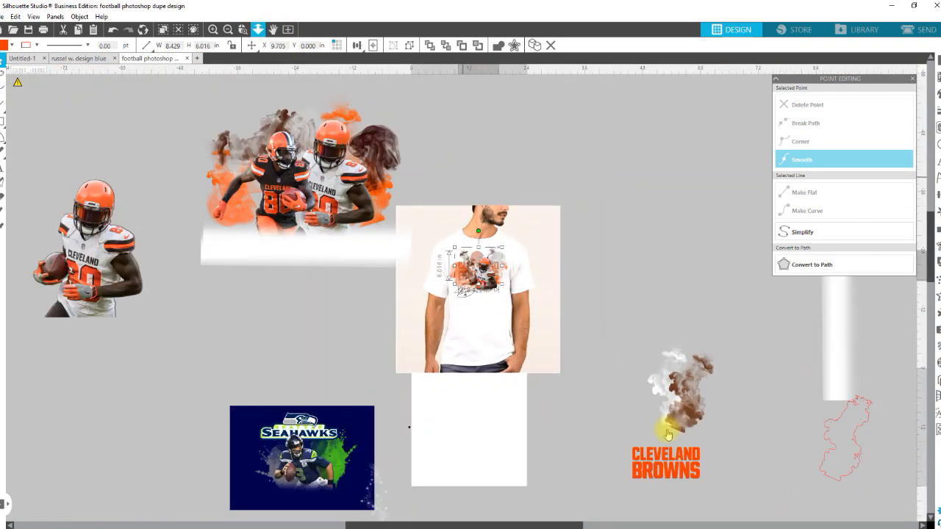
scroll(655, 446, "down", 3)
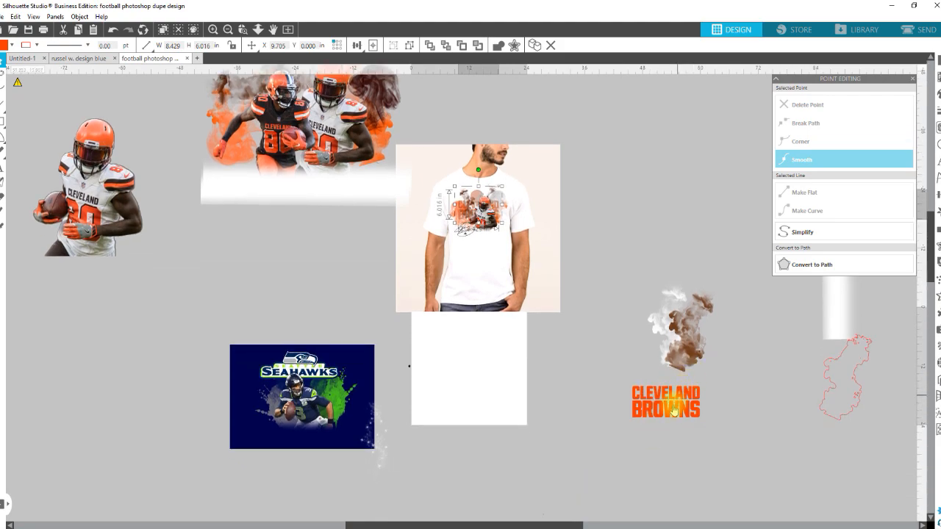
left_click_drag(669, 406, 642, 430)
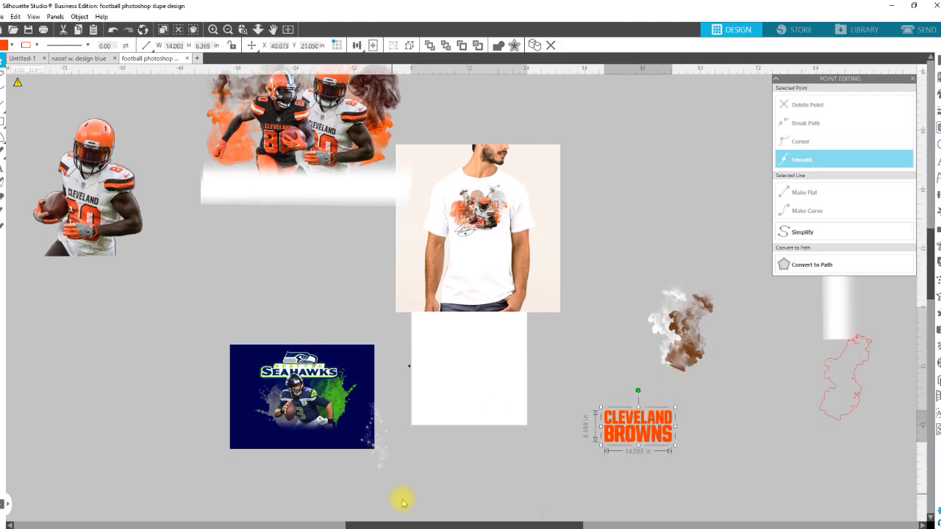
- Import the SVG file cleveland-browns-new-logo-vector from its File Explorer folder into the design, placing it to the right of the loose wordmark
mouse_move(272, 528)
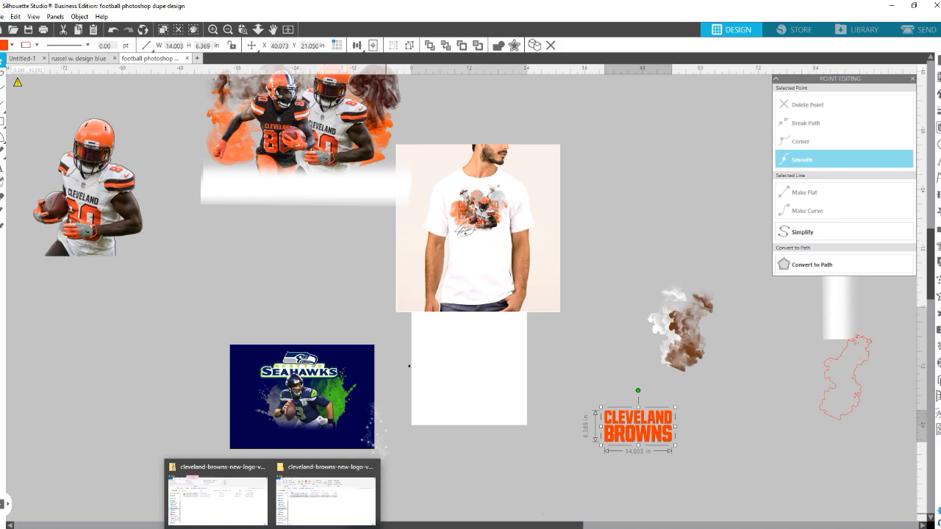
left_click(293, 520)
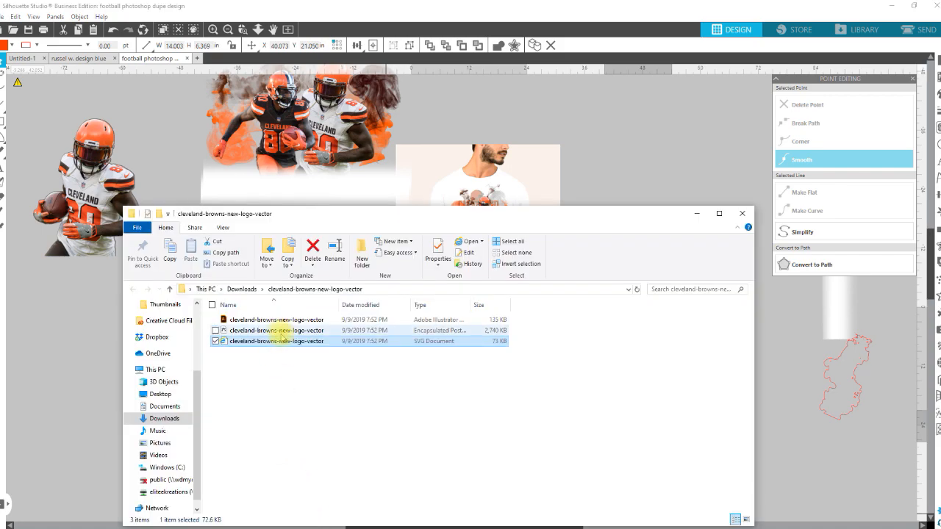
left_click_drag(273, 340, 743, 435)
- Ungroup the imported Cleveland Browns logo so the helmet and lettering become separate pieces
key("z")
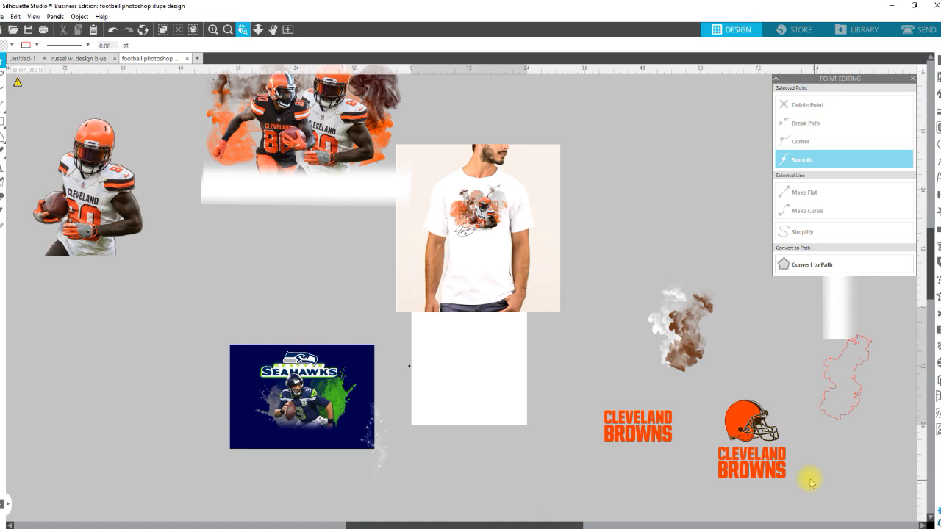
left_click(735, 436)
right_click(365, 219)
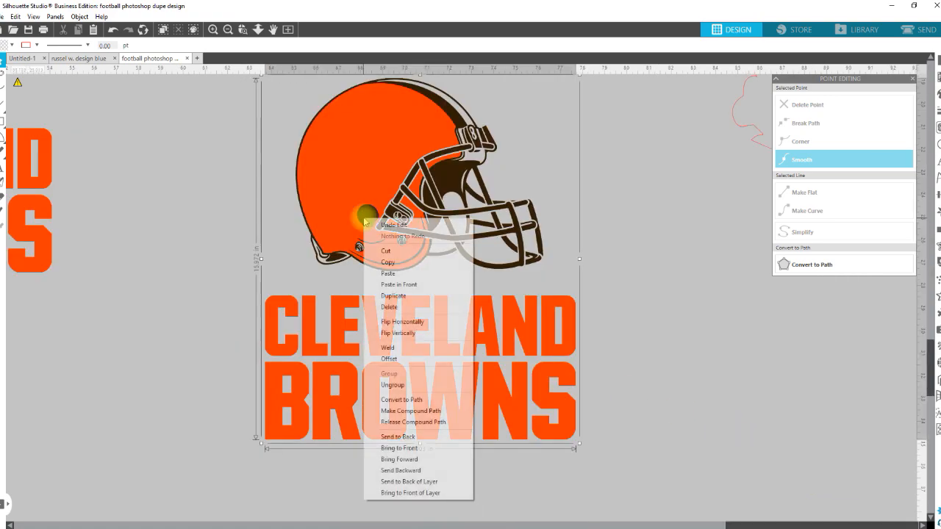
left_click(431, 387)
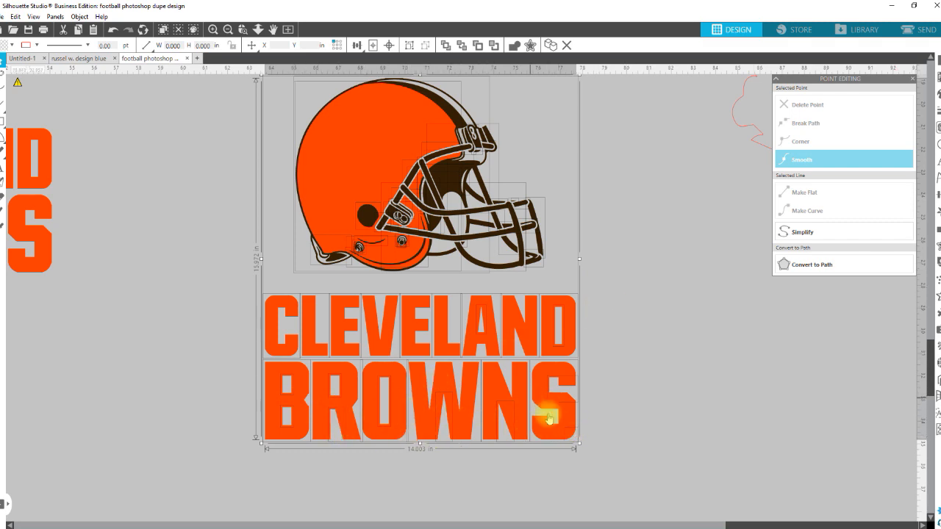
- Delete the large unfilled background shape that encloses both the helmet and the CLEVELAND BROWNS lettering
left_click(637, 336)
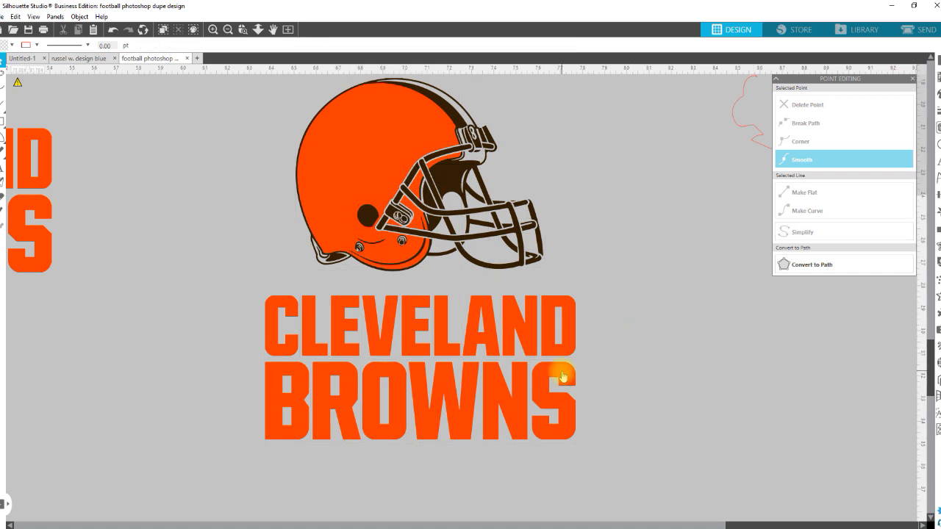
left_click_drag(618, 460, 287, 397)
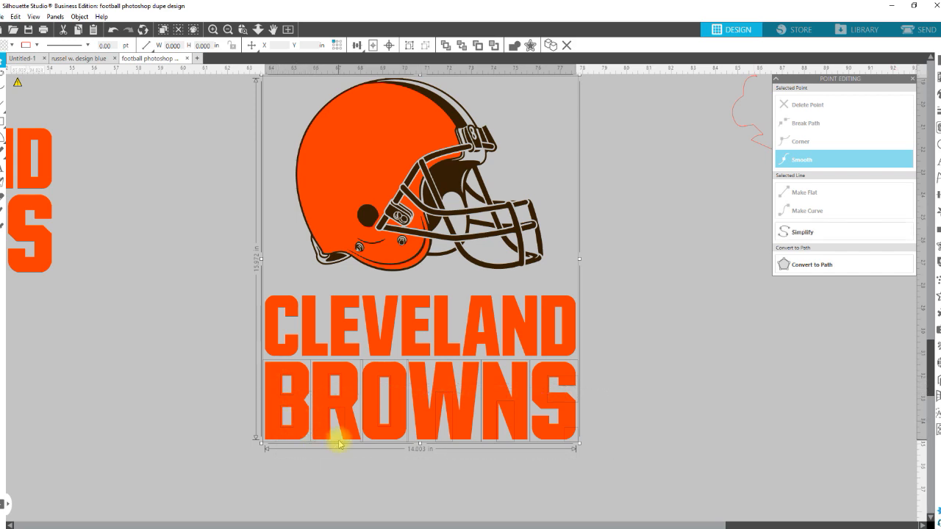
left_click(200, 165)
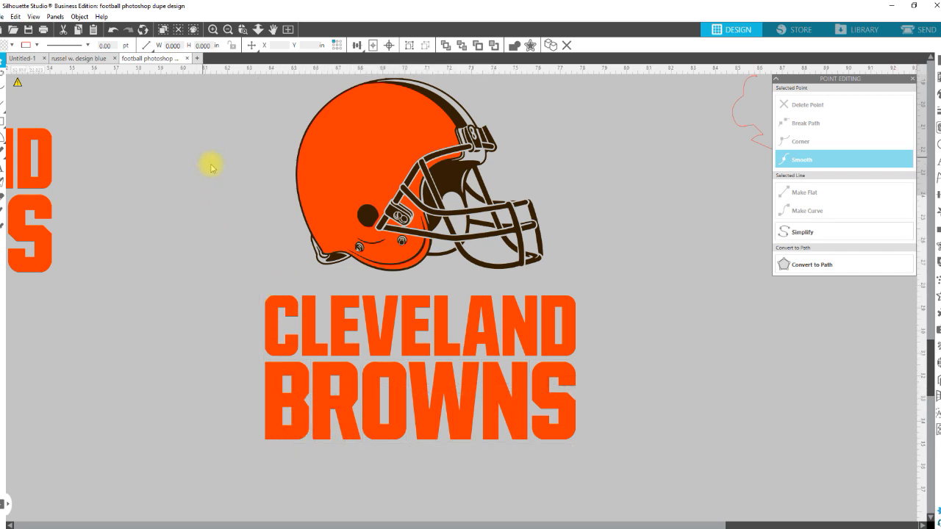
left_click_drag(218, 175, 273, 192)
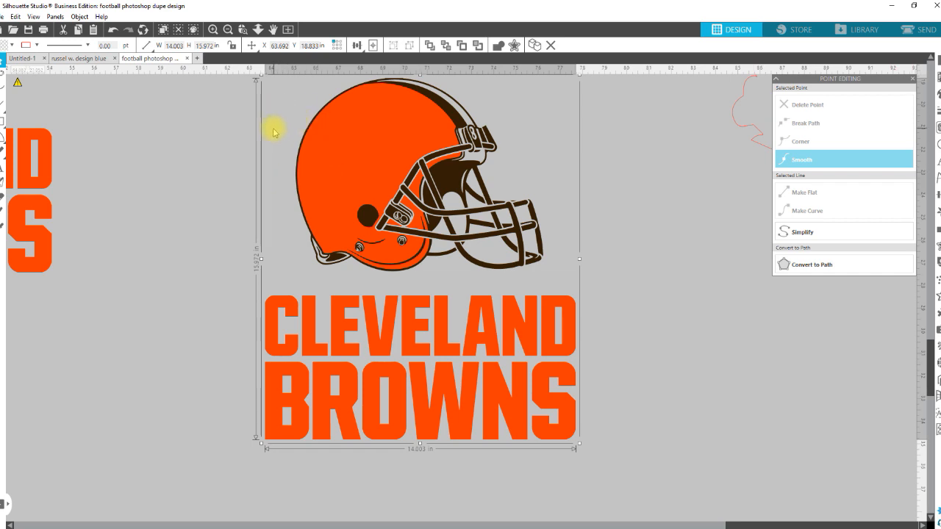
key("Delete")
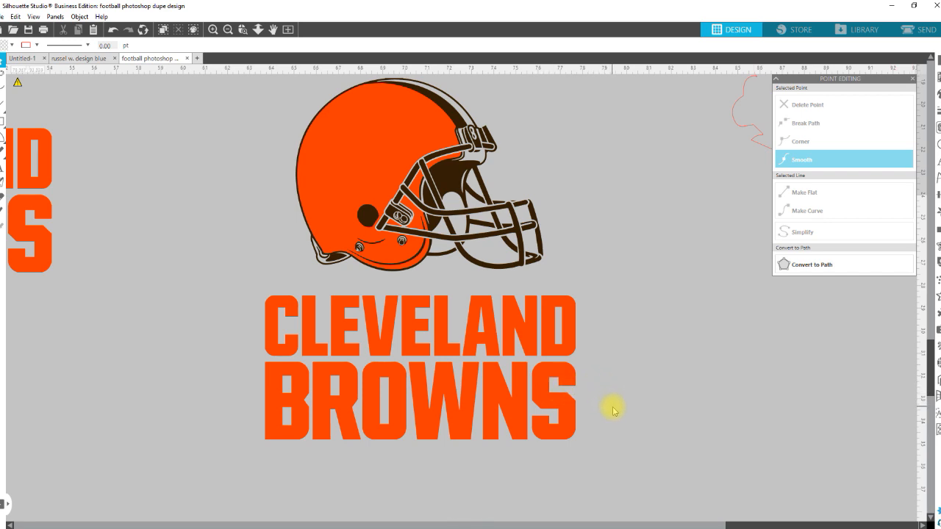
- Isolate the leftover shapes inside the letter openings of CLEVELAND BROWNS and fill them with blue
left_click_drag(621, 419, 247, 312)
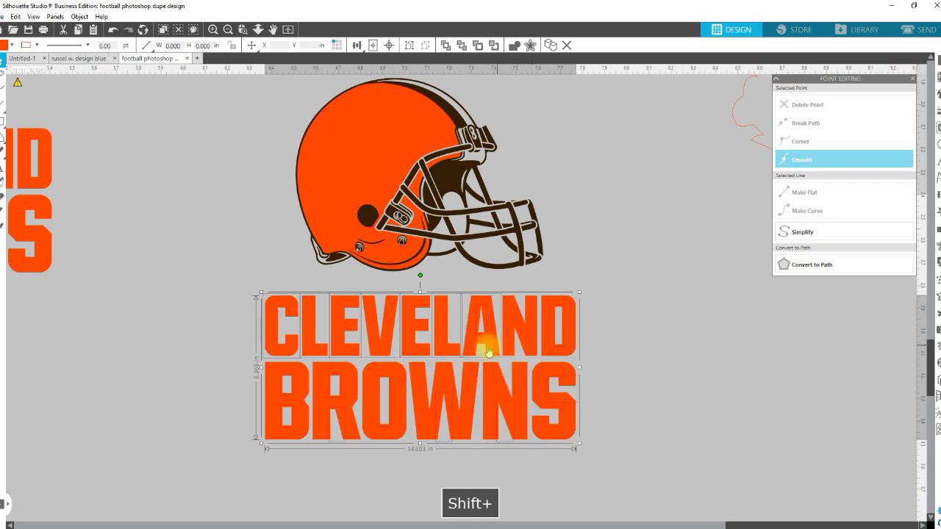
left_click(446, 349, "shift")
left_click(418, 350, "shift")
left_click(380, 346, "shift")
left_click(351, 349, "shift")
left_click(274, 349, "shift")
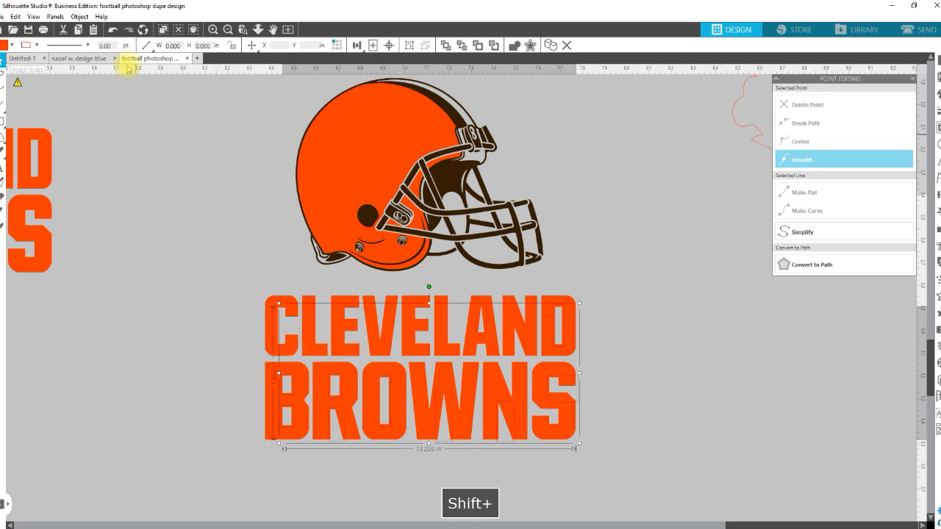
left_click(12, 45)
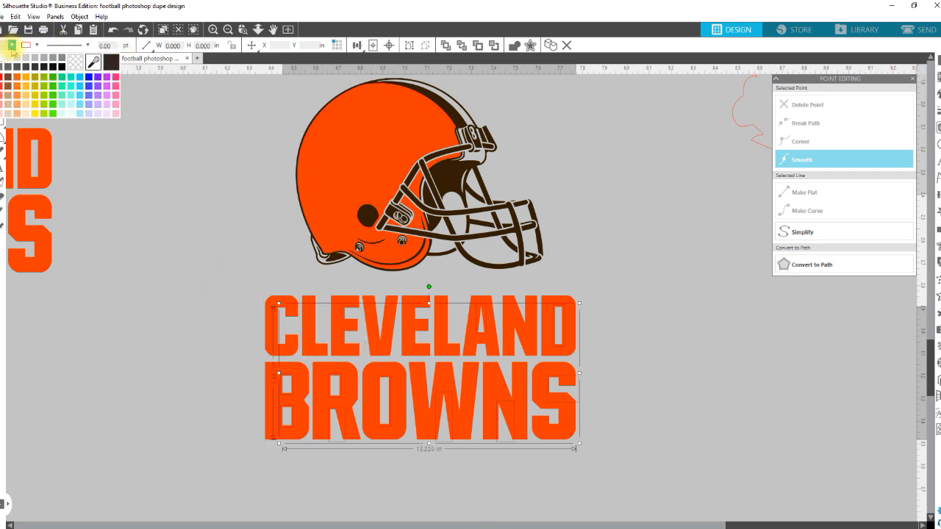
left_click(70, 101)
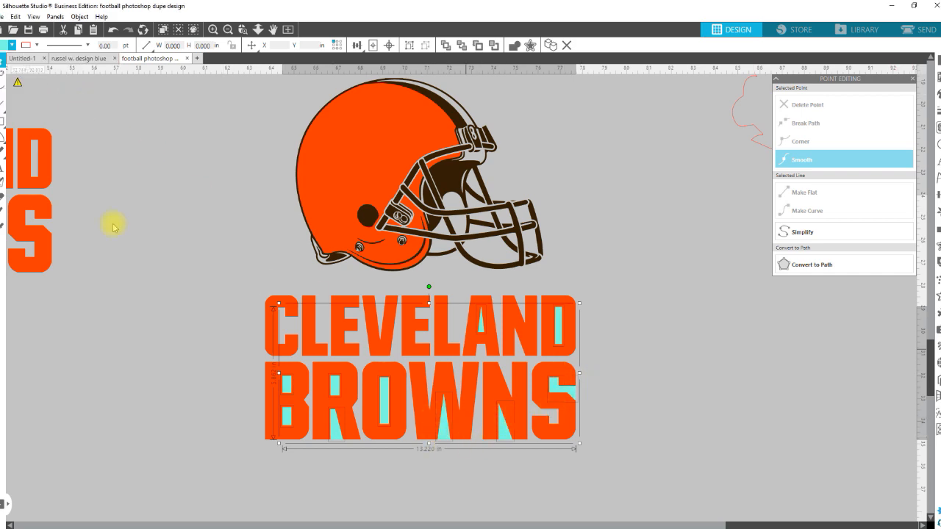
left_click(12, 45)
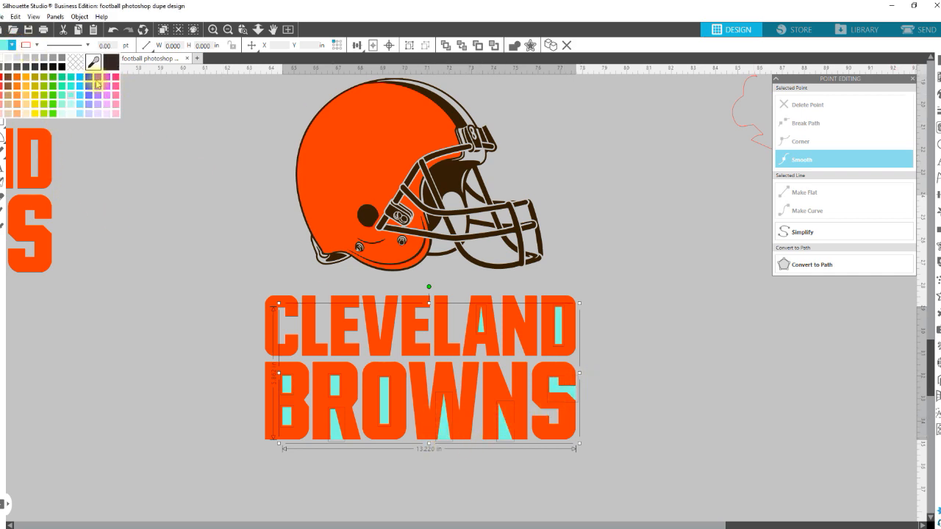
left_click(88, 78)
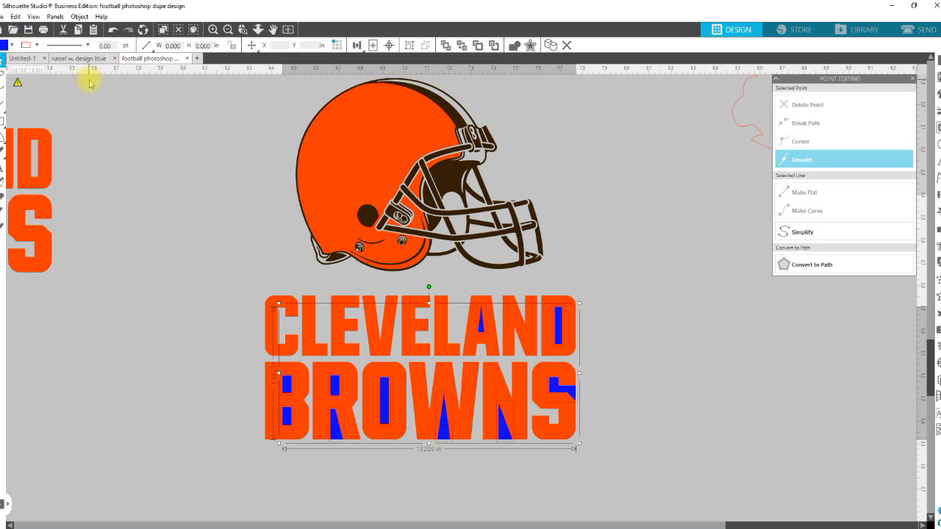
- Delete the blue shapes from the letter openings and the small leftover piece at the lower right corner of the S
left_click(382, 384)
left_click_drag(603, 464, 563, 431)
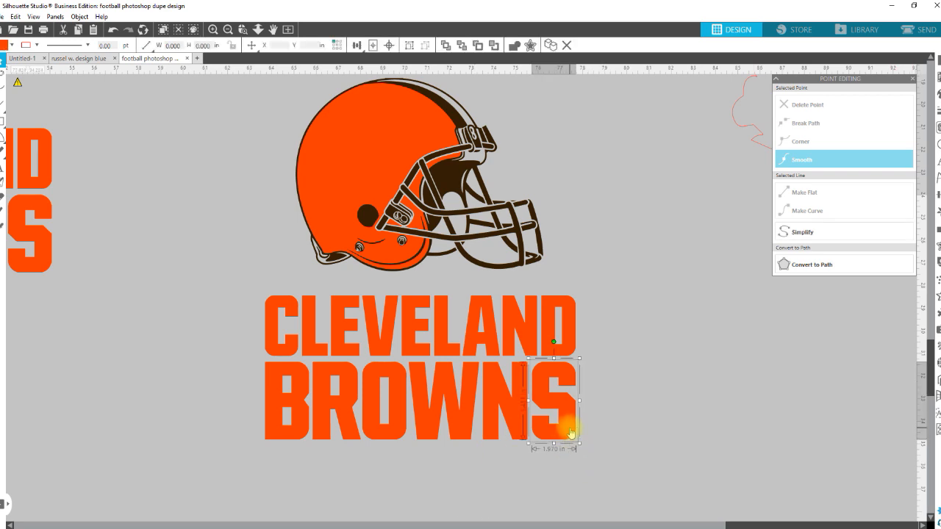
left_click(570, 423, "shift")
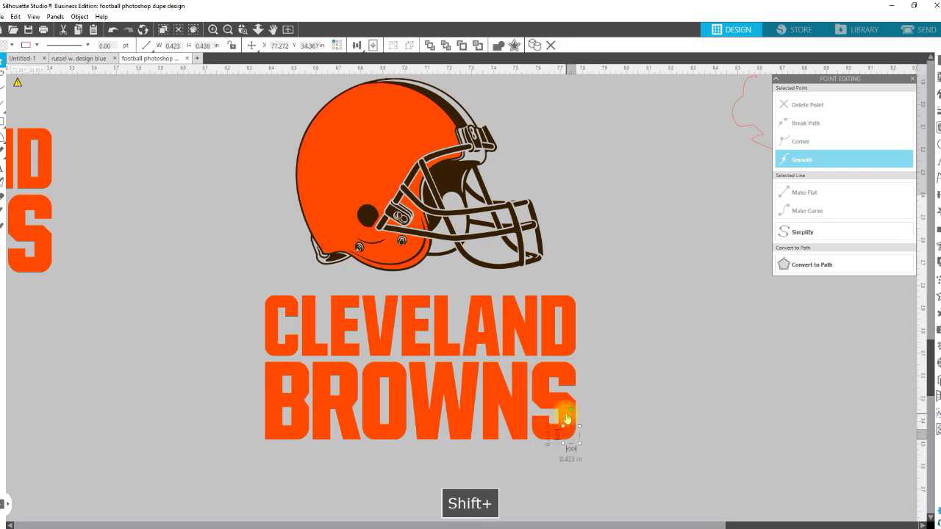
key("Delete")
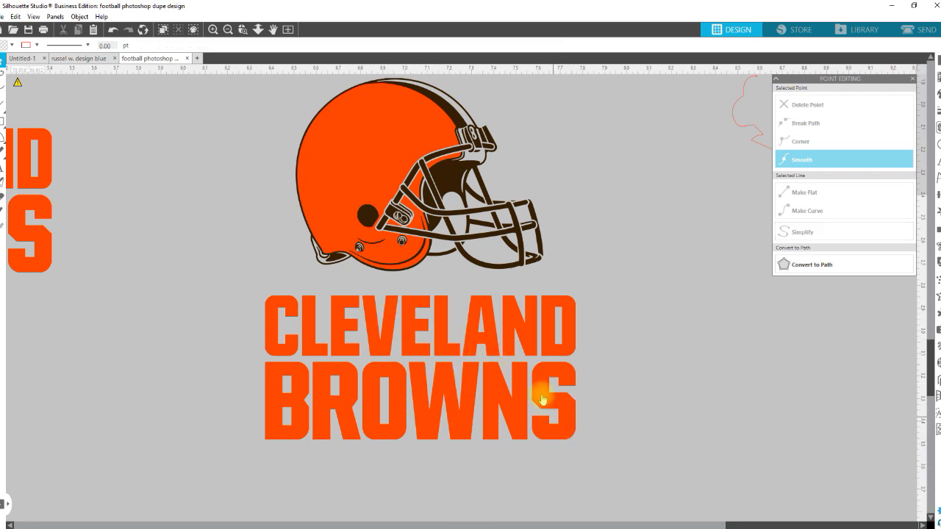
- Group all the helmet pieces into one object and move it slightly down and to the right above the lettering
left_click(443, 141)
key("ctrl+shift+g")
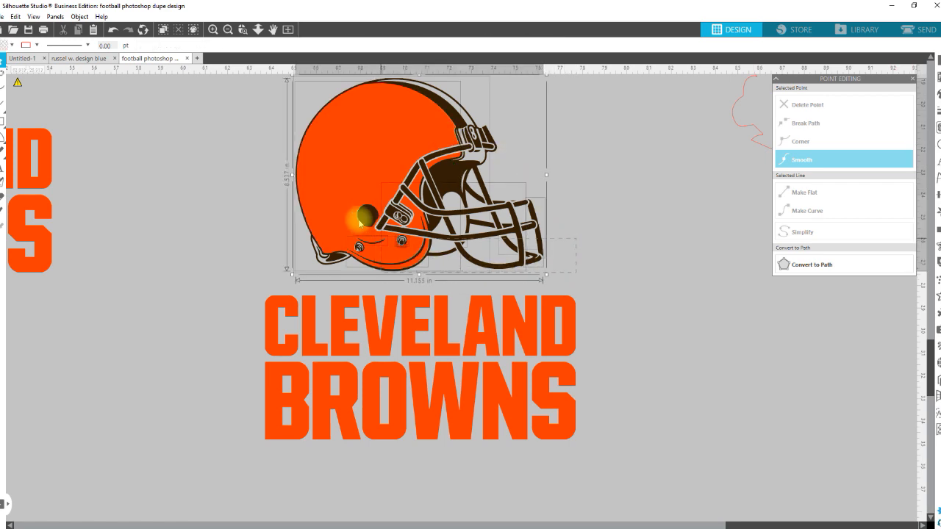
left_click_drag(284, 80, 284, 78)
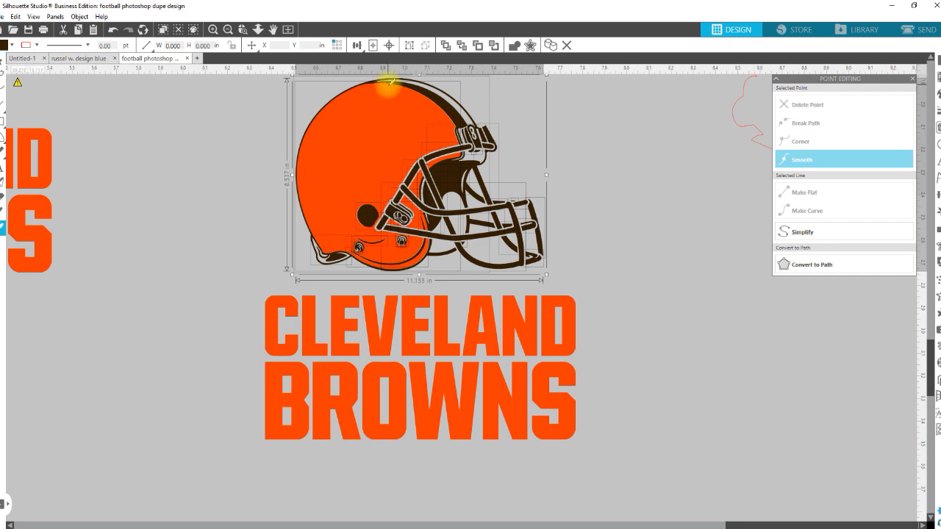
key("ctrl+g")
left_click_drag(419, 152, 433, 166)
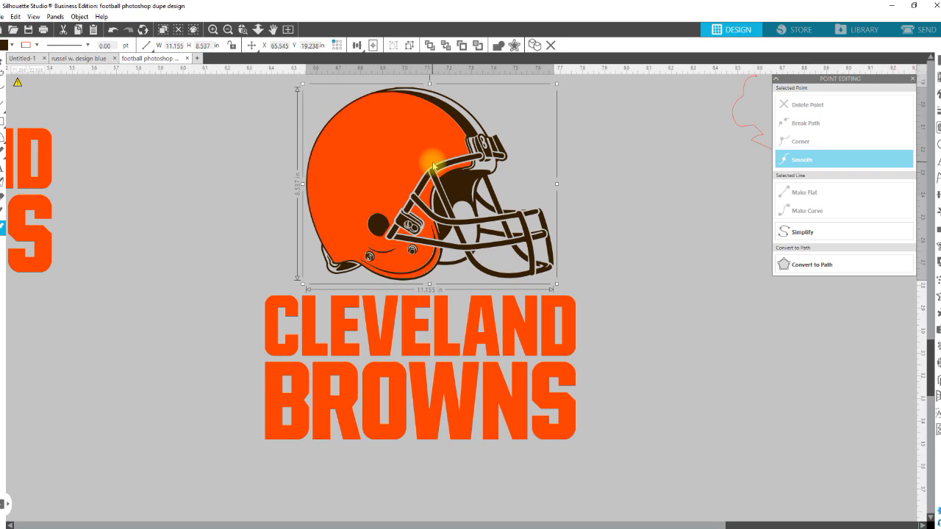
left_click_drag(433, 166, 433, 168)
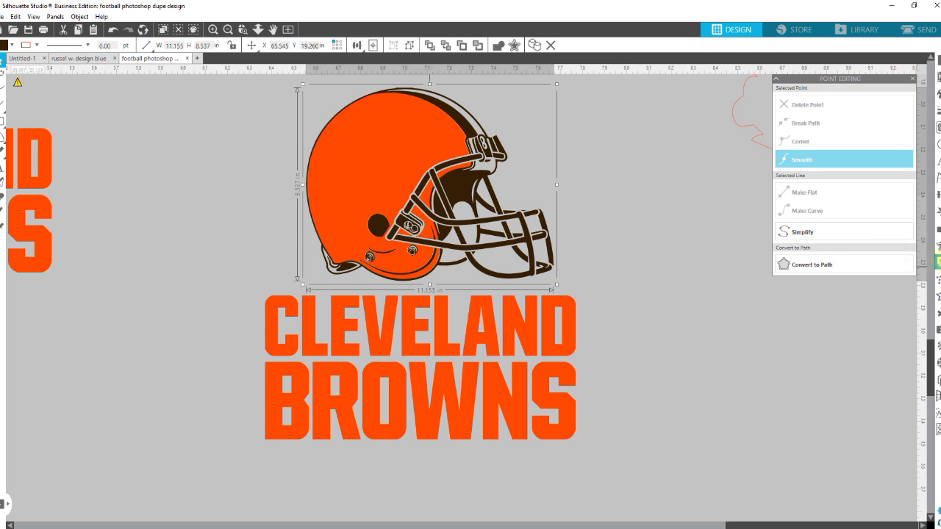
- Create an outer offset with rounded corners around the grouped helmet at a distance of 0.010 in
left_click(938, 248)
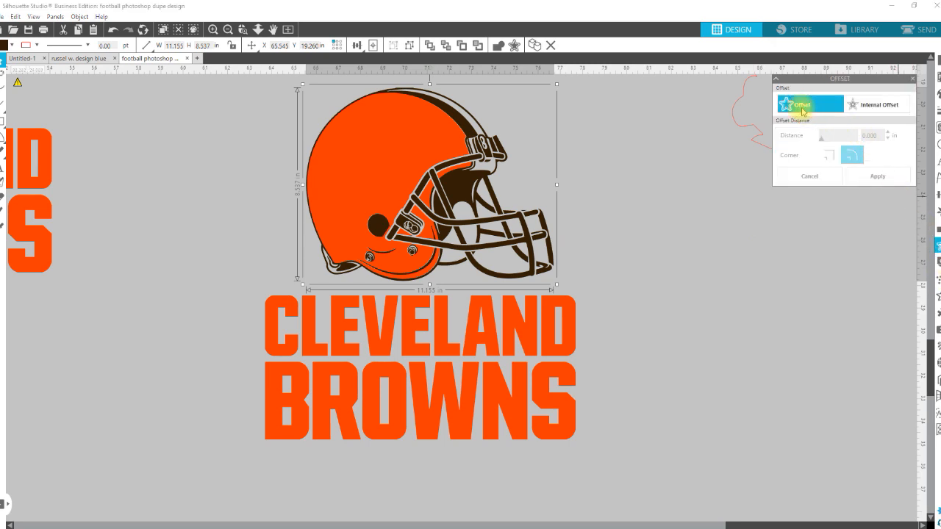
left_click(803, 111)
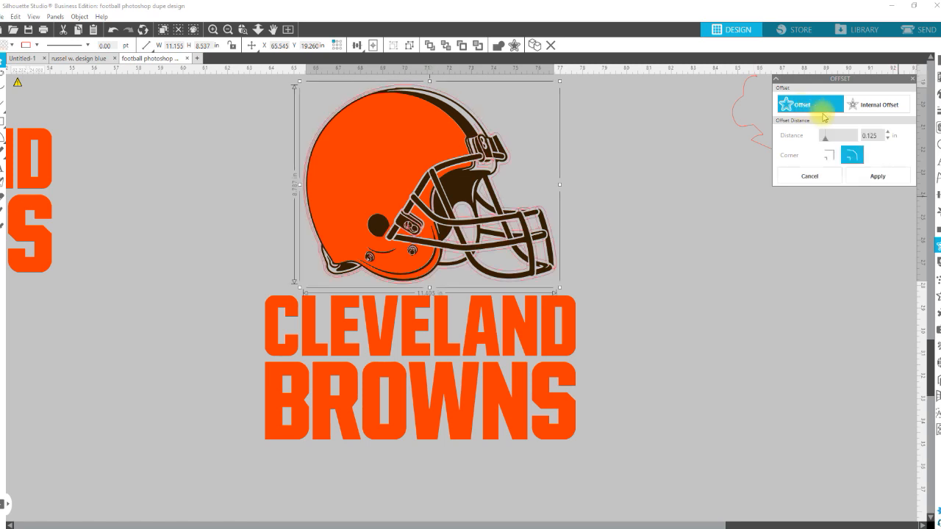
left_click(872, 137)
left_click_drag(875, 137, 854, 137)
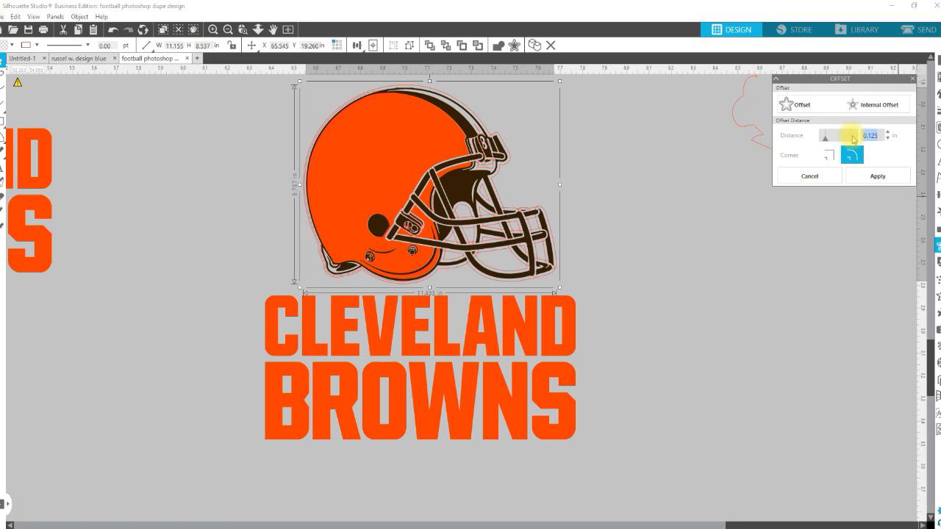
type("01")
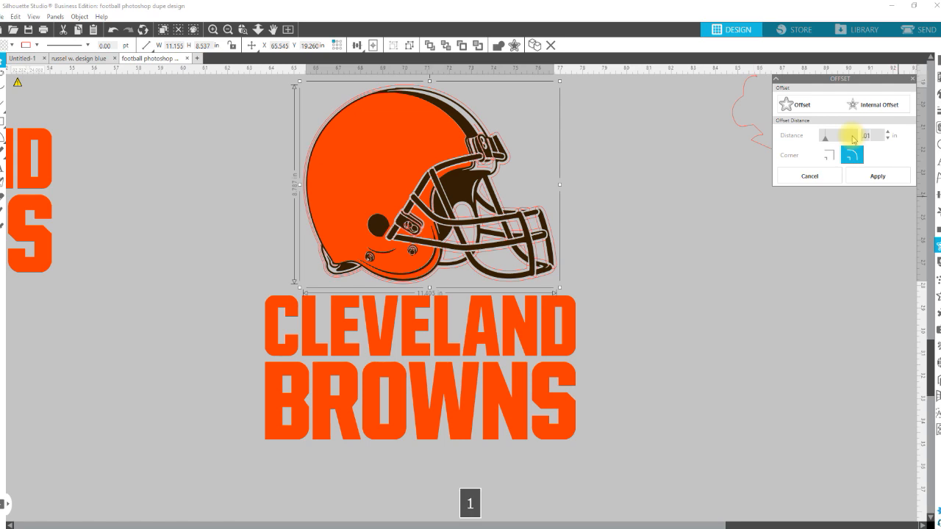
type(".01")
key("Return")
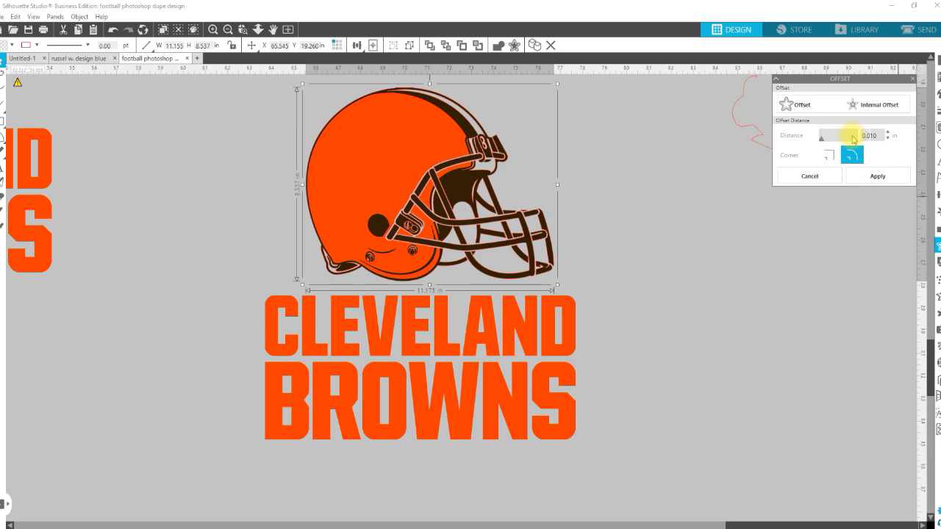
left_click(896, 177)
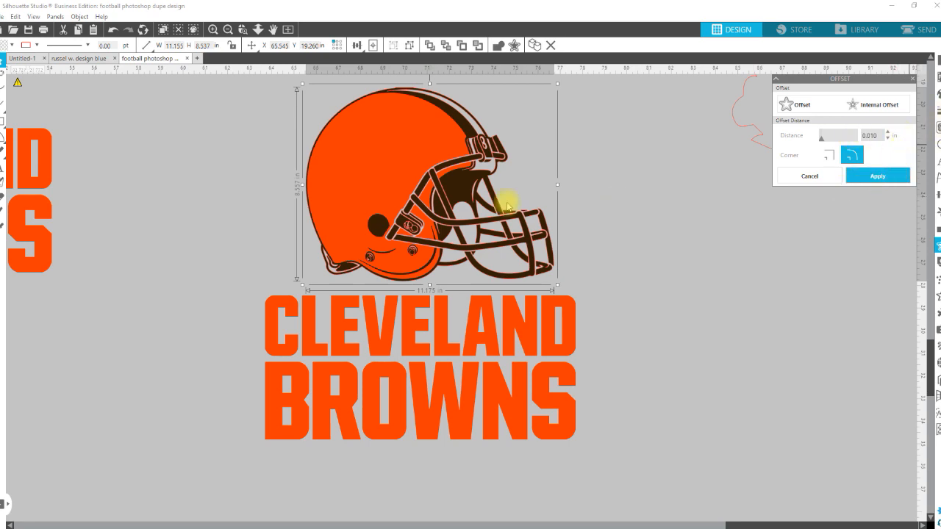
- Fill the helmet's offset shapes with white and release their compound path
left_click(14, 46)
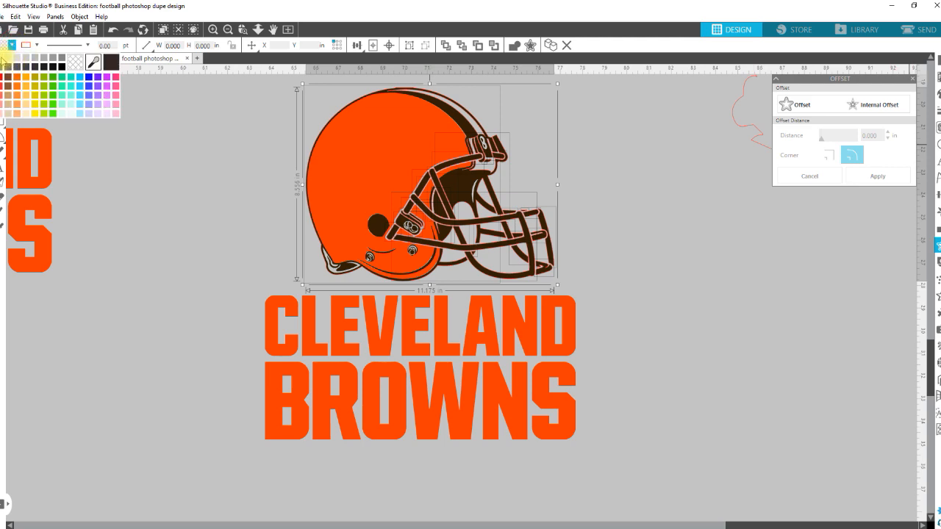
left_click(3, 58)
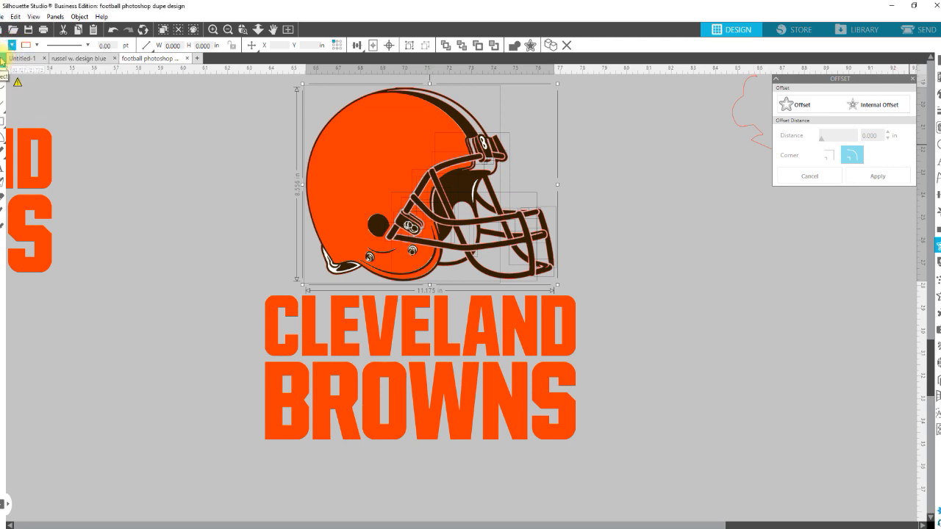
left_click(12, 46)
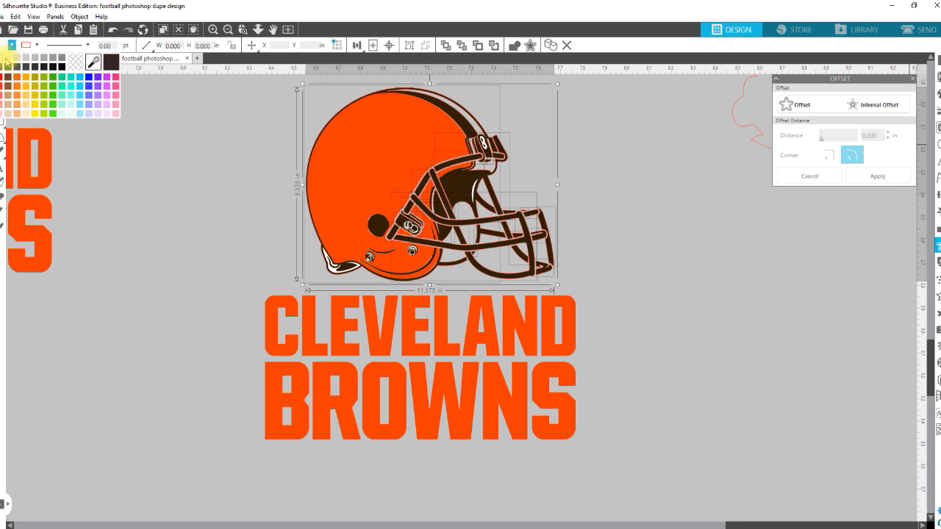
left_click(5, 59)
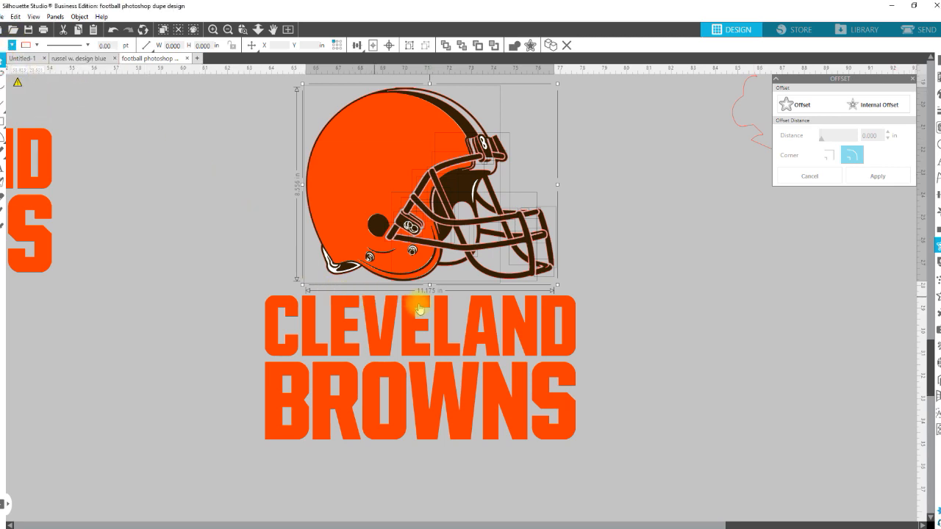
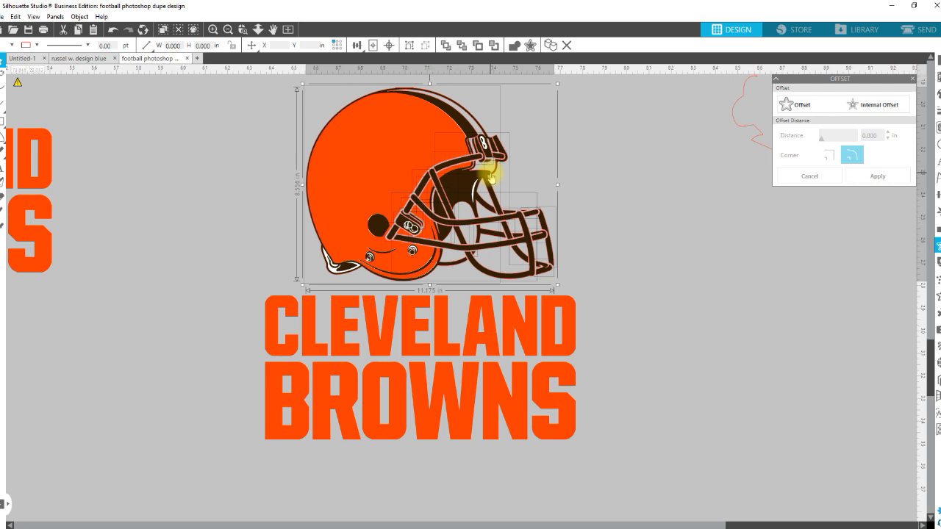
right_click(333, 271)
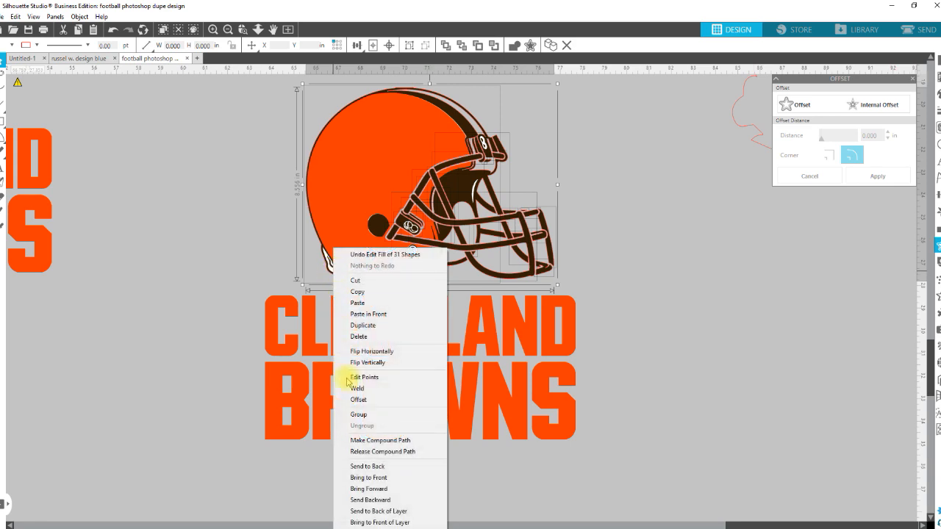
left_click(361, 453)
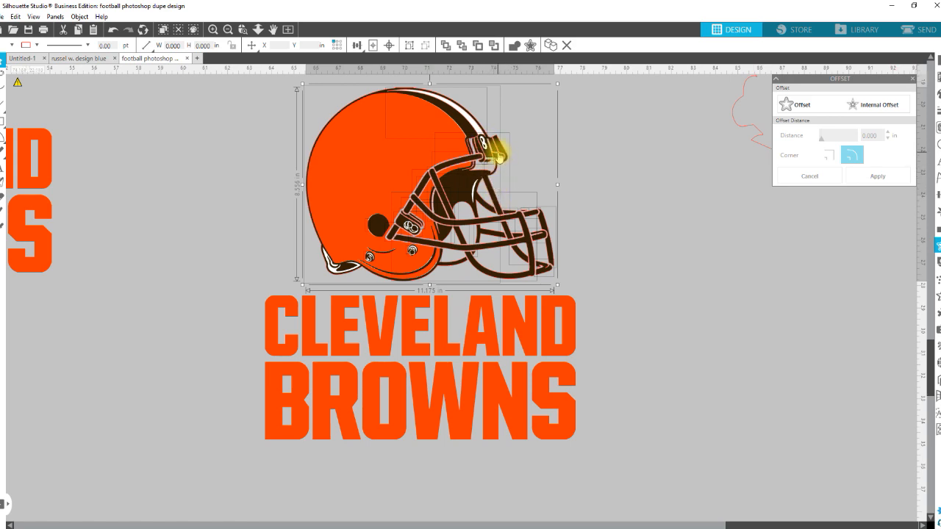
- Delete the white offset shapes from the helmet
left_click_drag(575, 273, 440, 104)
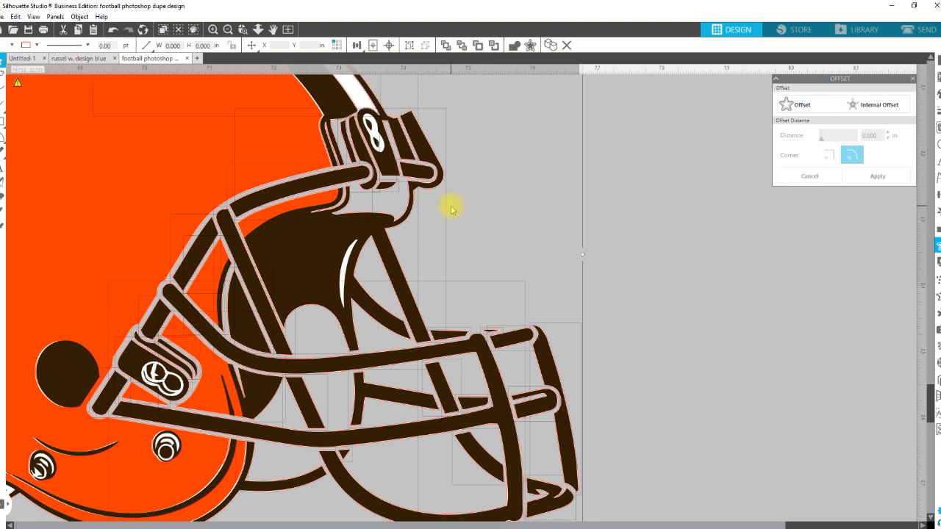
key("Delete")
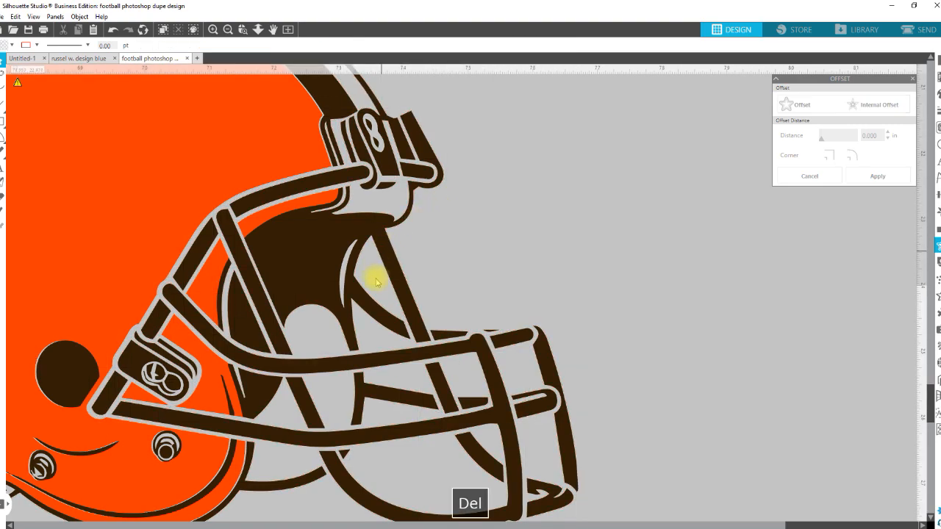
- Start an outer offset around the grouped helmet with a 0.02 in distance and rounded corners
left_click(297, 104)
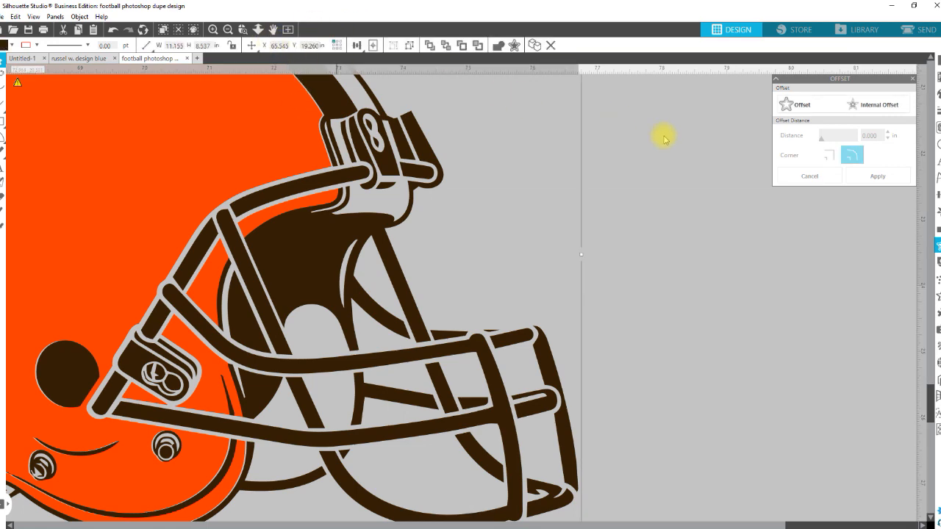
left_click(794, 110)
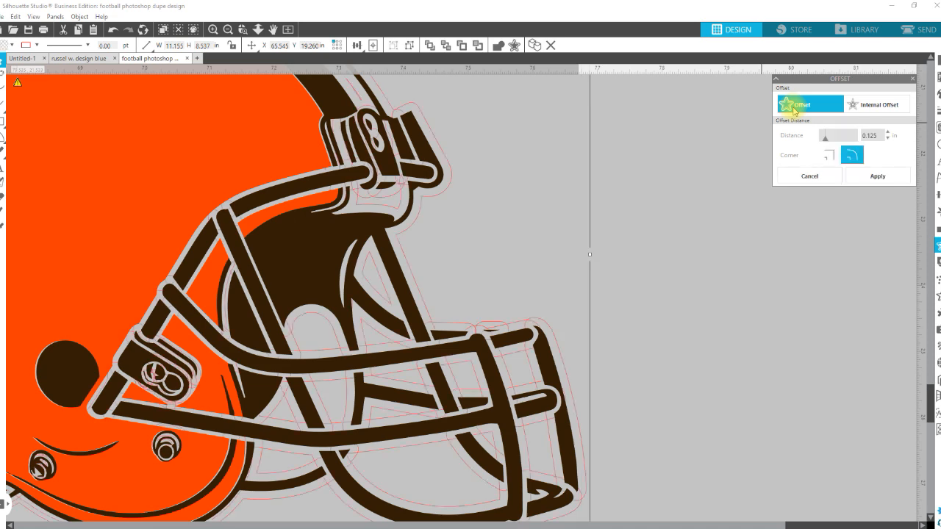
left_click_drag(881, 136, 859, 139)
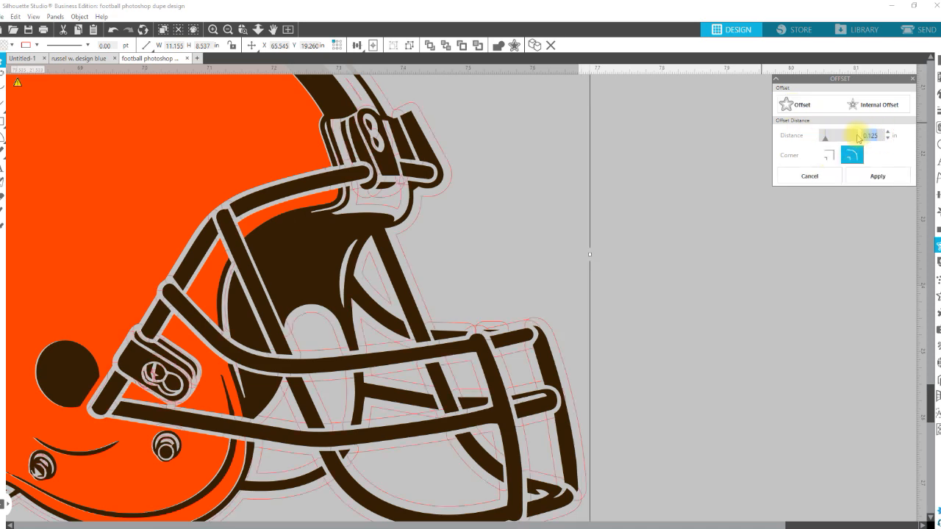
type("0")
type(".02")
key("Return")
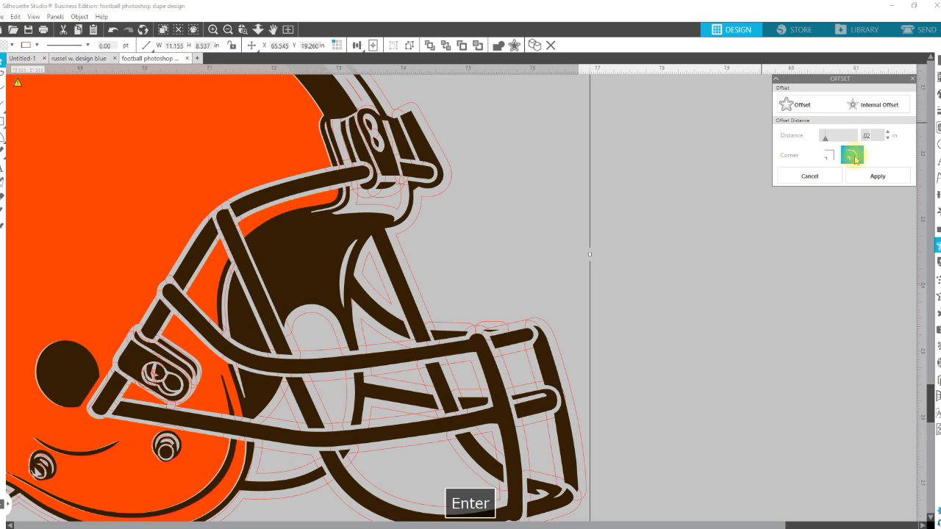
left_click(853, 157)
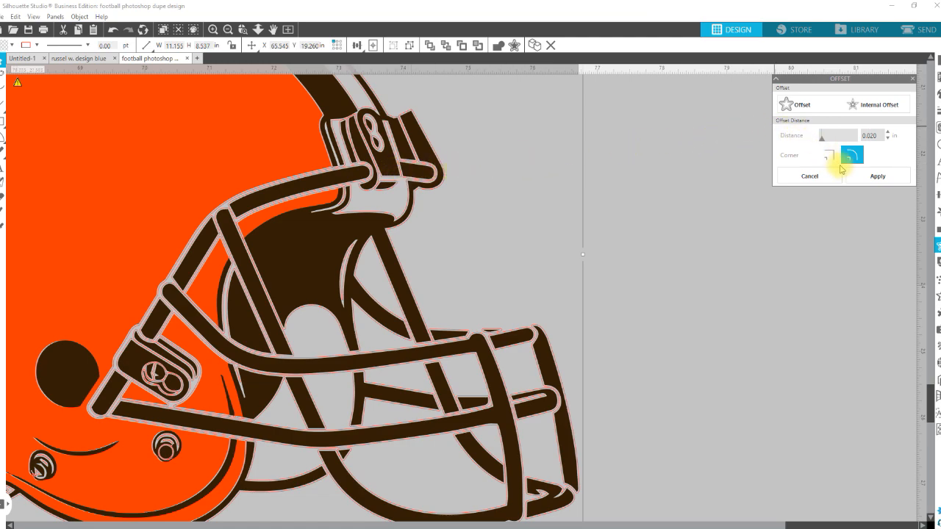
- Try an offset distance of 0.025 in, settle on 0.03 in, and apply the helmet offset
key("Right")
type("5")
key("Return")
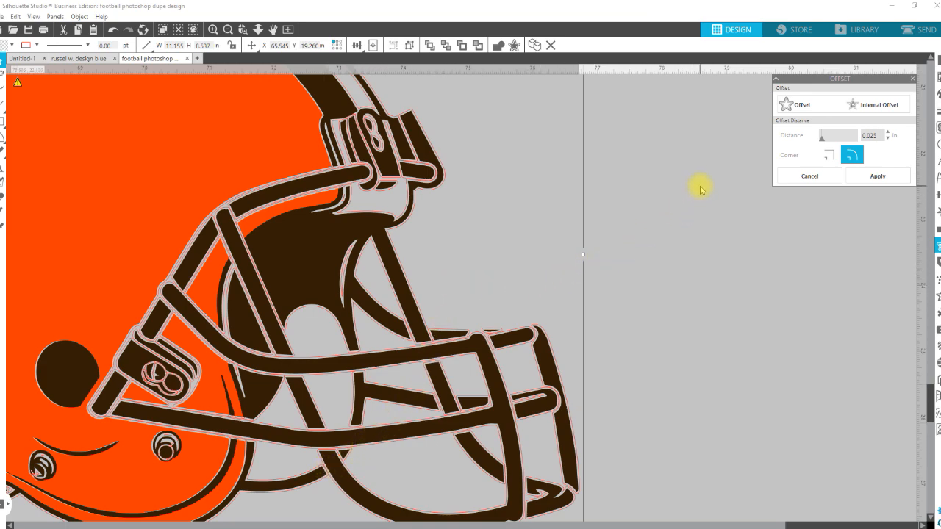
key("BackSpace")
key("BackSpace")
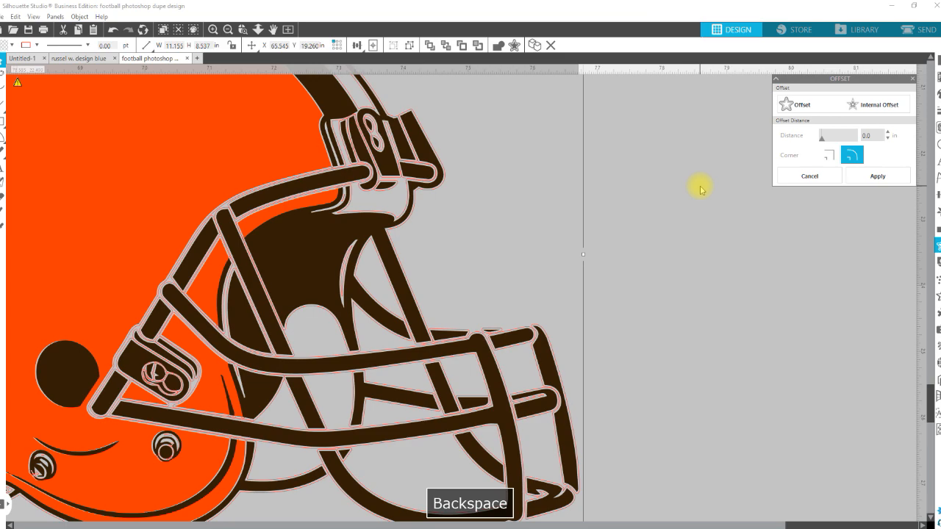
type("3")
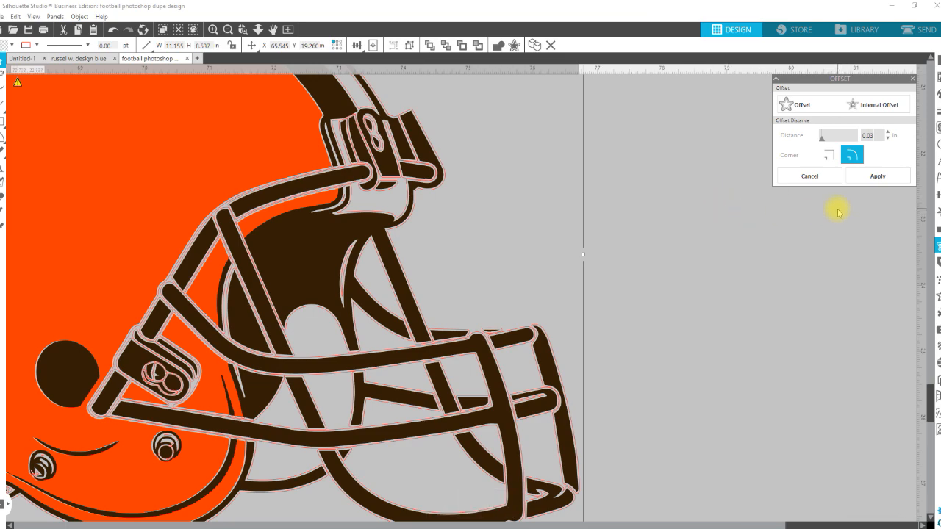
left_click(876, 178)
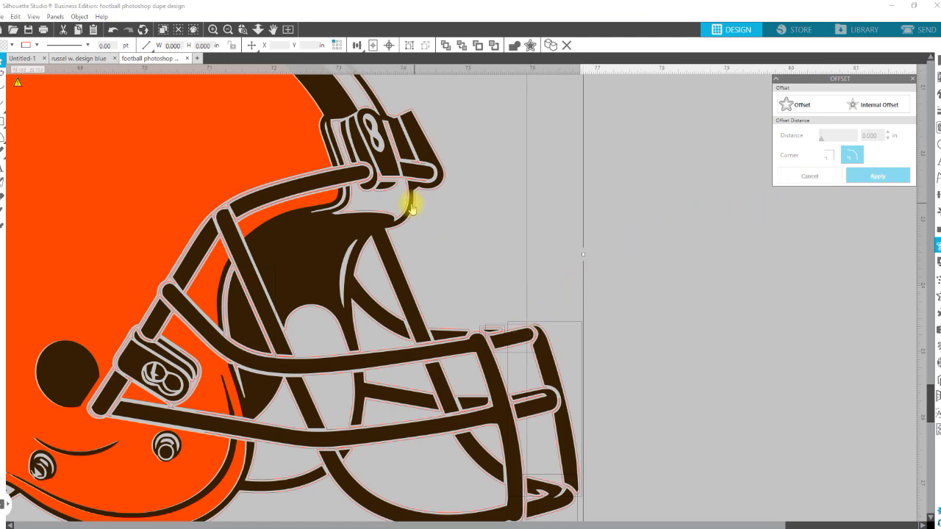
- Fill the new helmet offset with white and release its compound path
left_click(12, 45)
left_click(6, 59)
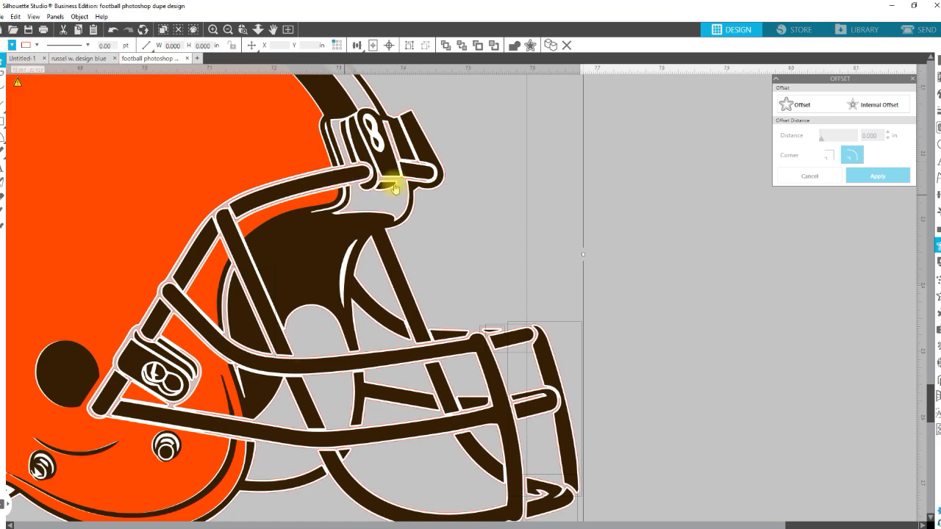
right_click(397, 118)
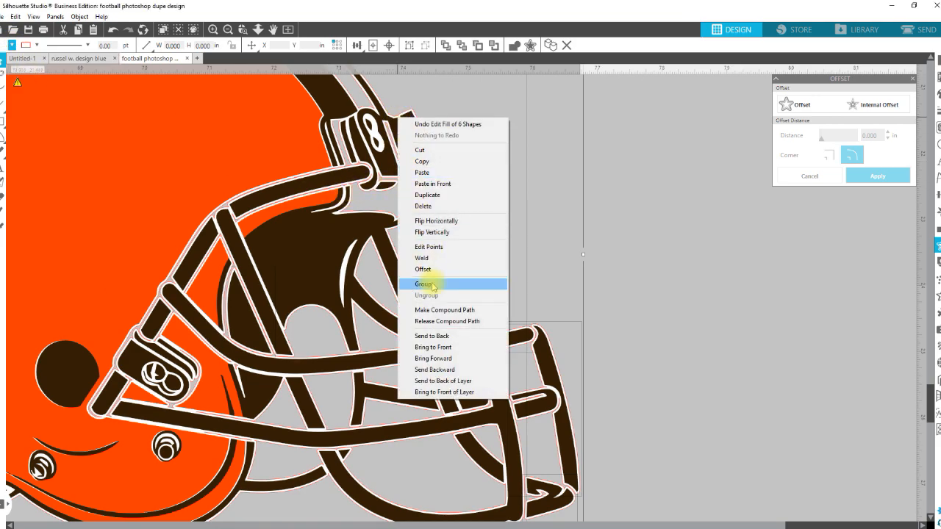
left_click(430, 321)
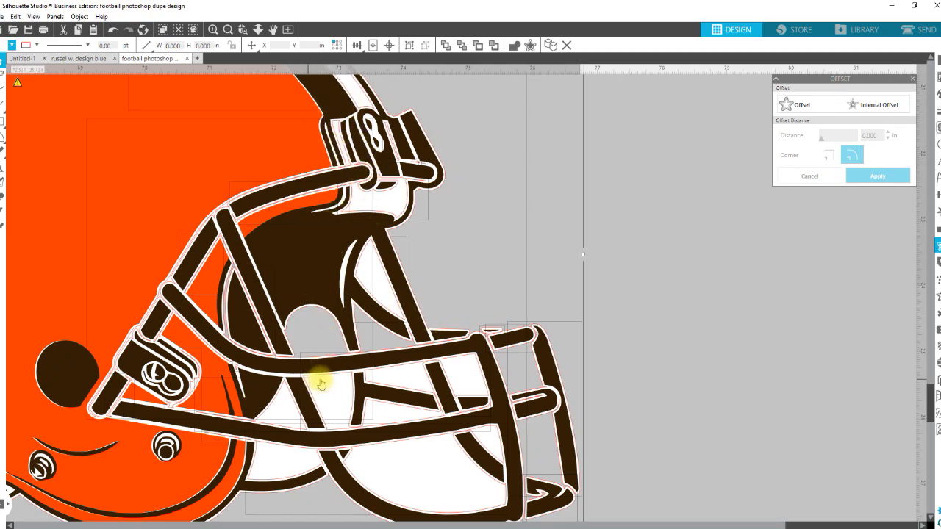
- Exclude the offset shapes in the upper face mask openings from the current selection
key("shift")
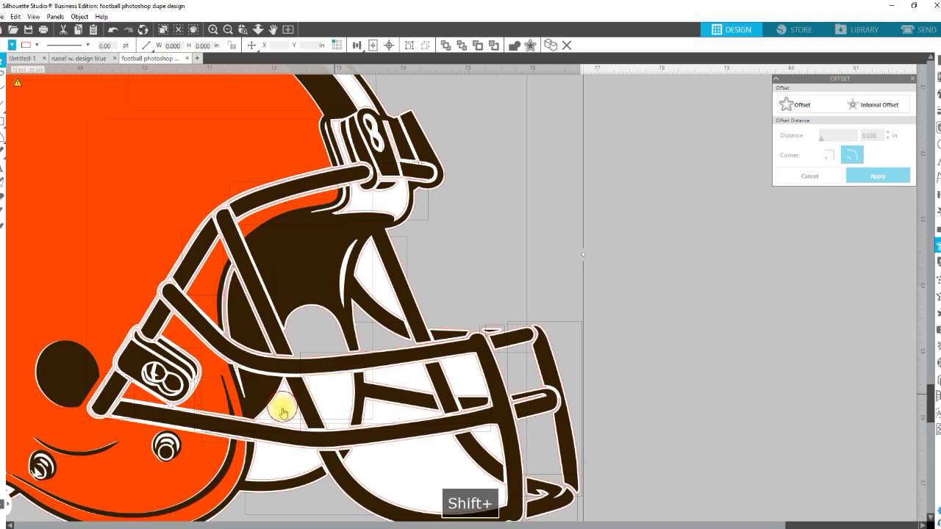
left_click(286, 461, "shift")
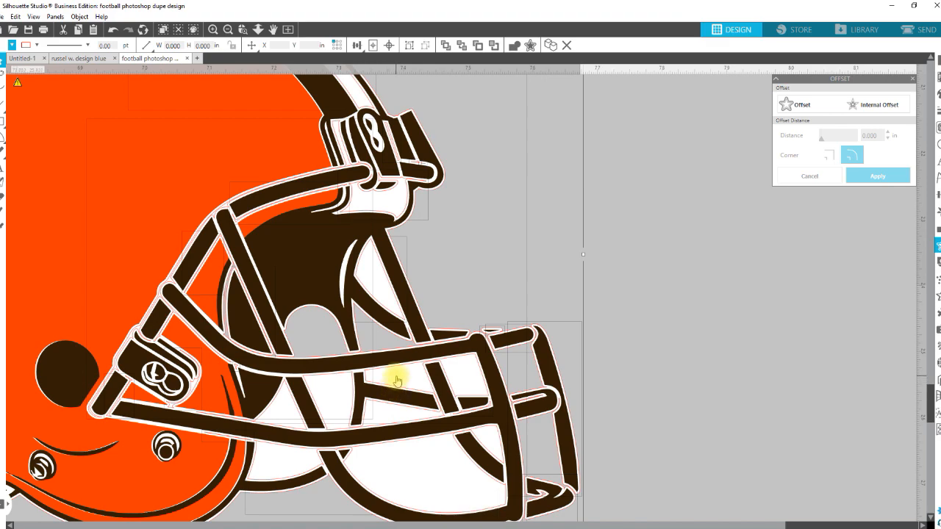
key("shift")
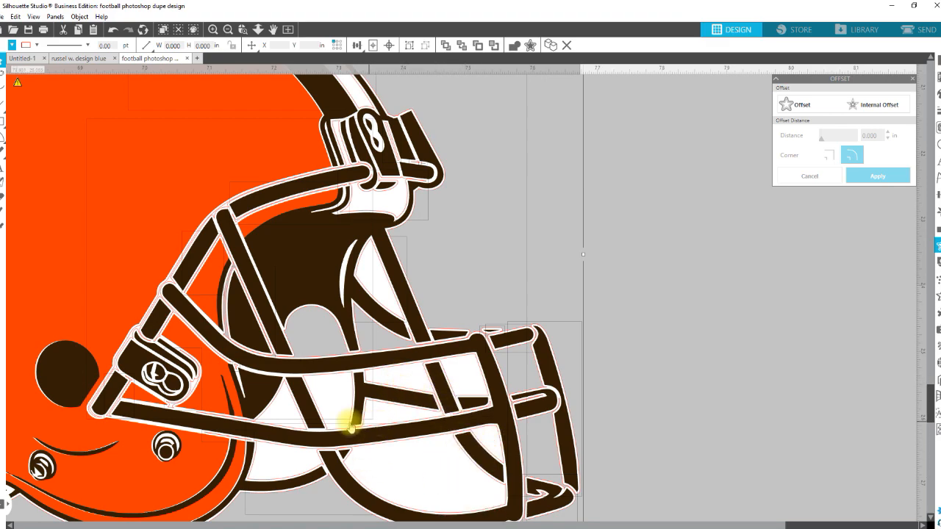
key("shift")
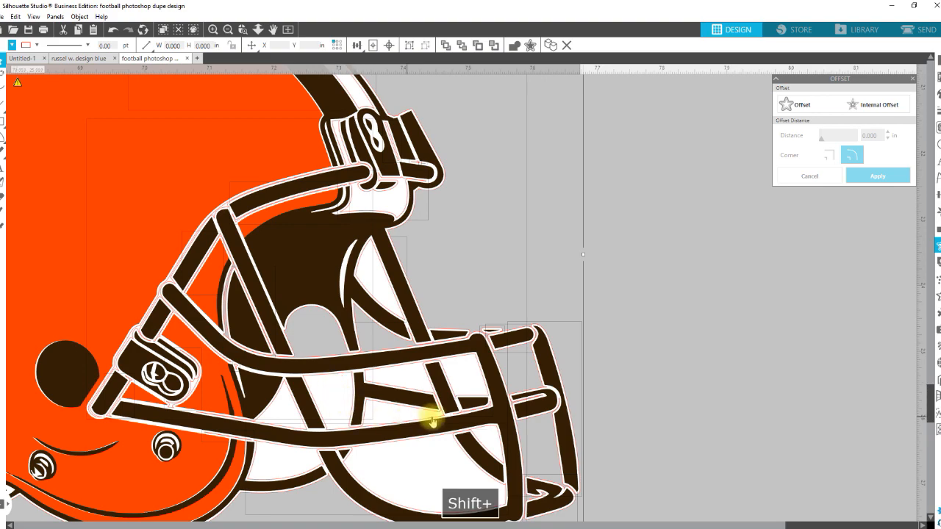
left_click(397, 384, "shift")
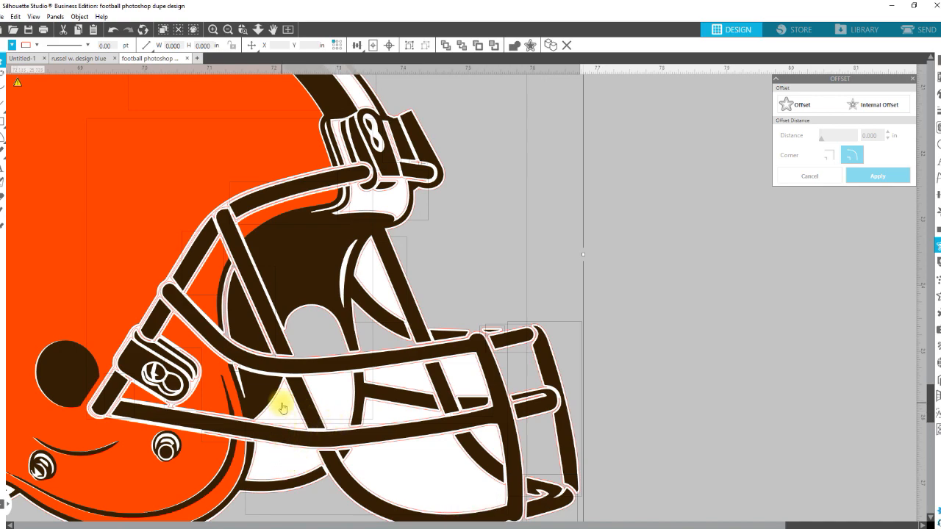
- Try a green test fill on the selected offset shapes, and undo it
left_click(12, 45)
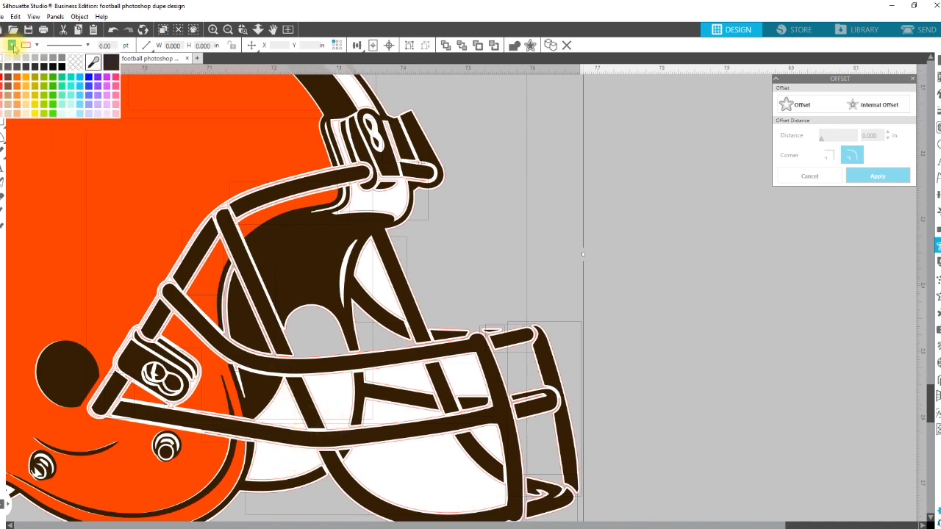
left_click(98, 101)
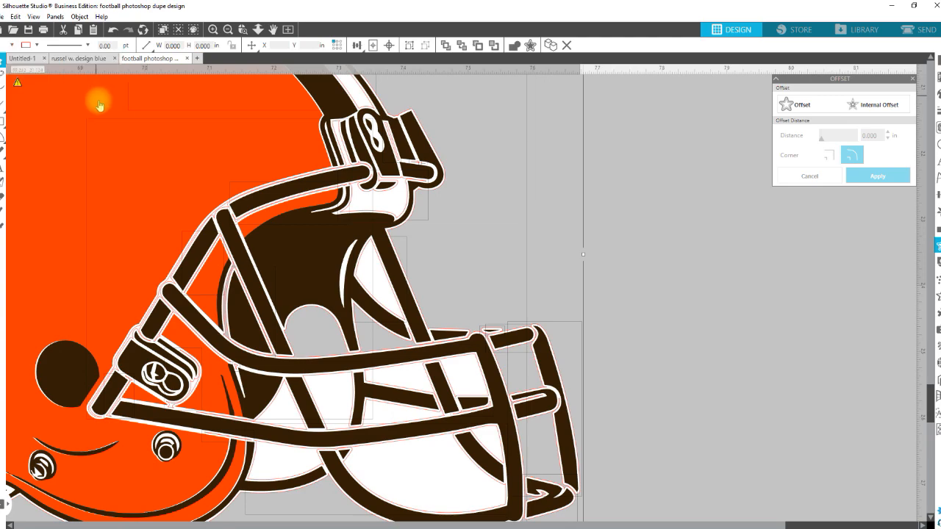
left_click(10, 45)
left_click(53, 91)
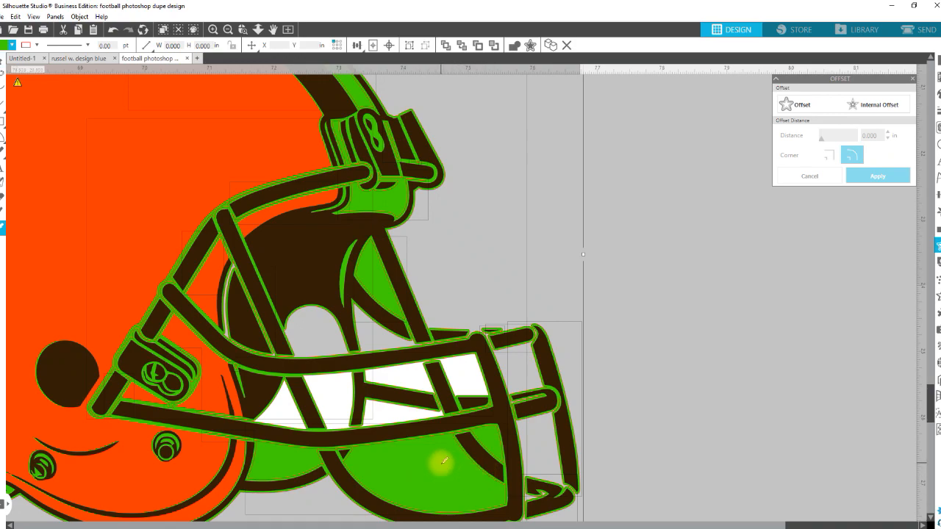
key("ctrl+z")
- Exclude the large lower face mask opening from the selection, test the rest with a yellow fill, and undo that fill
left_click(427, 467, "shift")
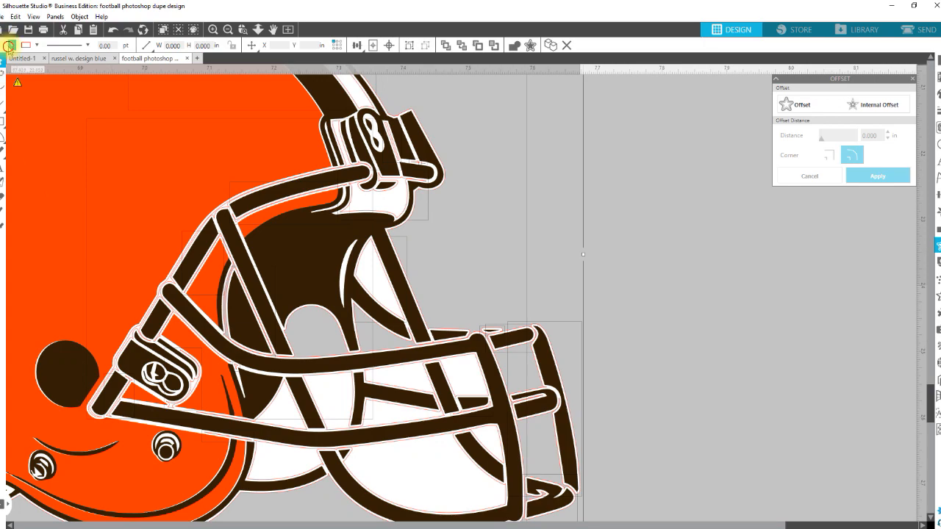
left_click(10, 46)
left_click(35, 103)
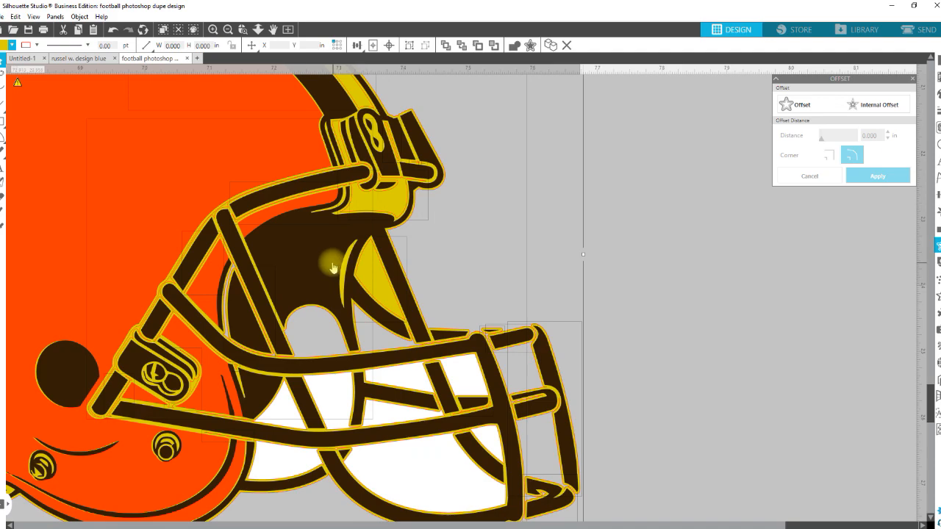
right_click(363, 286)
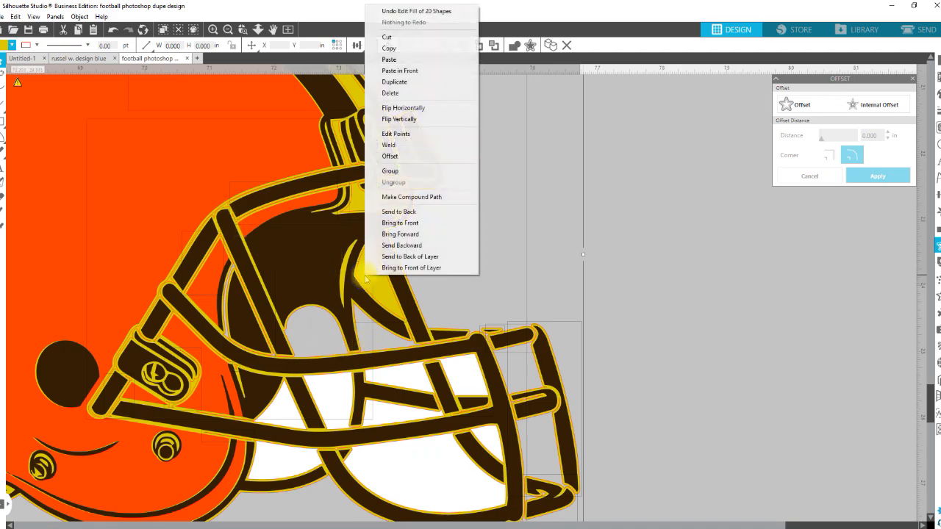
left_click(113, 31)
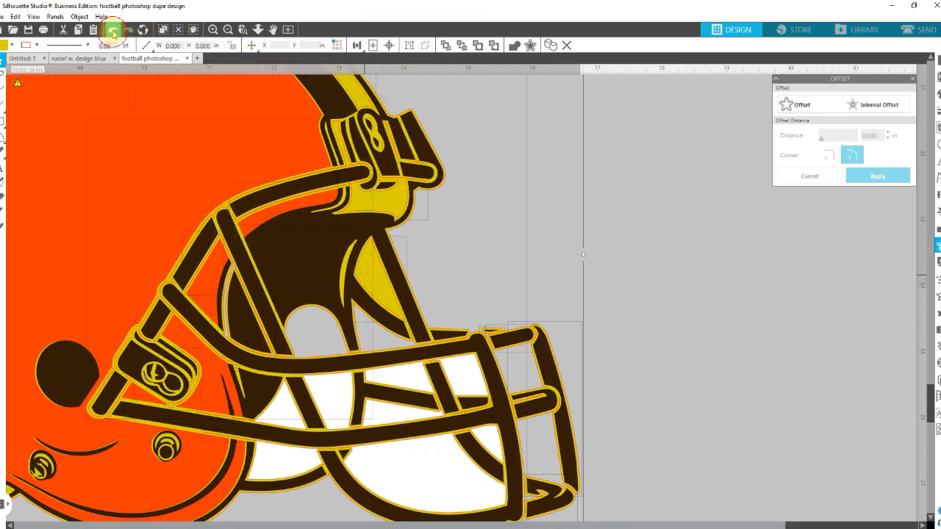
left_click(114, 31)
- Fill the selected helmet offset shapes with light blue and weld them together
left_click(144, 47)
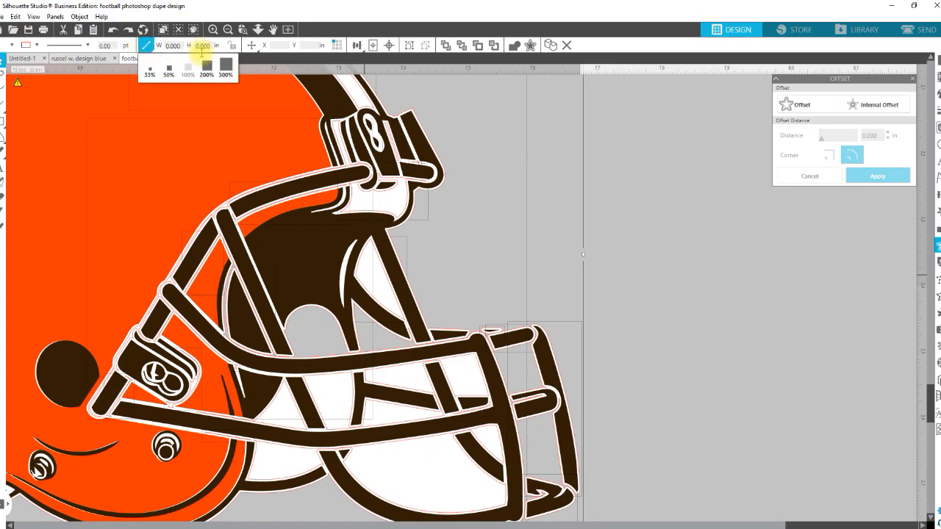
left_click(11, 45)
left_click(80, 88)
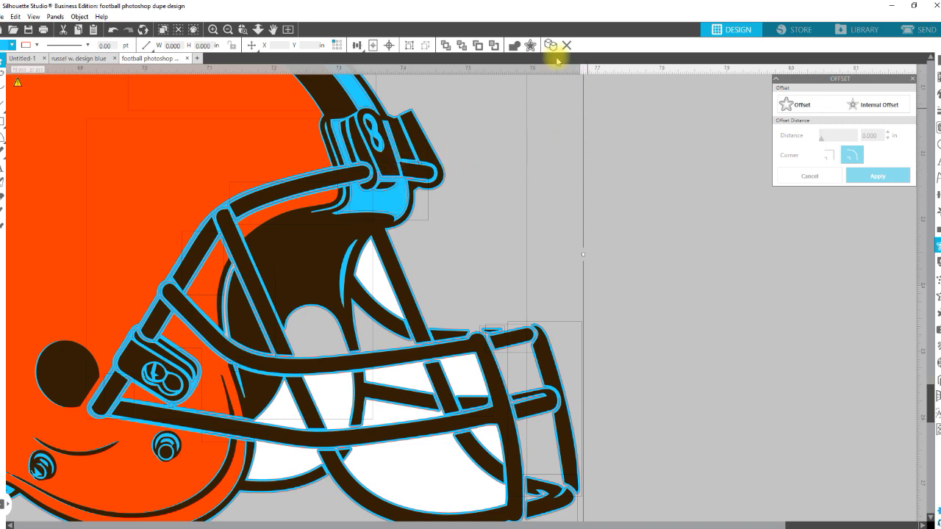
left_click(515, 45)
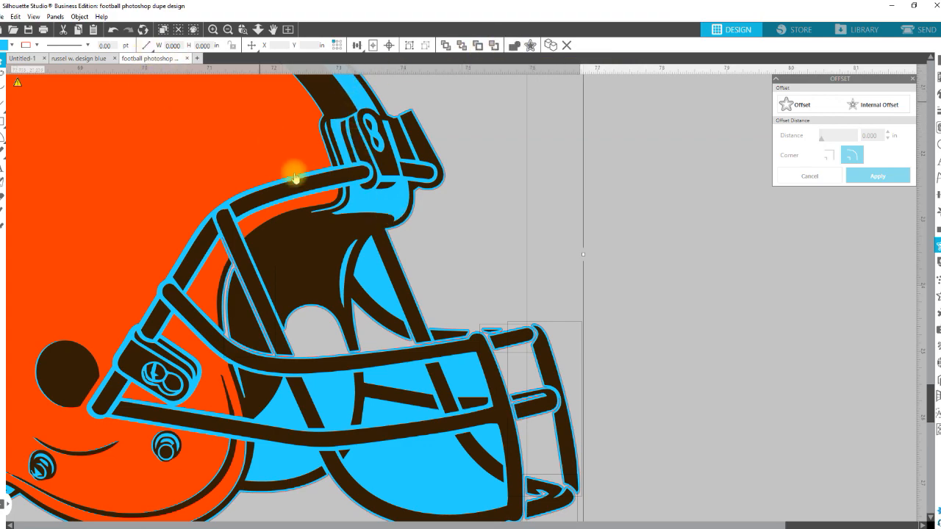
- Select the welded blue offset and the face mask opening shapes without the helmet artwork, and make them one compound path
left_click(258, 30)
left_click_drag(296, 271, 290, 206)
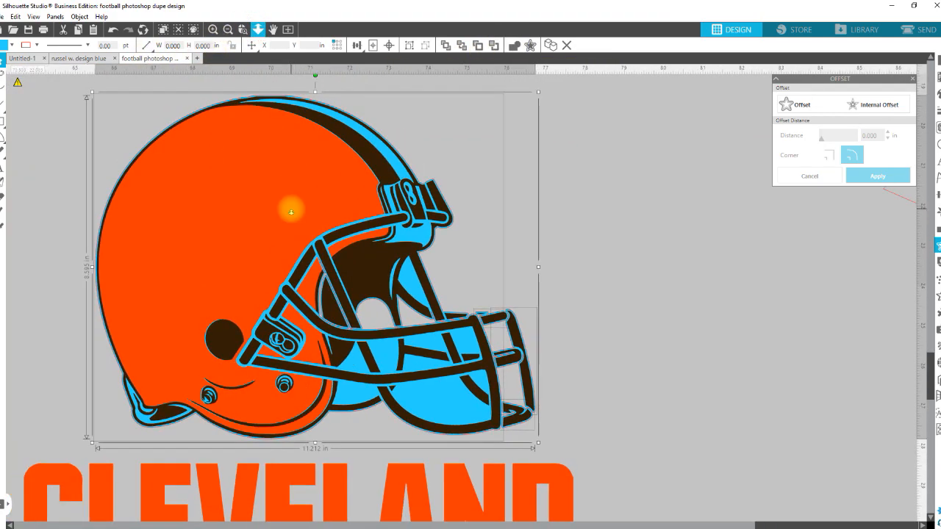
left_click_drag(592, 420, 196, 167)
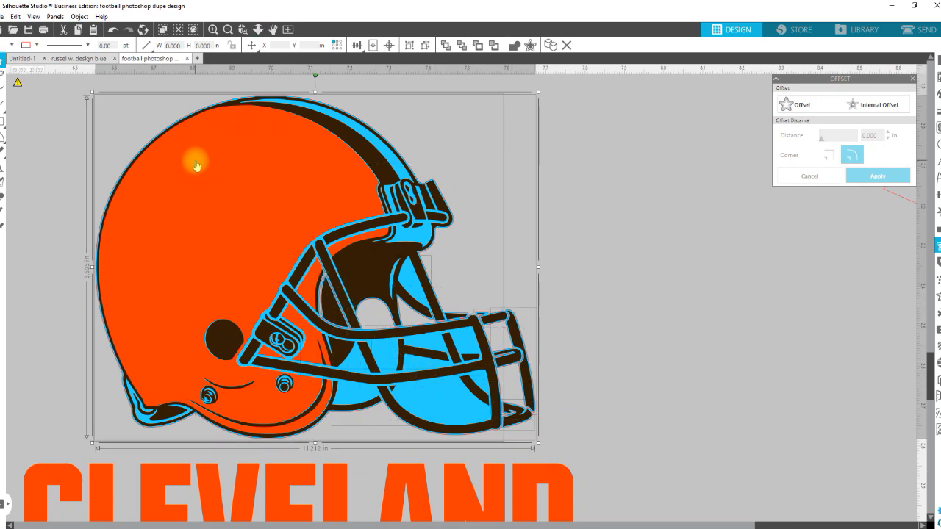
key("shift")
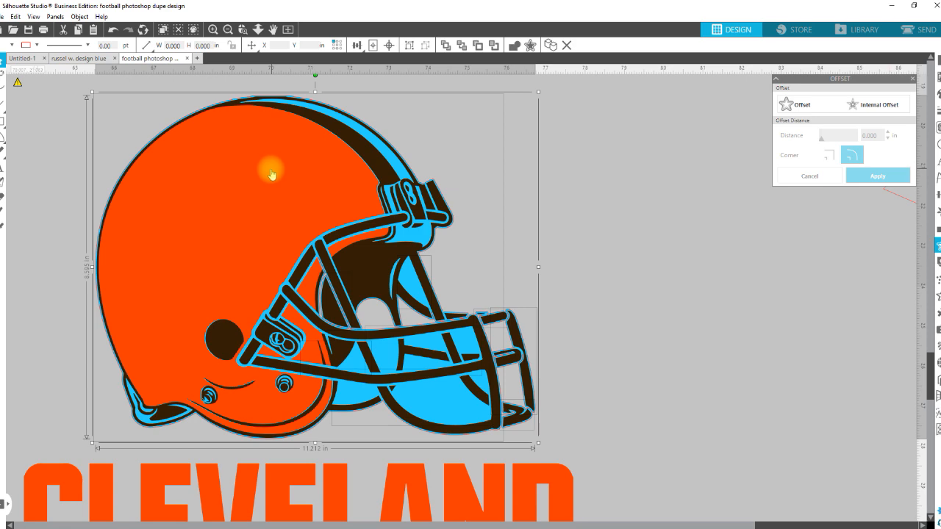
right_click(453, 401)
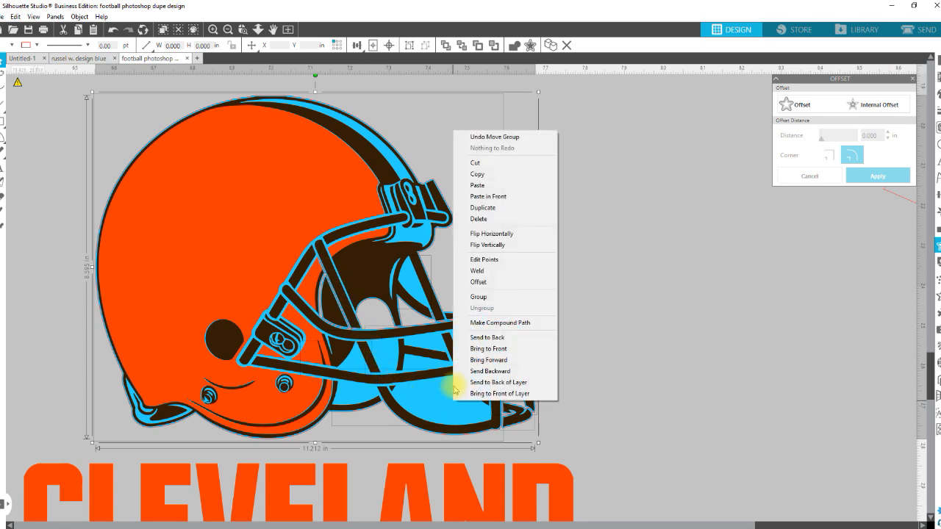
left_click(484, 324)
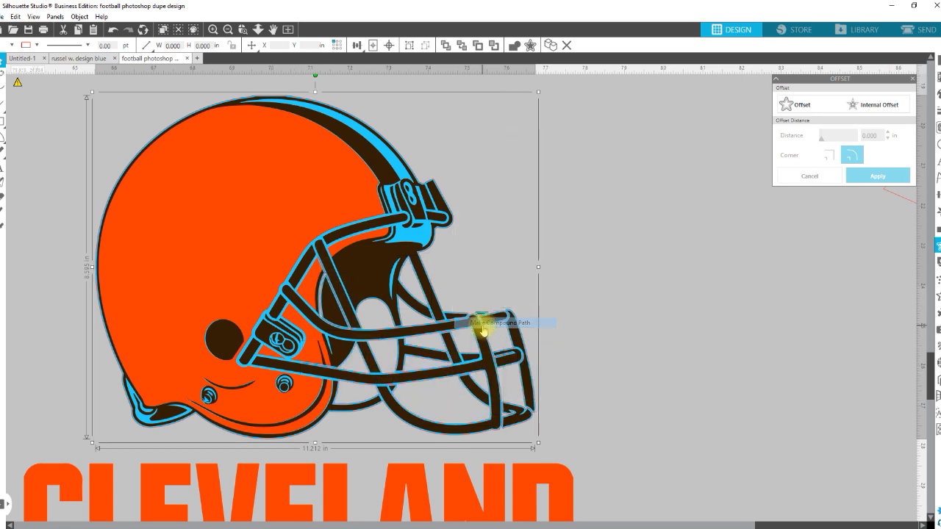
- Fill the helmet's compound offset with white, remove its red outline, and deselect it
left_click(12, 46)
left_click(21, 55)
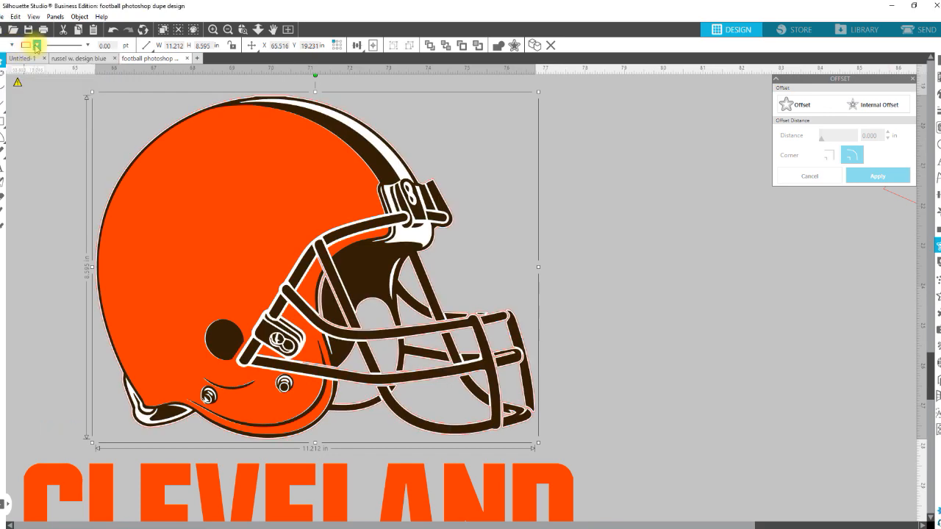
left_click(36, 47)
left_click(59, 58)
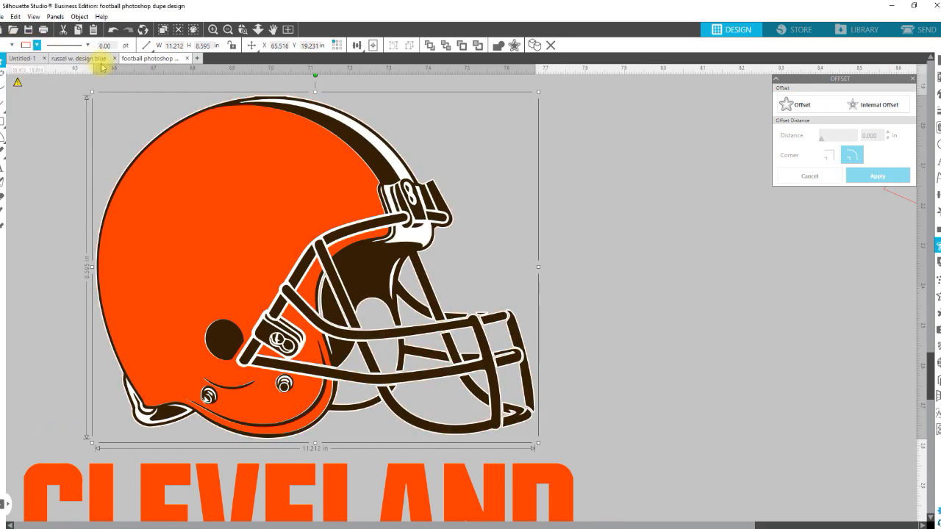
left_click(552, 237)
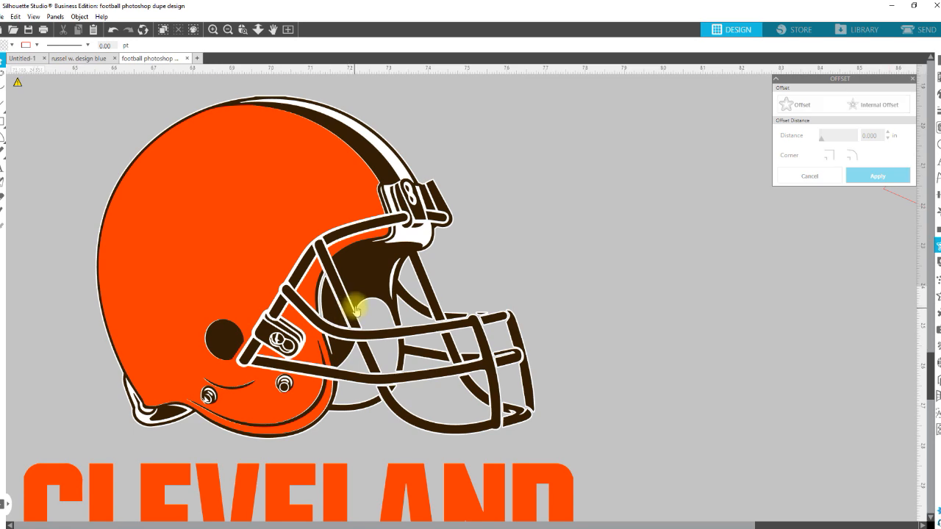
- Scale the helmet down proportionally to about 6.14 in wide and place it centred over the upper part of the CLEVELAND lettering
left_click(257, 30)
left_click_drag(318, 264, 311, 181)
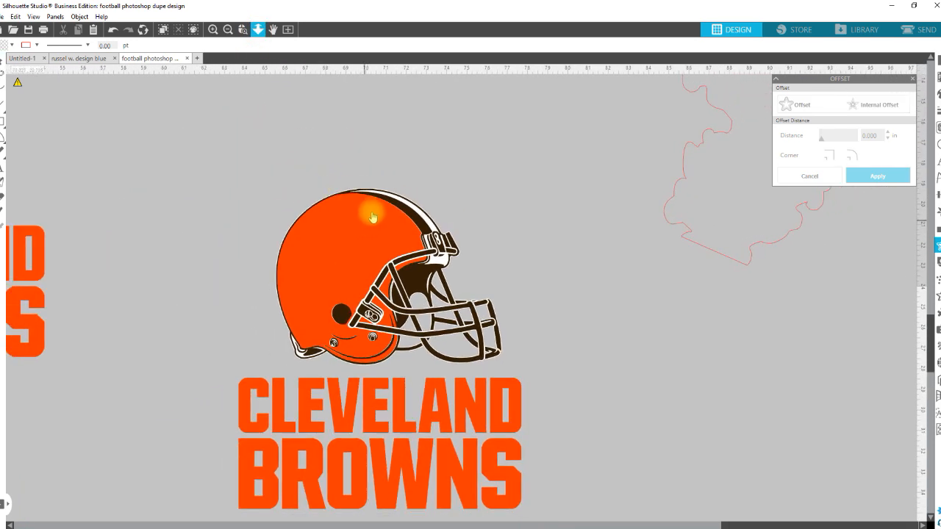
left_click(352, 203)
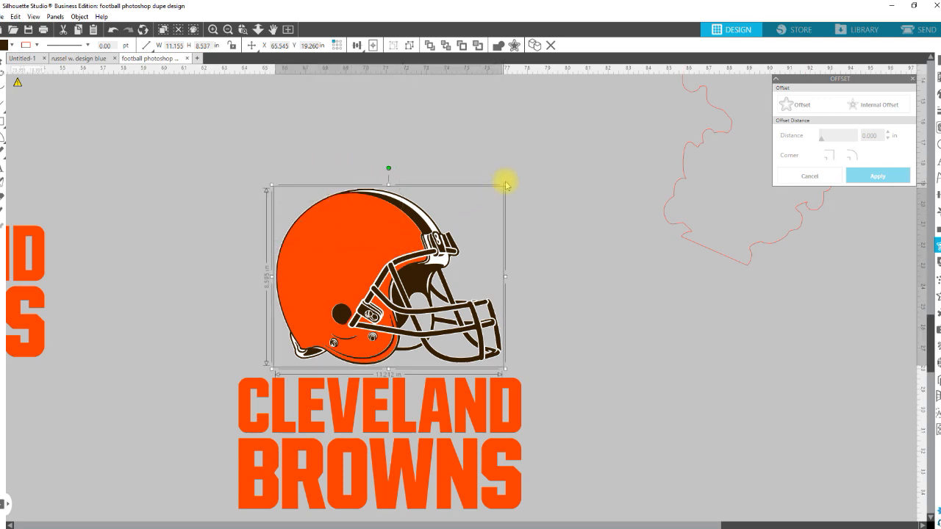
left_click_drag(507, 182, 397, 265)
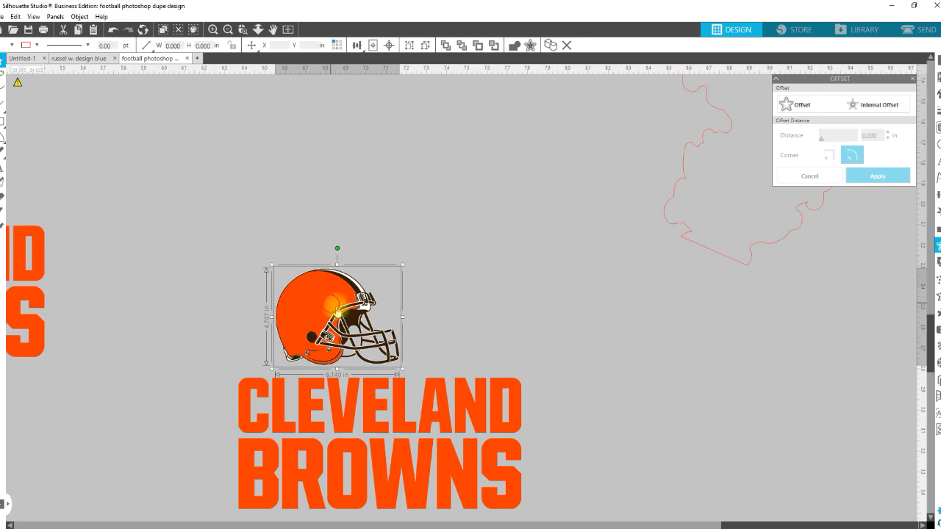
left_click_drag(337, 304, 375, 335)
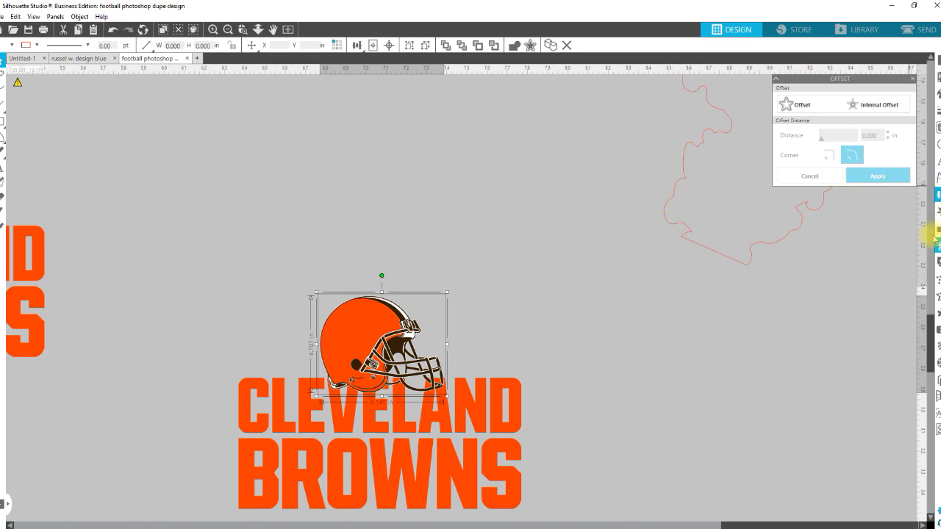
- Create a 0.150 in offset with rounded corners around the helmet
left_click(939, 246)
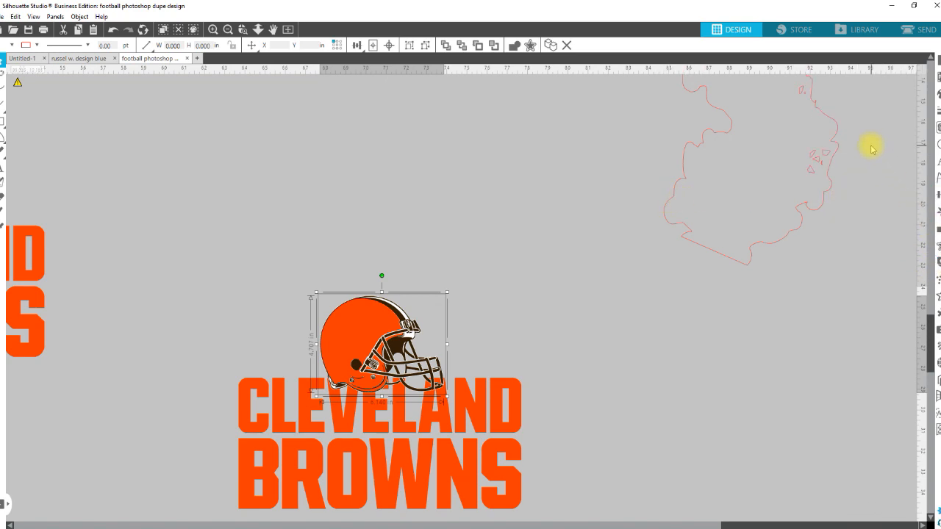
left_click(939, 246)
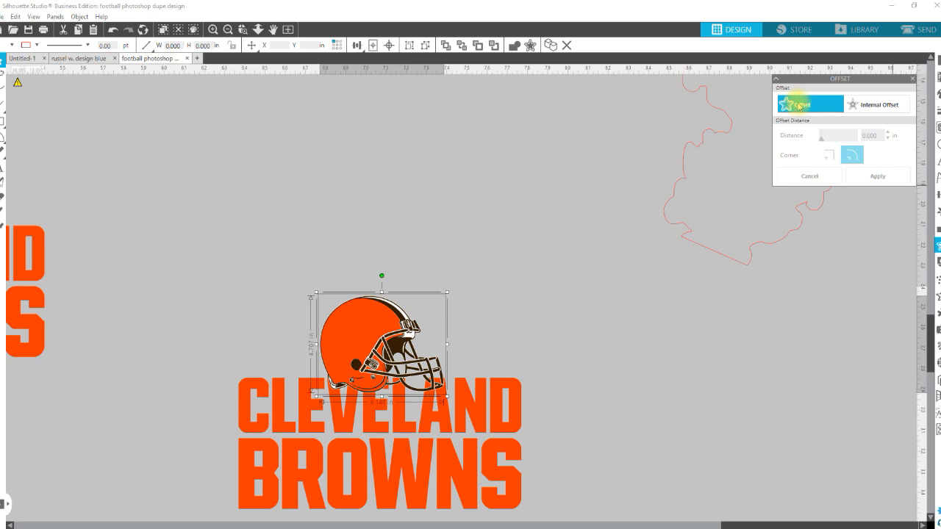
left_click(800, 106)
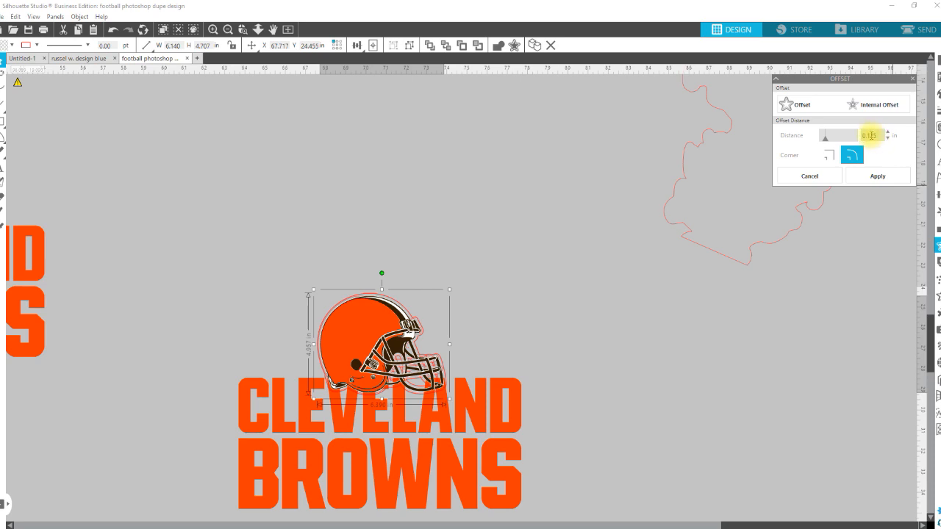
key("BackSpace")
left_click(877, 182)
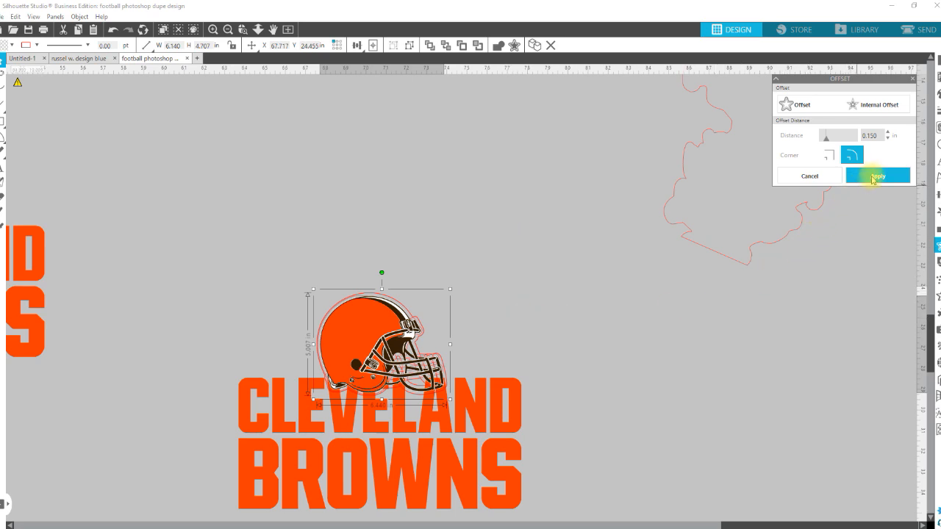
left_click(873, 177)
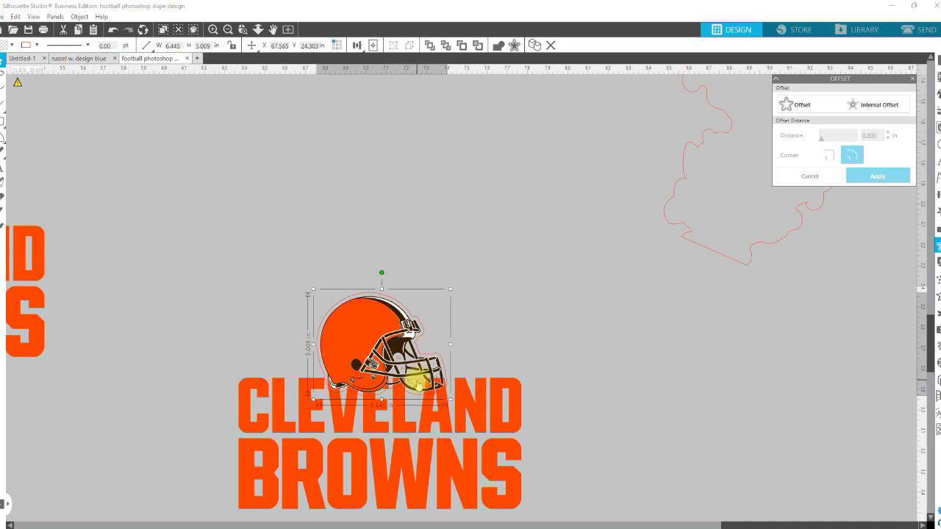
- Release the helmet offset's compound path and weld its shapes into a single solid outline
right_click(425, 336)
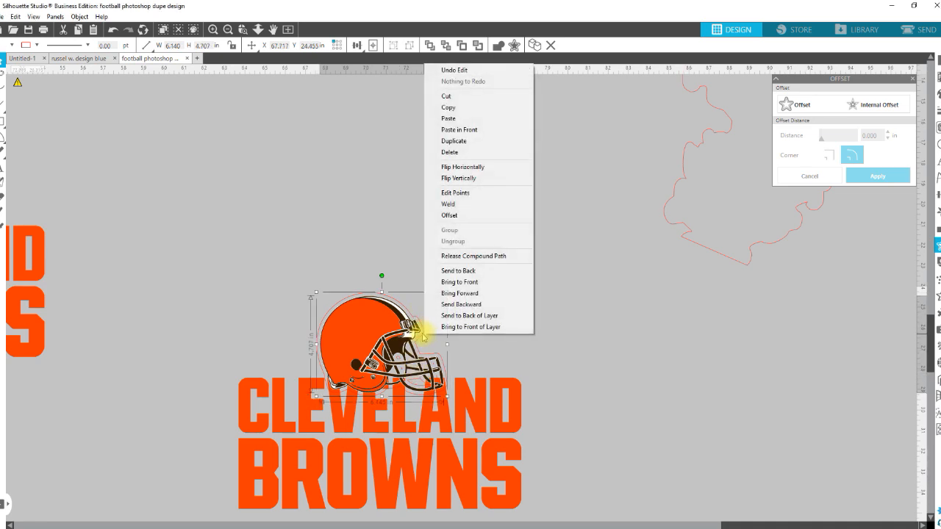
left_click(424, 338)
key("Up")
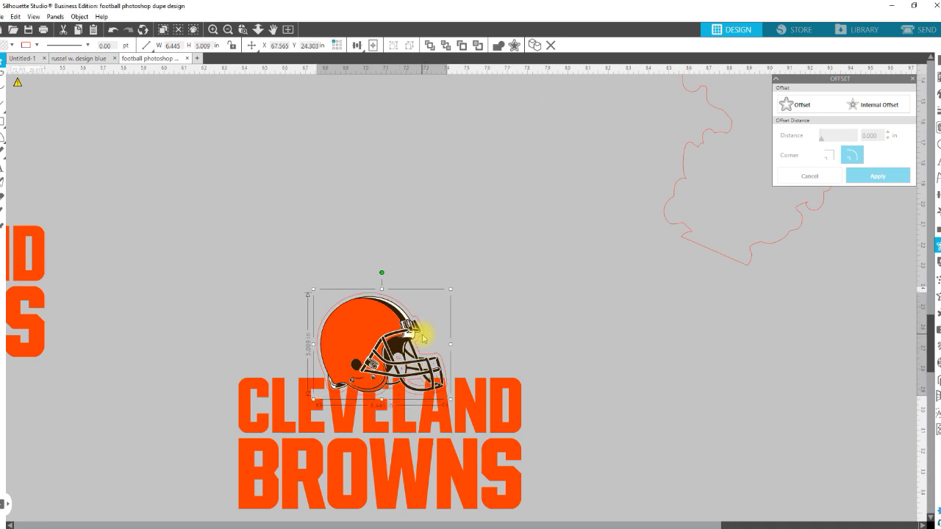
right_click(424, 338)
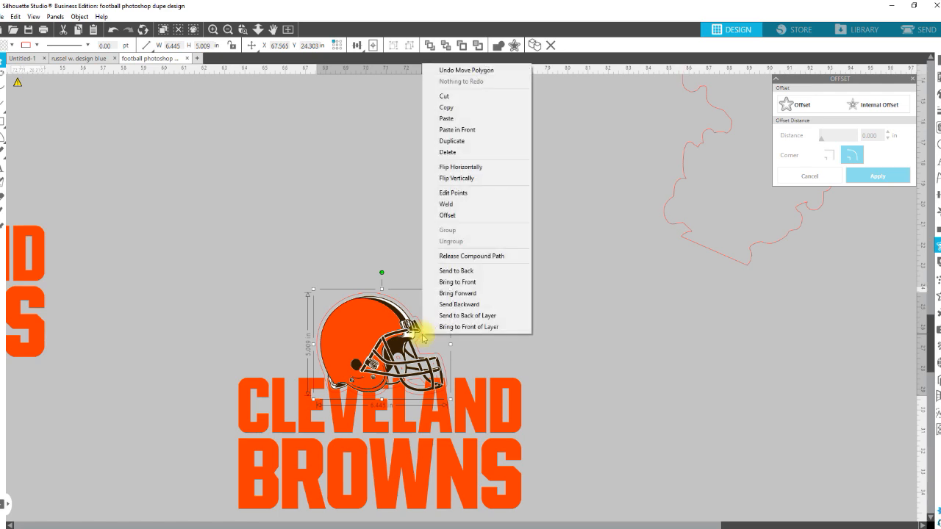
left_click(450, 257)
left_click(515, 45)
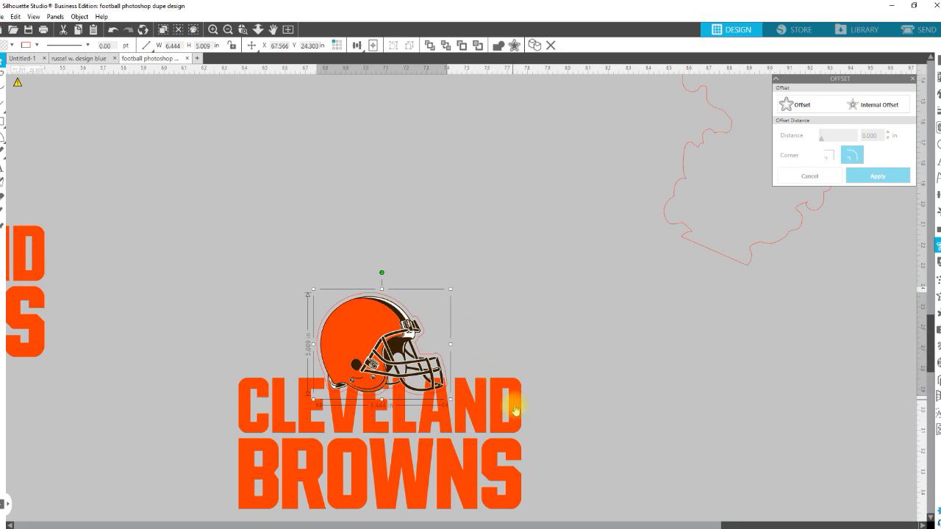
- Cut the helmet offset outline out of the CLEVELAND letters with Subtract All, and move the outline clear above the design
left_click_drag(578, 429, 248, 414)
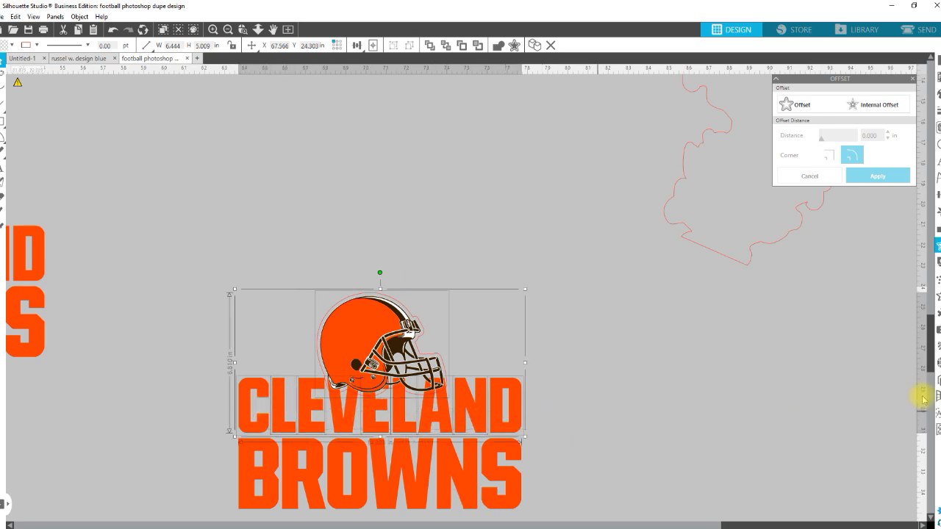
left_click(936, 227)
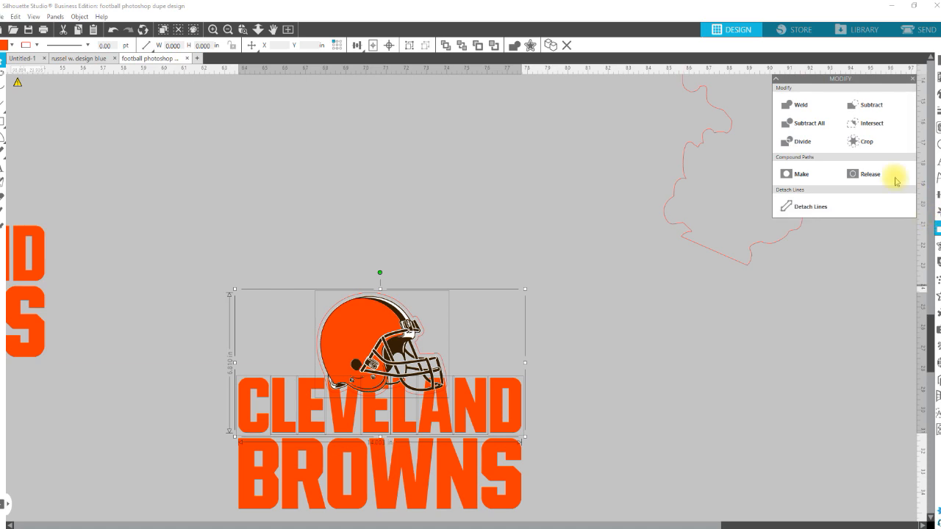
left_click(818, 126)
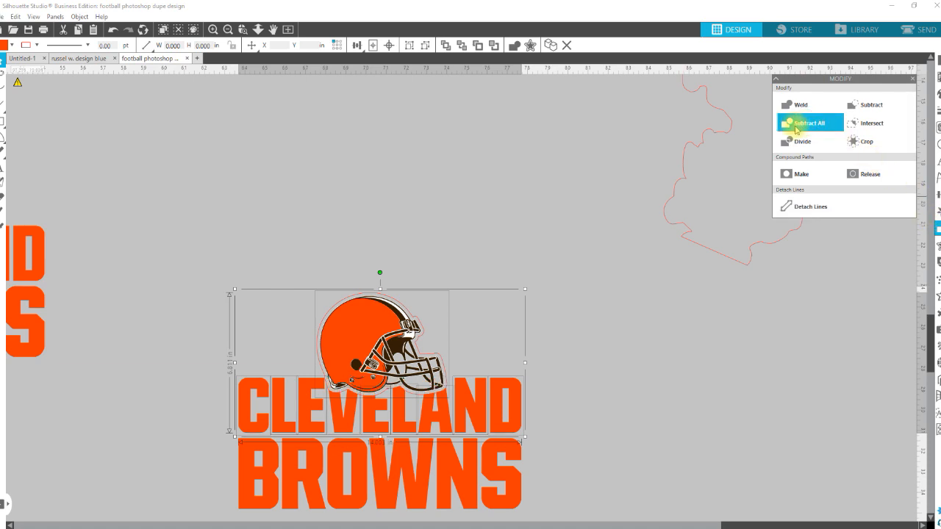
left_click(416, 299)
left_click_drag(416, 299, 462, 159)
left_click(243, 335)
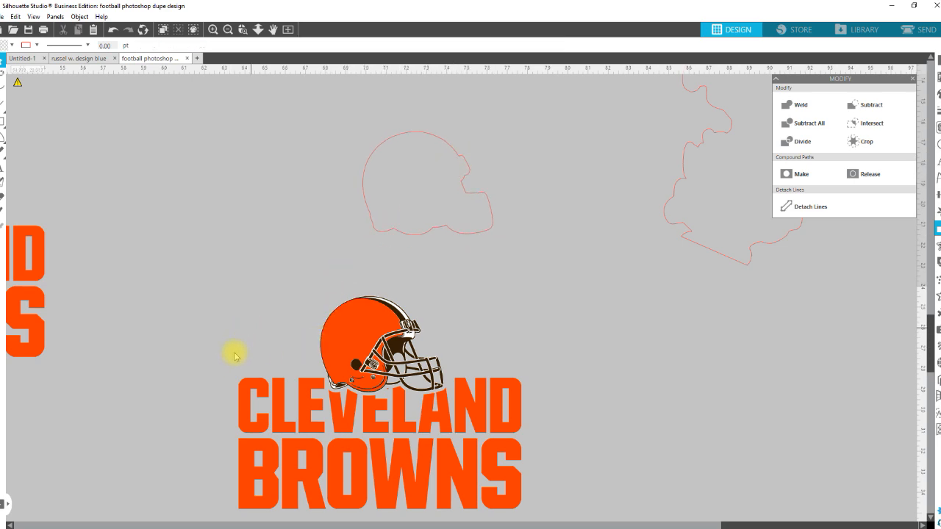
- Group the helmet with the CLEVELAND and BROWNS lettering
left_click_drag(195, 292, 513, 506)
right_click(516, 508)
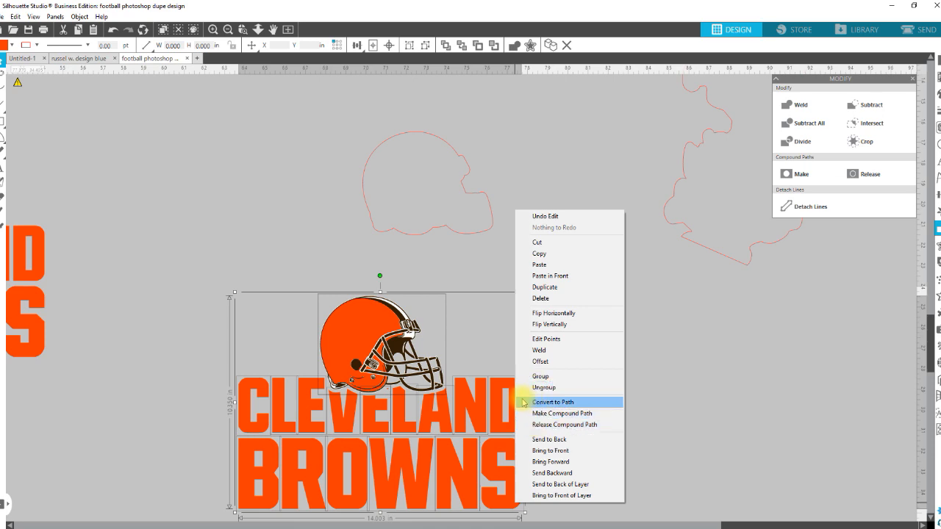
left_click(540, 377)
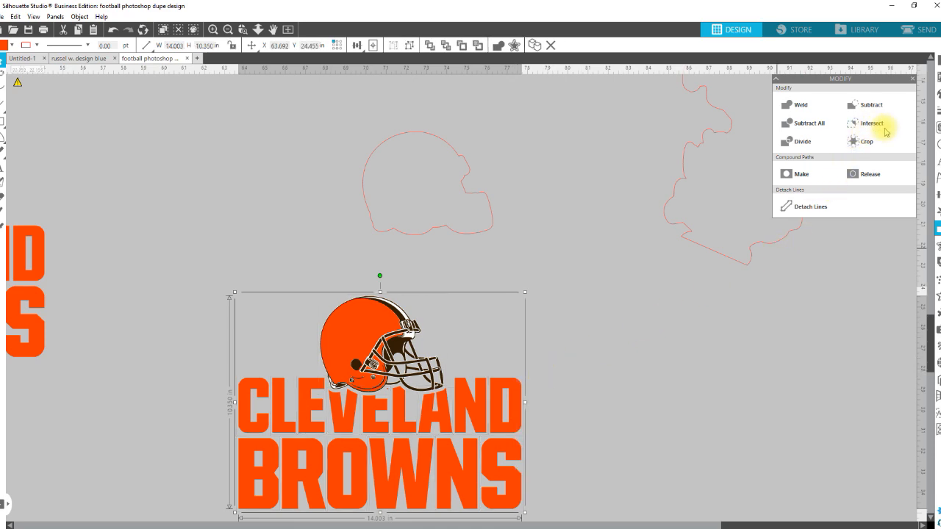
- Create a 0.015 in offset around the grouped helmet and lettering, and nudge the offset shapes slightly down and right
left_click(936, 245)
left_click(806, 107)
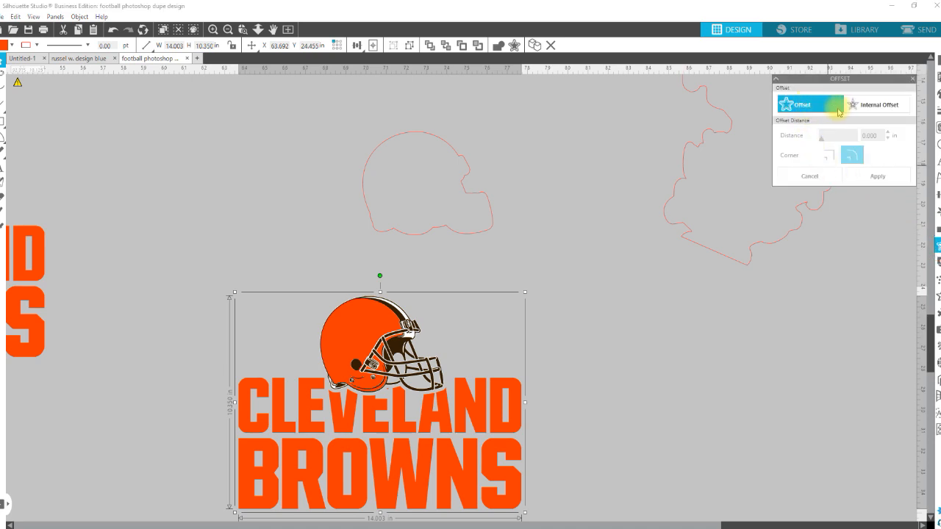
left_click_drag(882, 135, 849, 139)
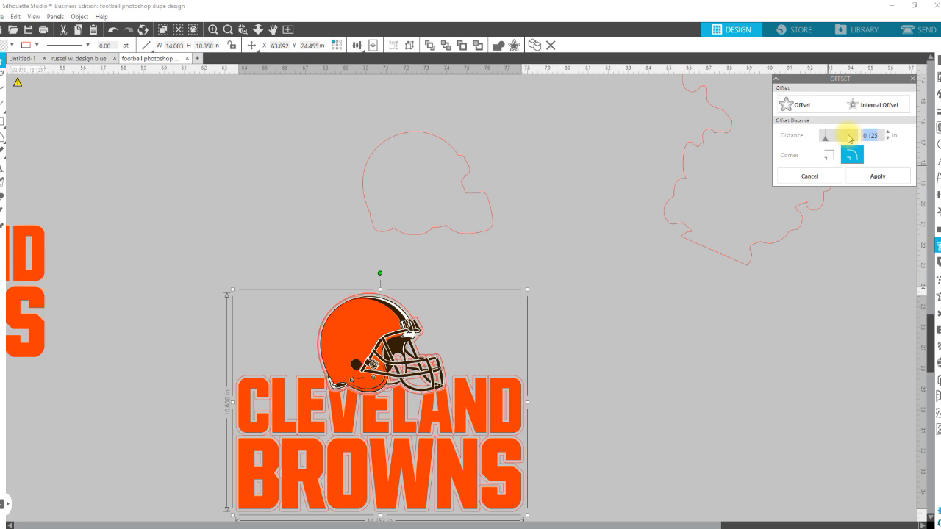
type(".0")
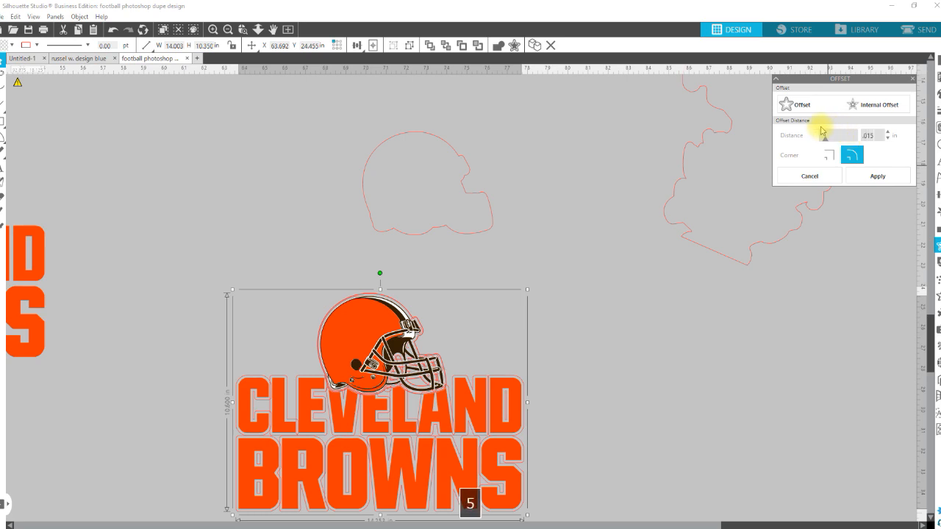
type("15")
key("Return")
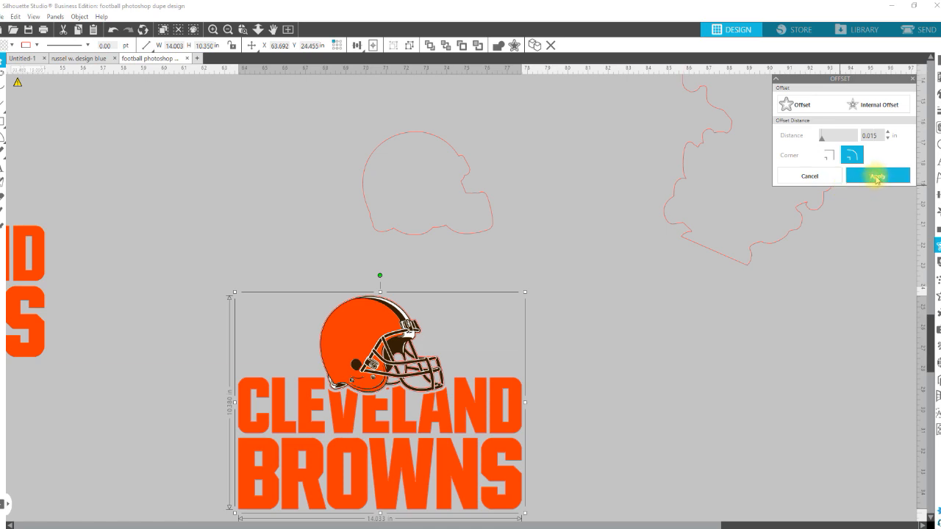
left_click(876, 177)
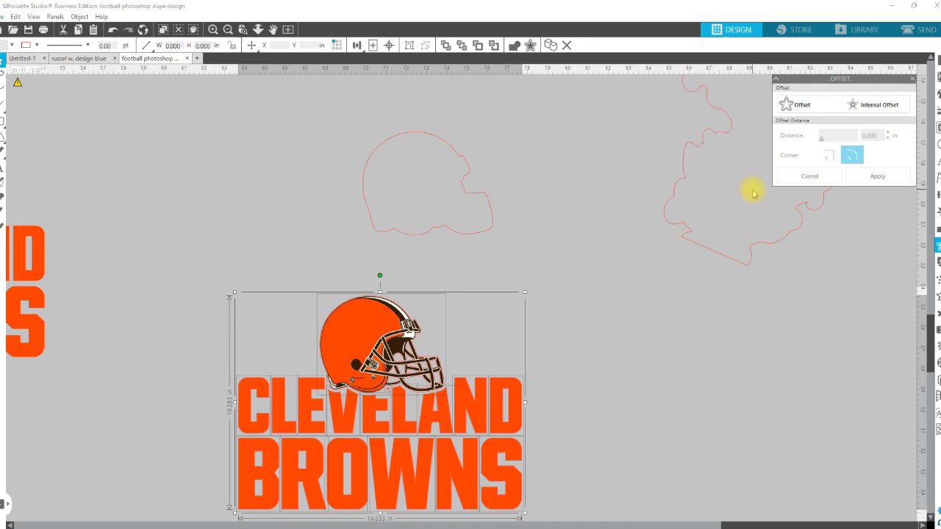
key("Down")
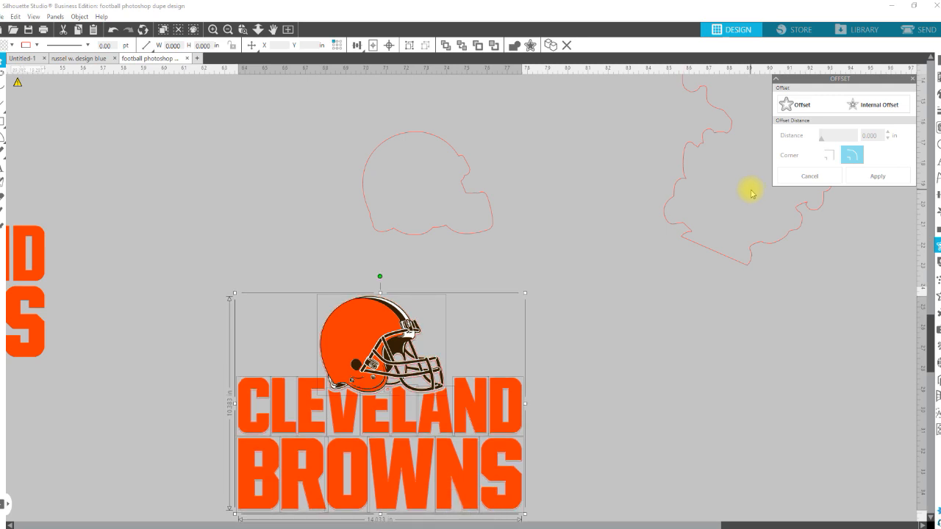
key("Right")
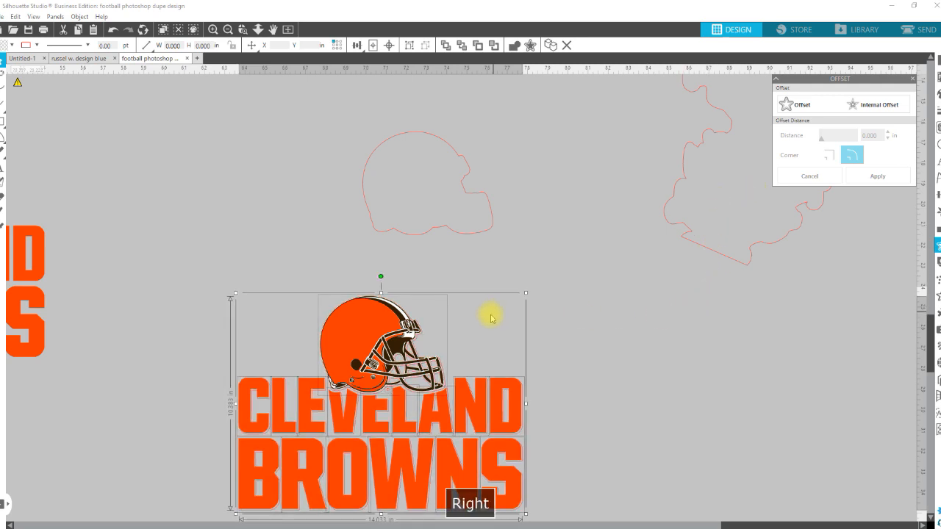
double_click(270, 404)
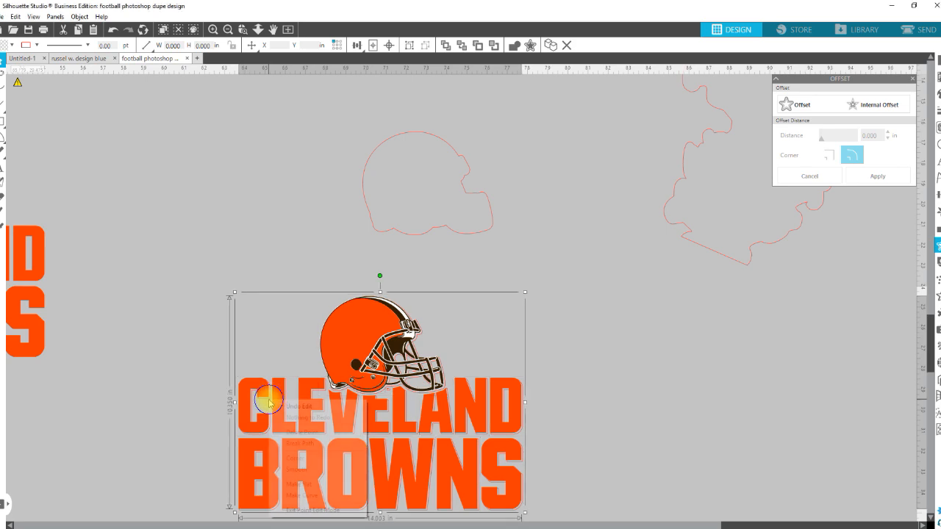
right_click(269, 403)
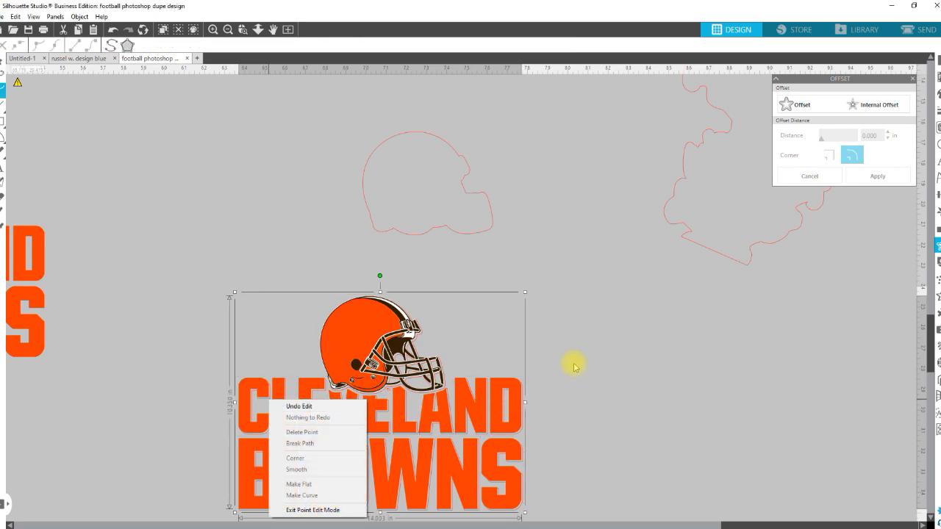
key("ctrl+z")
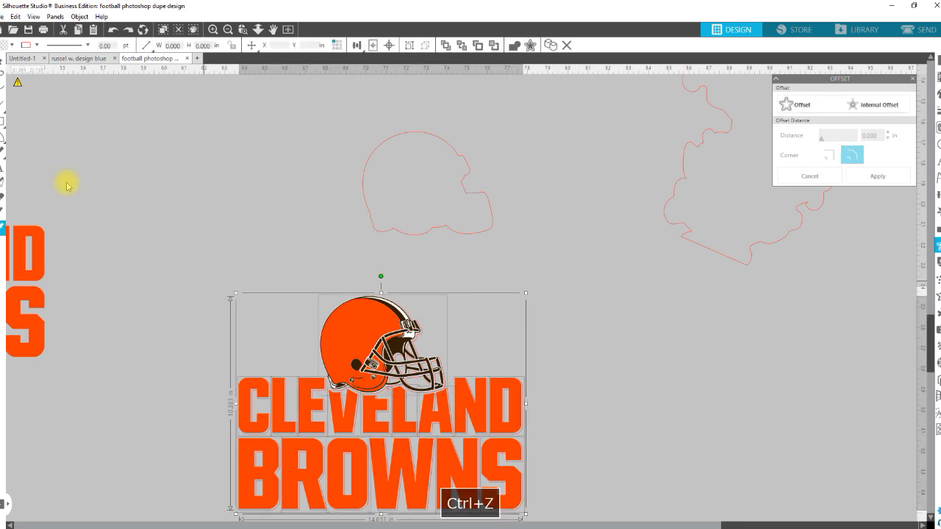
- Fill the shifted offset shapes with purple and group them
left_click(11, 45)
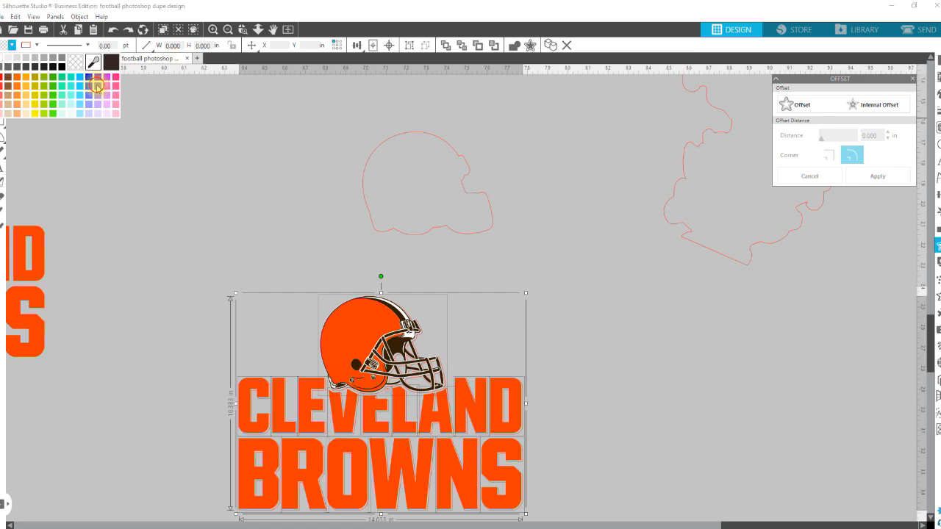
left_click(97, 87)
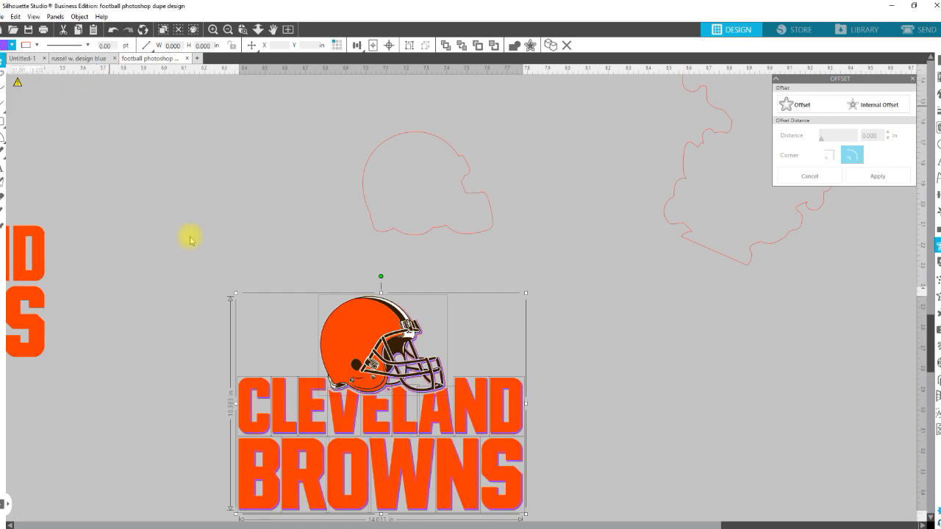
right_click(279, 474)
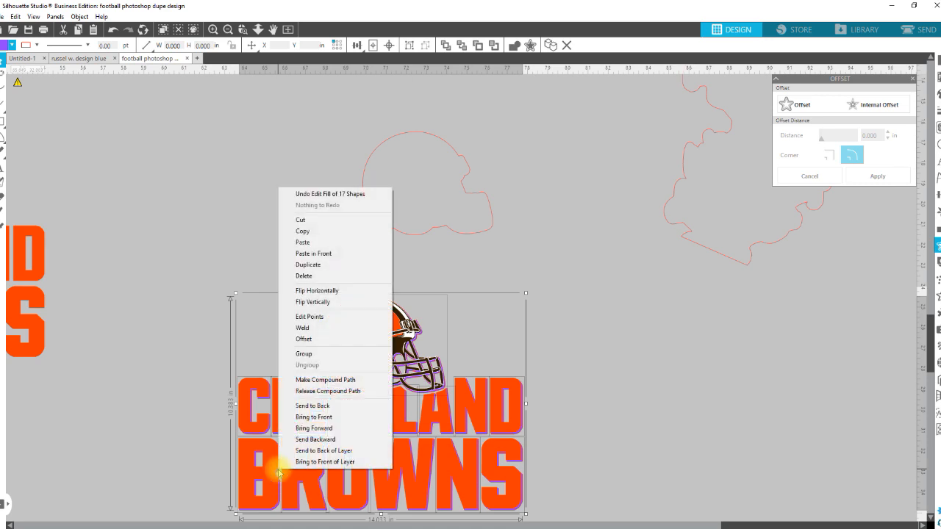
left_click(316, 353)
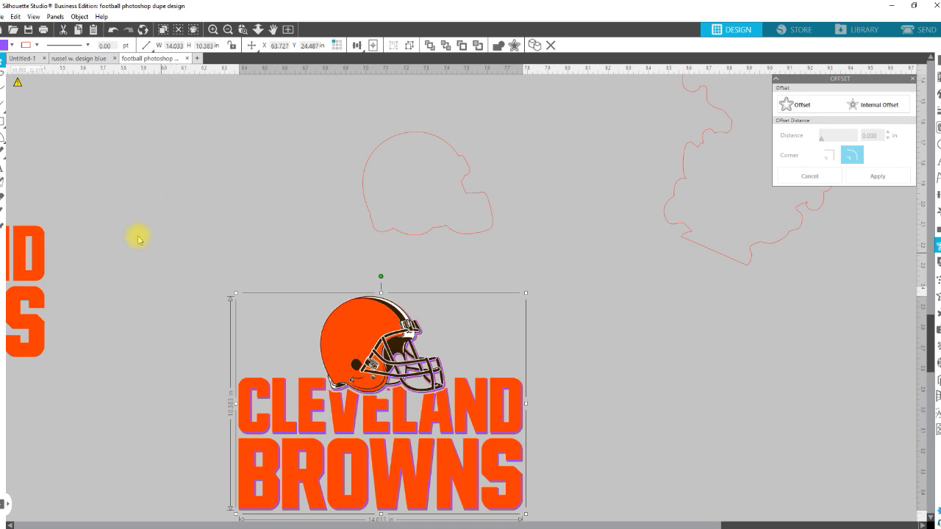
- Draw a square about 0.52 in wide above the helmet and duplicate it twice downward into a three-square column
left_click(3, 121)
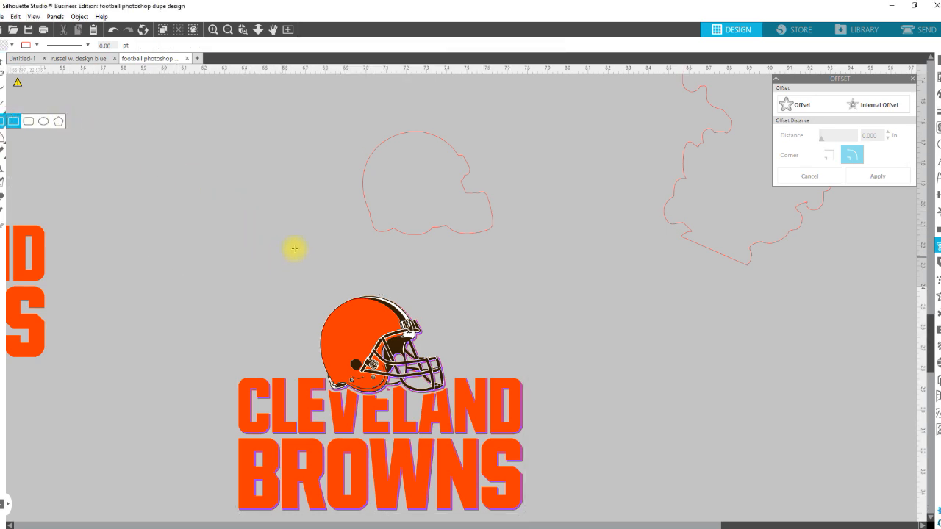
left_click_drag(307, 257, 317, 270)
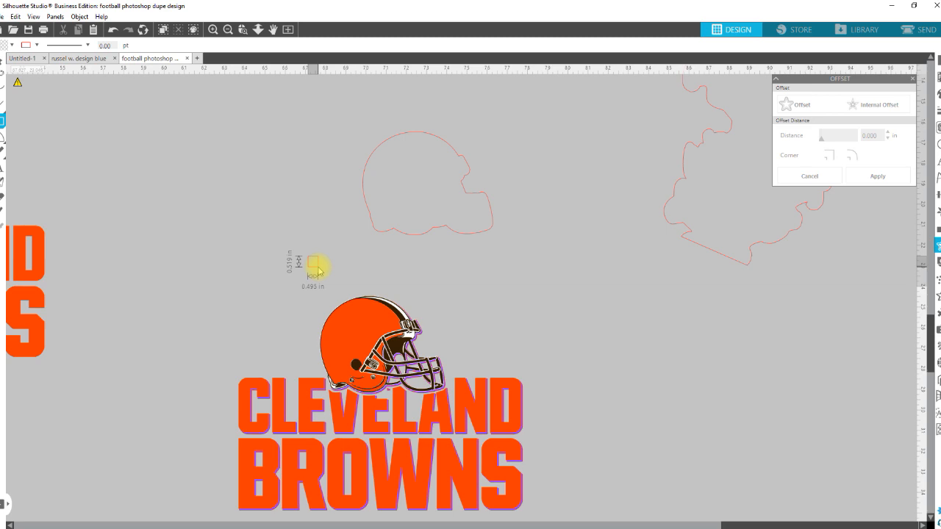
left_click_drag(317, 271, 318, 271)
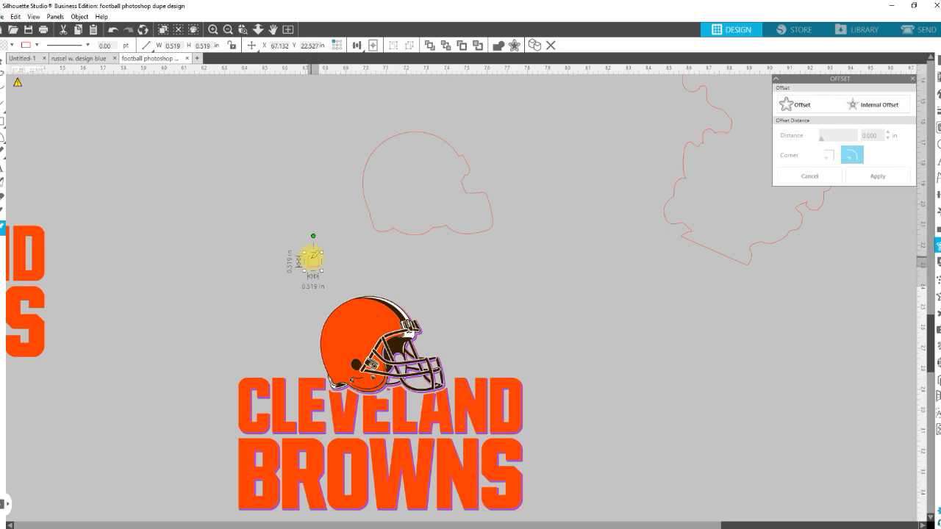
key("ctrl+Down")
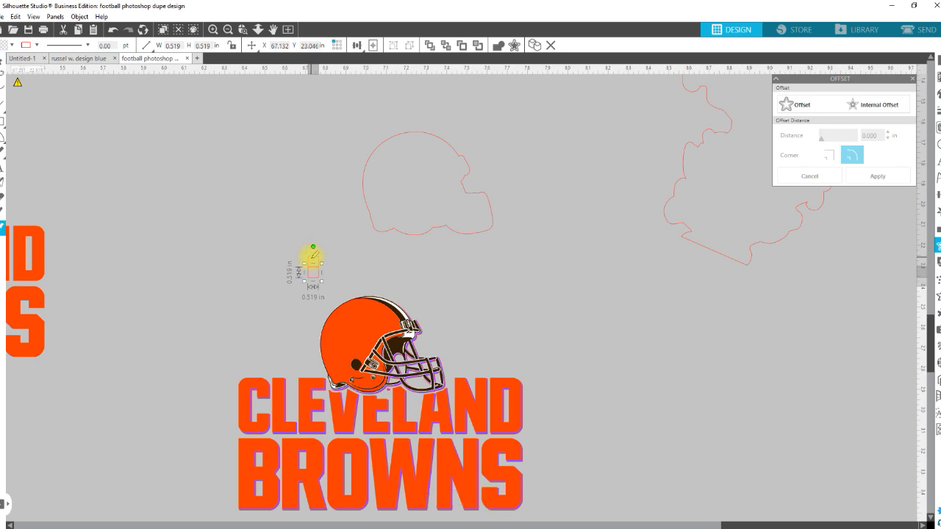
key("ctrl+Down")
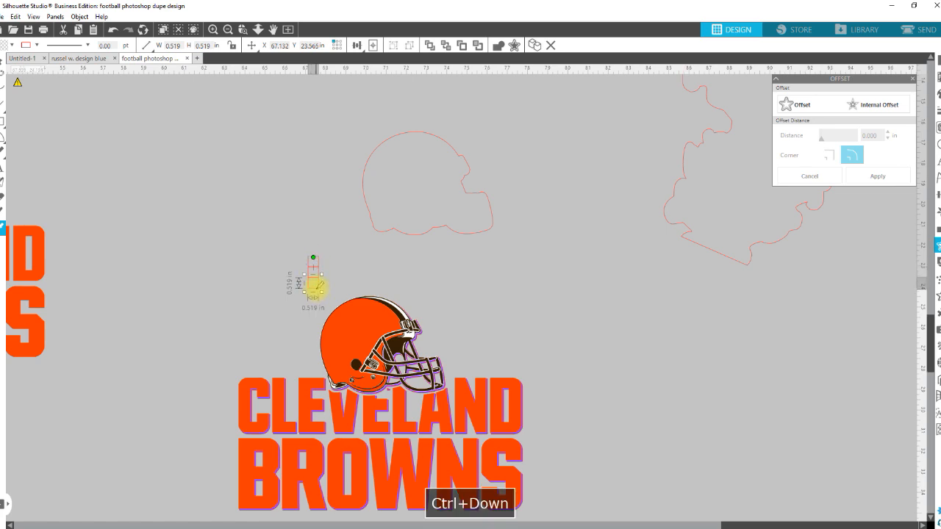
- Fill the lowest square with orange sampled from the helmet and the middle square with the helmet's dark brown
left_click(13, 46)
left_click(90, 65)
left_click(360, 332)
left_click(316, 269)
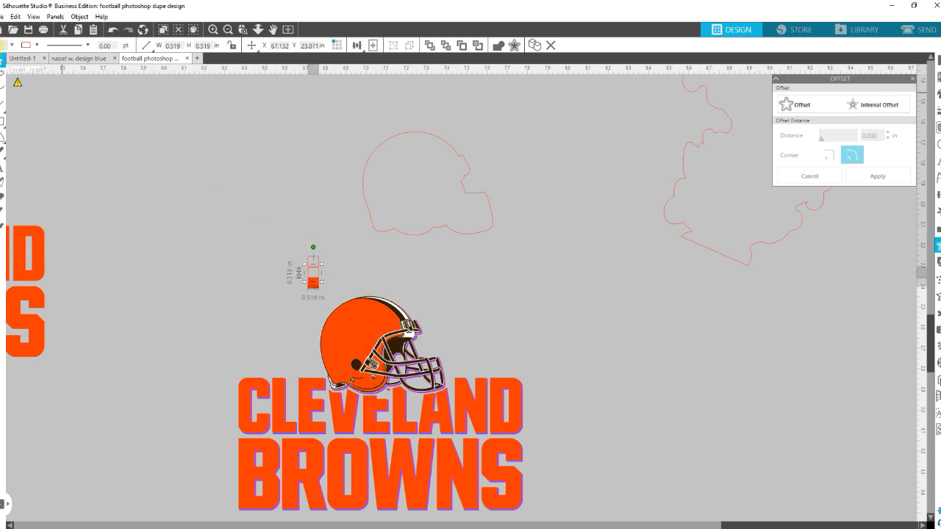
left_click(11, 44)
left_click(89, 64)
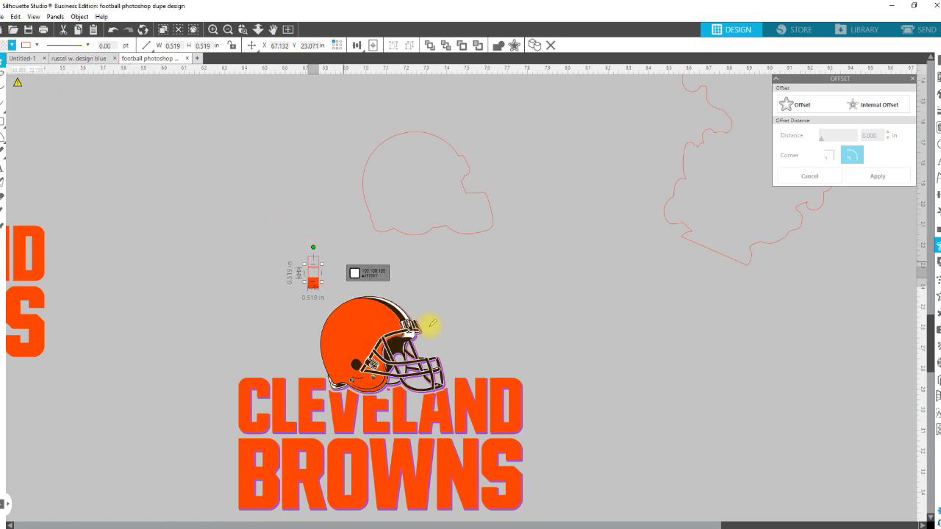
left_click(406, 312)
- Fill the uppermost square with white and remove the line colour from all three colour swatches
left_click_drag(317, 275, 318, 265)
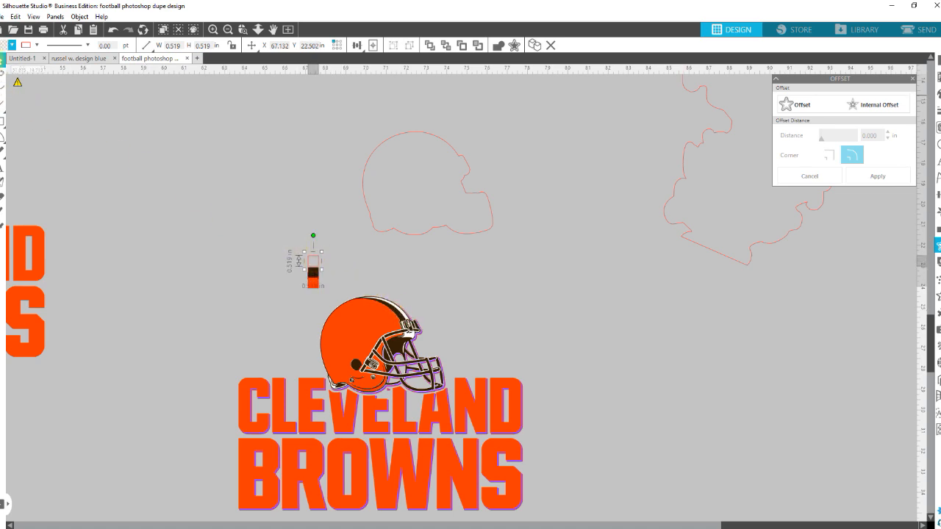
left_click(10, 44)
left_click(24, 65)
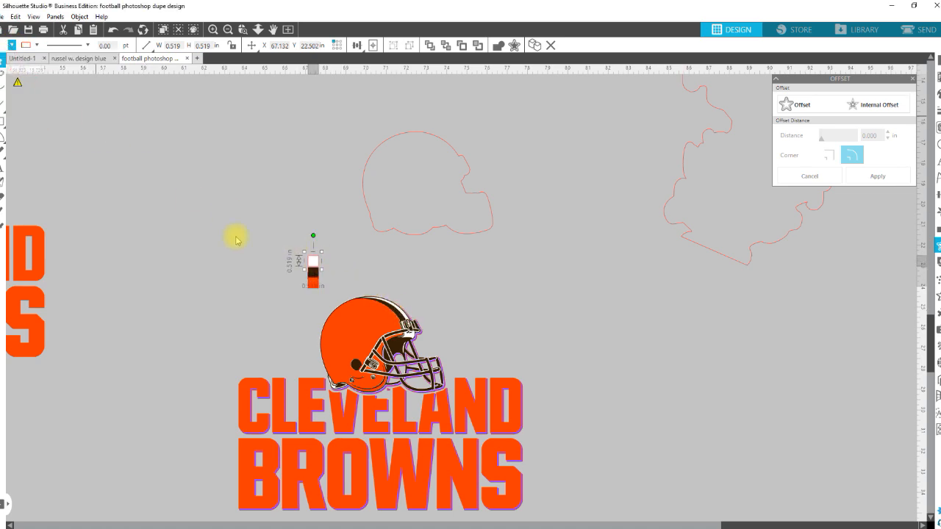
left_click(315, 284, "shift")
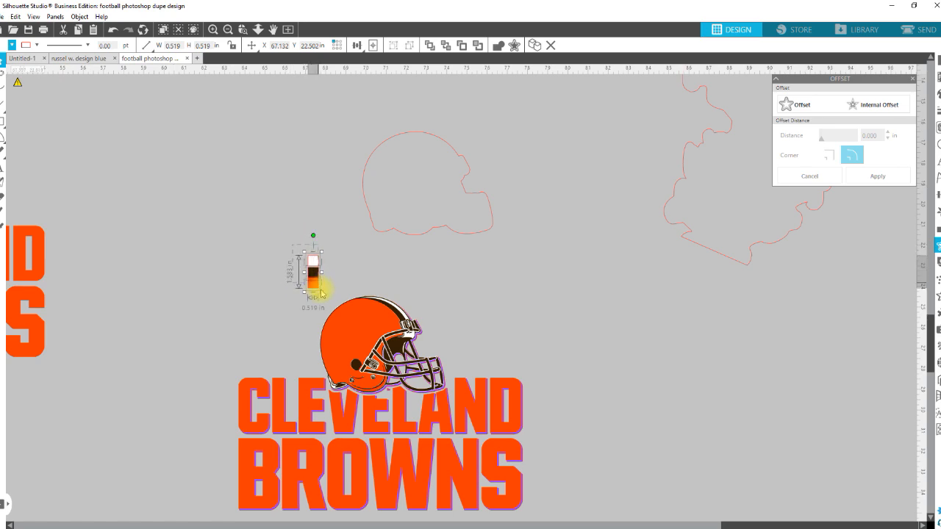
left_click(34, 48)
left_click(97, 66)
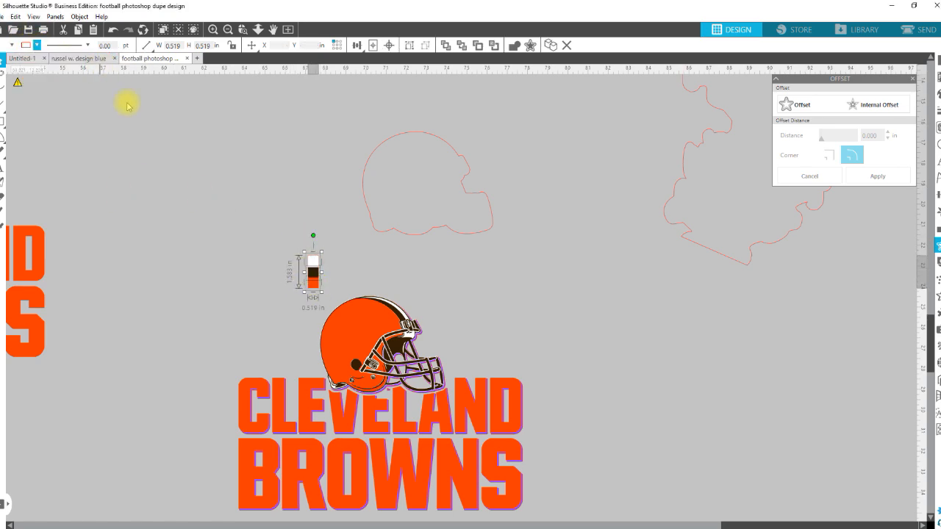
left_click(147, 293)
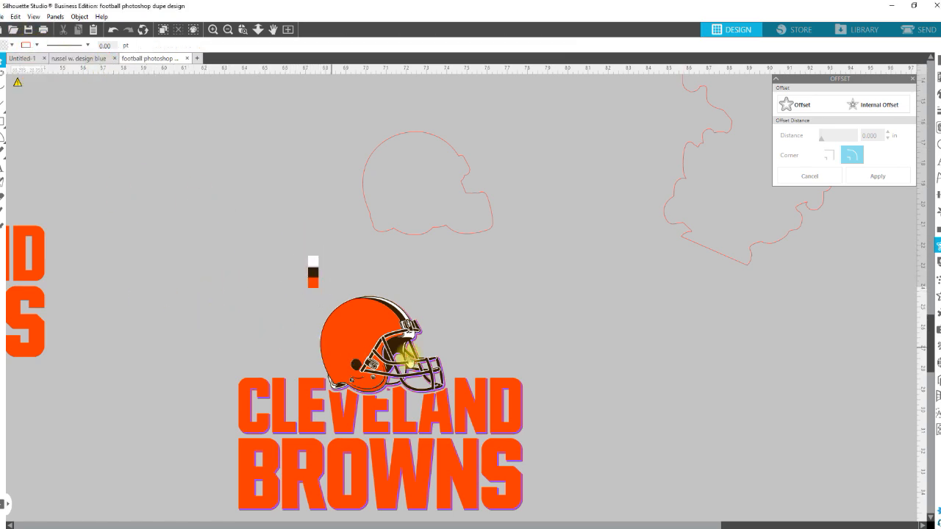
- Fill the purple offset shadow with the dark brown of the middle swatch and nudge it slightly right
left_click(522, 437)
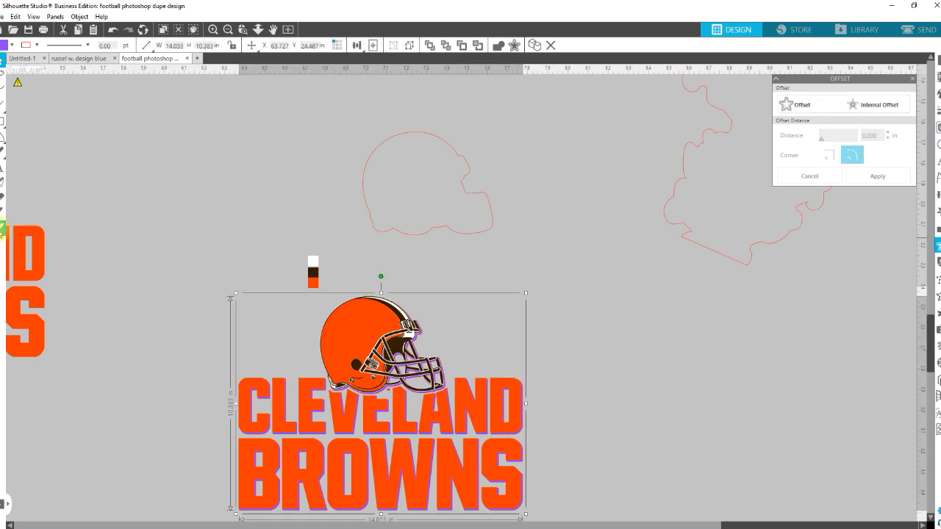
left_click(317, 273)
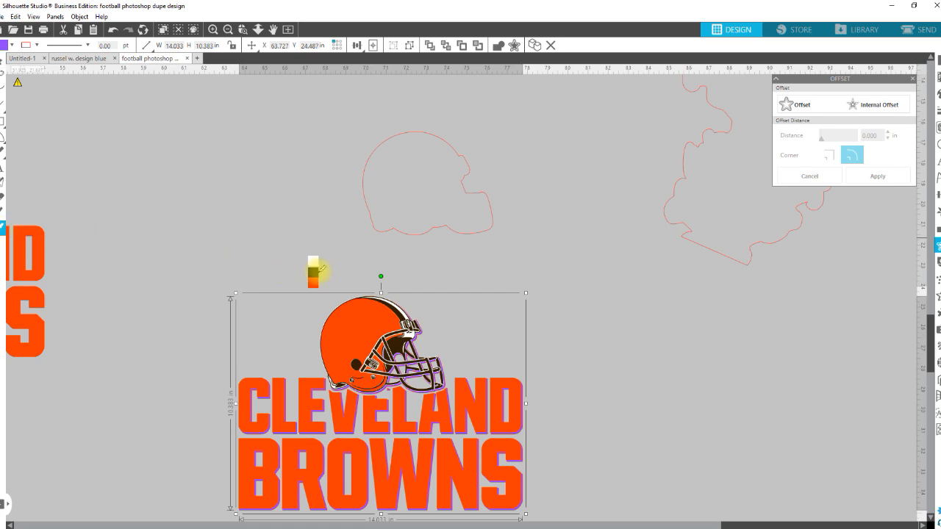
left_click(316, 272)
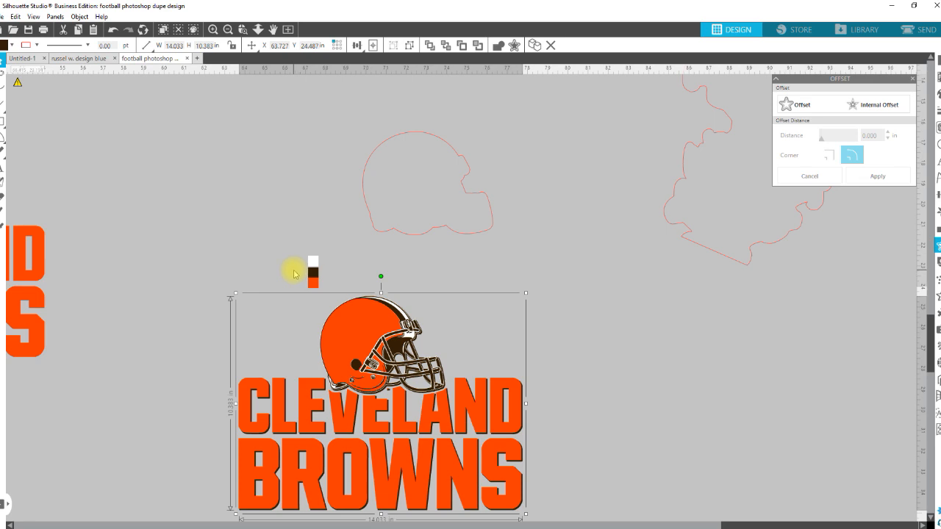
key("Down")
key("Up")
key("Right")
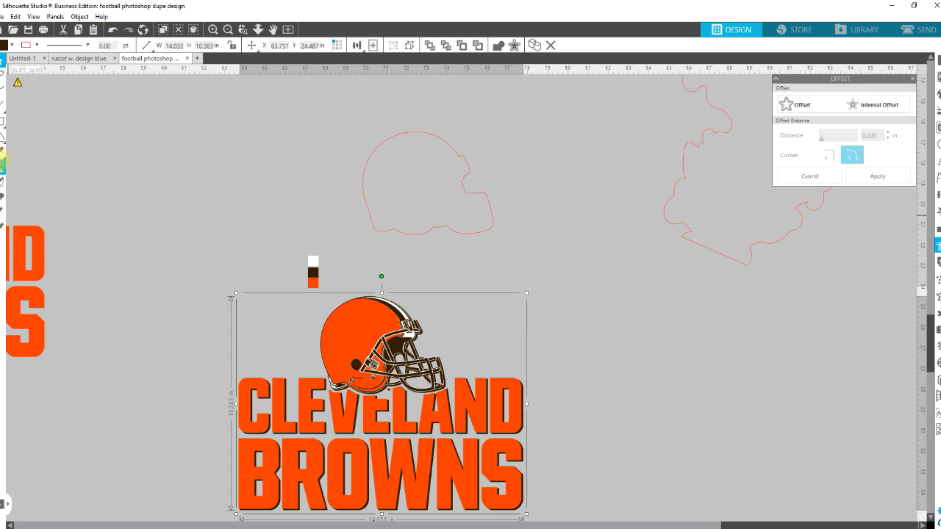
- Recolour the offset shadow with the white sampled from the uppermost swatch
left_click(2, 209)
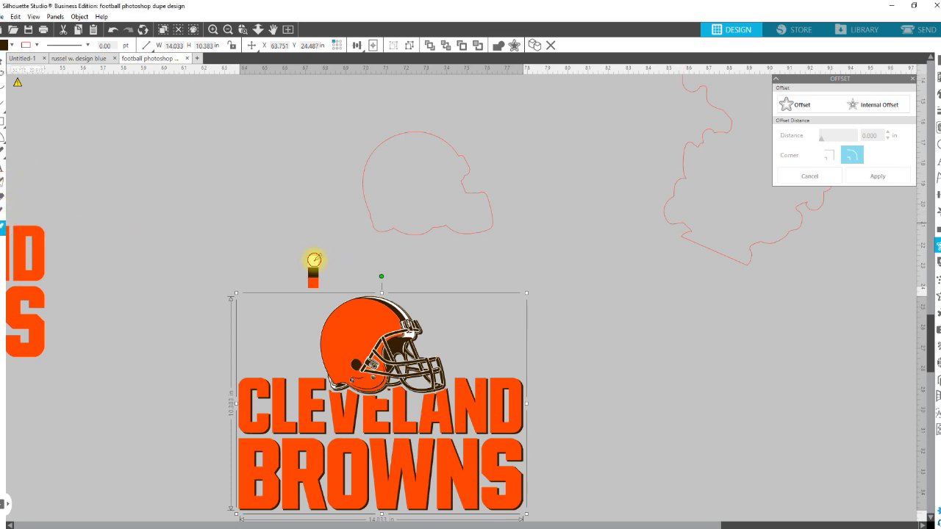
left_click(313, 262)
left_click(559, 387)
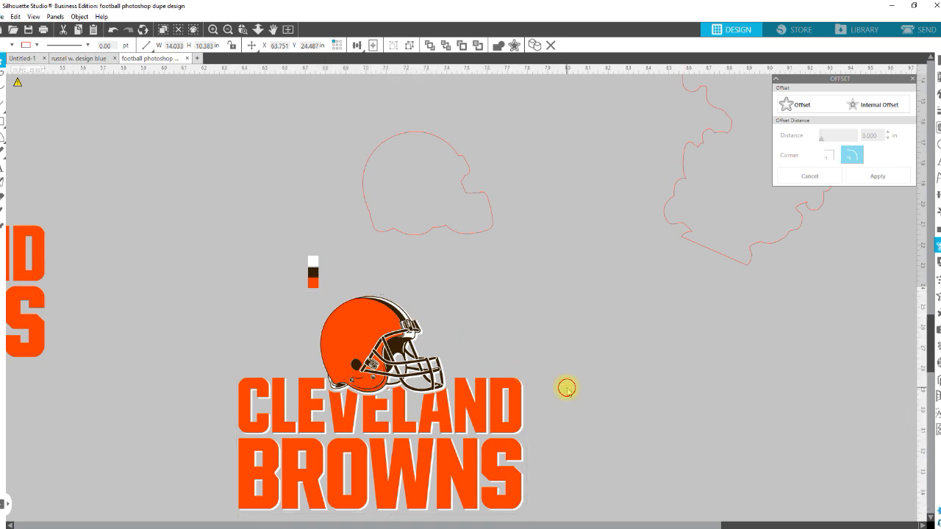
- Duplicate the helmet and lettering group slightly up and left, fill the copy with light pink, and adjust its position
left_click(512, 416)
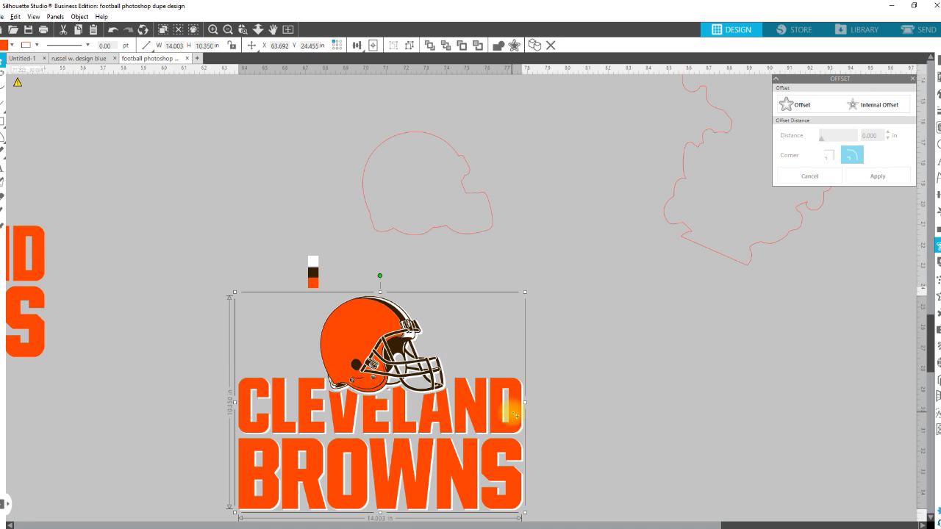
left_click_drag(512, 416, 508, 411)
left_click(13, 46)
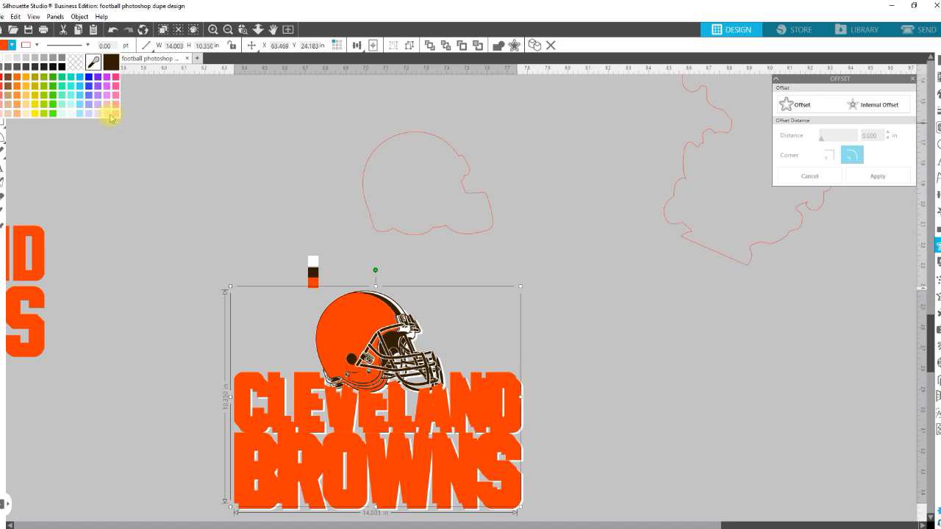
left_click(109, 107)
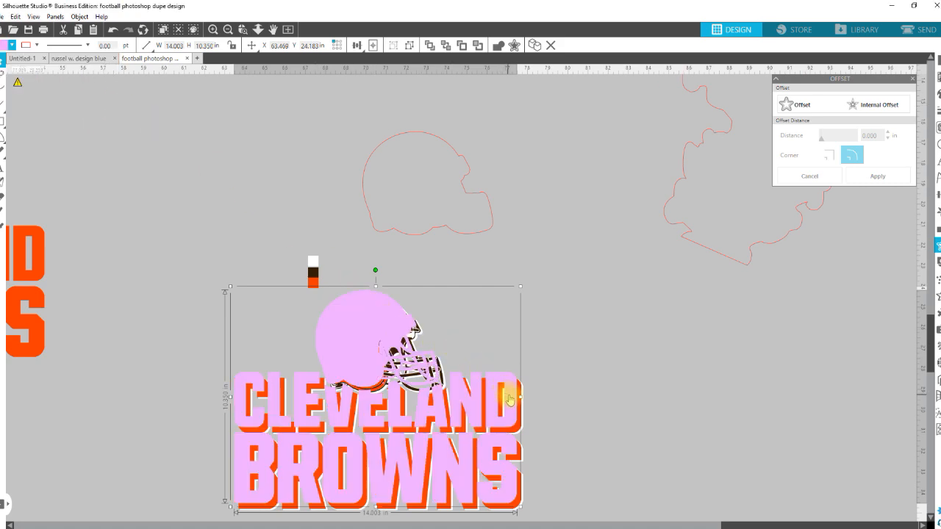
left_click_drag(508, 393, 510, 401)
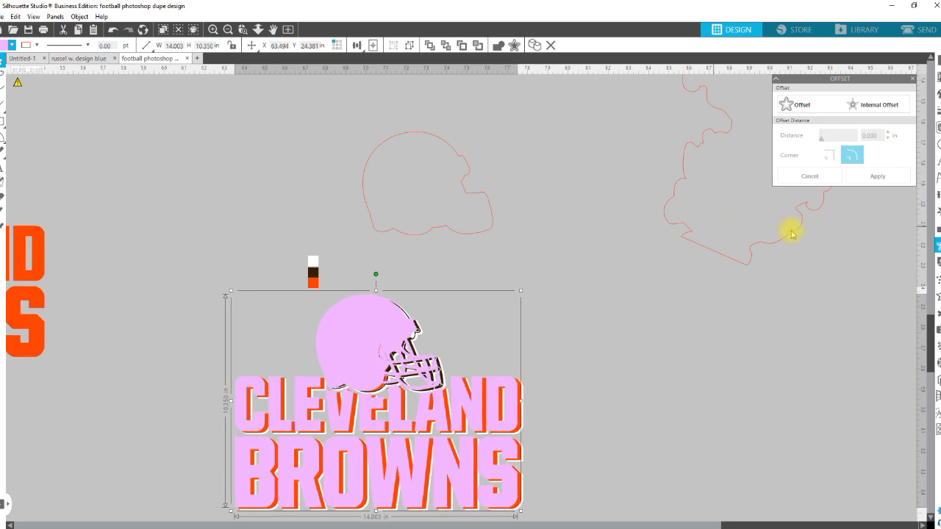
- Apply the second shadow type to the pink copy with Pan Shadow turned on, and shift the copy closer over the orange design
left_click(935, 144)
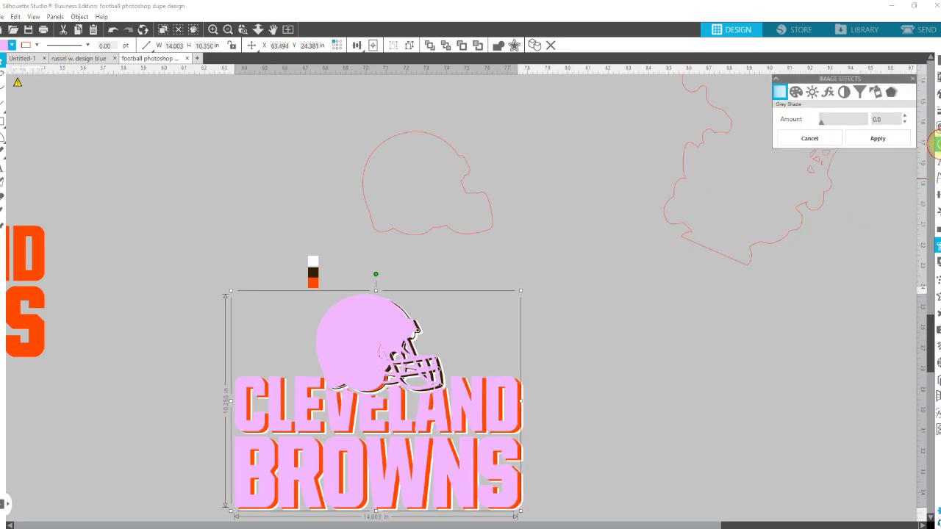
left_click(892, 91)
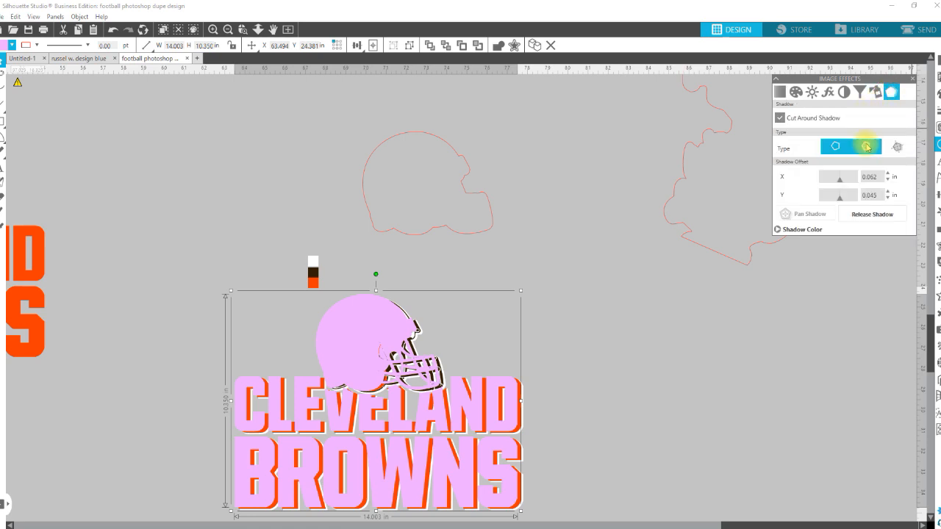
left_click(865, 147)
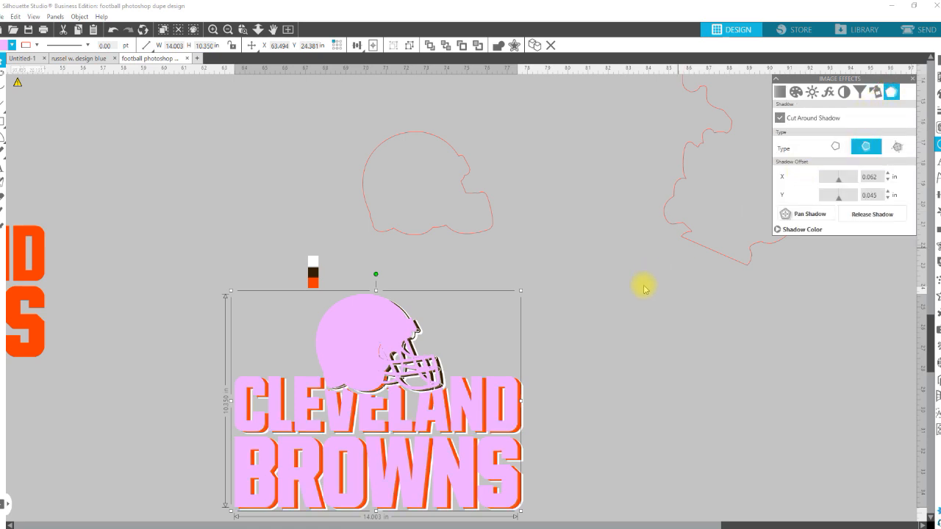
left_click_drag(506, 416, 510, 419)
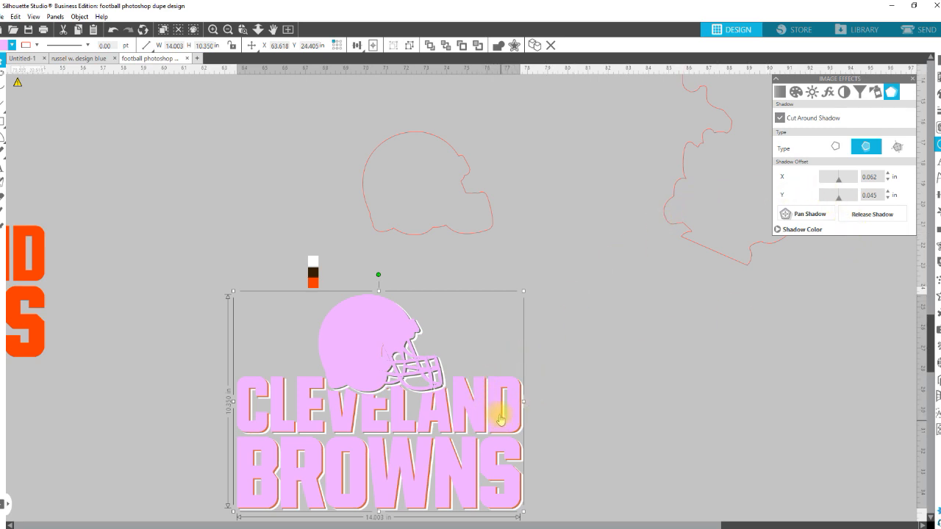
key("z")
left_click(537, 365)
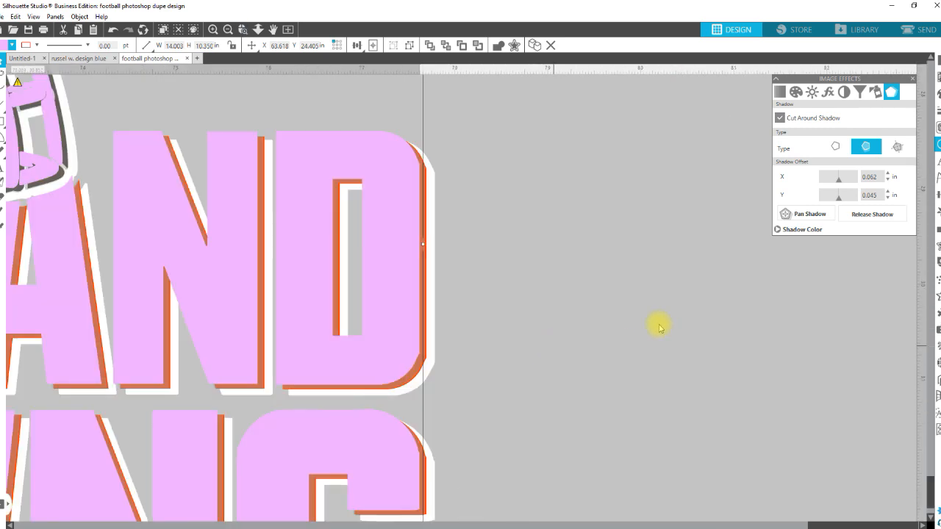
left_click(788, 213)
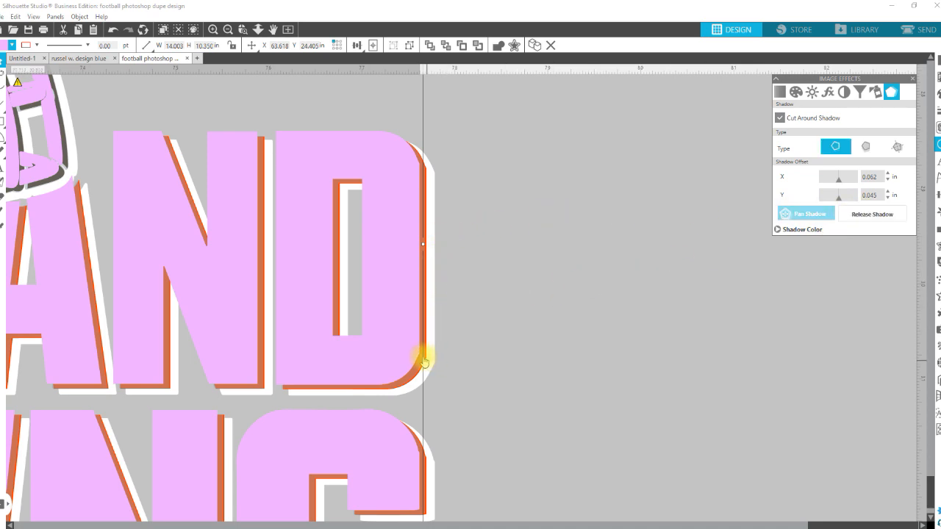
- Try to subtract the pink copy from the orange helmet and lettering behind it, and undo the subtraction
left_click(407, 310, "shift")
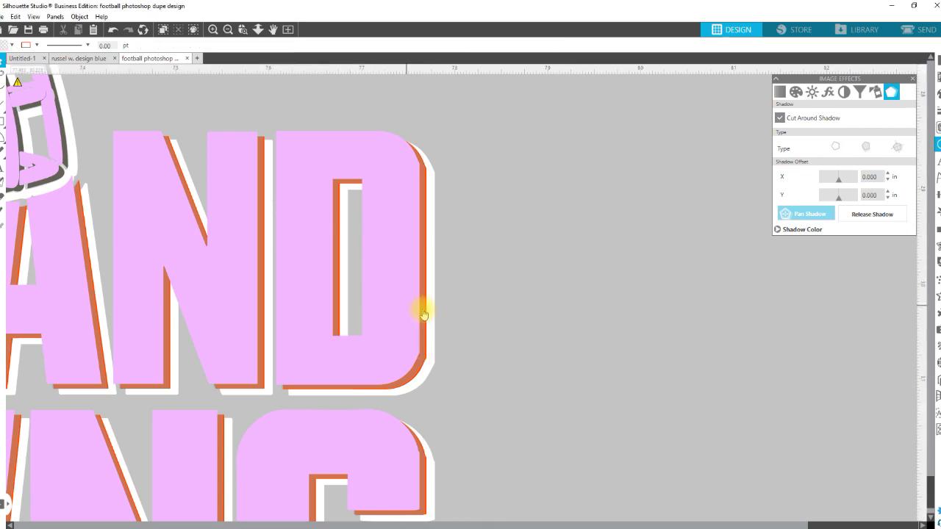
key("ctrl+z")
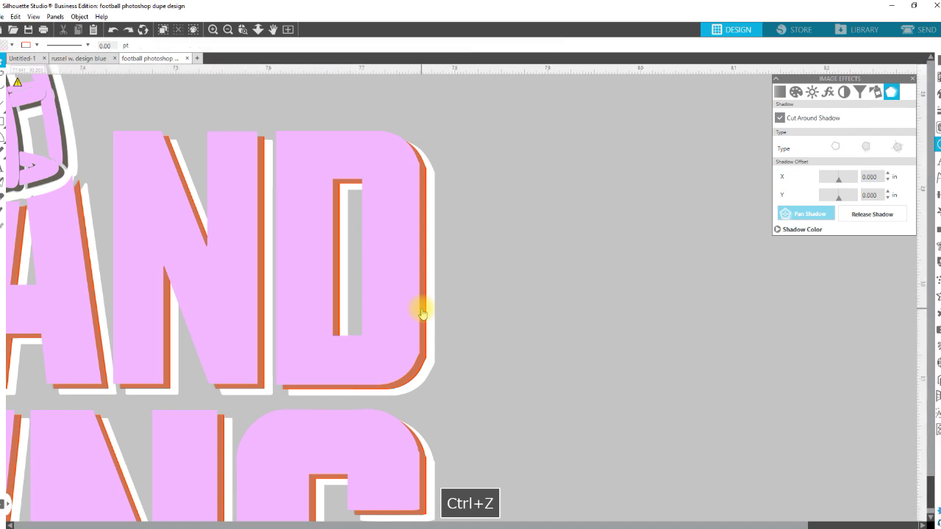
left_click(423, 314)
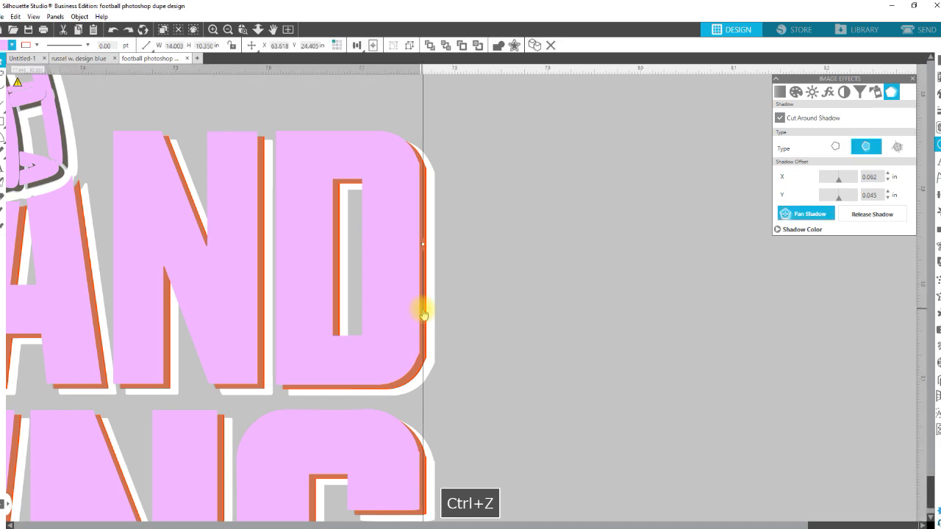
left_click(424, 314, "shift")
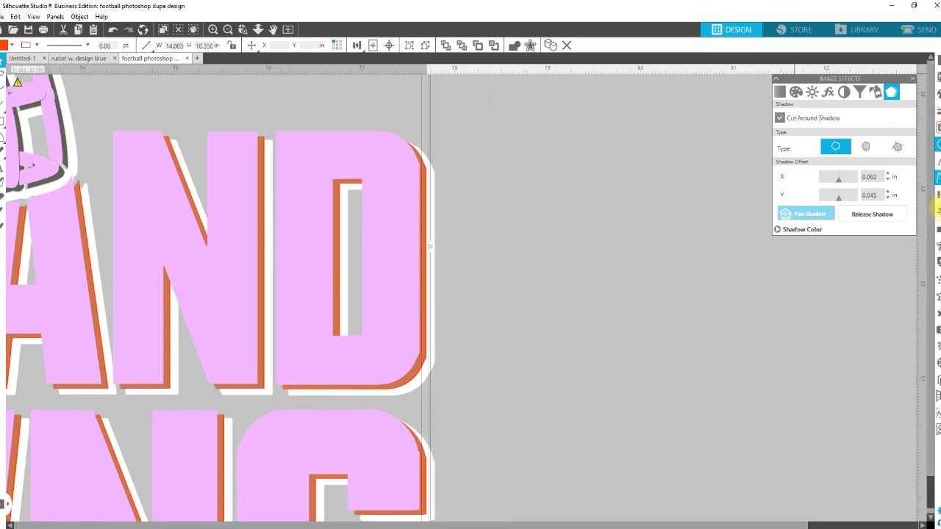
left_click(939, 230)
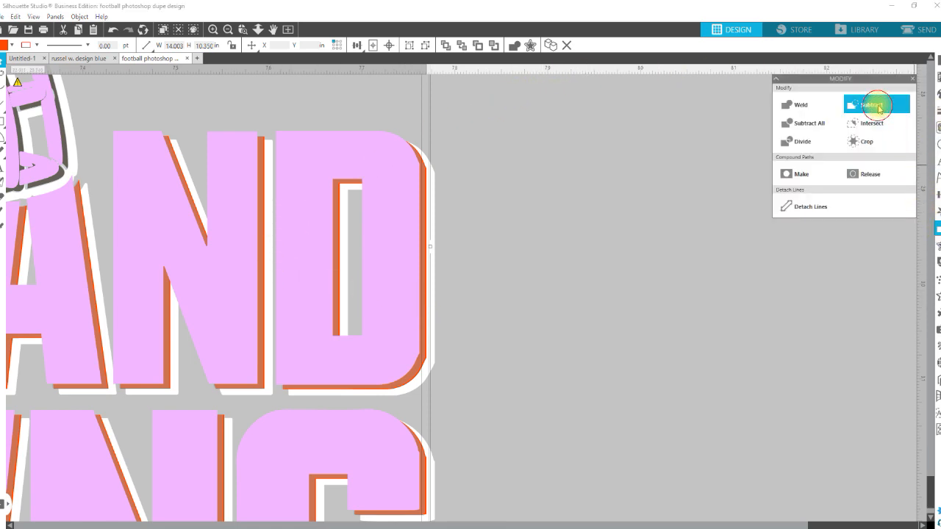
left_click(853, 107)
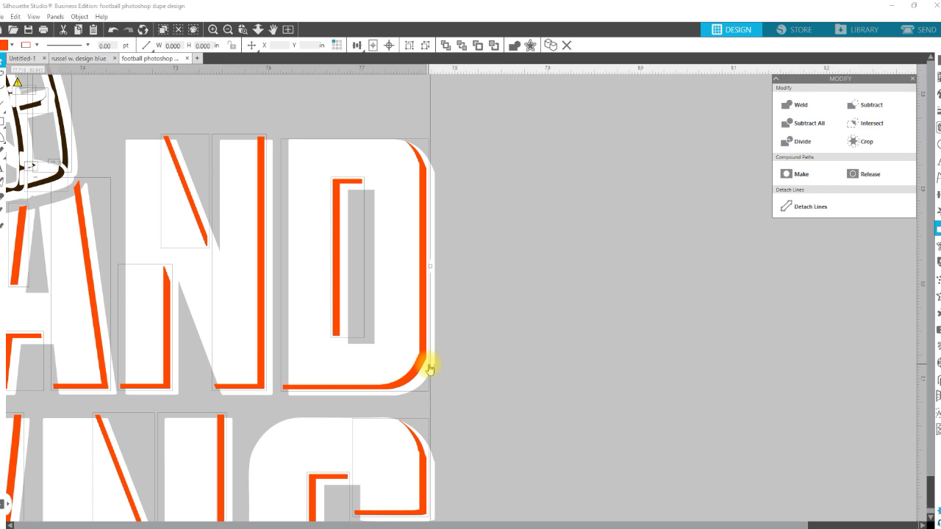
key("ctrl+z")
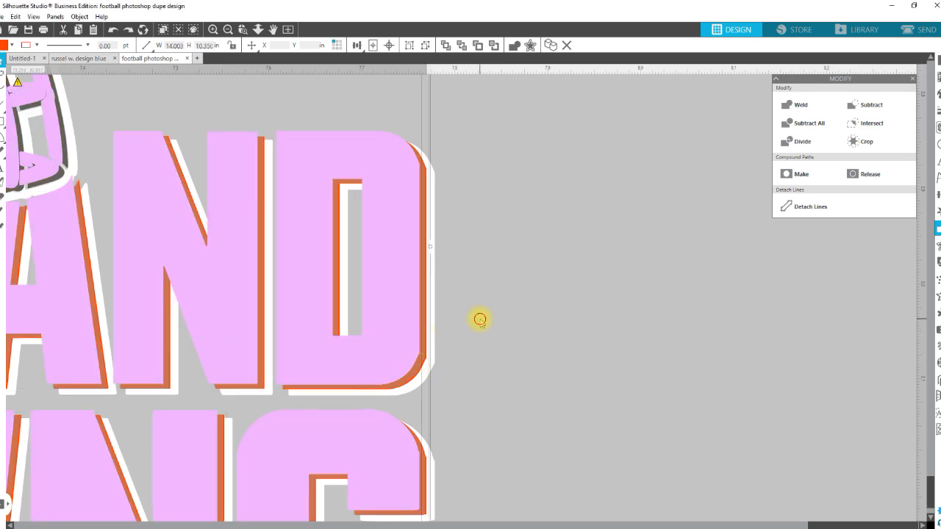
- Try to release the compound path of the pink helmet and lettering copy, and undo the release
key("ctrl+z")
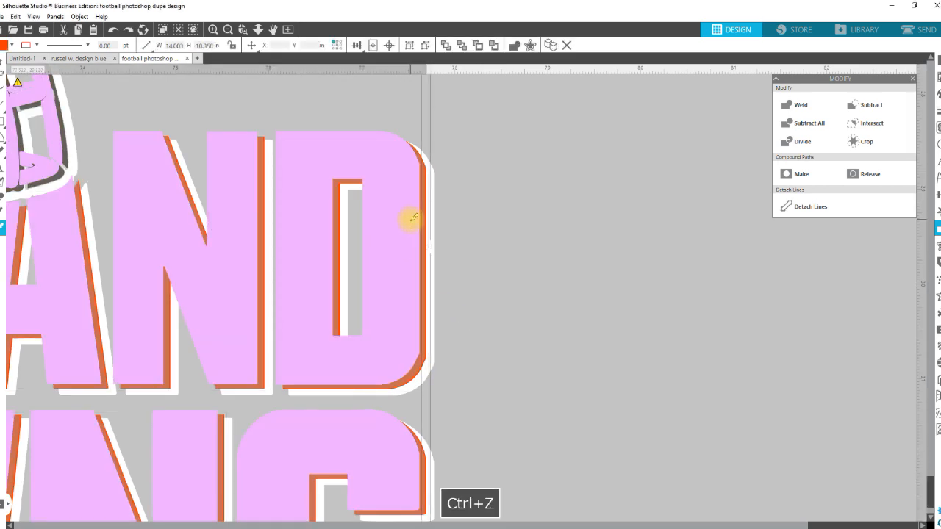
left_click(489, 223)
key("ctrl+z")
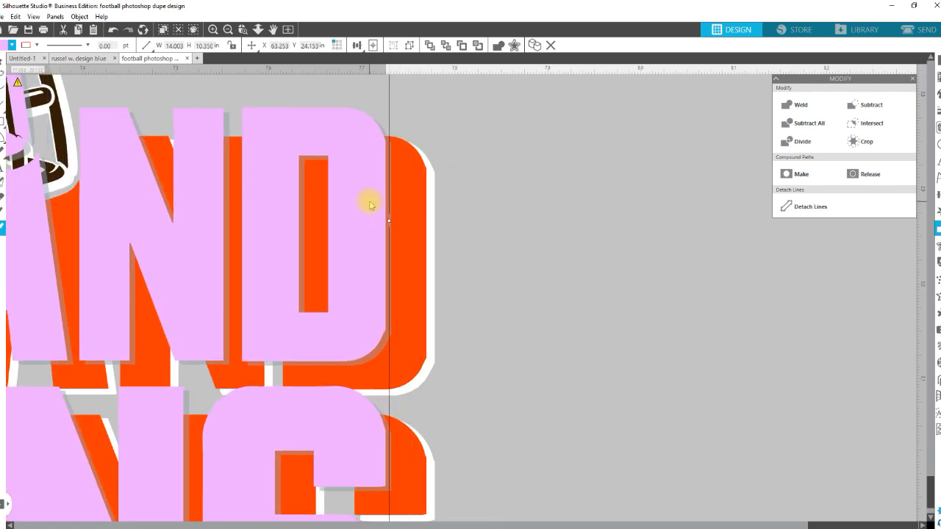
key("ctrl+z")
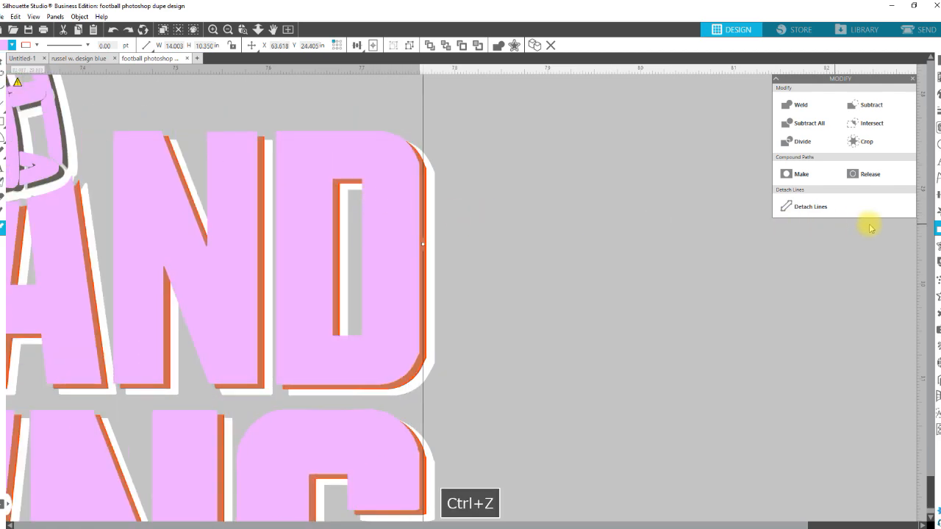
left_click(871, 174)
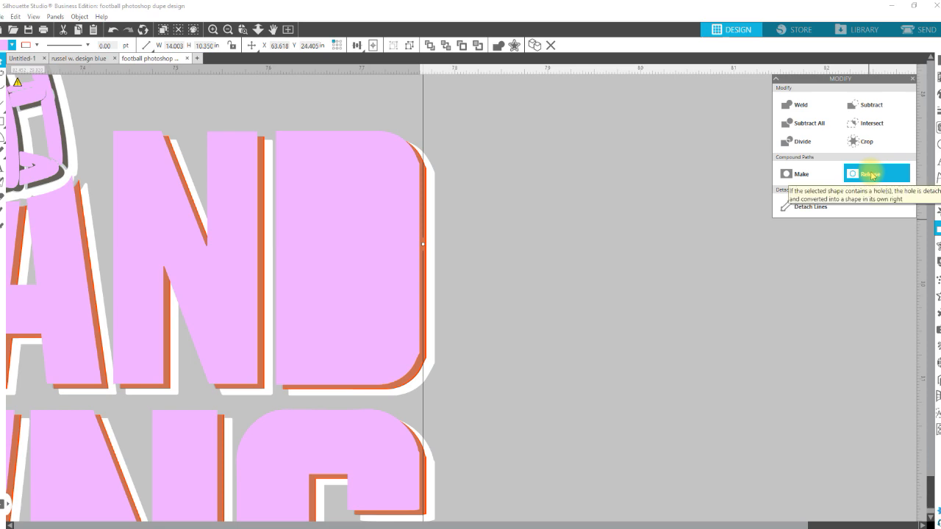
key("ctrl+z")
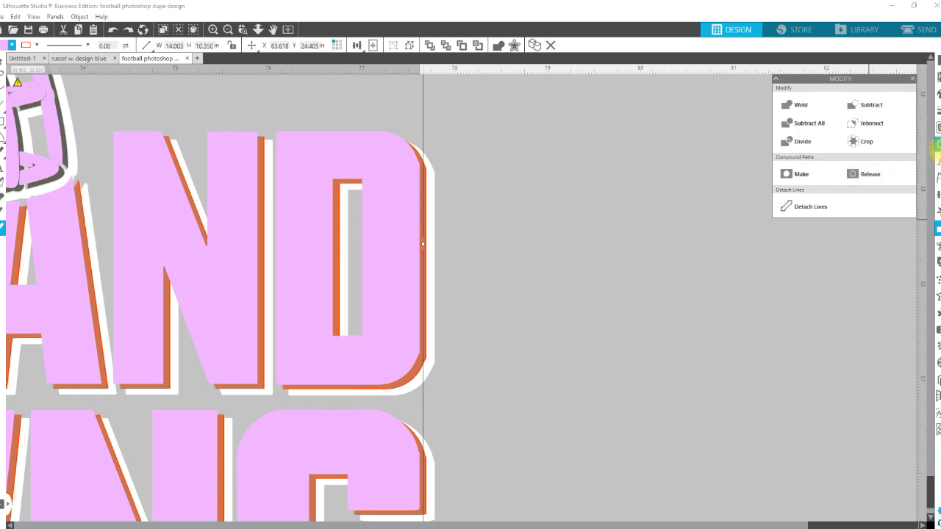
- Release the shadow from the pink copy and subtract the pink copy from it to leave only thin shadow slivers
left_click(938, 145)
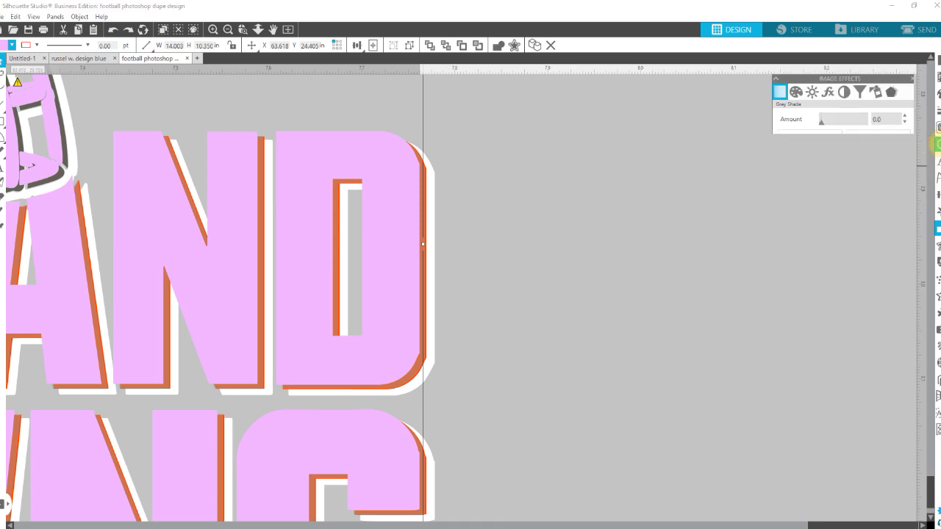
left_click(891, 92)
left_click(866, 147)
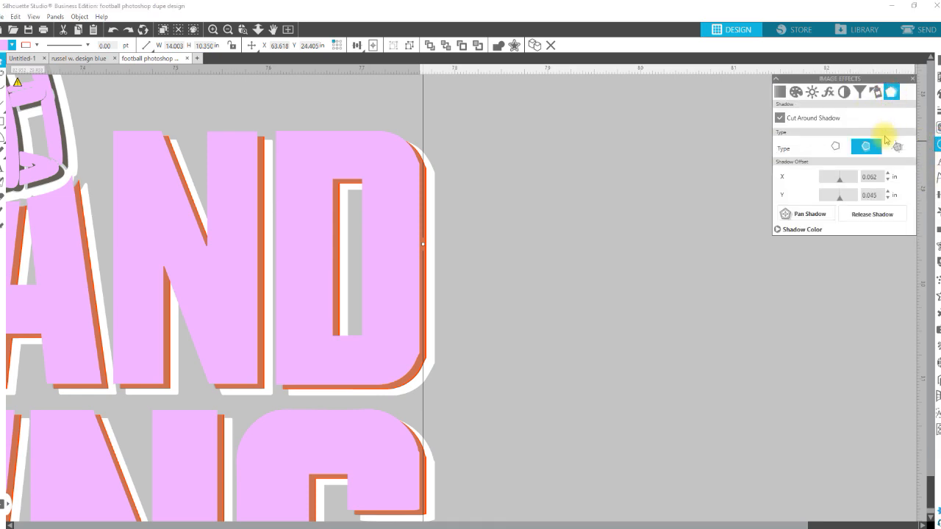
left_click(876, 215)
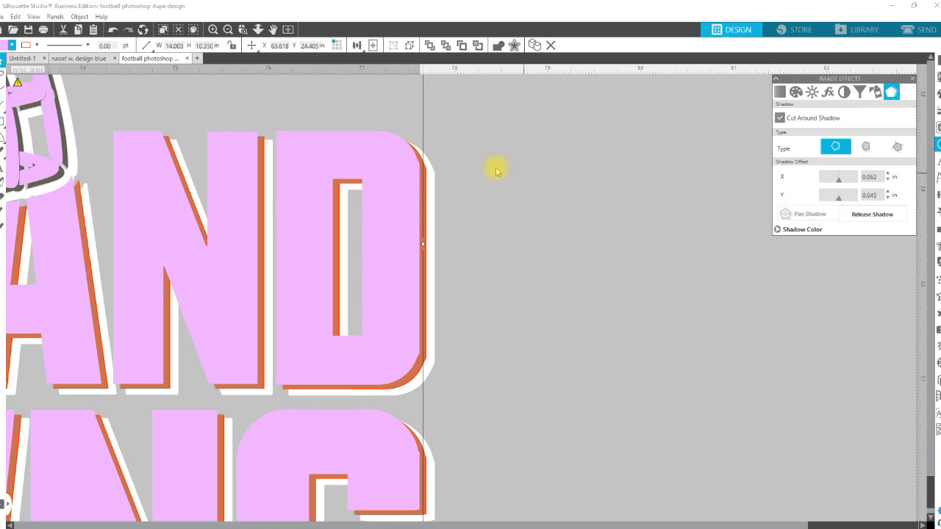
left_click(424, 178, "shift")
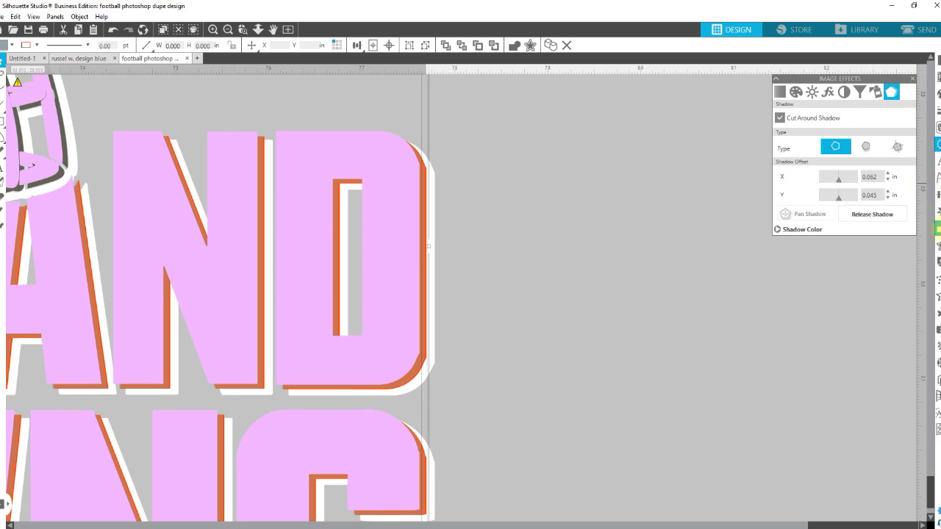
left_click(939, 229)
left_click(864, 105)
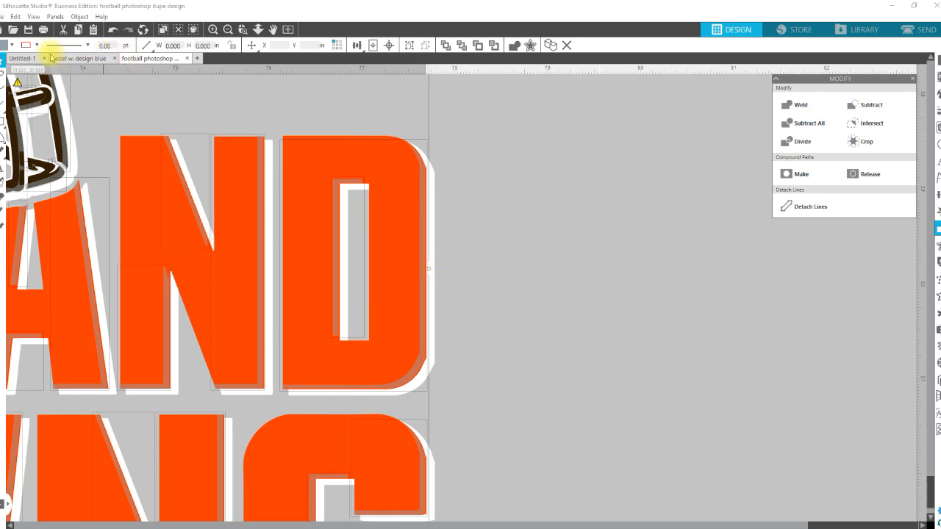
- Fill the shadow slivers over the helmet and lettering with black and group them
left_click(11, 46)
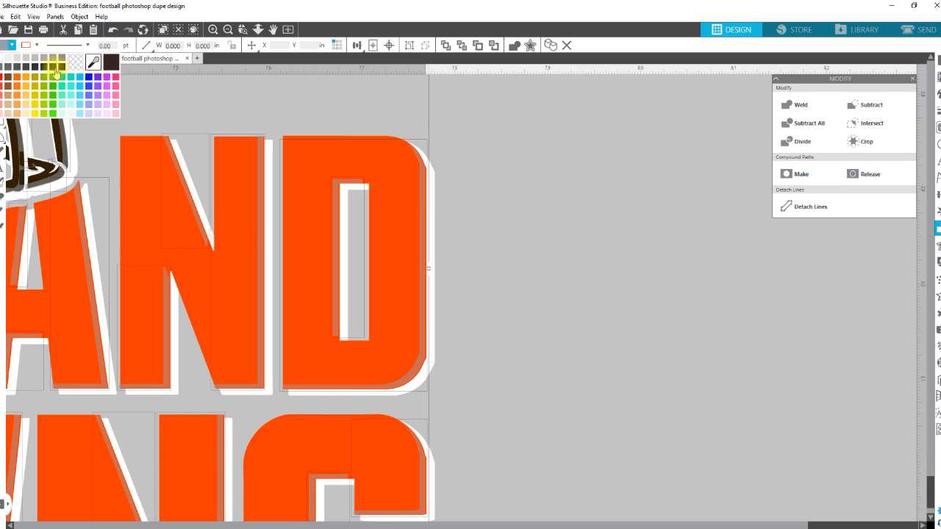
left_click(55, 70)
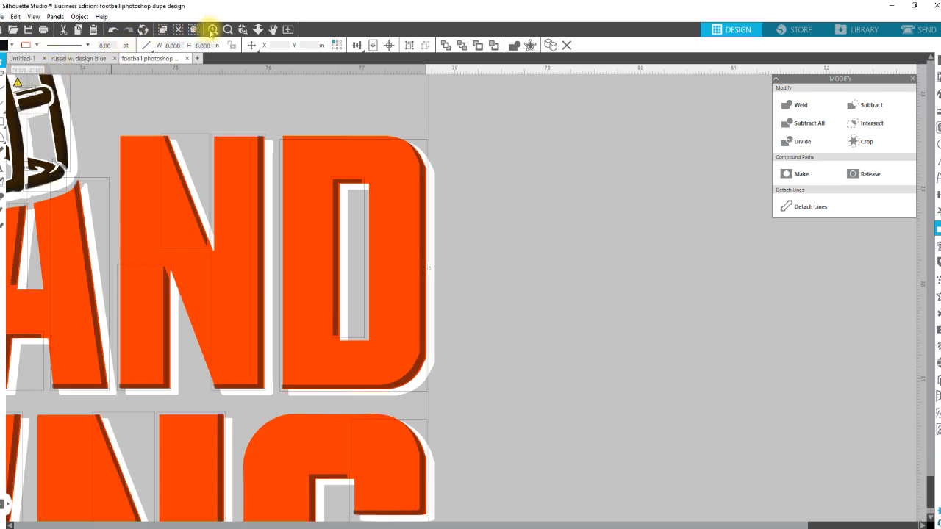
left_click(259, 32)
left_click_drag(296, 218, 284, 33)
right_click(406, 230)
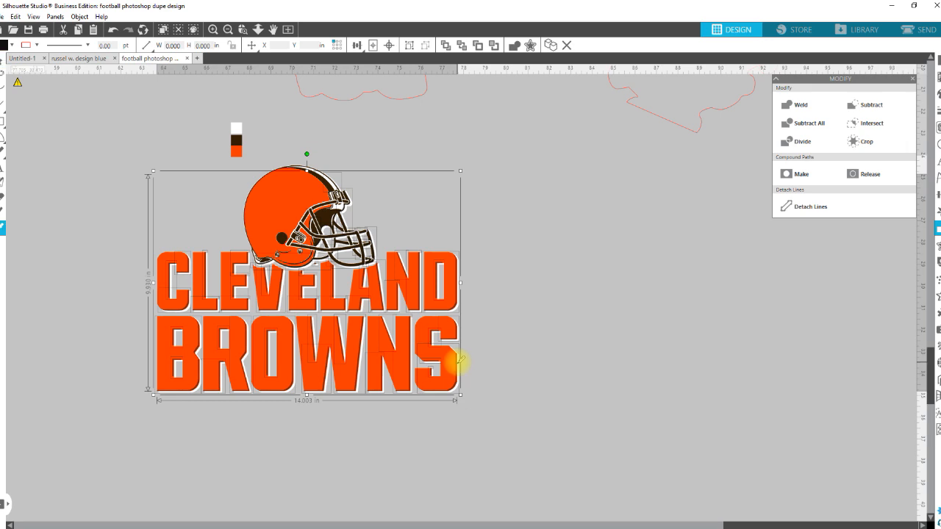
key("ctrl+g")
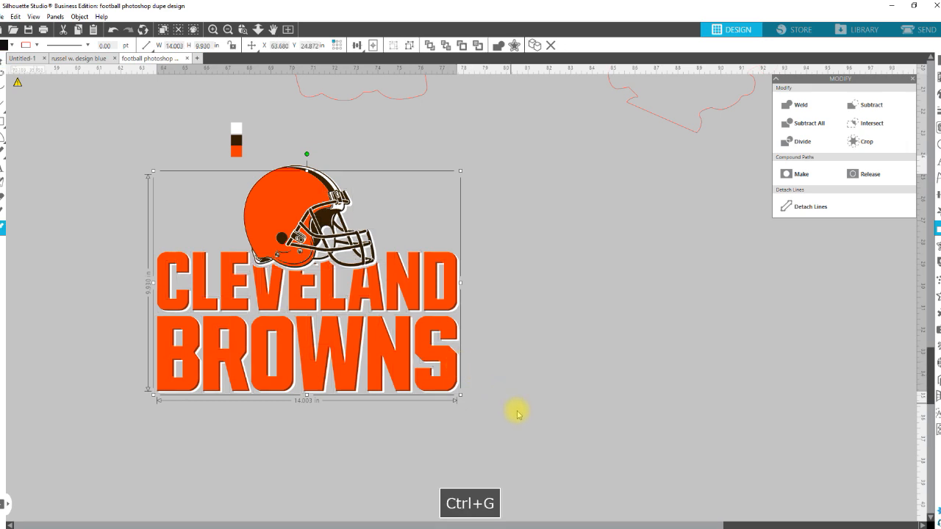
- Scale the complete helmet and lettering design down to about 7.4 in wide and group its parts
left_click_drag(491, 425, 297, 271)
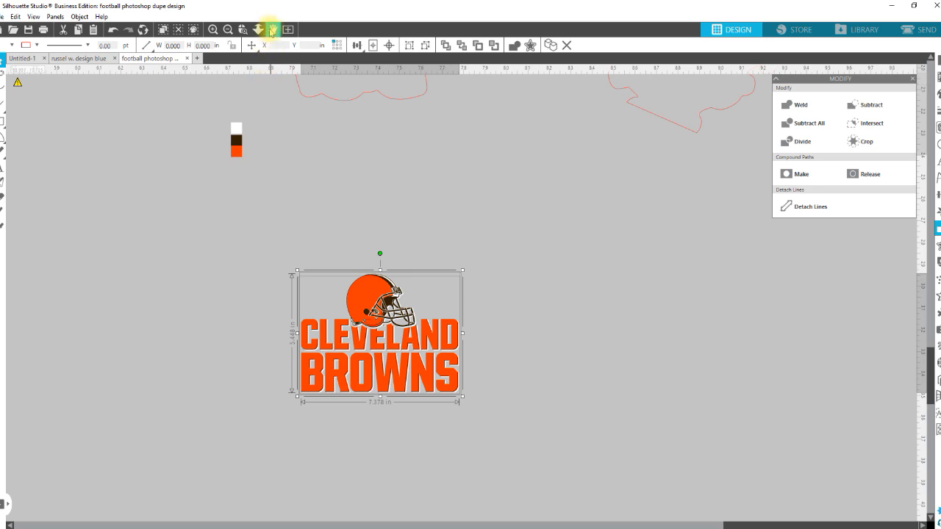
right_click(395, 345)
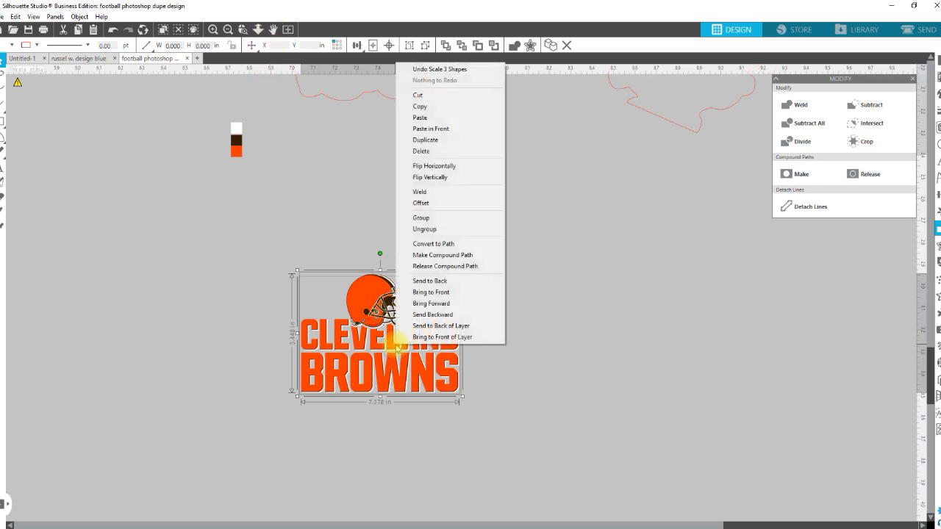
left_click(425, 229)
- Move the grouped Cleveland Browns logo to the upper part of the two-player smoke collage
left_click(258, 31)
left_click_drag(323, 310, 331, 195)
left_click_drag(441, 314, 20, 228)
left_click(259, 31)
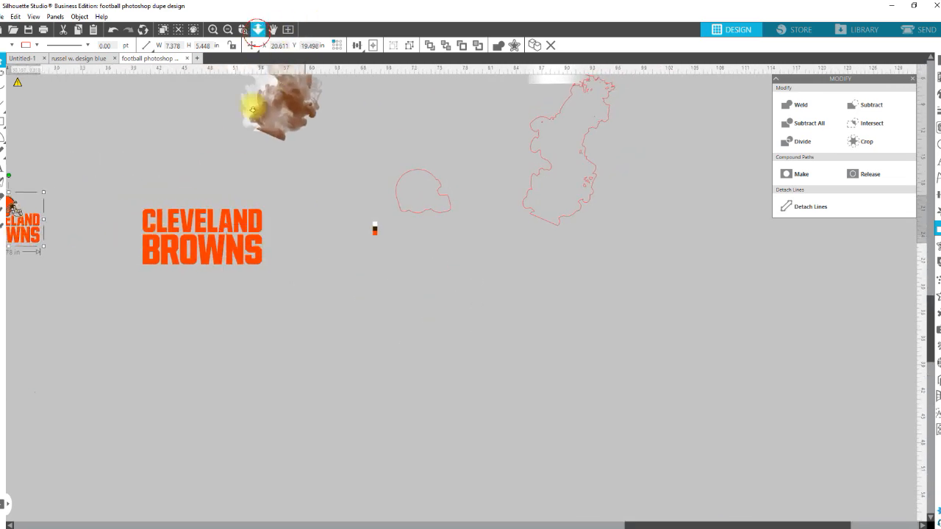
left_click_drag(240, 264, 245, 184)
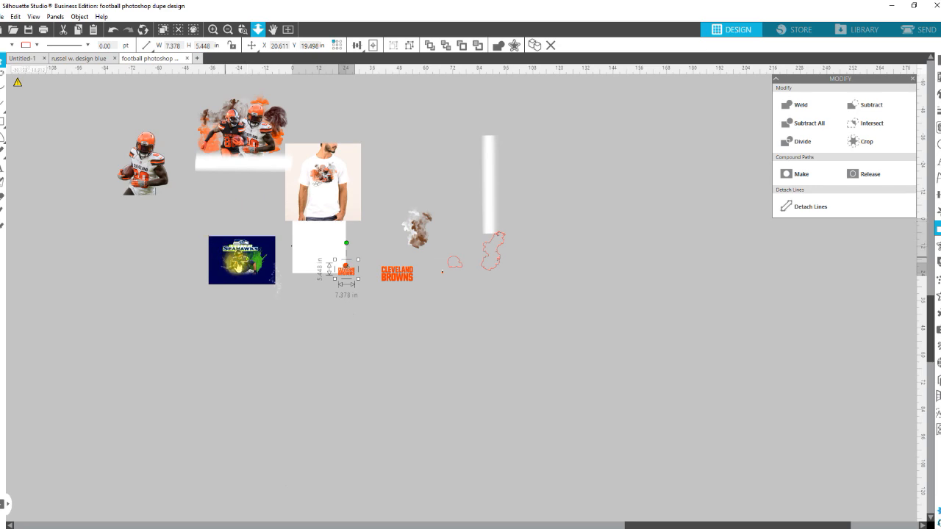
left_click_drag(350, 271, 245, 107)
key("z")
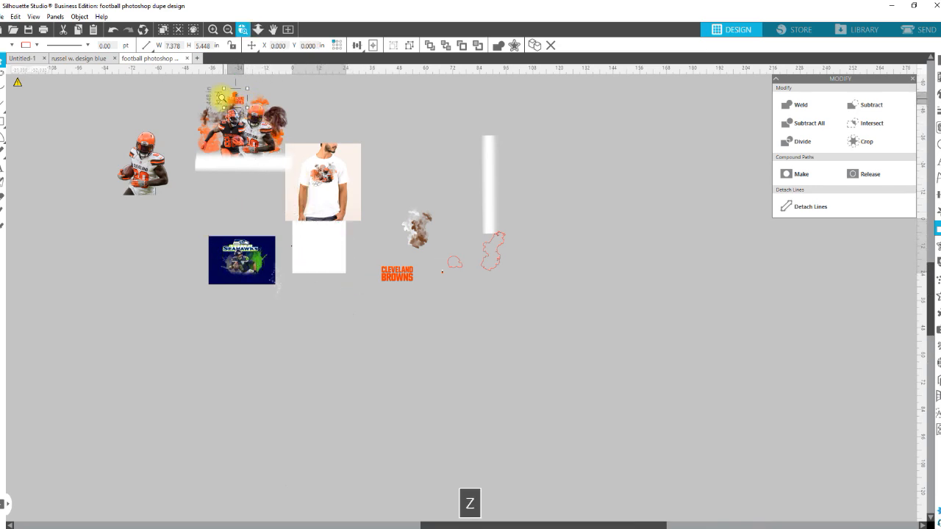
left_click_drag(288, 142, 285, 144)
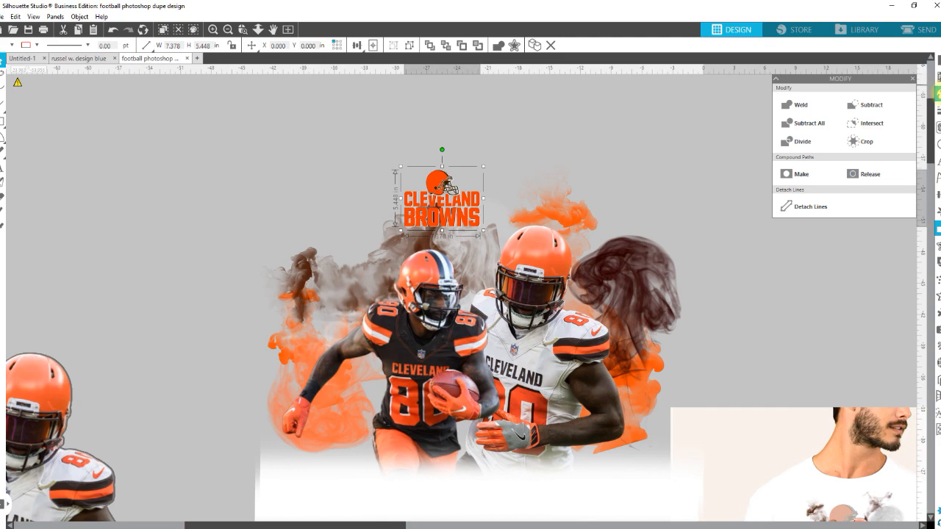
- Set the logo's transparency to about 74% and enlarge it to about 24.9 in wide, positioned over the players
left_click(939, 93)
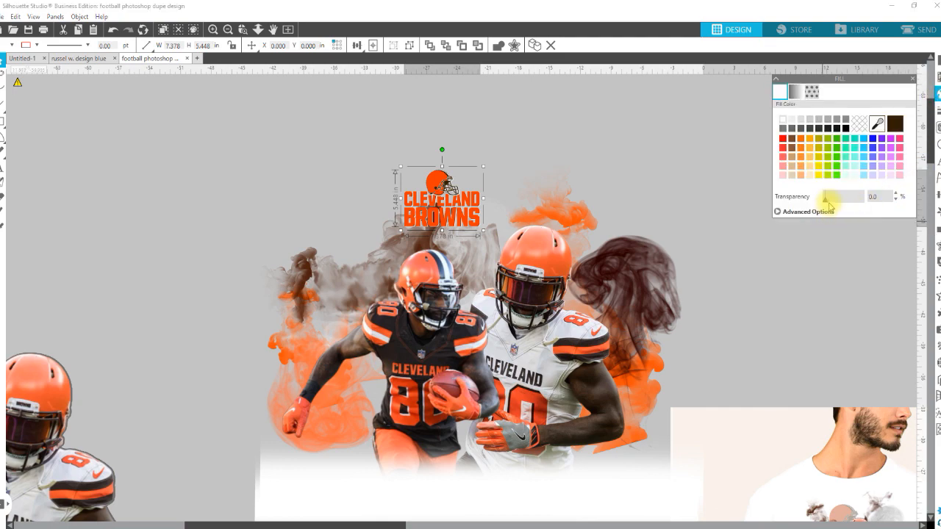
left_click_drag(844, 206, 855, 208)
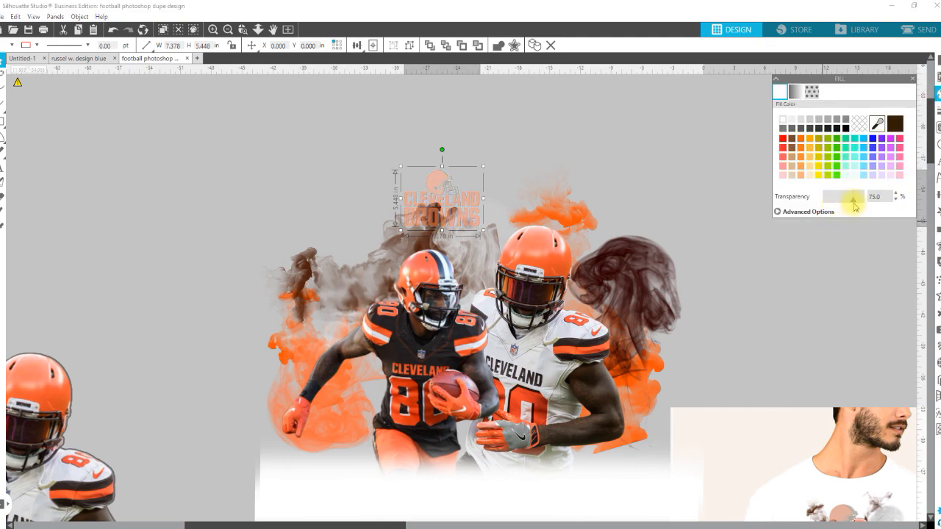
left_click_drag(483, 230, 663, 366)
left_click_drag(542, 232, 482, 228)
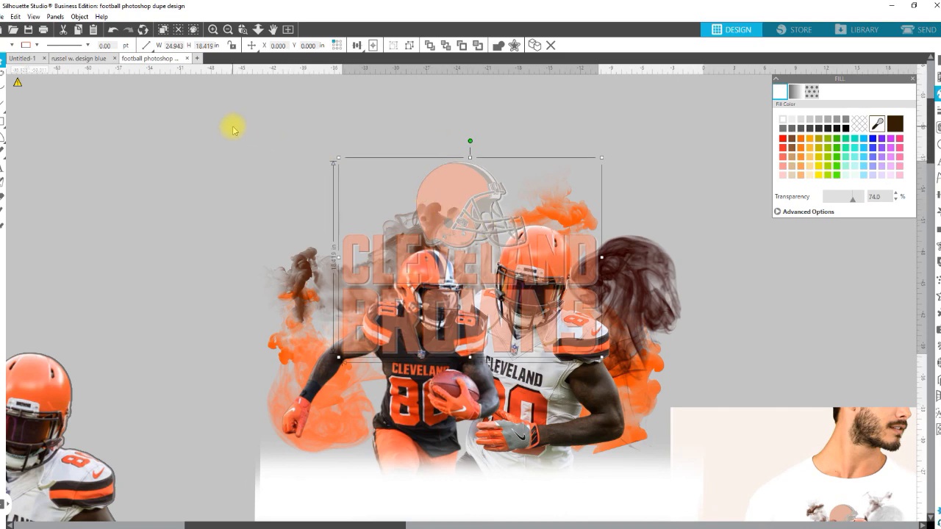
- Select the logo together with the smoke pieces, excluding the players and white fades, and send the selection to the back
left_click_drag(231, 121, 636, 405)
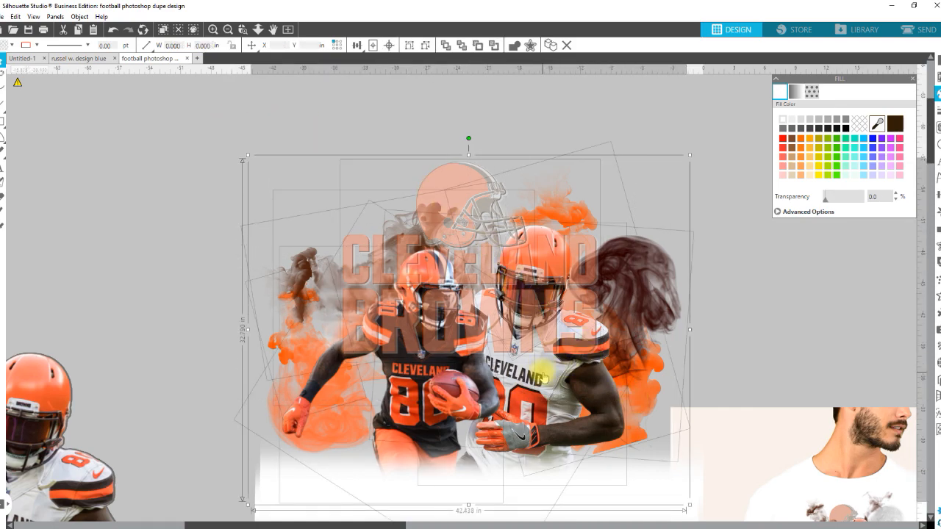
left_click(450, 374, "shift")
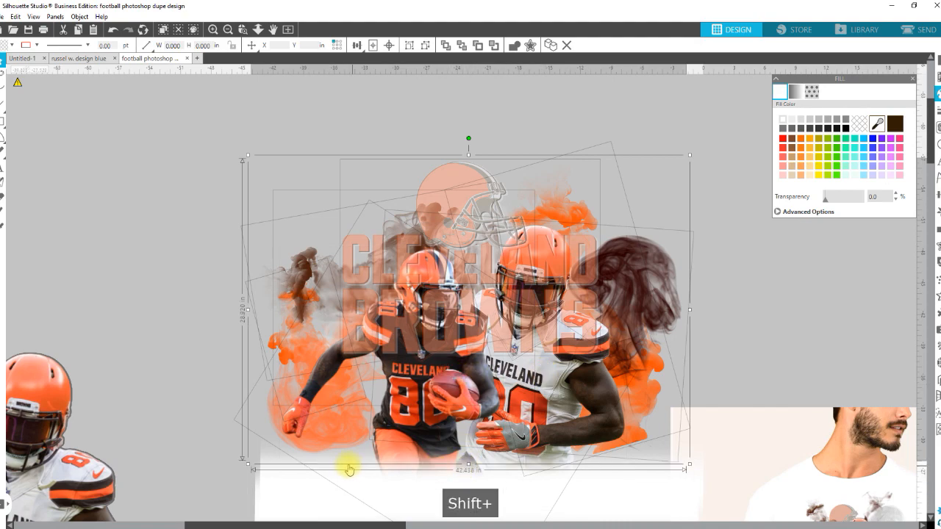
left_click(269, 491, "shift")
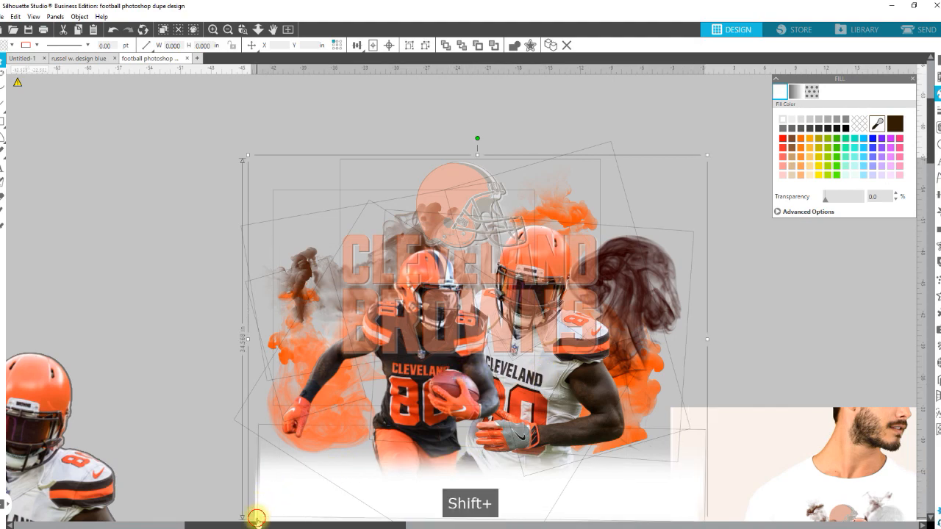
left_click(278, 498, "shift")
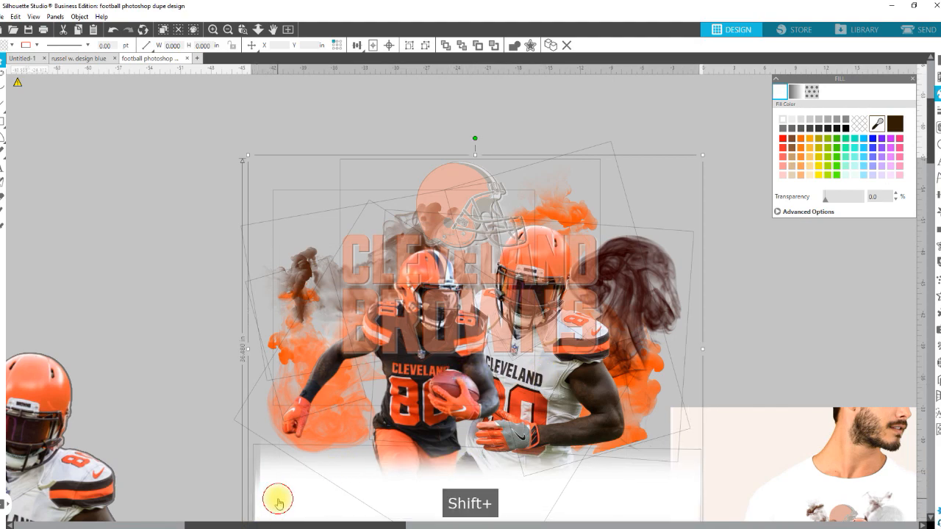
left_click(253, 469, "shift")
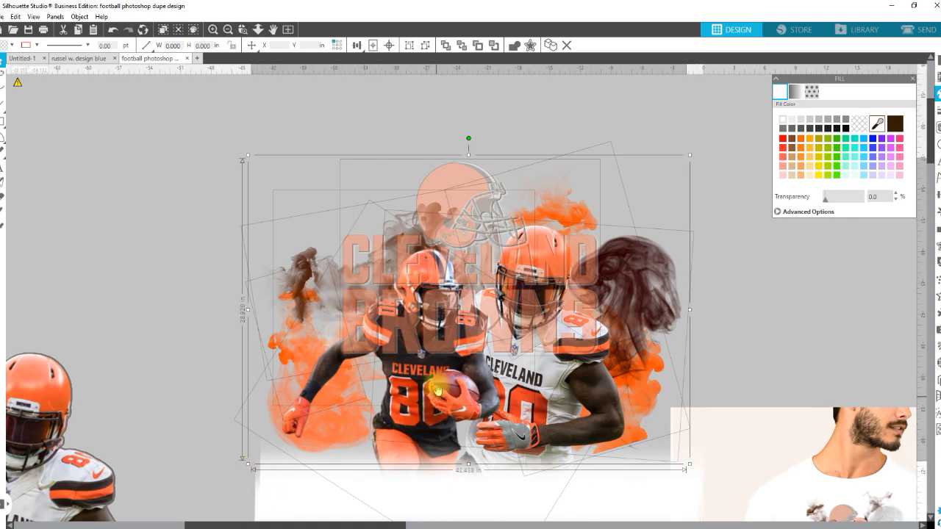
left_click(475, 371, "shift")
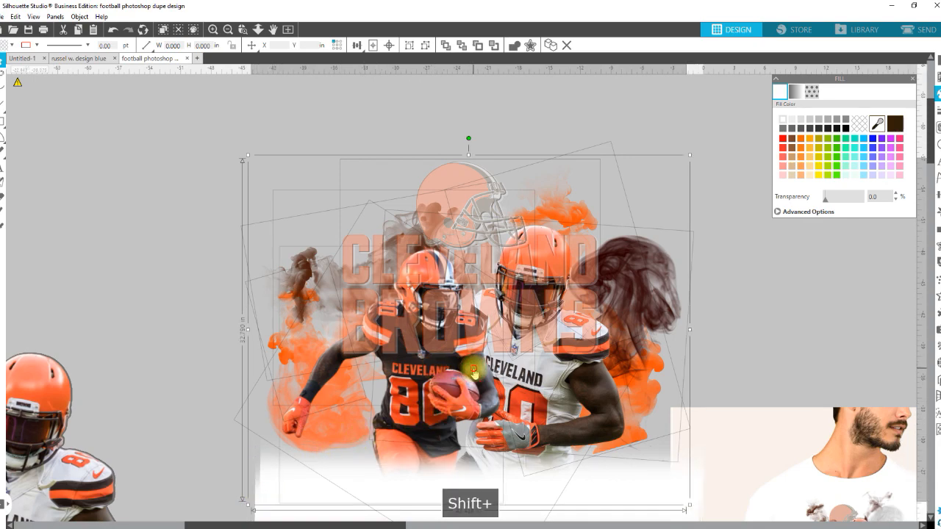
left_click(475, 371, "shift")
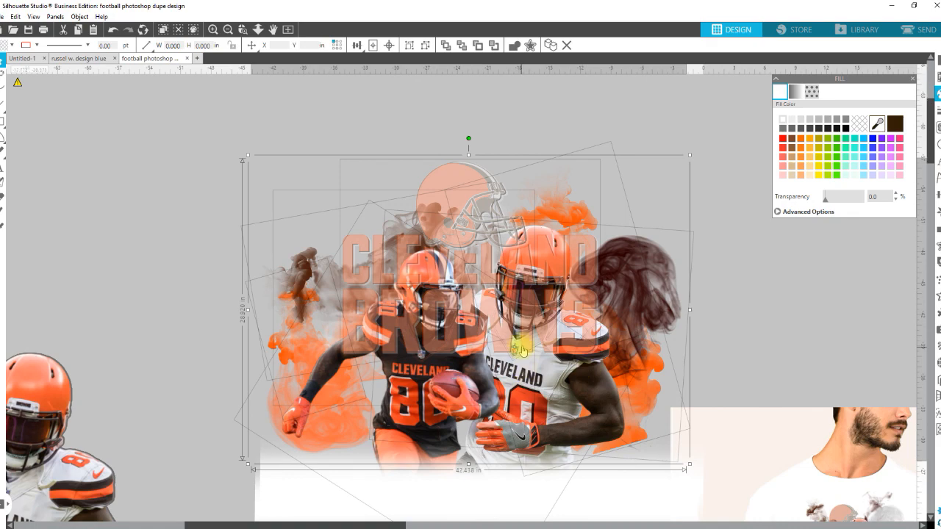
right_click(610, 277)
left_click(651, 467)
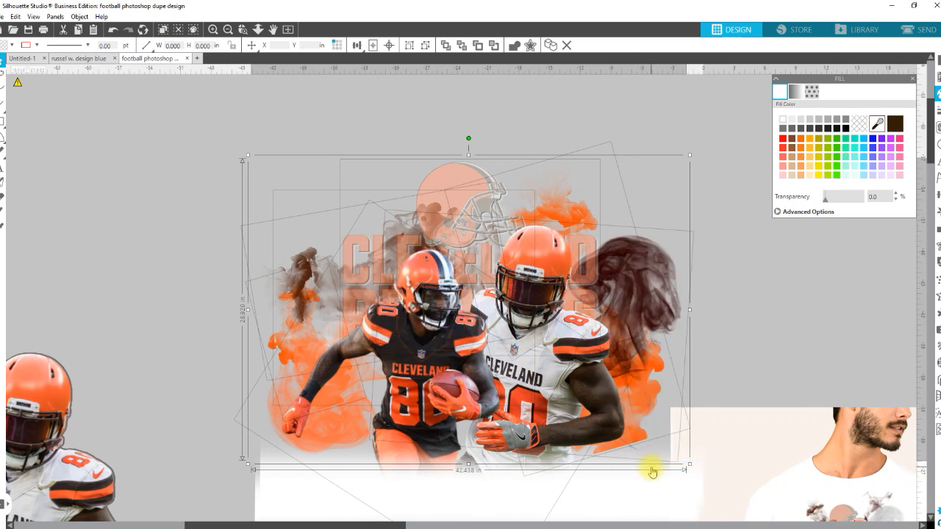
left_click(707, 298)
- Shift the faded logo slightly right and down behind the two players
scroll(629, 371, "down", 1)
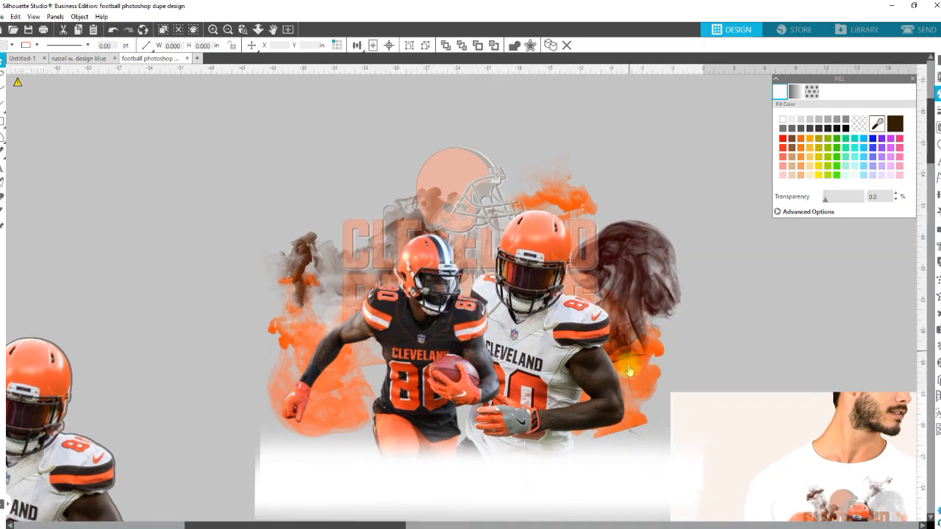
scroll(630, 371, "down", 1)
left_click_drag(473, 203, 495, 220)
key("Escape")
- Select the two players together with the white fades and shift the selection slightly down over the smoke
scroll(516, 309, "down", 4)
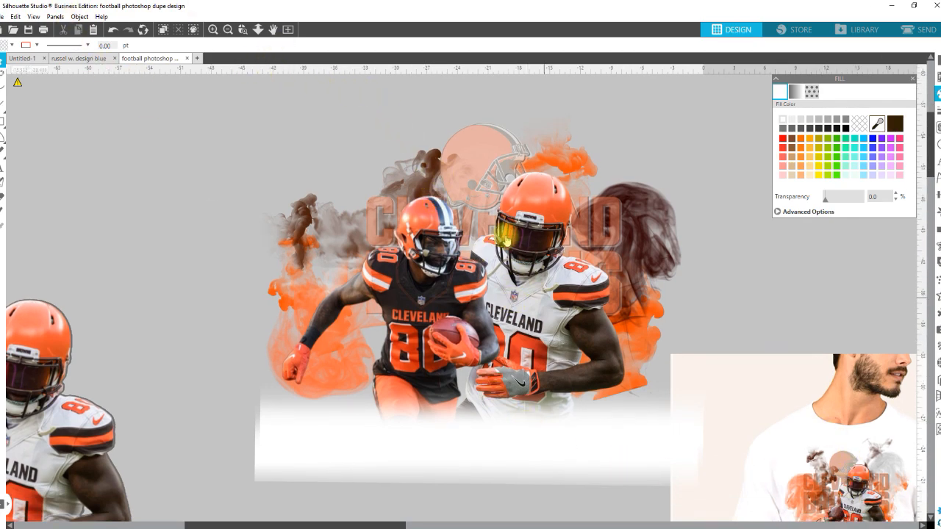
left_click(258, 29)
left_click_drag(307, 232, 304, 210)
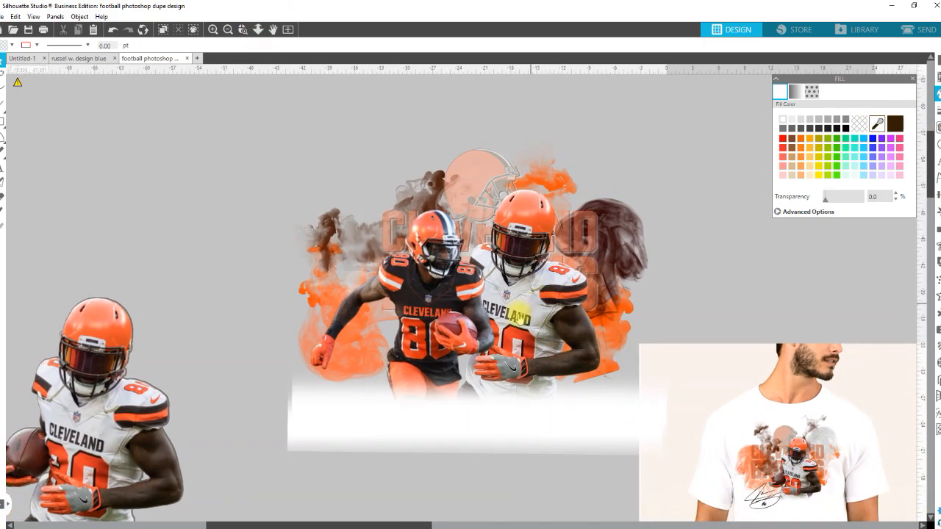
left_click(519, 318)
left_click(445, 307, "shift")
left_click(367, 397, "shift")
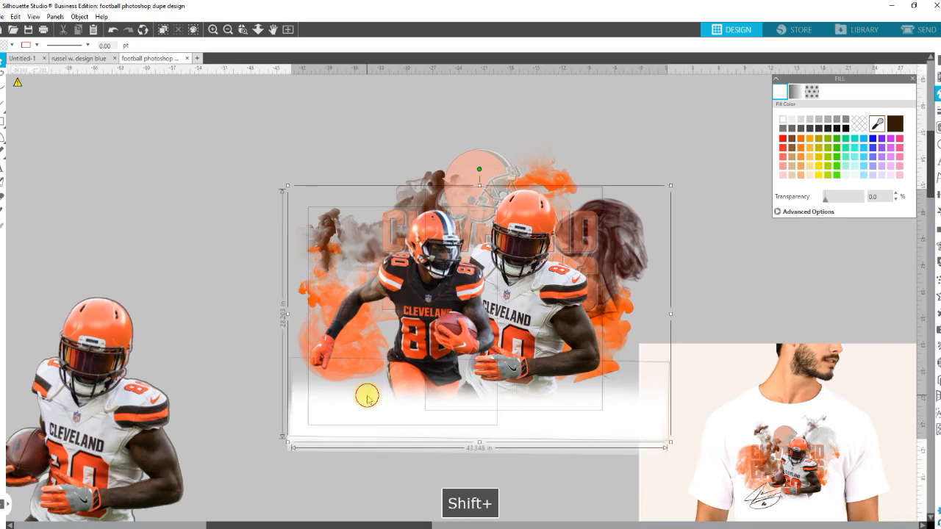
left_click(292, 445, "shift")
left_click_drag(342, 424, 343, 438)
left_click(618, 125)
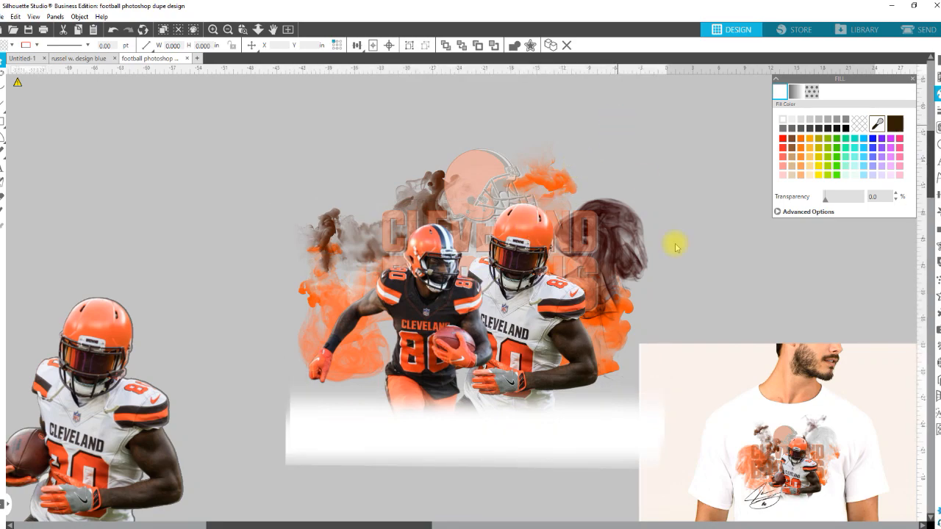
- Place the signature from the shirt mockup over the lower left of the collage, sized to about 15.6 in wide
left_click(765, 511)
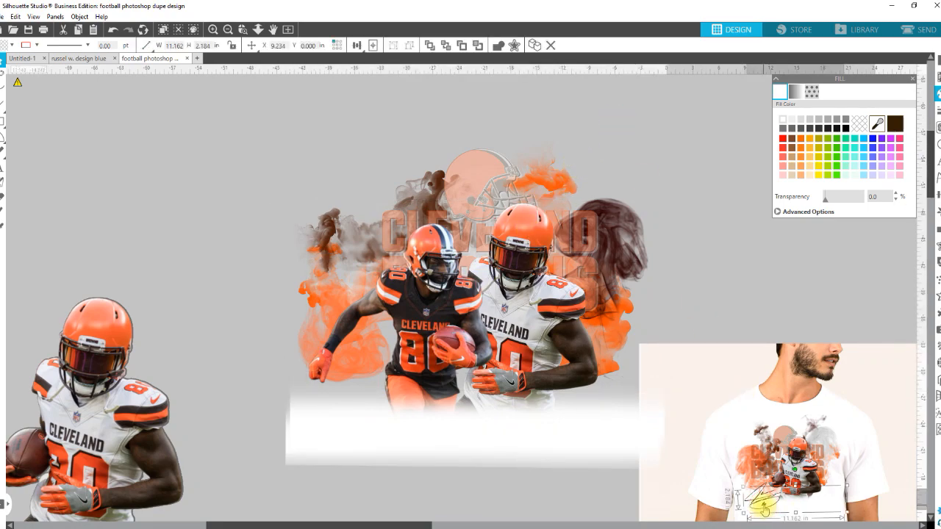
right_click(765, 506)
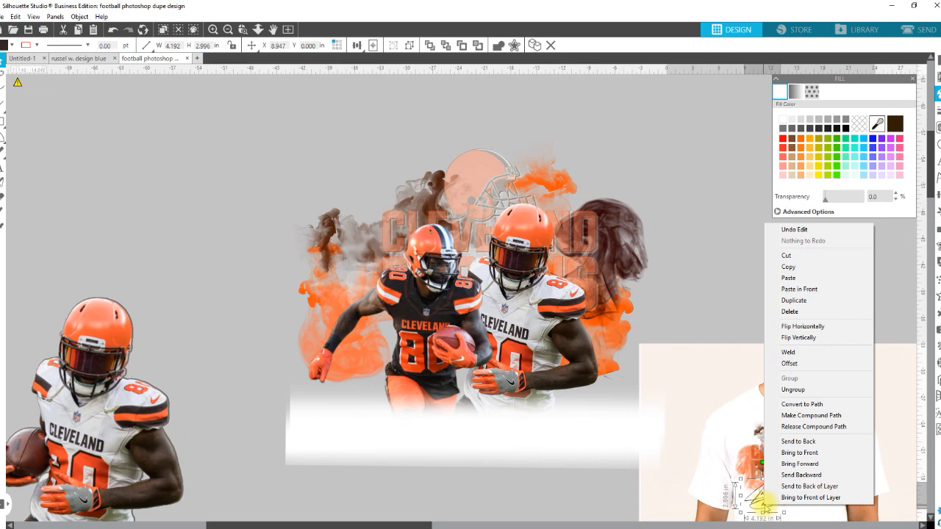
mouse_move(765, 506)
left_mouse_down()
mouse_move(710, 468)
mouse_move(428, 401)
mouse_move(563, 452)
mouse_move(622, 492)
mouse_move(440, 440)
left_mouse_up()
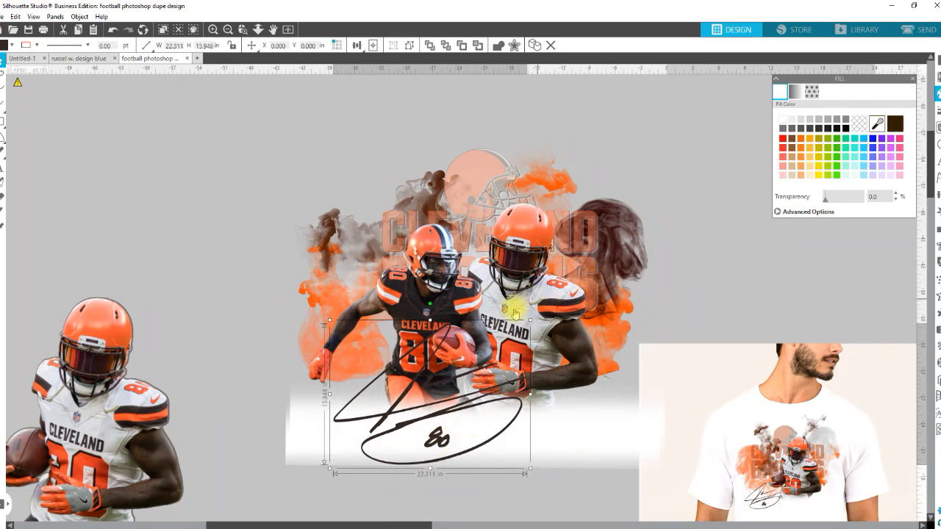
left_click_drag(530, 321, 469, 363)
mouse_move(409, 447)
left_mouse_down()
mouse_move(410, 439)
mouse_move(391, 439)
left_mouse_up()
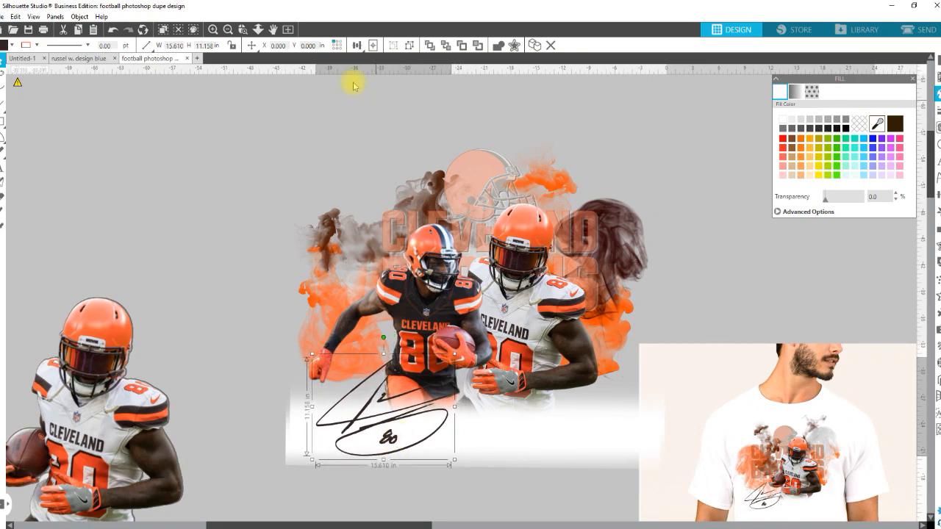
- Shift the small player piece on the shirt mockup slightly right and move the whole signed collage up into empty space
left_click(258, 30)
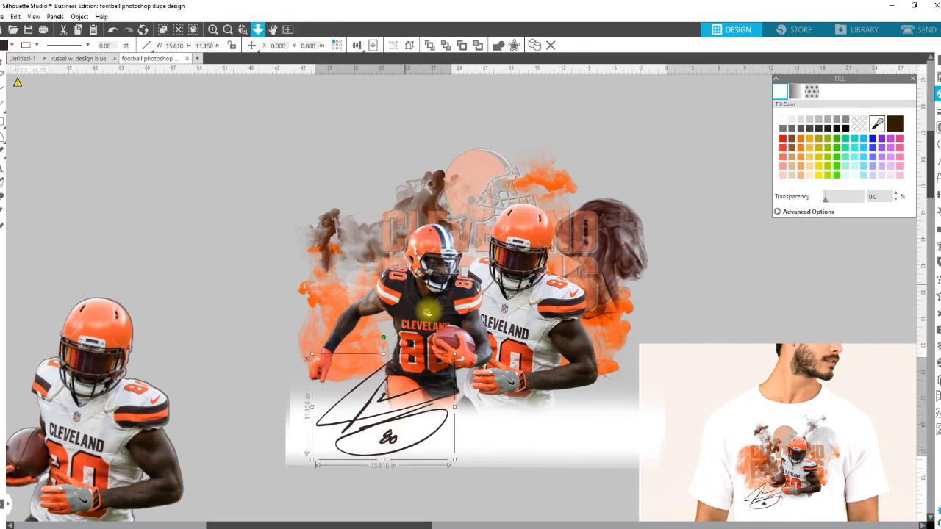
scroll(456, 324, "down", 4)
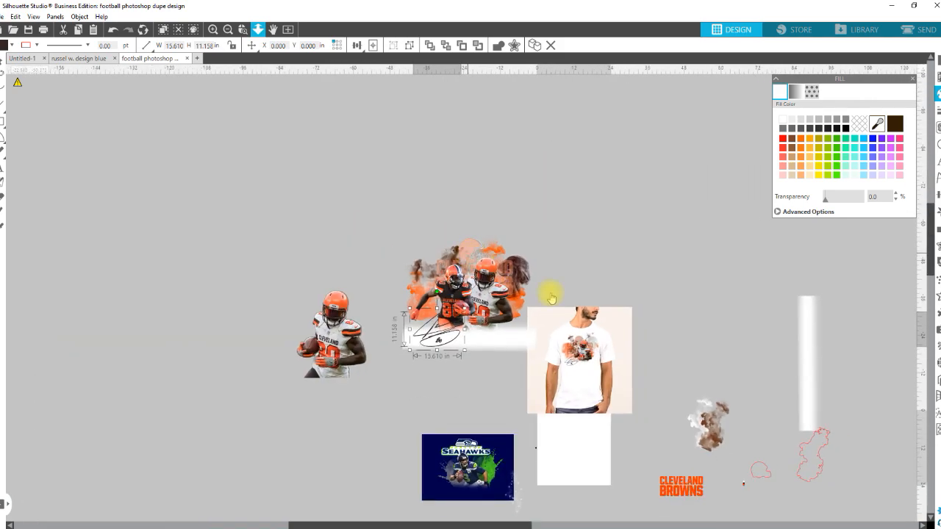
mouse_move(584, 345)
left_mouse_down()
mouse_move(653, 349)
mouse_move(593, 350)
left_mouse_up()
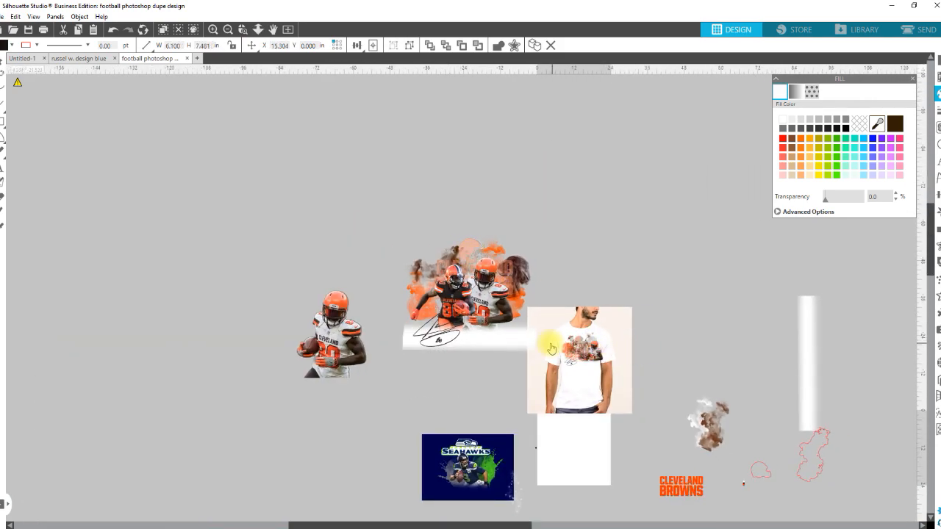
left_click_drag(403, 207, 505, 219)
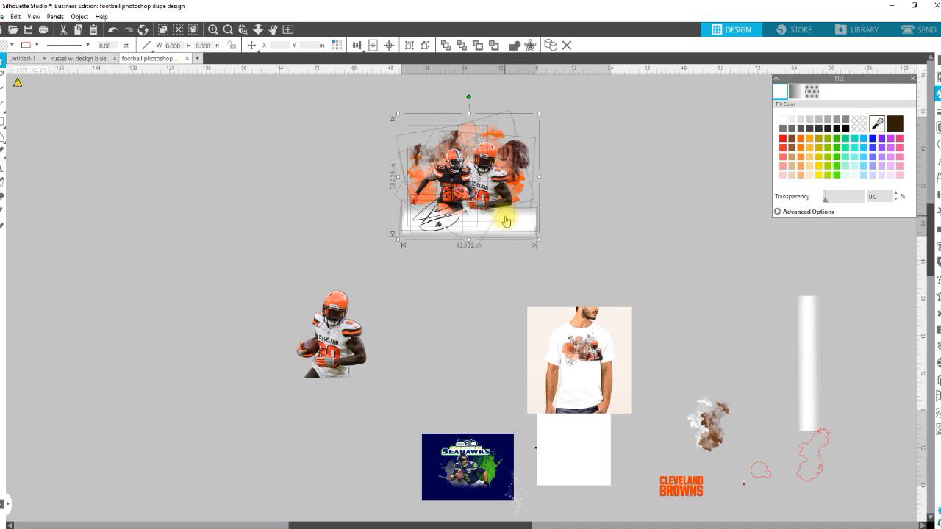
left_click(677, 234)
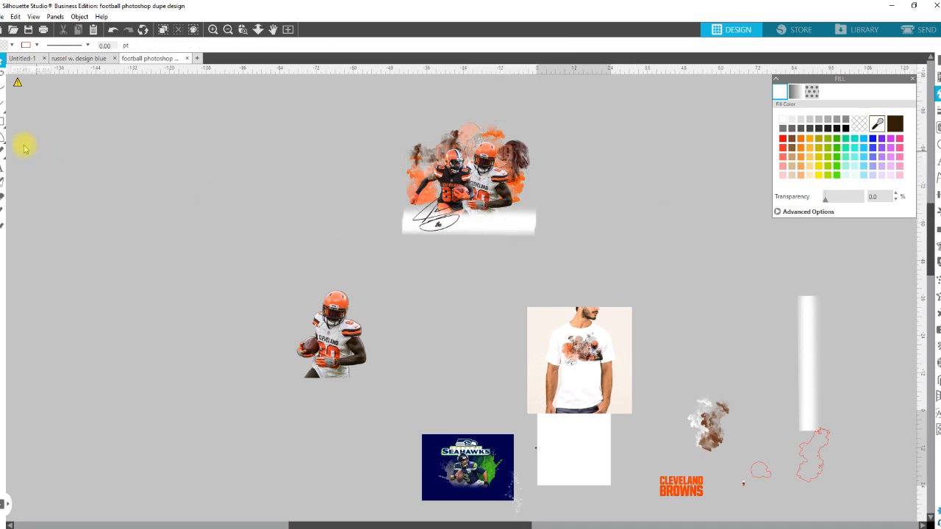
- Draw a rectangle about 60.8 by 51.3 in around the collage, filled white and sent behind the artwork
left_click(3, 122)
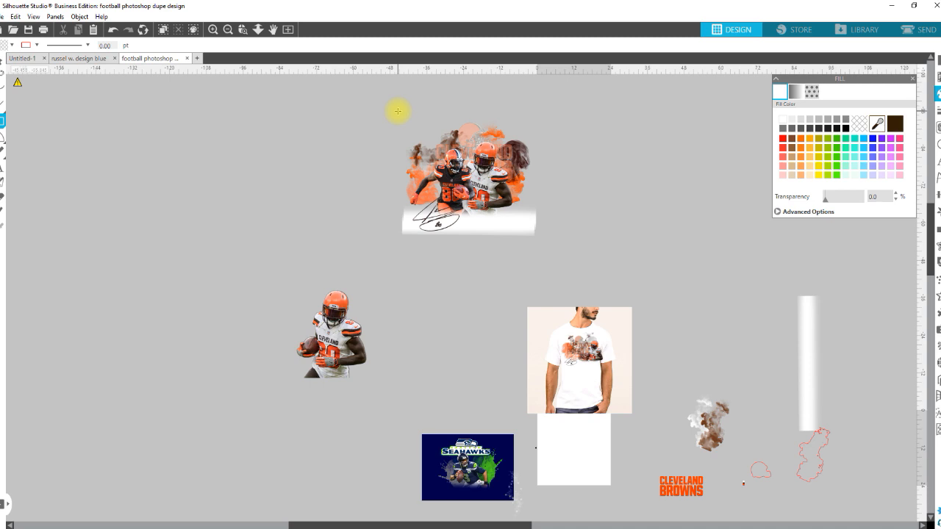
left_click_drag(380, 106, 567, 268)
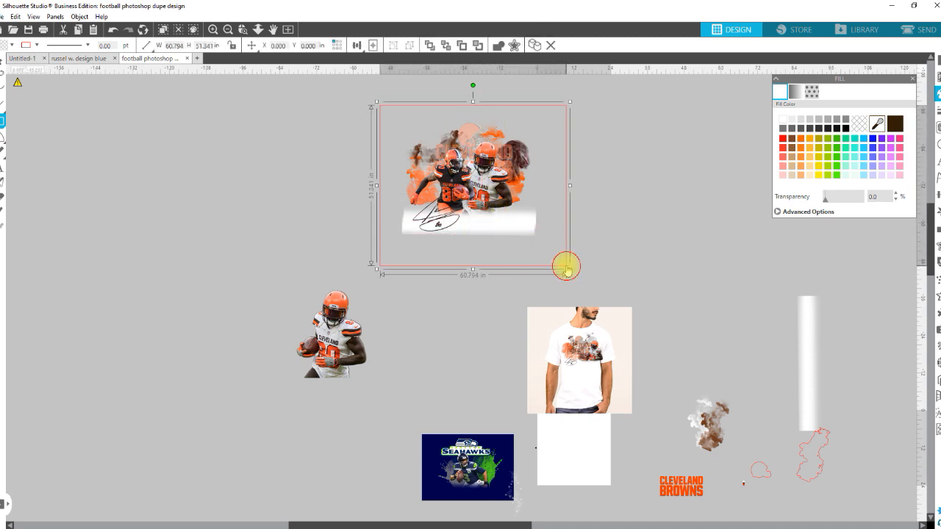
left_click(12, 47)
left_click(6, 57)
right_click(435, 177)
left_click(496, 371)
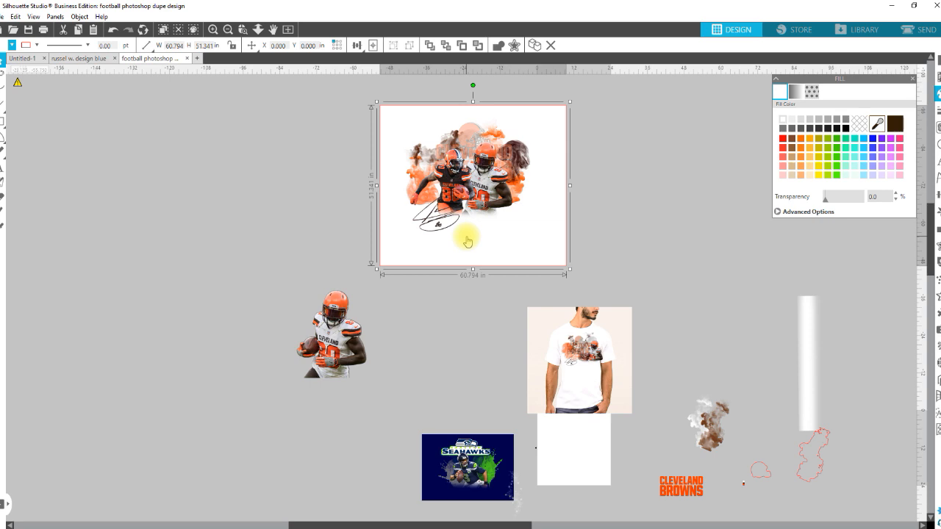
left_click_drag(538, 219, 537, 215)
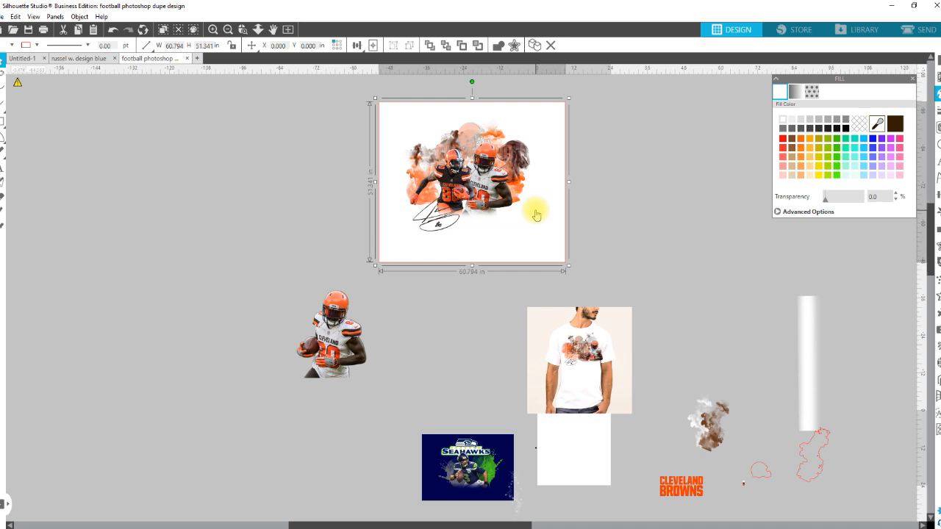
key("z")
left_click_drag(391, 112, 569, 257)
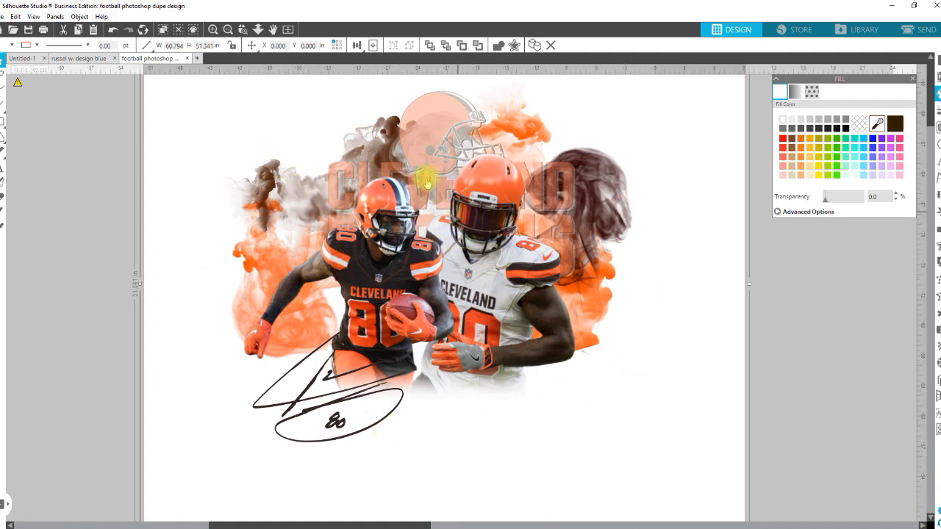
left_click(258, 29)
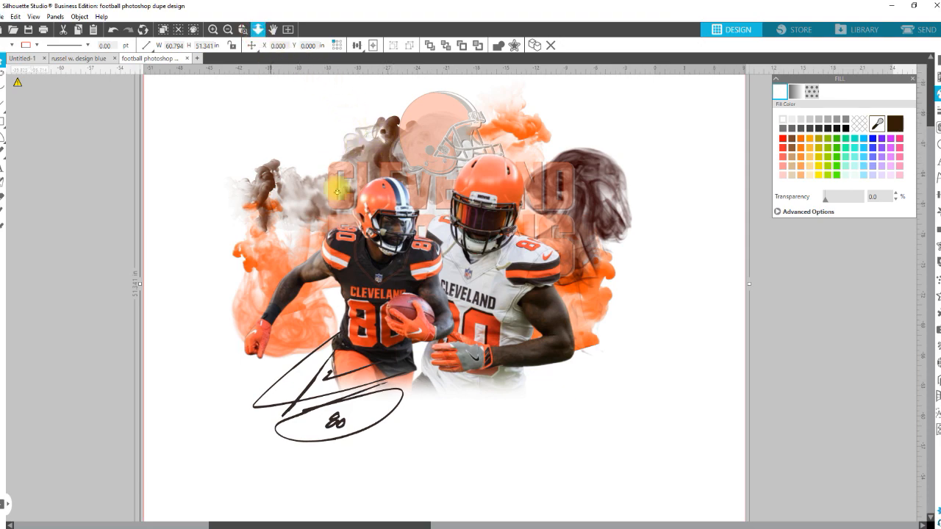
left_click(416, 381)
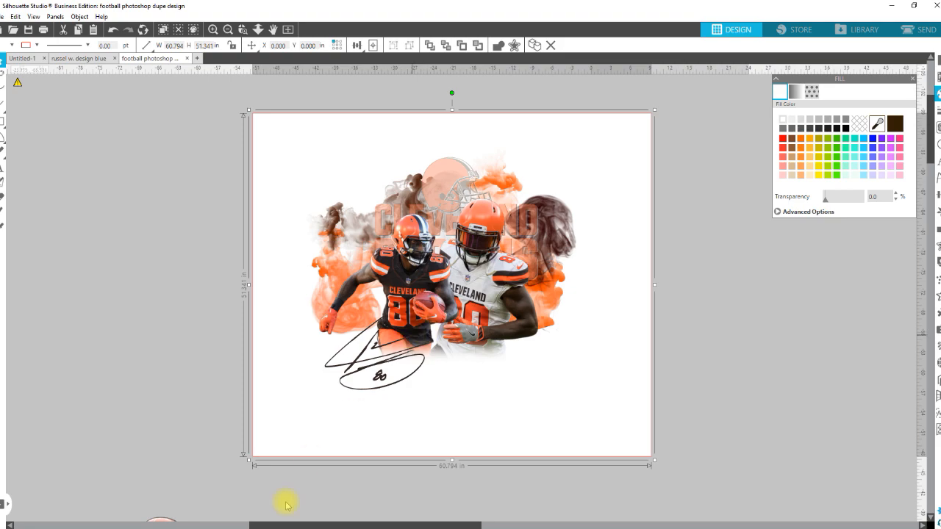
- Switch to the web browser and search Google Images for "football field background" in place of the Cleveland Browns logo search
left_click(250, 528)
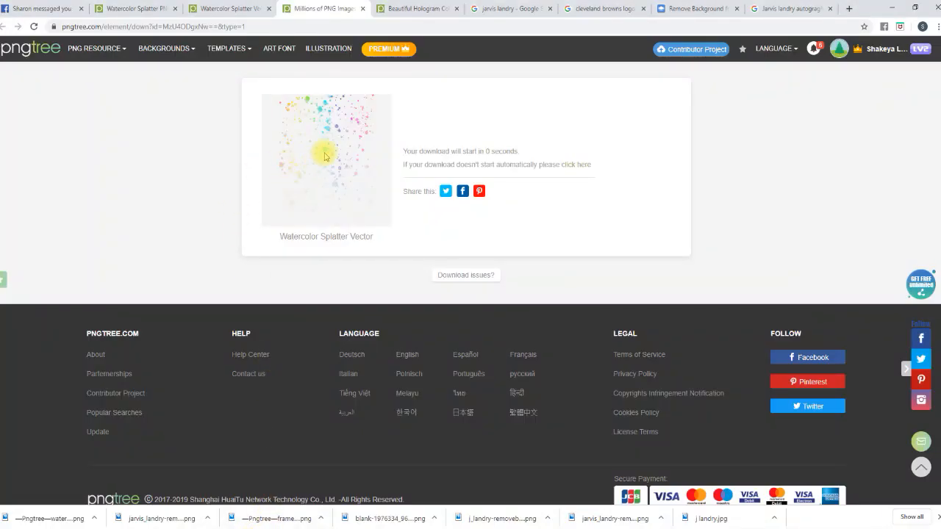
left_click(599, 8)
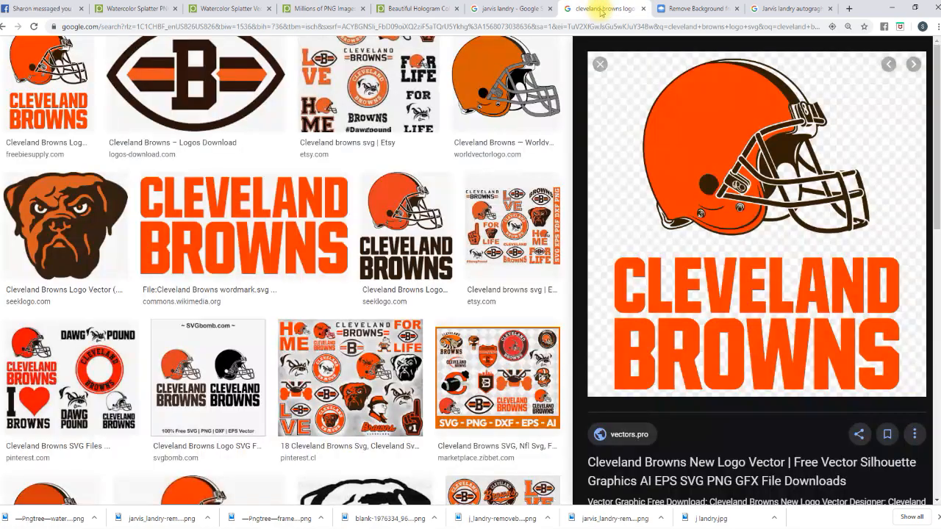
scroll(369, 193, "up", 3)
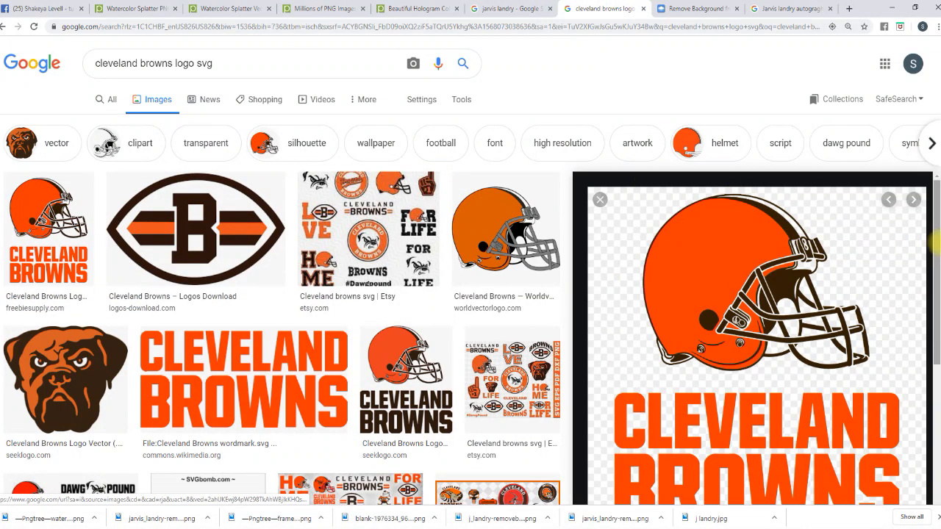
left_click(225, 63)
left_click_drag(225, 63, 63, 70)
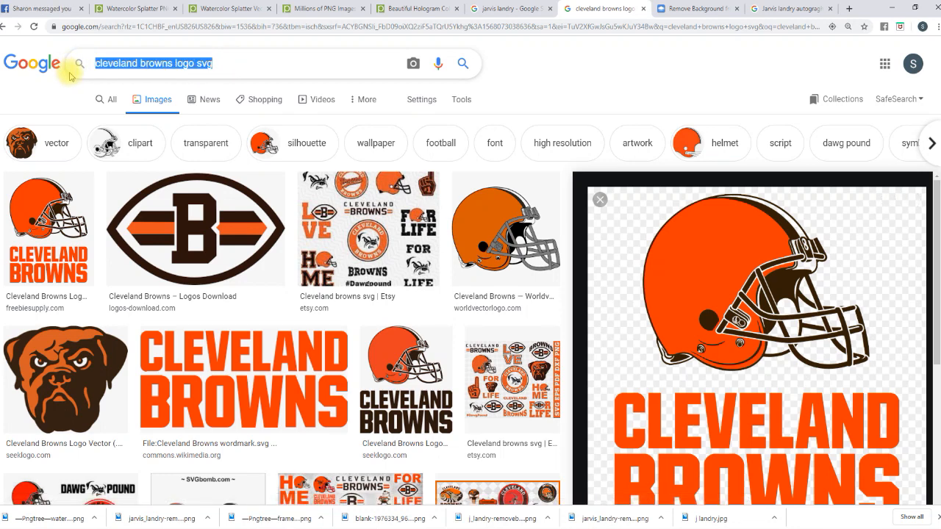
type("footba")
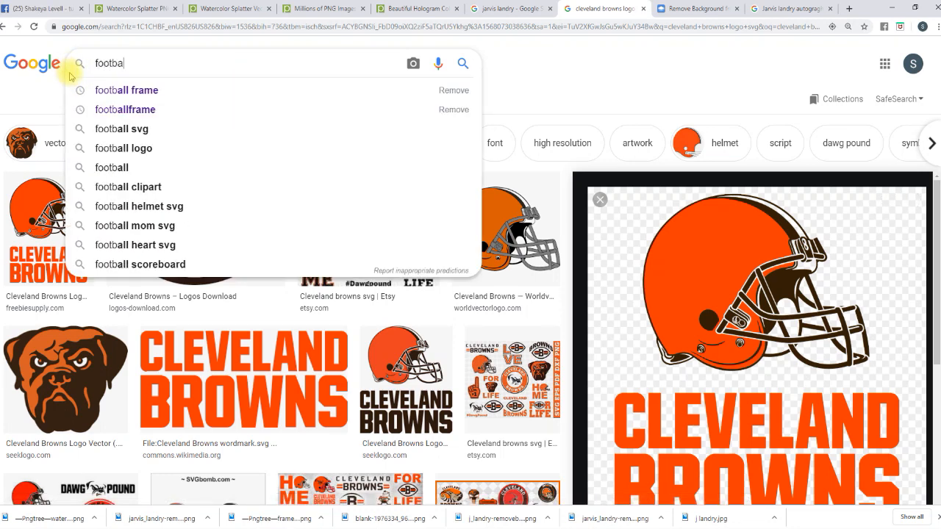
type("ll fi")
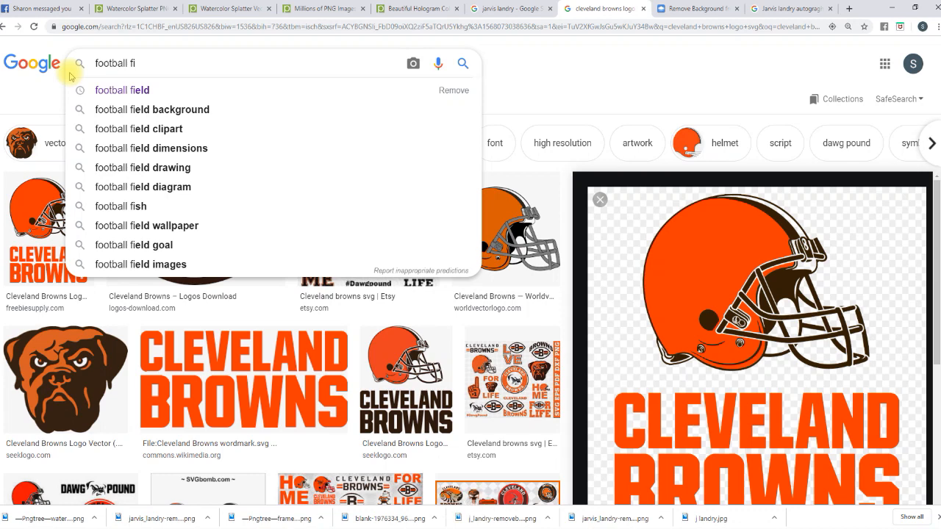
type("e")
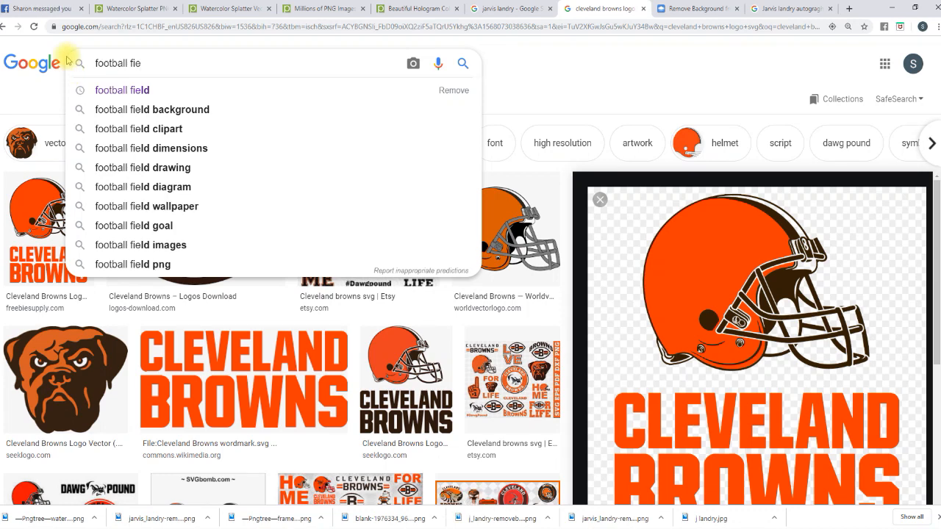
left_click(206, 109)
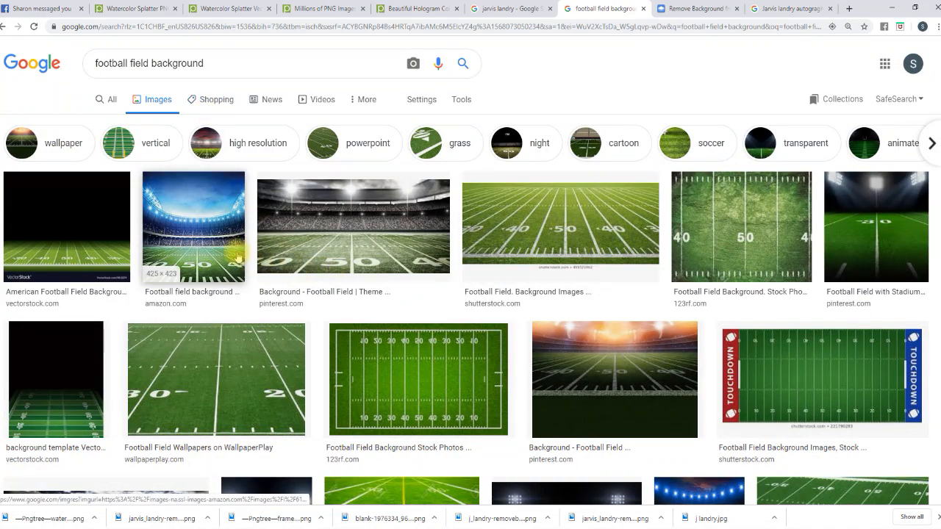
- Copy the blue-lit stadium field image from the amazon.com result and switch back to the Silhouette Studio design
left_click(217, 233)
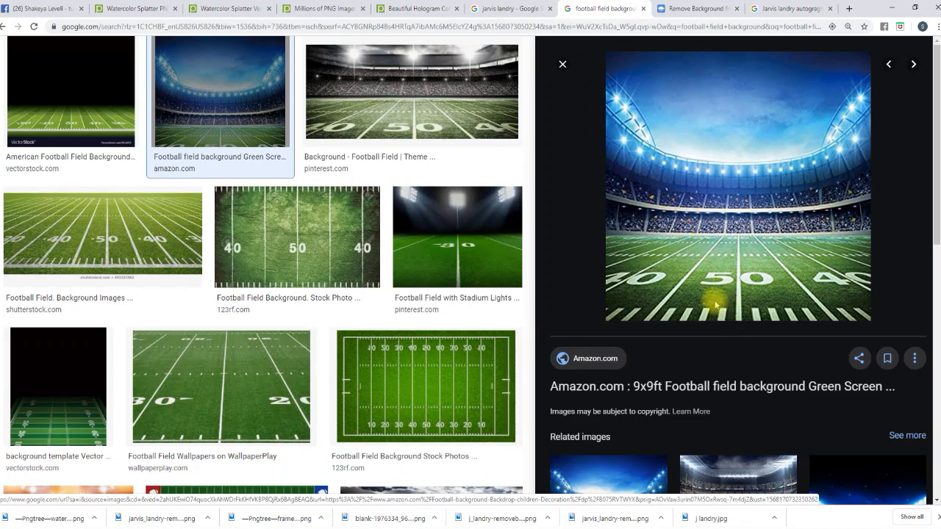
scroll(717, 103, "down", 3)
scroll(724, 107, "up", 1)
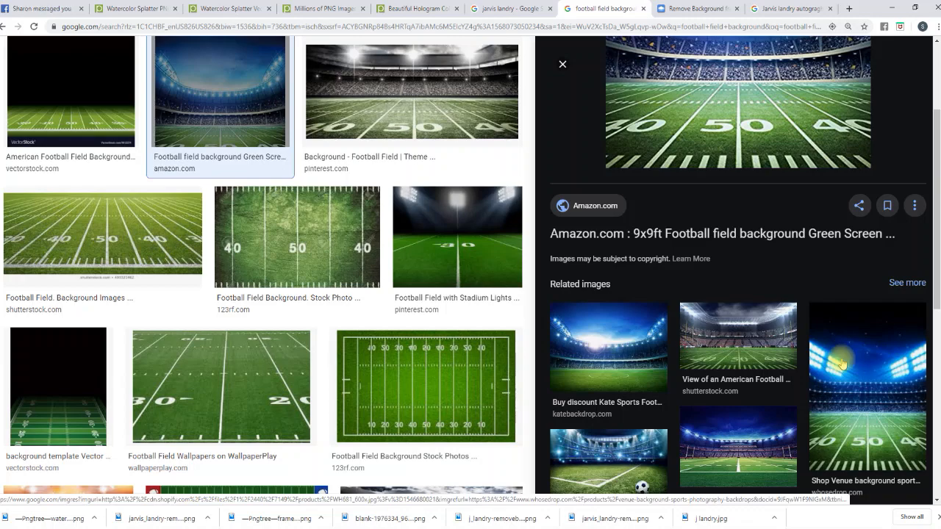
scroll(866, 371, "up", 3)
scroll(862, 361, "down", 4)
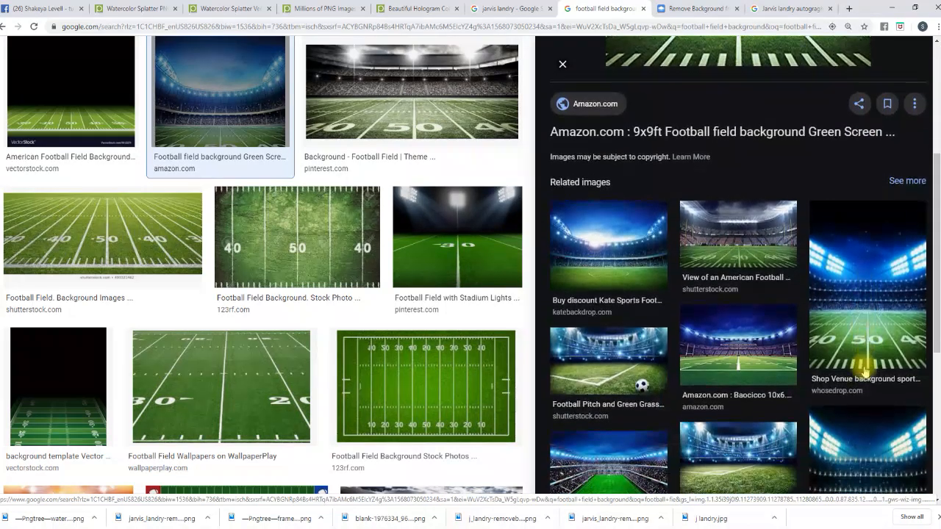
right_click(860, 290)
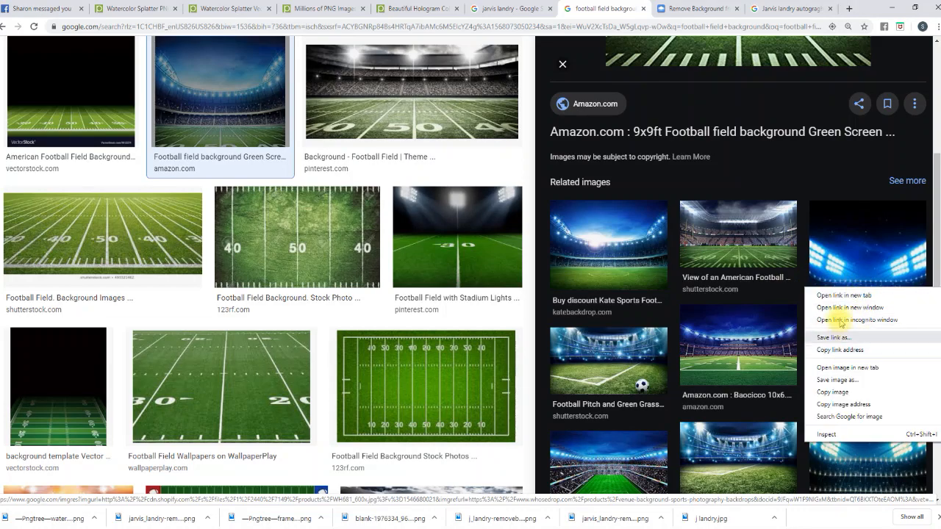
scroll(751, 96, "up", 3)
right_click(736, 145)
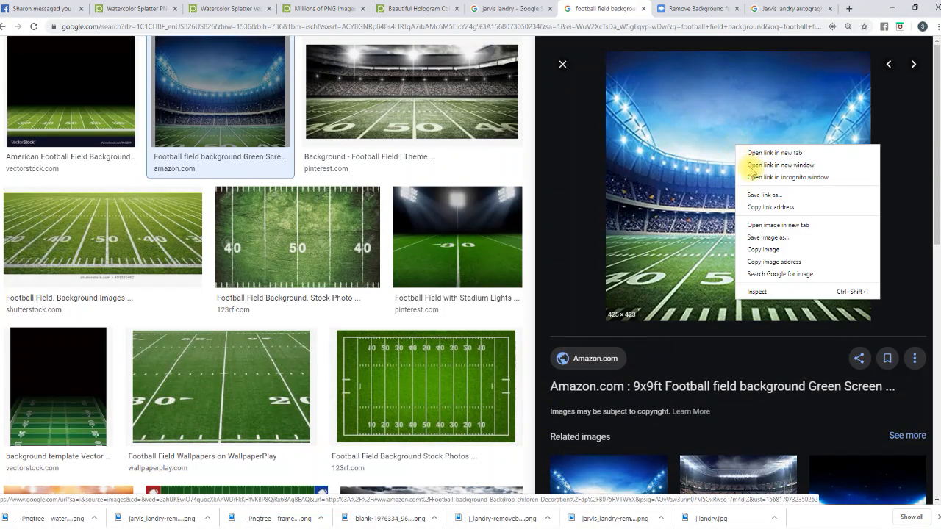
left_click(767, 250)
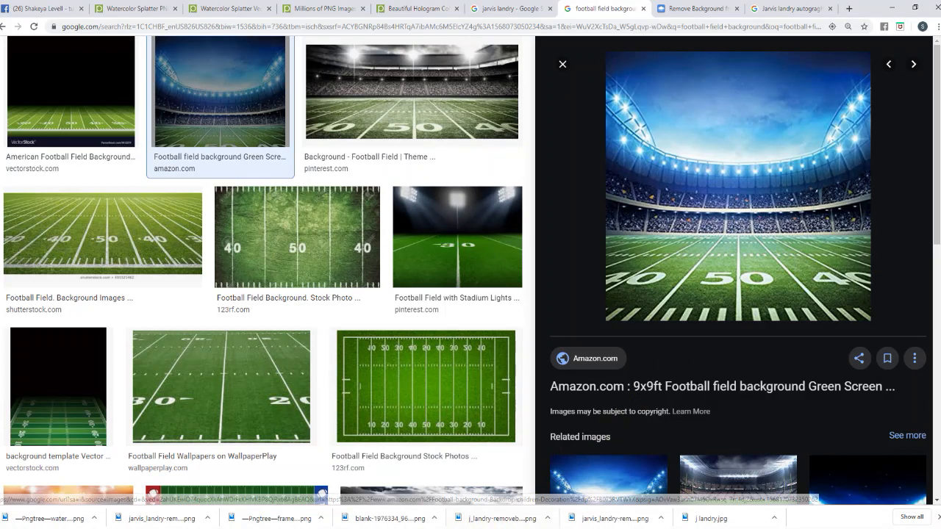
key("alt+Tab")
left_click(204, 211)
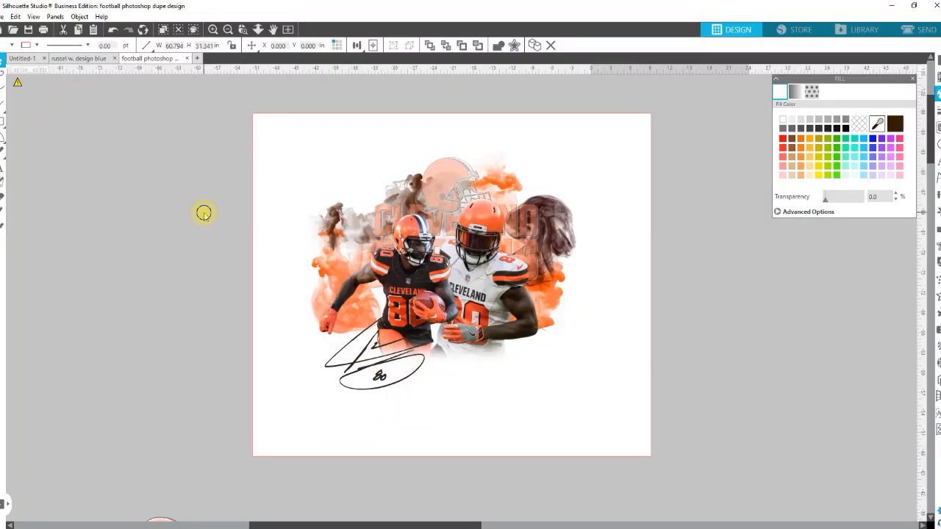
- Paste the stadium field image and enlarge it to about 31.3 by 31.2 in over the collage
right_click(204, 213)
left_click(230, 261)
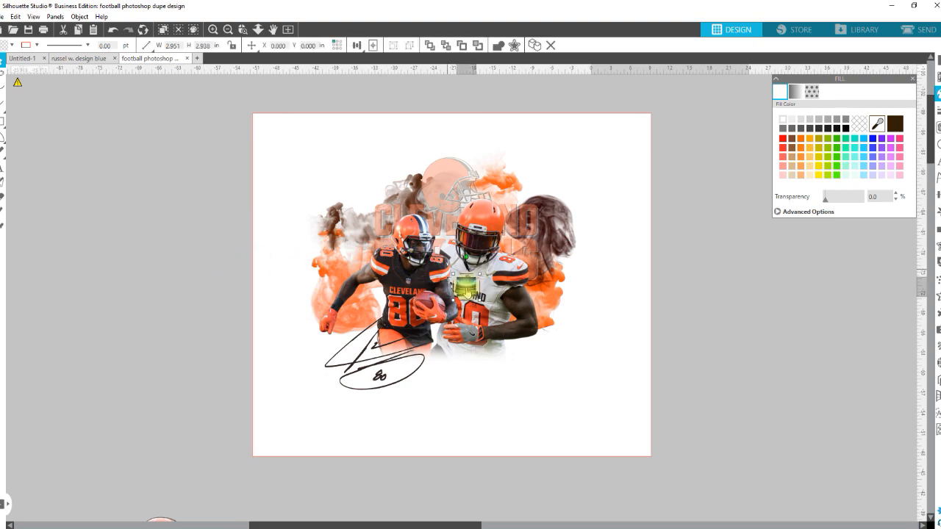
left_click_drag(480, 302, 664, 474)
left_click_drag(582, 431, 454, 269)
- Send the stadium image behind the artwork and put the white rectangle behind the stadium image
right_click(459, 277)
left_click(505, 216)
left_click(563, 148)
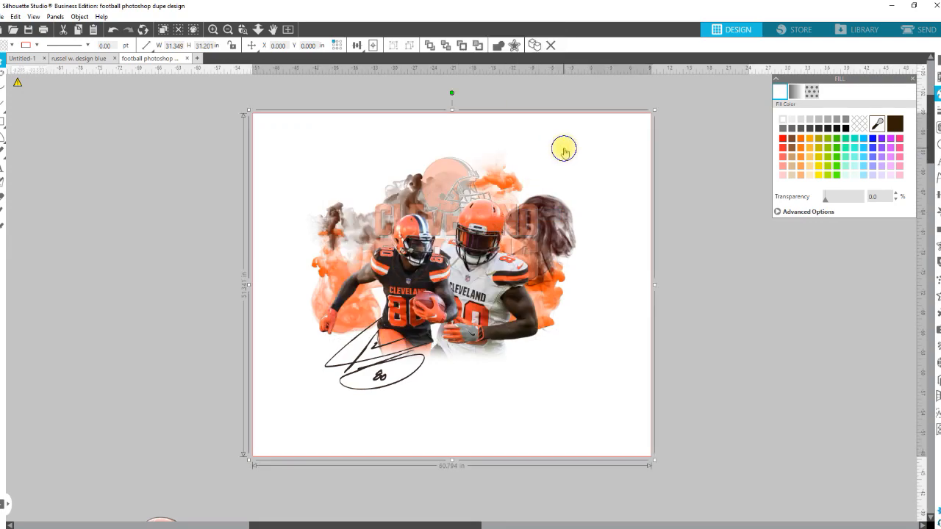
right_click(565, 149)
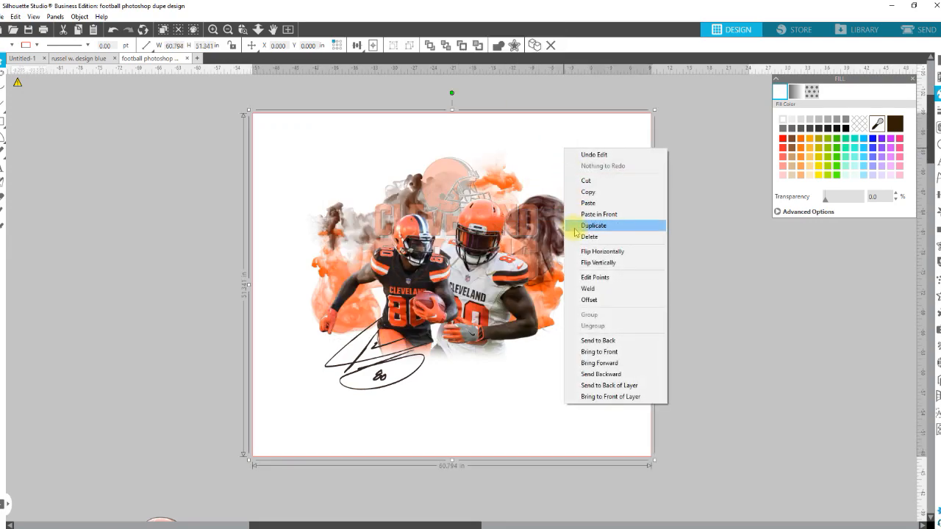
left_click(599, 341)
- Center the stadium image behind the players and enlarge it to about 38.3 by 38.2 in
left_click_drag(510, 157, 506, 144)
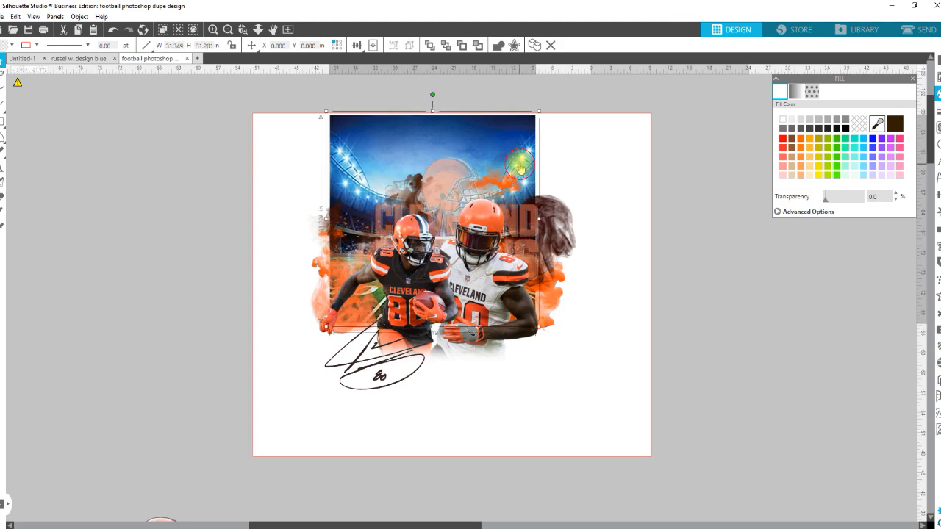
left_click_drag(539, 329, 587, 376)
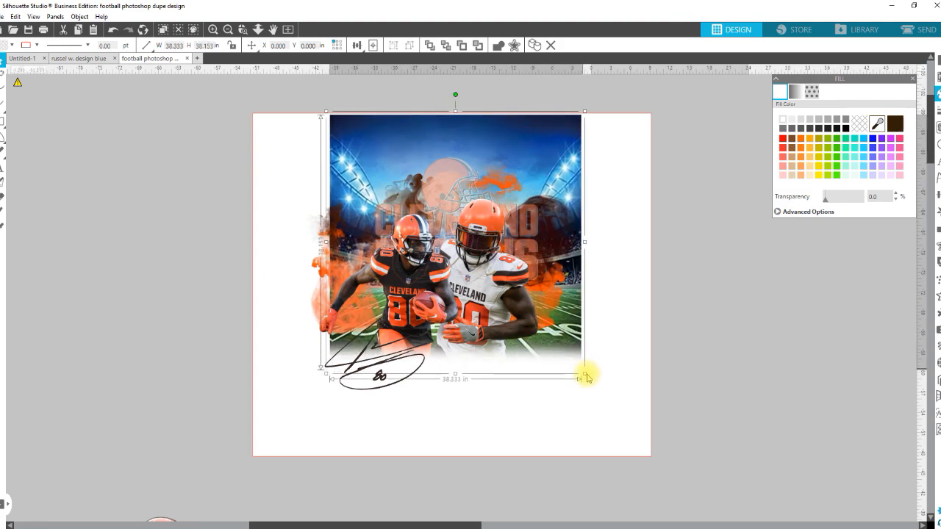
left_click_drag(510, 152, 511, 160)
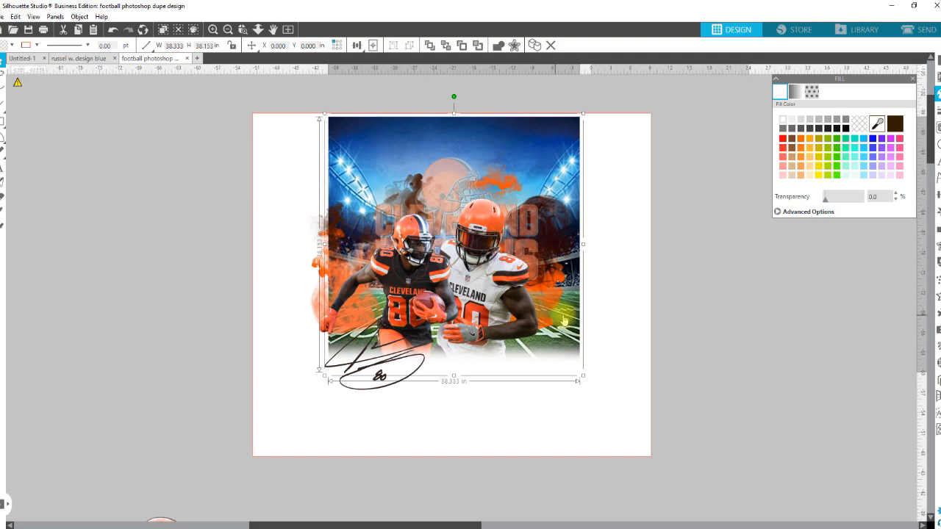
- Duplicate the white fade strip below the players, rotate the copy by -90°, and place it over the stadium image's right edge
left_click(542, 378)
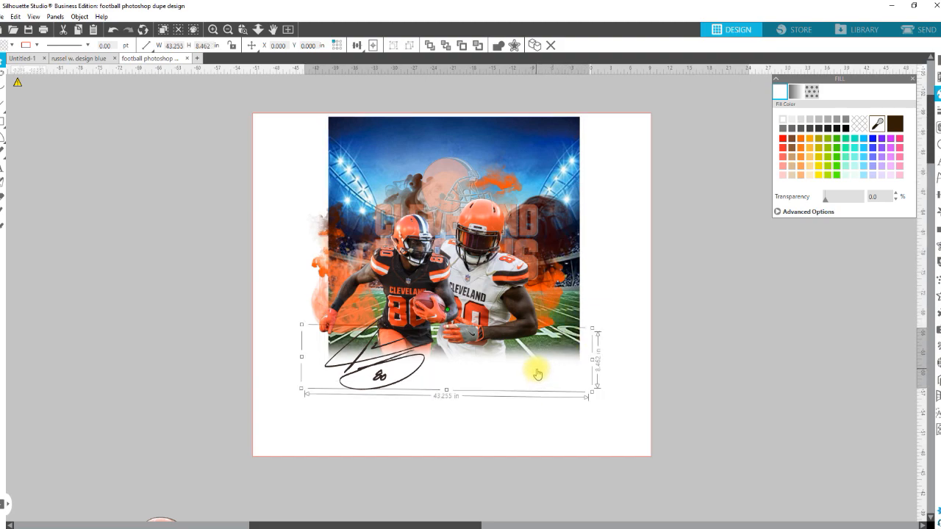
left_click_drag(539, 372, 756, 294)
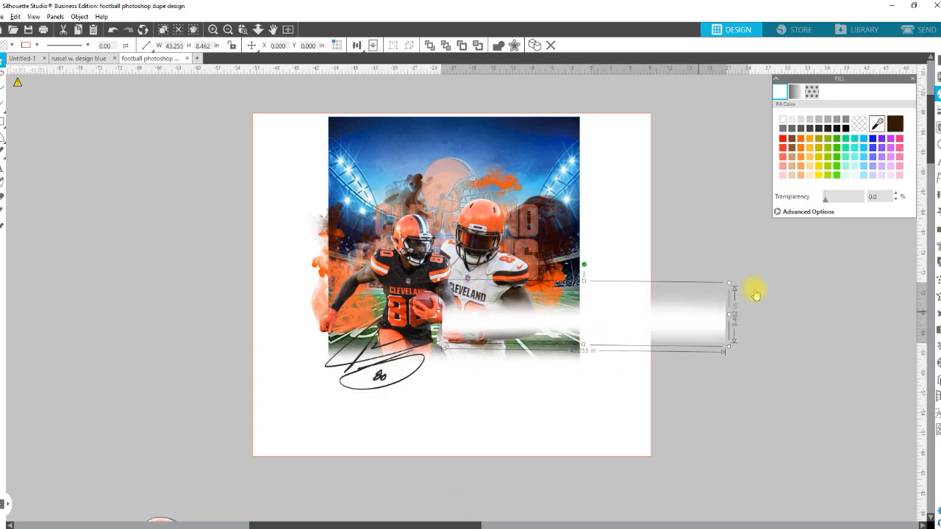
left_click(938, 195)
left_click(814, 90)
left_click(862, 184)
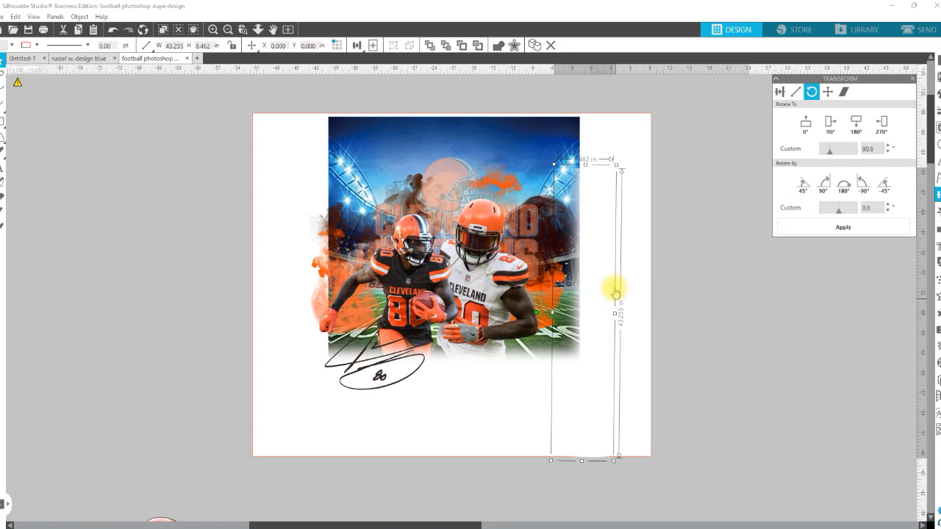
left_click_drag(613, 284, 597, 224)
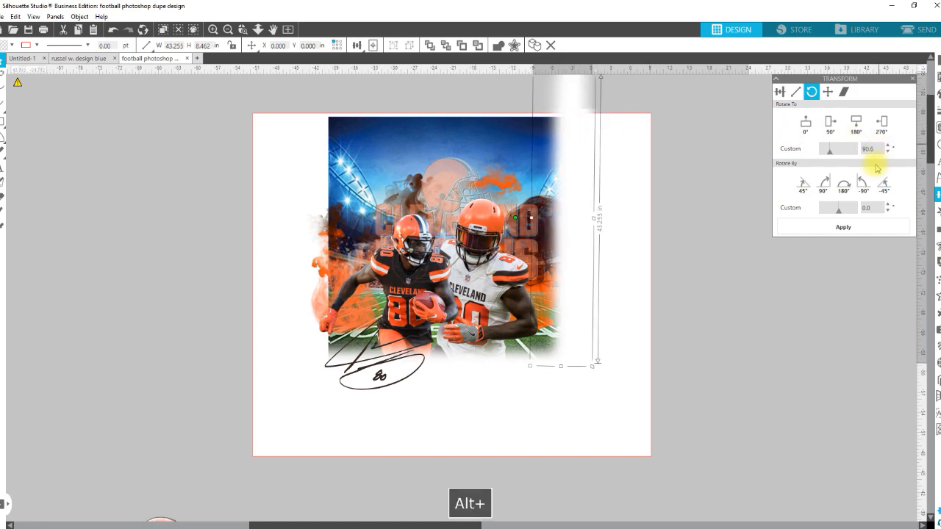
- Duplicate the vertical fade strip, rotate the copy by -90°, and lay it across the stadium image's top edge
left_click(862, 184)
mouse_move(619, 177)
left_mouse_down()
mouse_move(540, 143)
mouse_move(504, 111)
left_mouse_up()
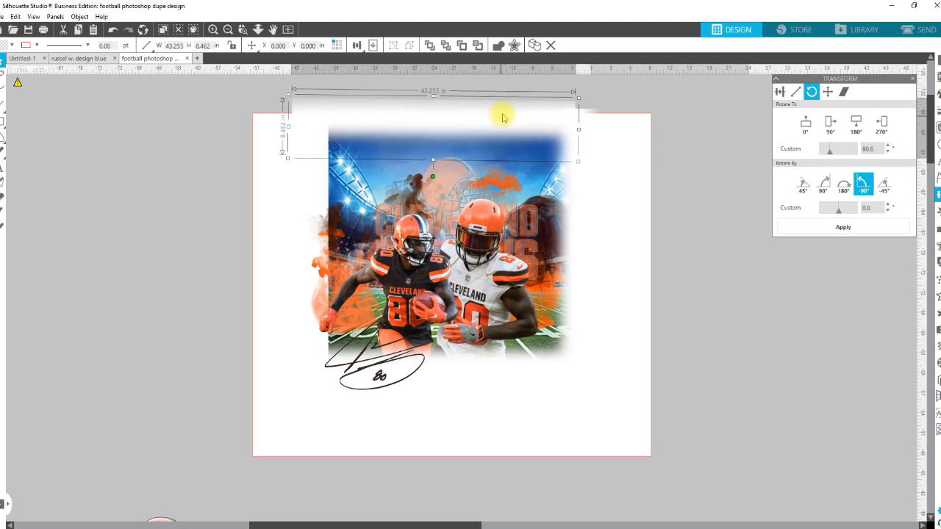
left_click_drag(512, 116, 514, 123)
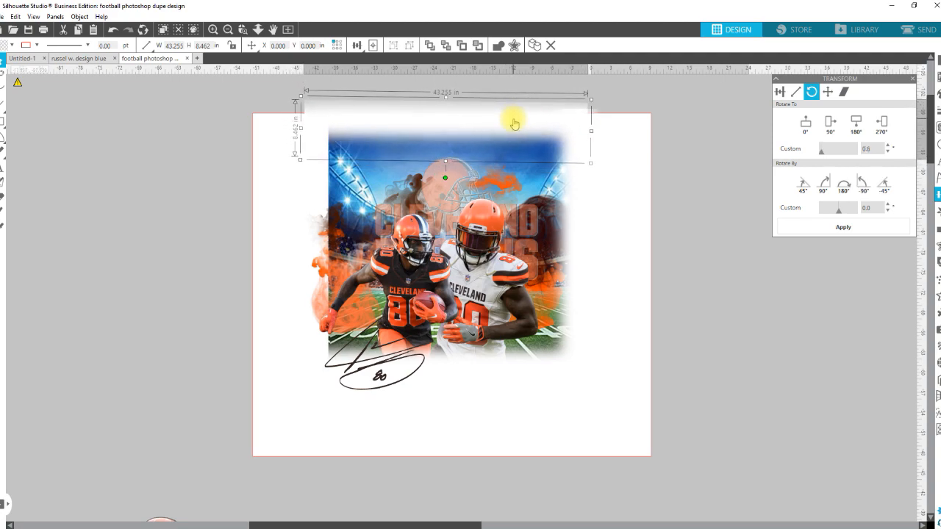
- Duplicate the top fade strip, rotate the copy by -90°, and place it over the stadium image's left edge
left_click_drag(517, 121, 494, 143)
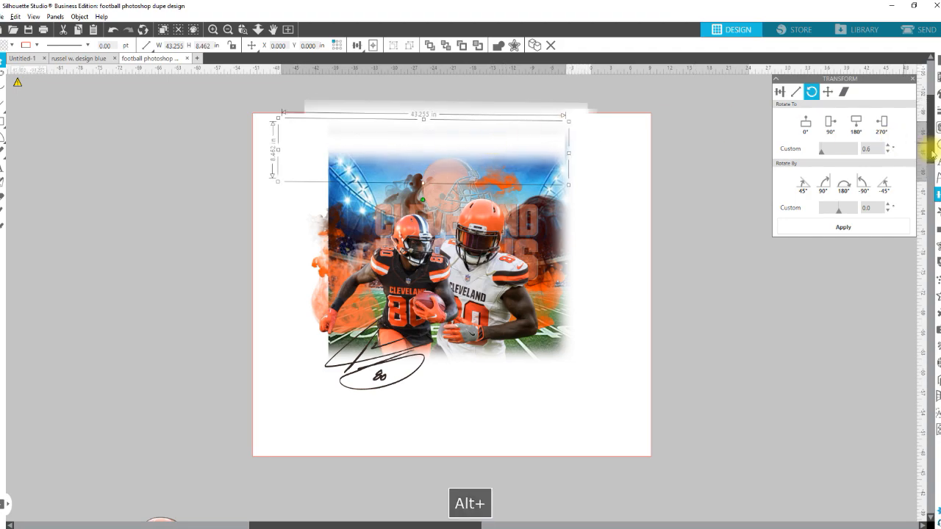
left_click(863, 186)
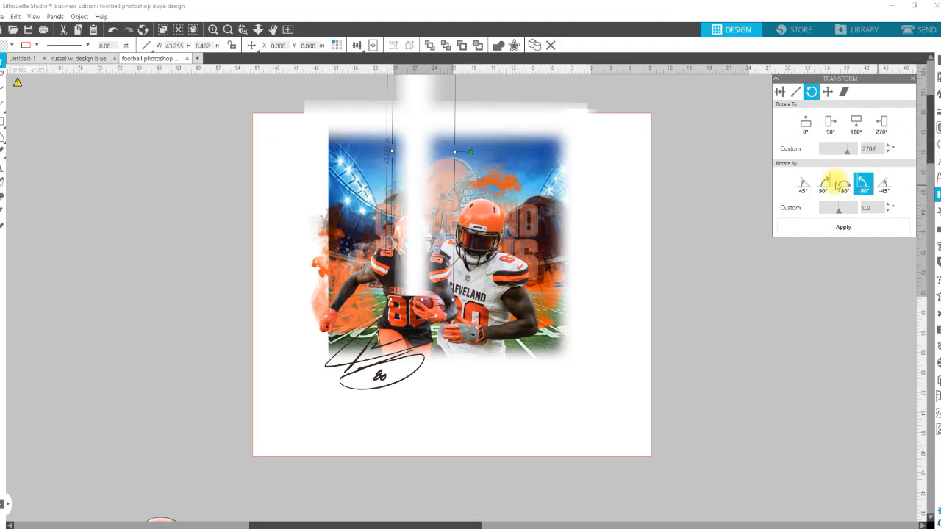
left_click_drag(420, 184, 319, 289)
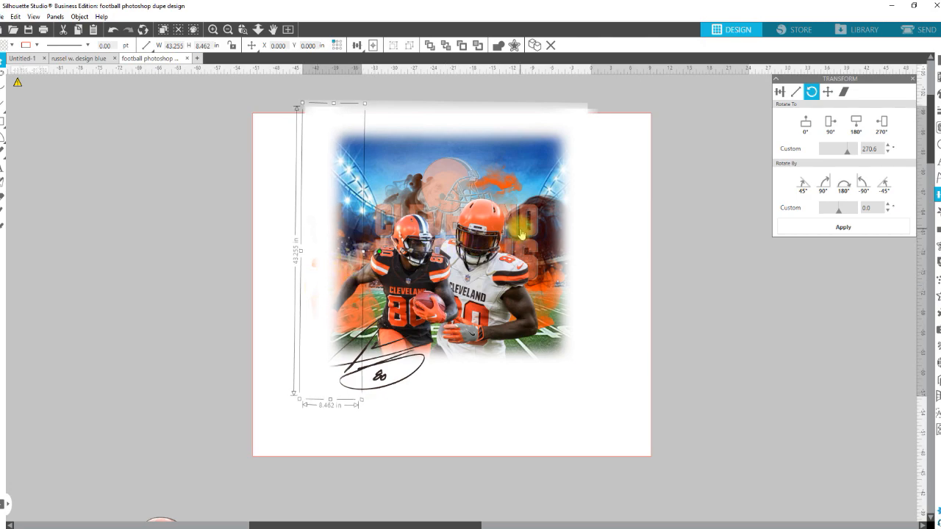
- Send the stadium image and its three new fade strips behind the artwork, with the white rectangle at the very back
left_click(516, 128, "shift")
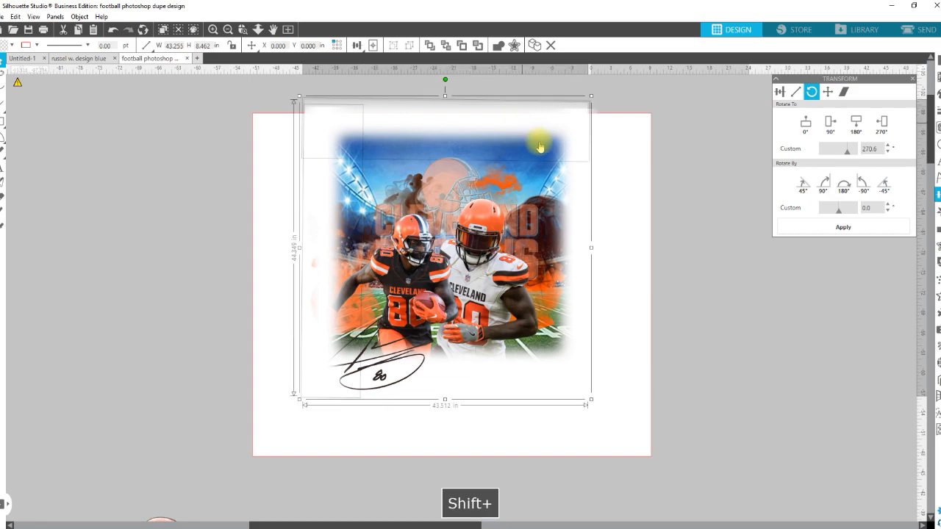
left_click(584, 182, "shift")
left_click(532, 182, "shift")
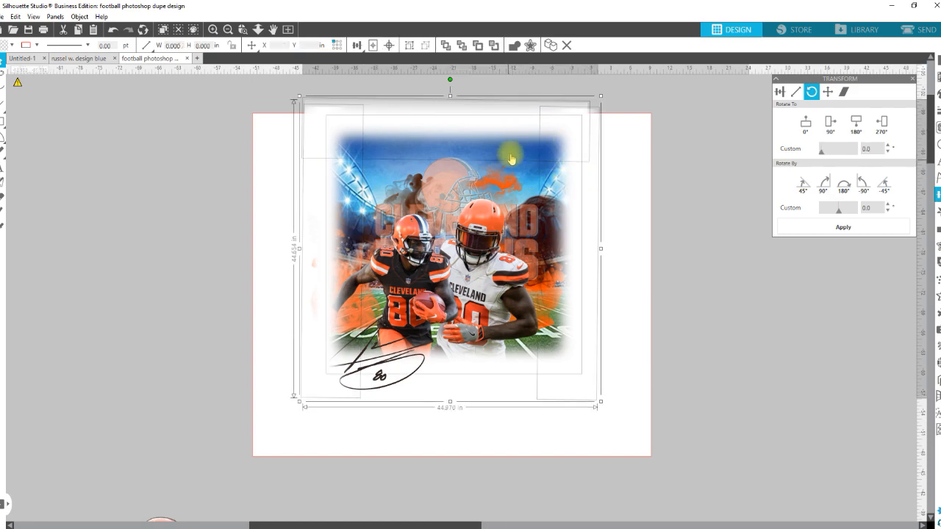
right_click(513, 150)
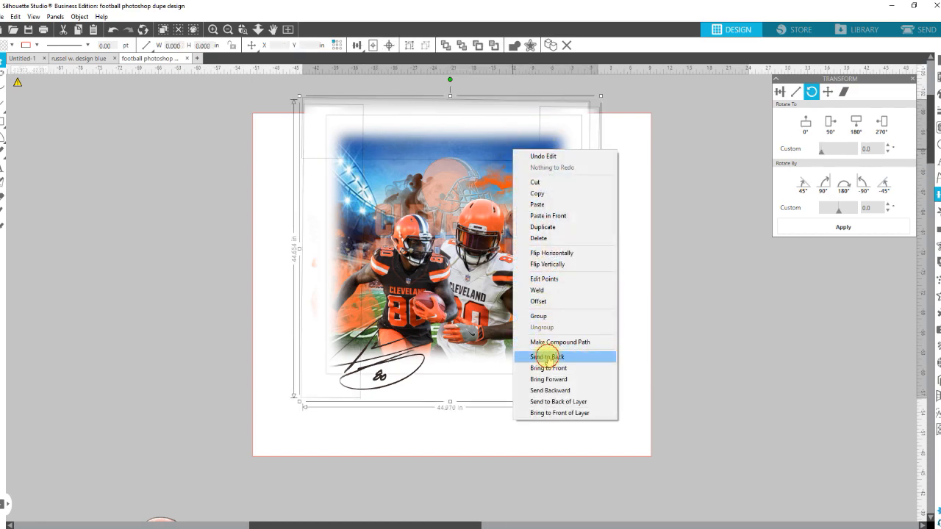
left_click(547, 359)
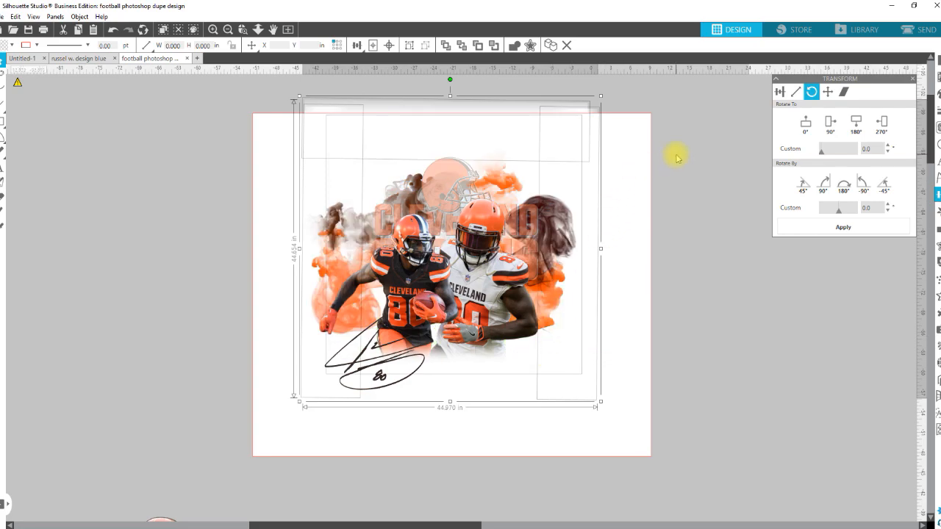
left_click(624, 142)
right_click(625, 144)
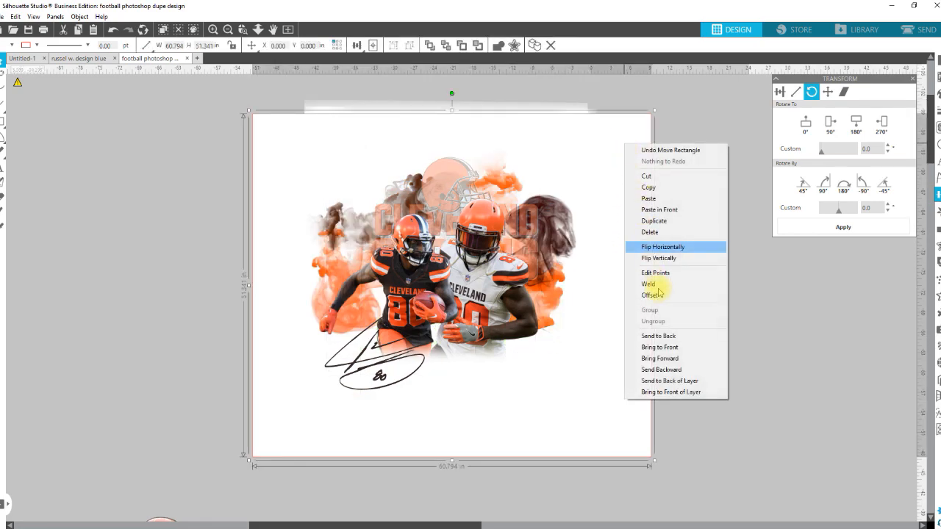
left_click(662, 335)
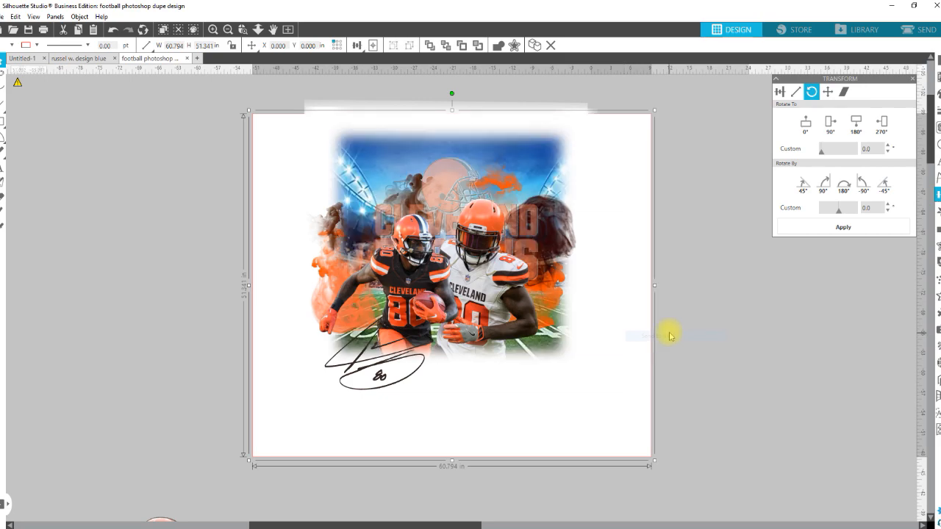
- Select the whole collage with its stadium background and place a duplicate in the empty space to its left
left_click(691, 212)
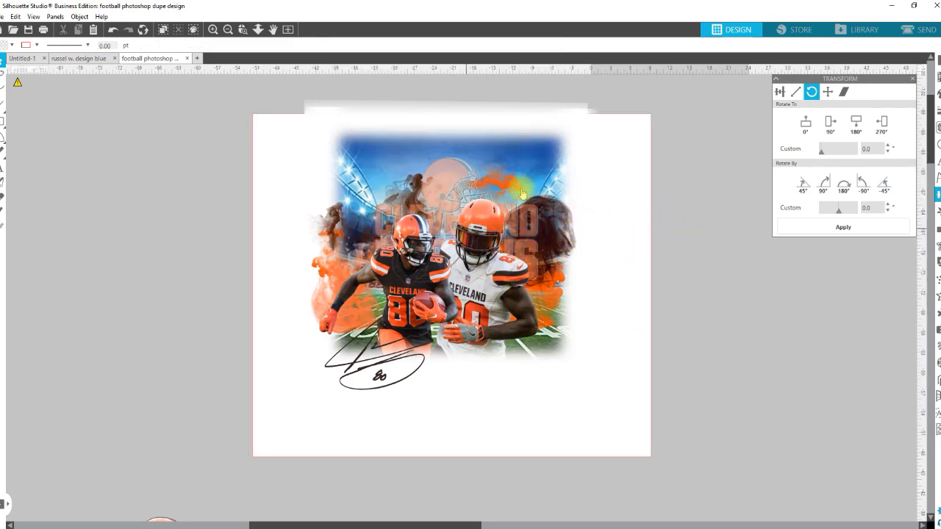
left_click(545, 163)
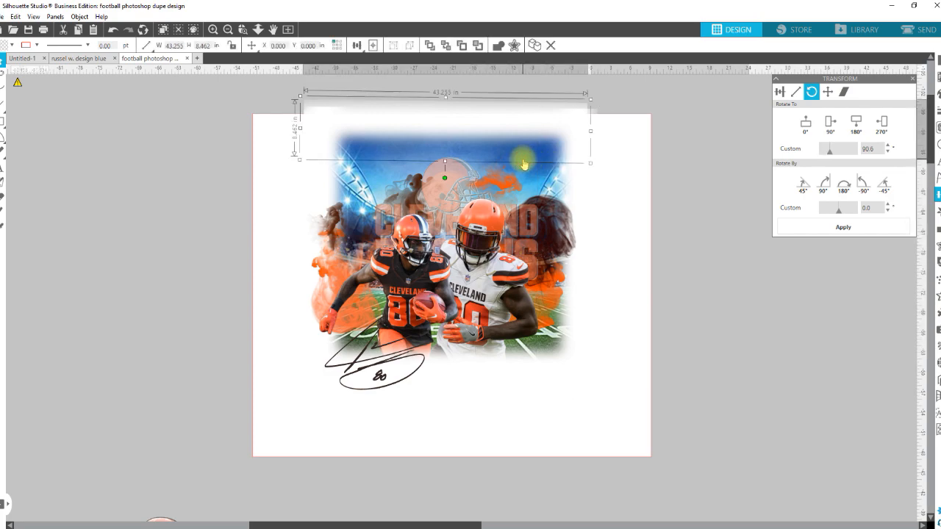
left_click(391, 179)
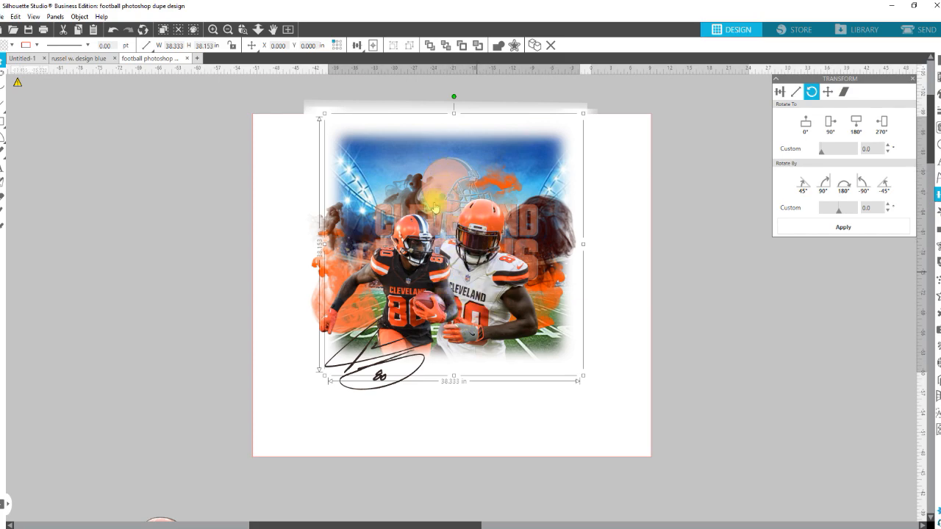
left_click_drag(247, 117, 526, 299)
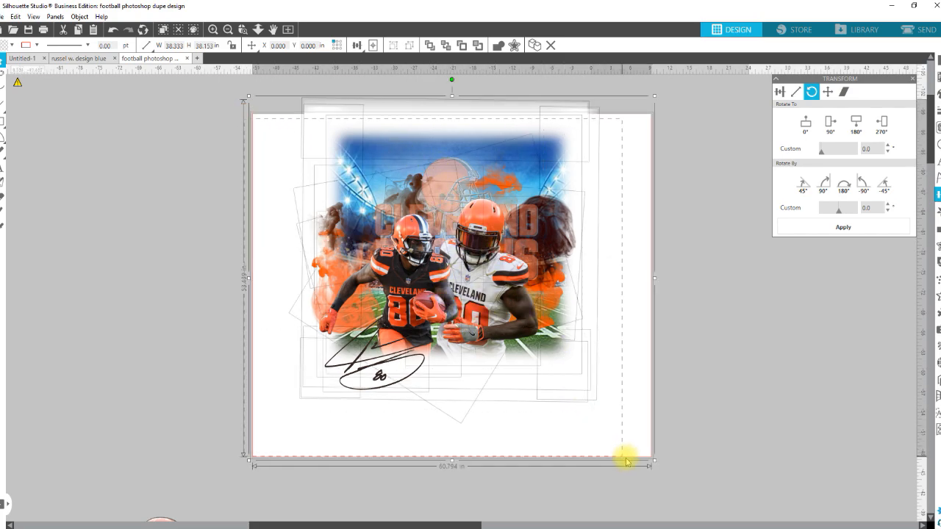
left_click_drag(631, 432, 112, 376)
left_click_drag(263, 347, 582, 361)
- On the duplicate collage, delete the dark smoke at the right and shift the orange smoke there down and outward
left_click(431, 200)
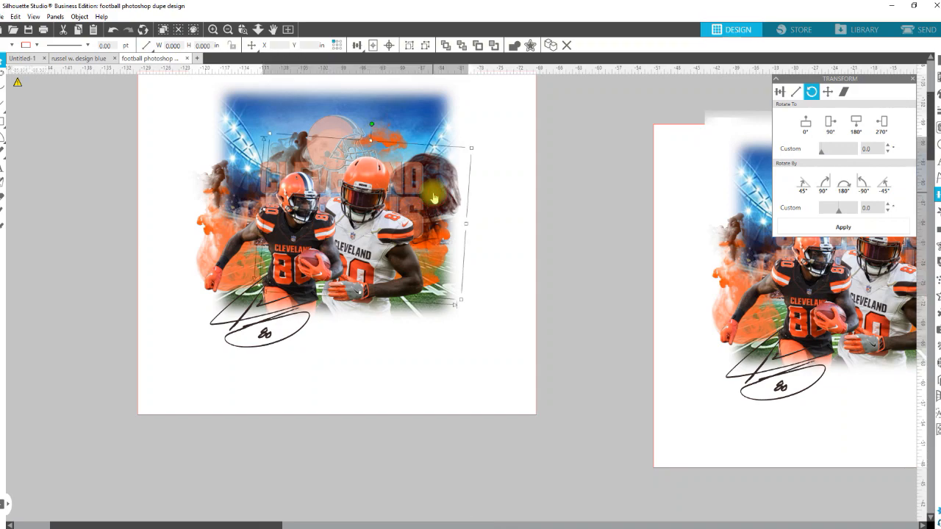
key("Delete")
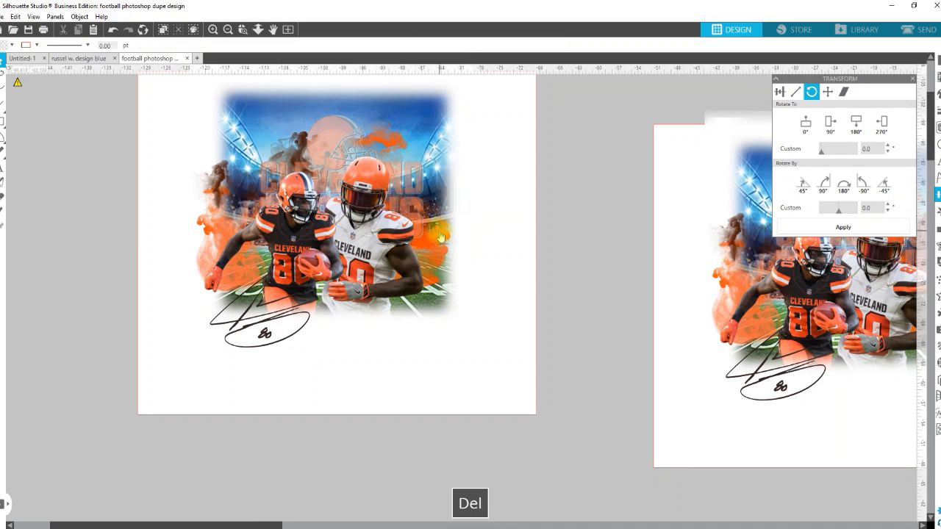
left_click(441, 242)
left_click_drag(441, 241, 458, 265)
- Delete the dark smoke pieces on the left side of the duplicate collage
left_click(307, 153)
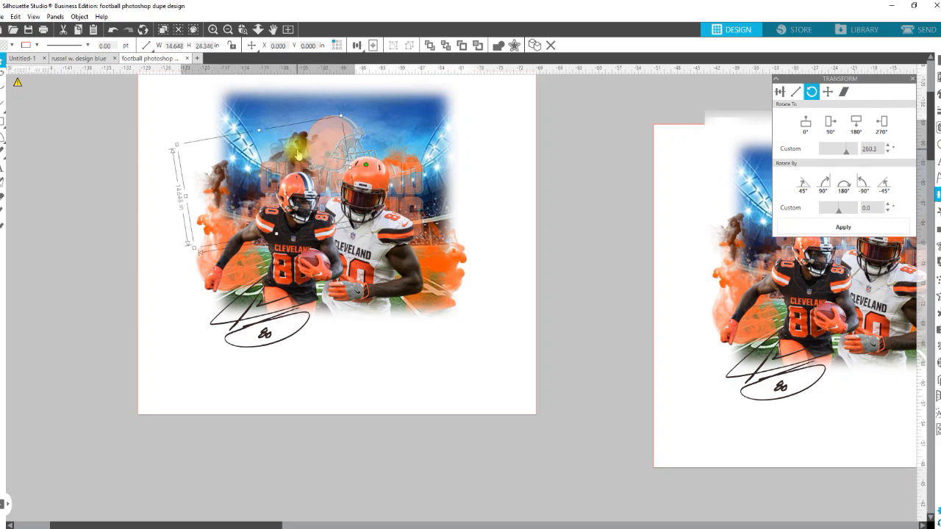
key("Delete")
left_click(238, 253)
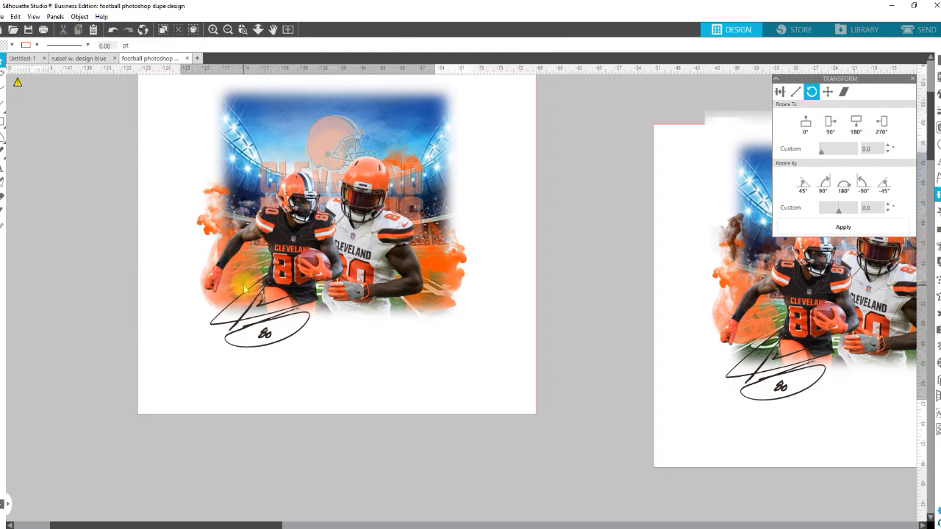
key("Delete")
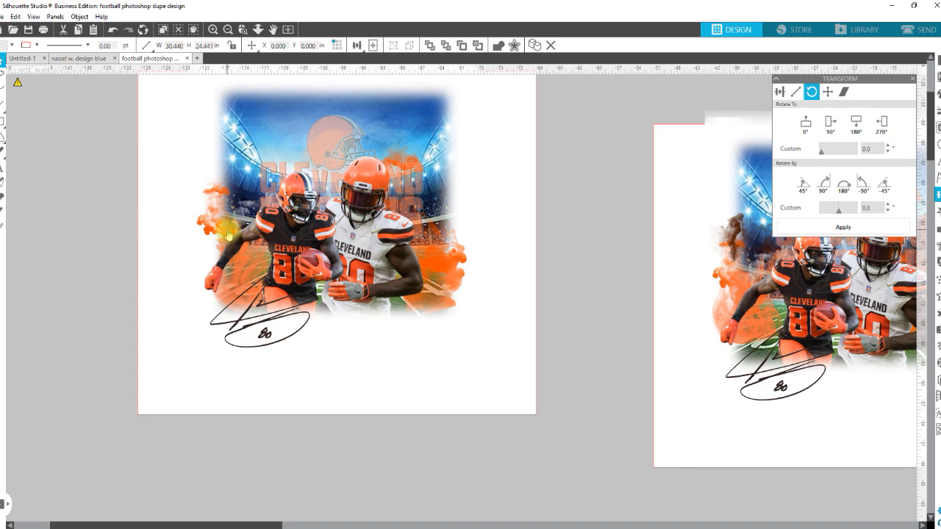
- Reposition the light smoke piece, about 25.2 by 20.2 in, on the duplicate collage and flip it horizontally
left_click(229, 229)
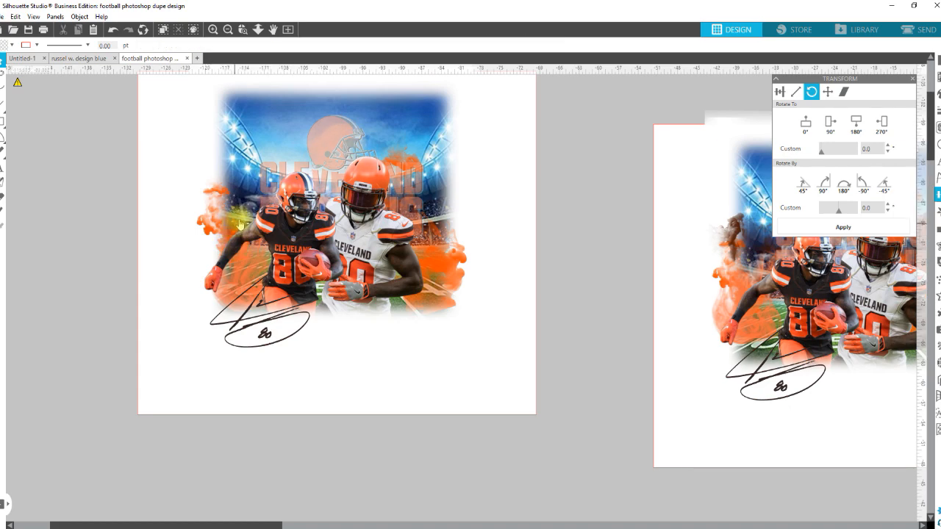
left_click_drag(245, 213, 330, 262)
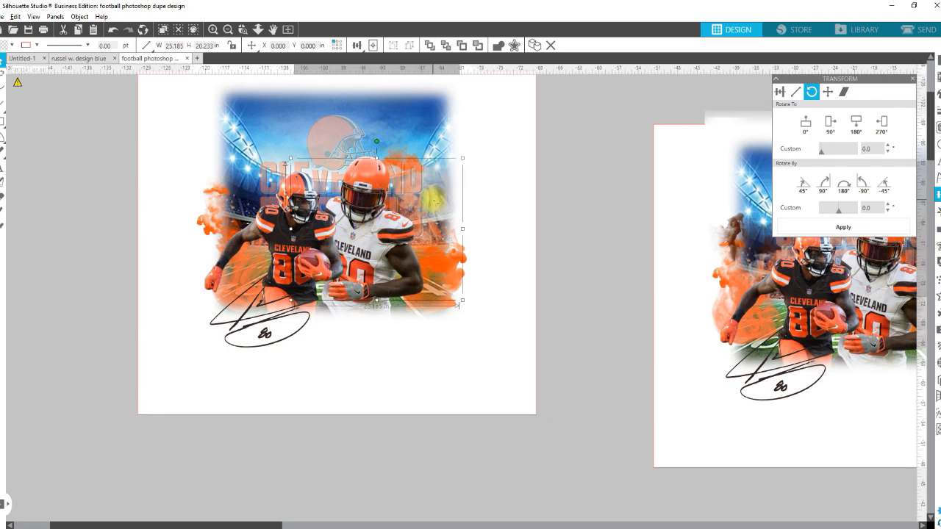
left_click_drag(434, 205, 415, 203)
right_click(416, 198)
left_click(449, 301)
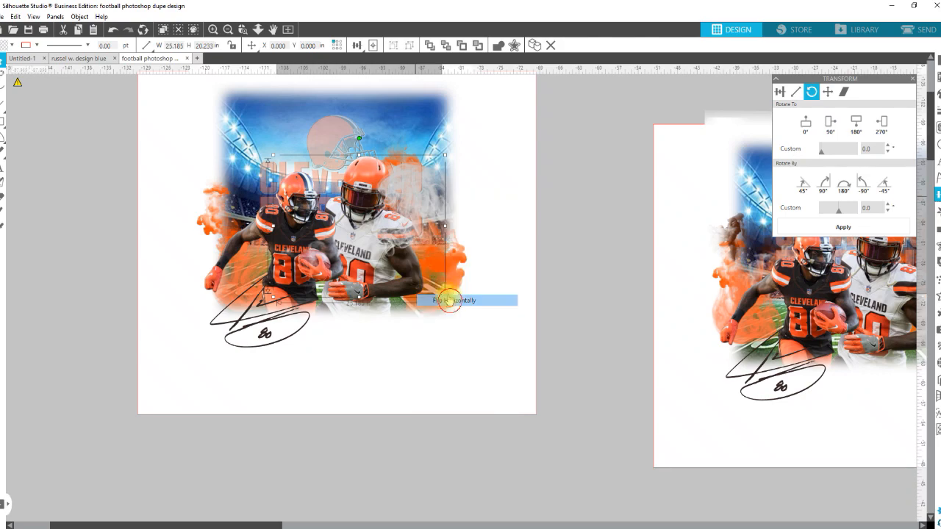
- Move the flipped light smoke over the left player and send it with the background pieces behind the players
left_click_drag(305, 222, 239, 206)
left_click_drag(115, 178, 243, 188)
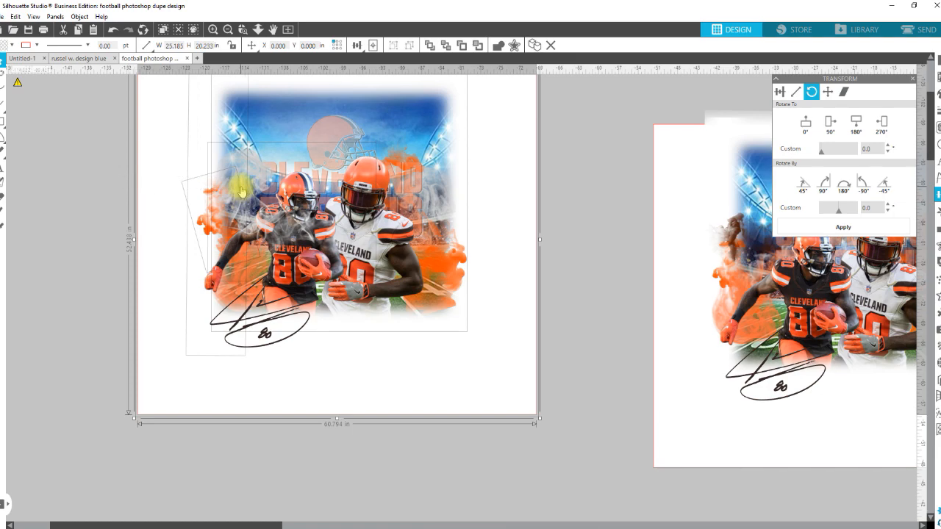
right_click(243, 188)
left_click(273, 394)
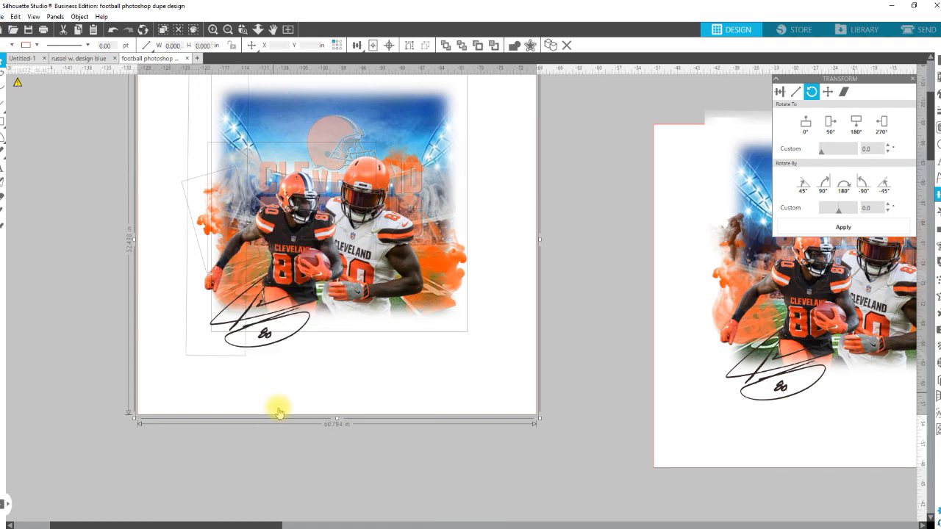
- Shift the faded Cleveland Browns logo up on the duplicate collage, scale it to about 19.5 by 14.4 in, and center it above the players
left_click(362, 432)
left_click(324, 149)
left_click_drag(326, 152, 334, 131)
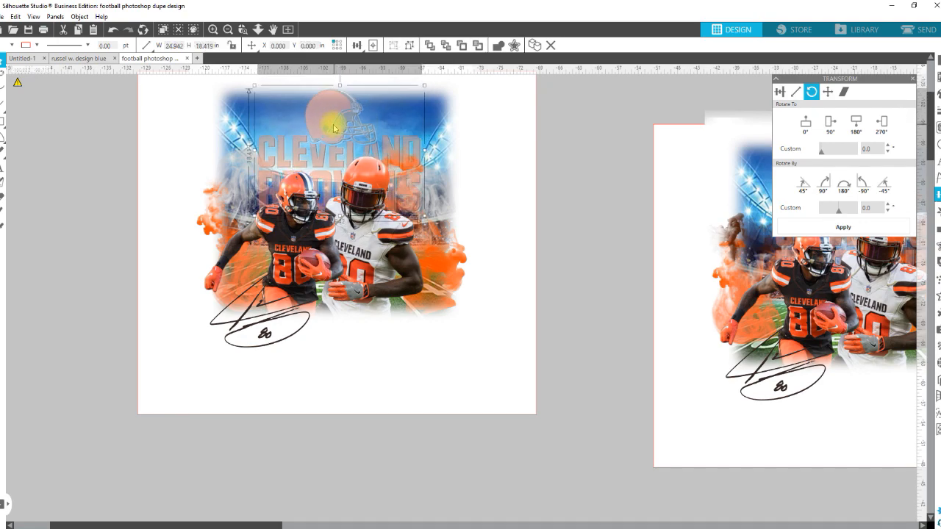
left_click_drag(423, 214, 388, 189)
left_click_drag(313, 131, 323, 137)
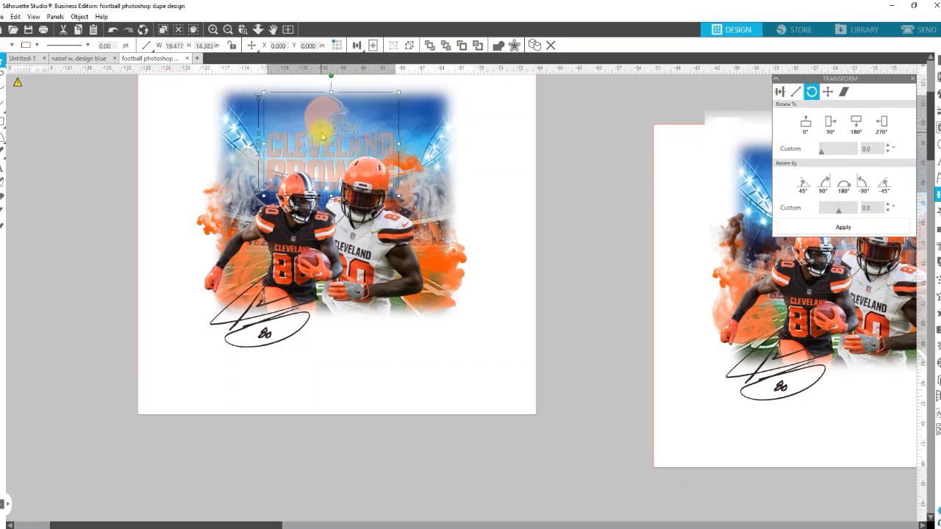
- Set the duplicate's stadium background image to brightness -31, contrast 9 and saturation -44
left_click(410, 122)
left_click(294, 120)
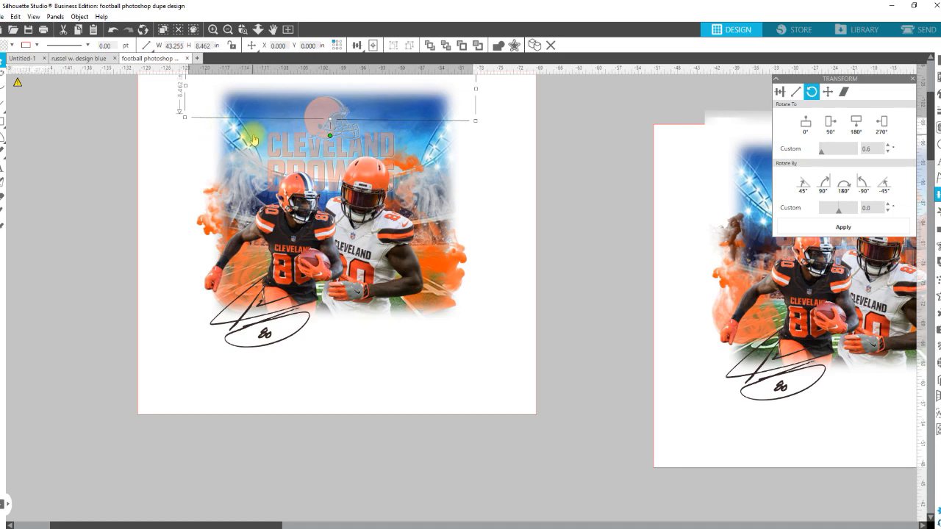
left_click(250, 140)
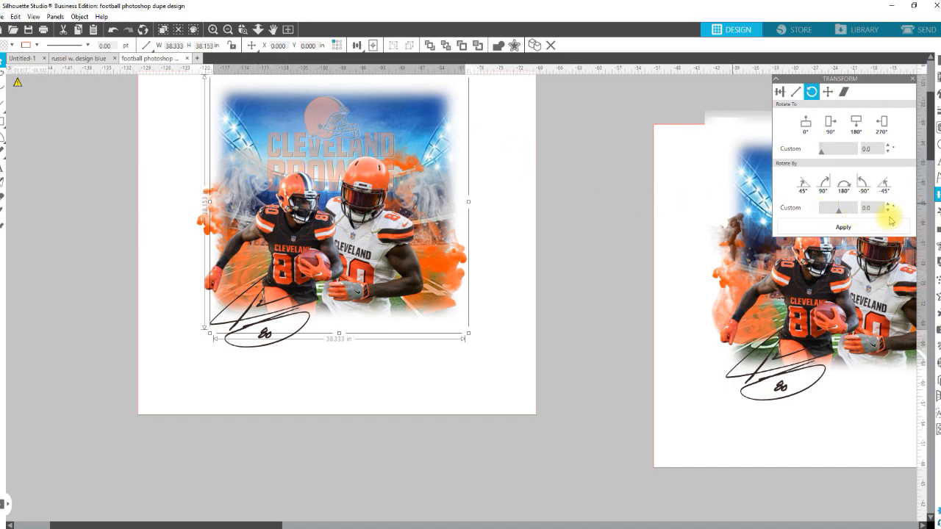
left_click(935, 146)
left_click(812, 91)
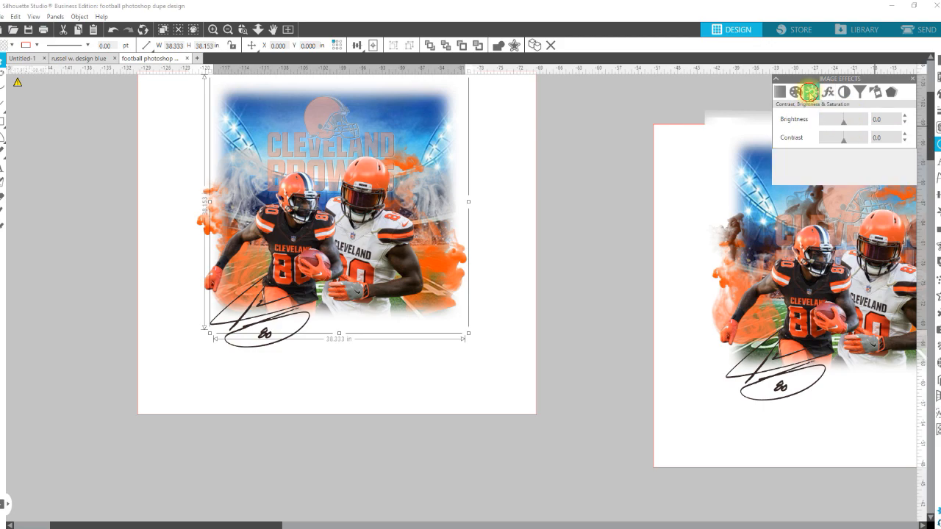
left_click(838, 161)
left_click_drag(838, 162, 835, 166)
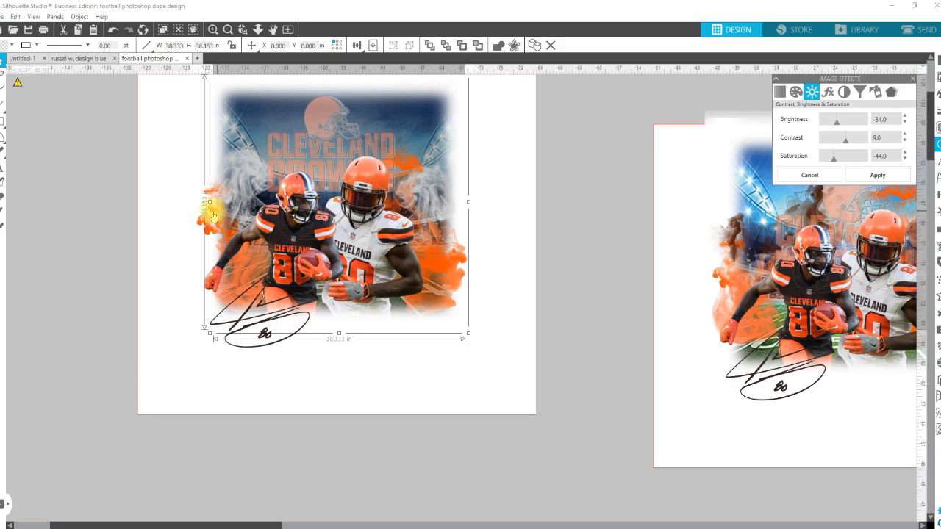
- Move the light smoke pieces on both sides of the duplicate collage outward past the stadium background's soft edges
left_click_drag(239, 182, 231, 231)
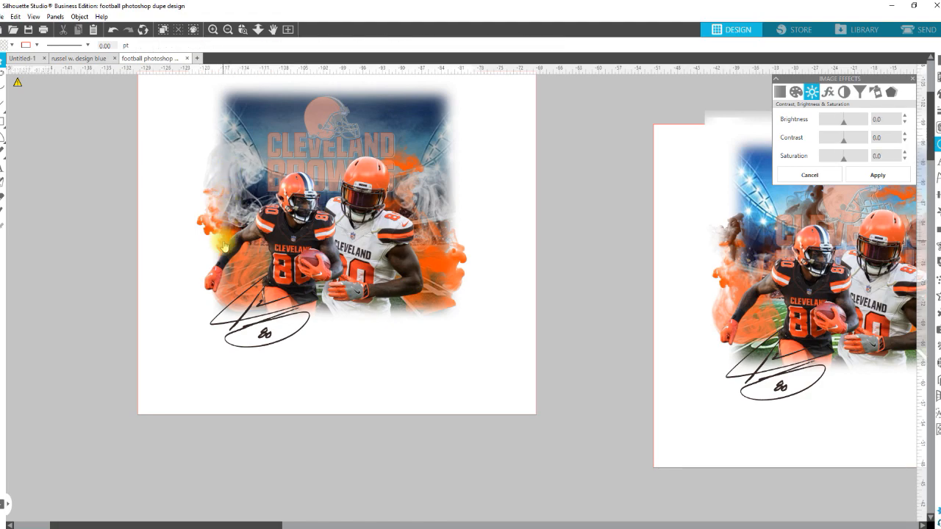
left_click_drag(437, 200, 455, 202)
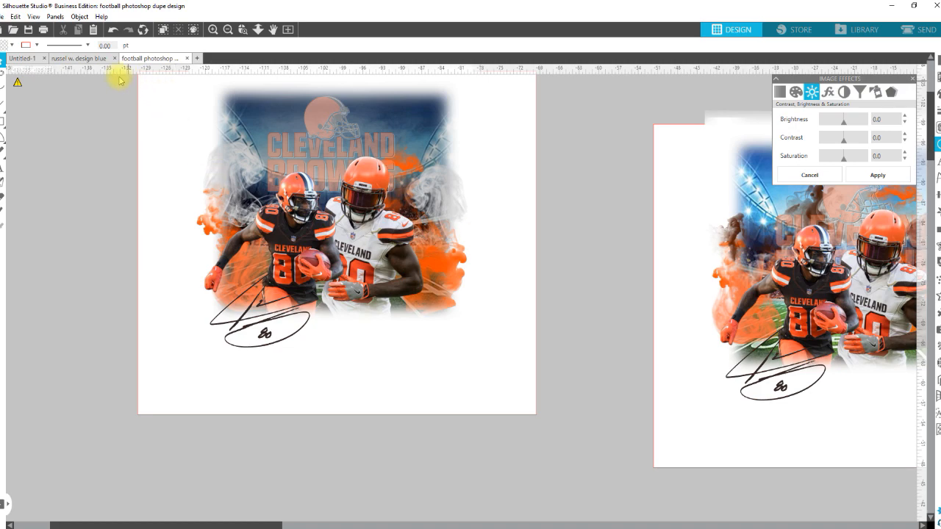
- Switch to the Untitled-1 document with the custom layered design thumbnail and close the image effects settings
left_click(83, 58)
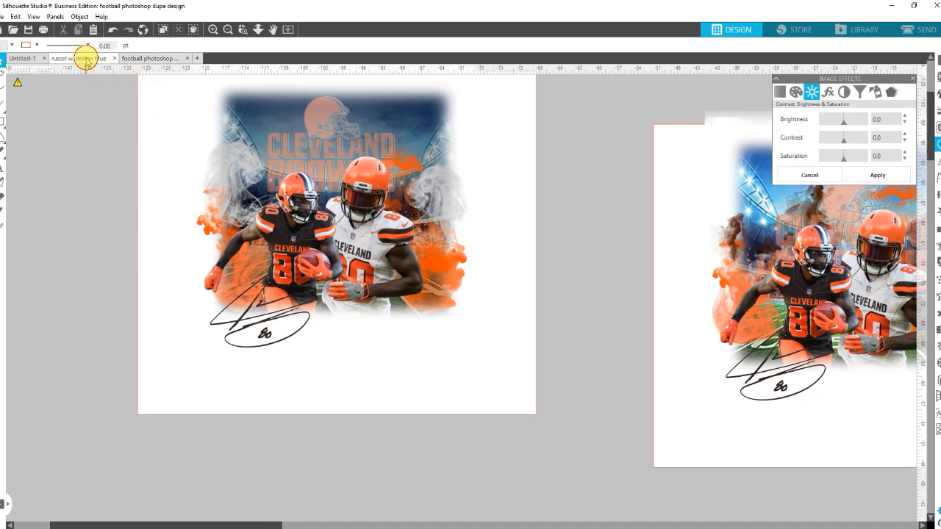
left_click(24, 59)
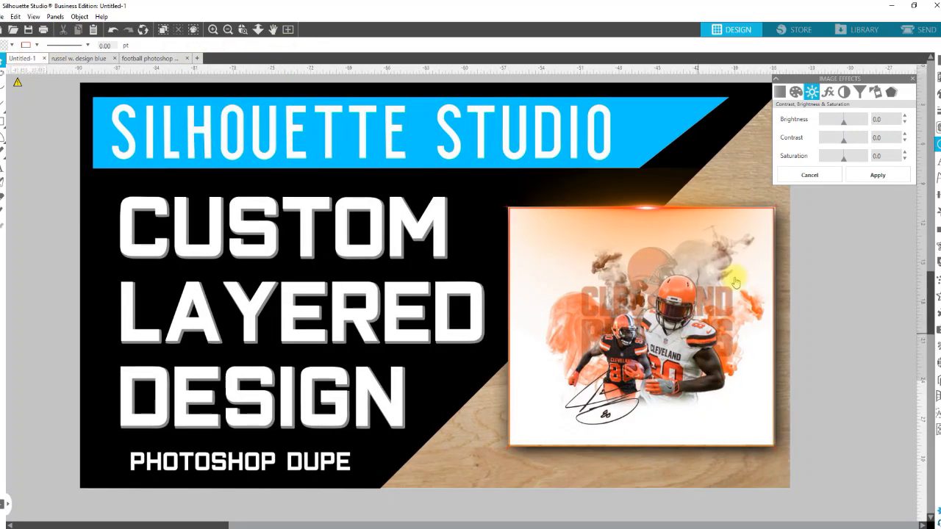
left_click(912, 78)
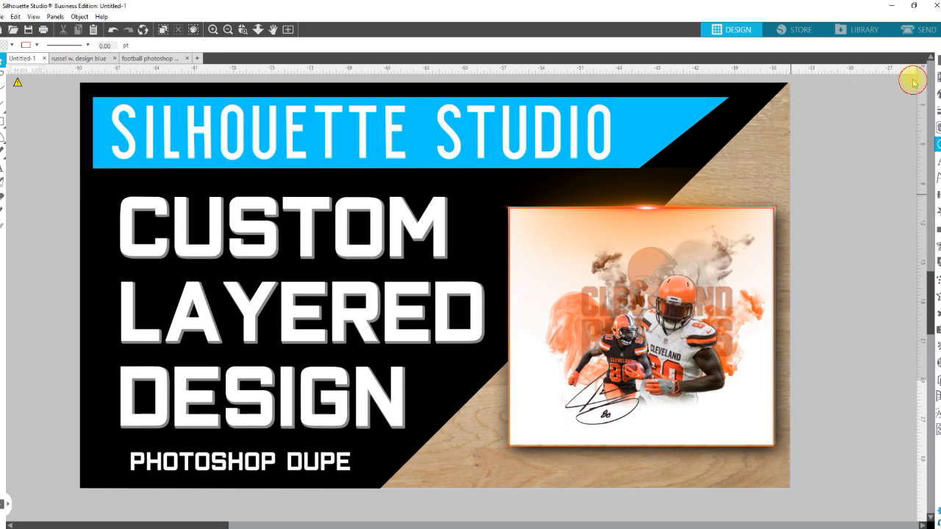